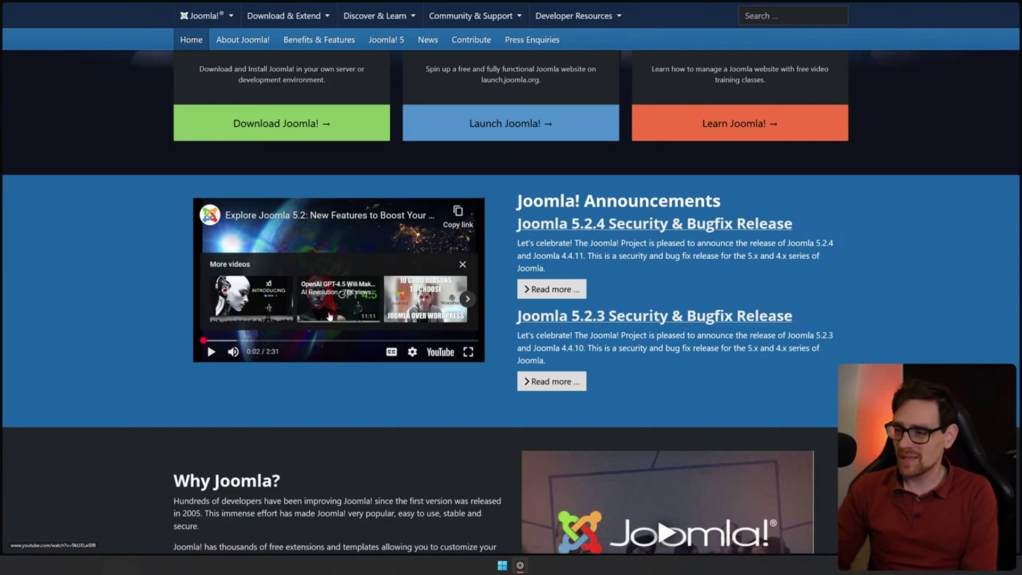
Request the claudesac.joomla.com free site and select Joomla version 5.1 for it
{"action": "scroll", "coordinate": [812, 274], "scroll_direction": "down", "scroll_amount": 8}
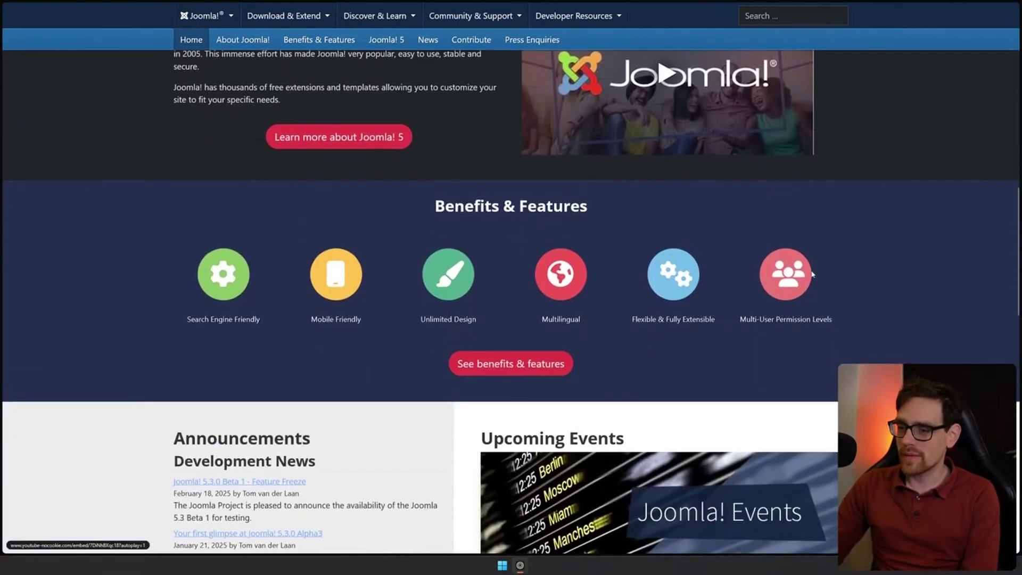
{"action": "scroll", "coordinate": [812, 274], "scroll_direction": "down", "scroll_amount": 4}
{"action": "scroll", "coordinate": [402, 308], "scroll_direction": "down", "scroll_amount": 9}
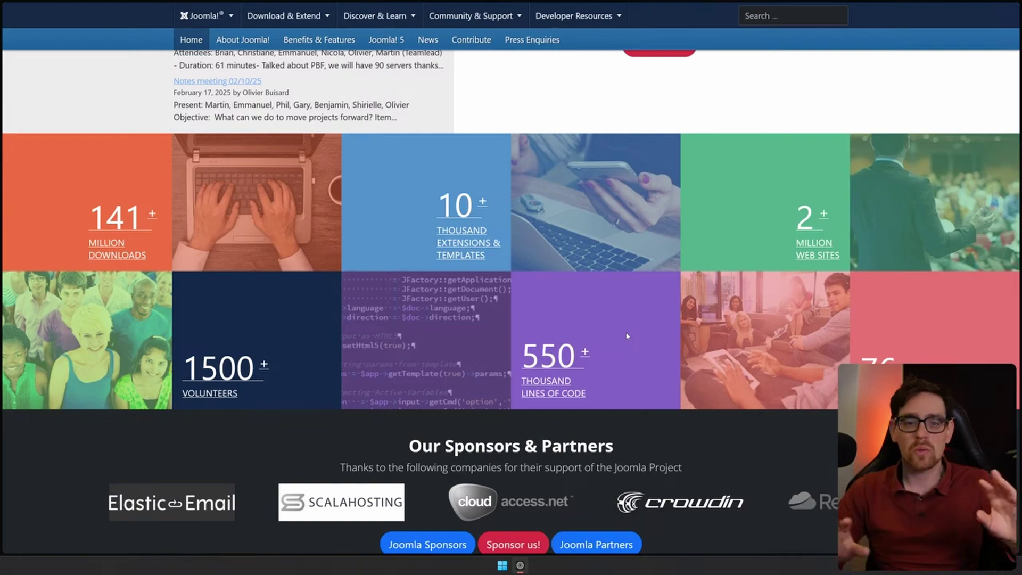
{"action": "scroll", "coordinate": [649, 326], "scroll_direction": "up", "scroll_amount": 10}
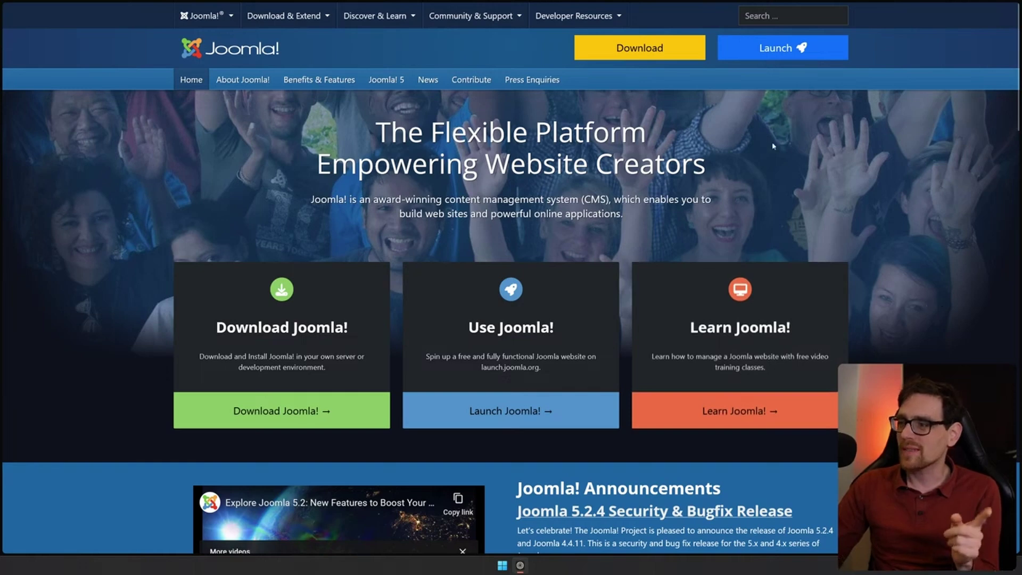
{"action": "left_click", "coordinate": [780, 49]}
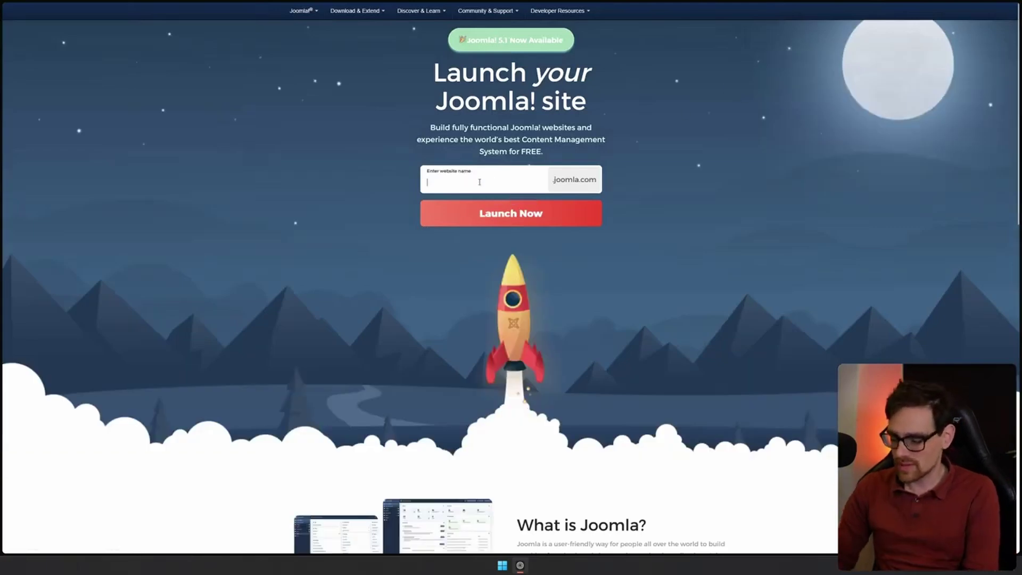
{"action": "left_click", "coordinate": [479, 182]}
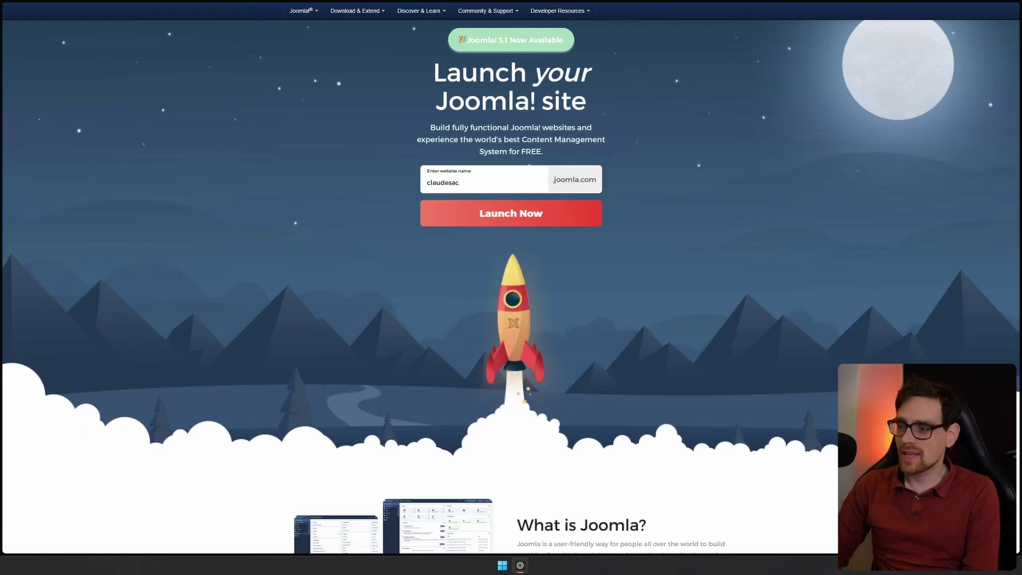
{"action": "left_click", "coordinate": [487, 214]}
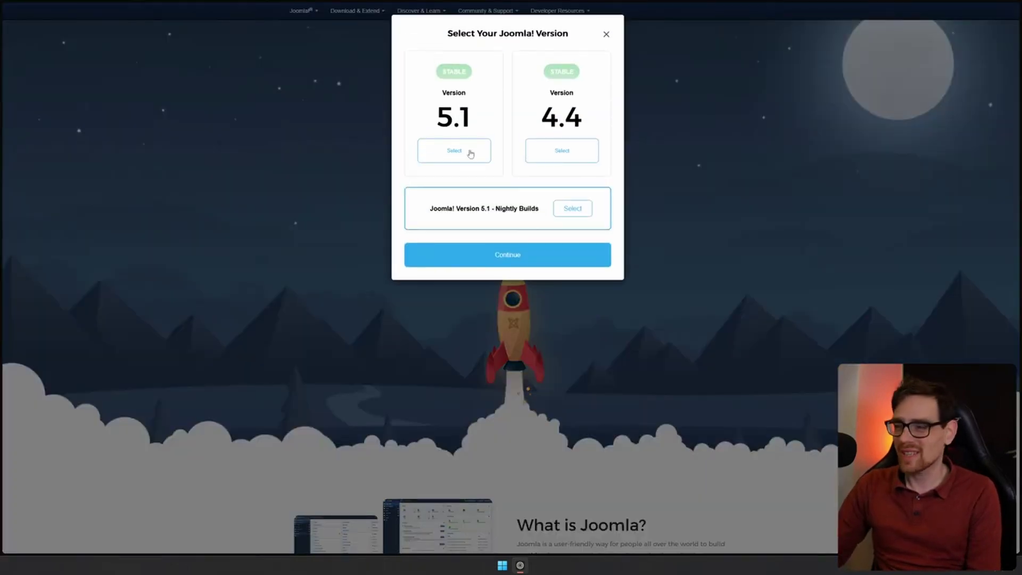
{"action": "left_click", "coordinate": [461, 150]}
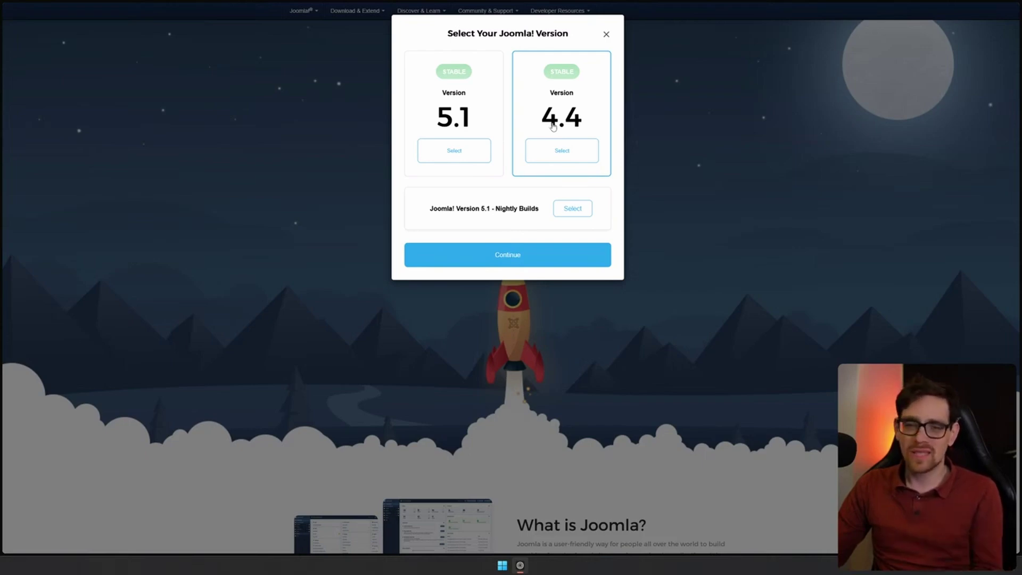
{"action": "left_click", "coordinate": [463, 155]}
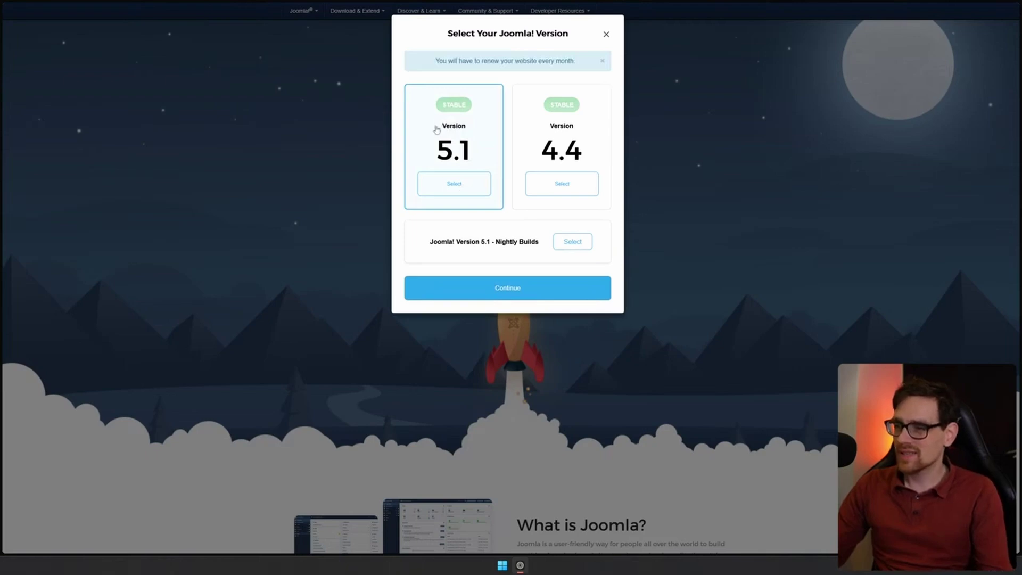
Proceed to account creation with Joomla 5.1 and decline the premium offer so the site launches
{"action": "left_click", "coordinate": [507, 290]}
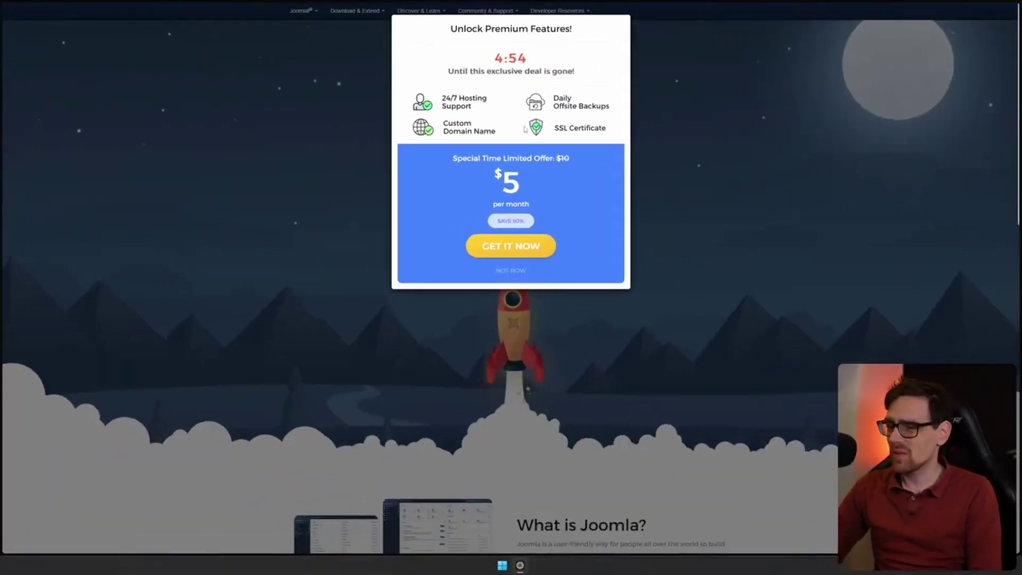
{"action": "left_click", "coordinate": [508, 272]}
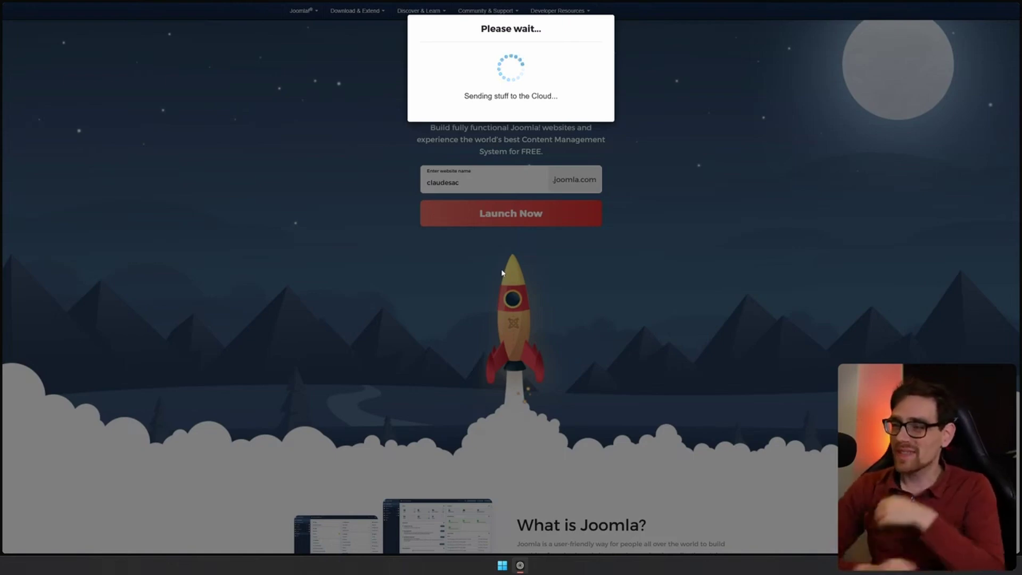
{"action": "mouse_move", "coordinate": [1015, 236]}
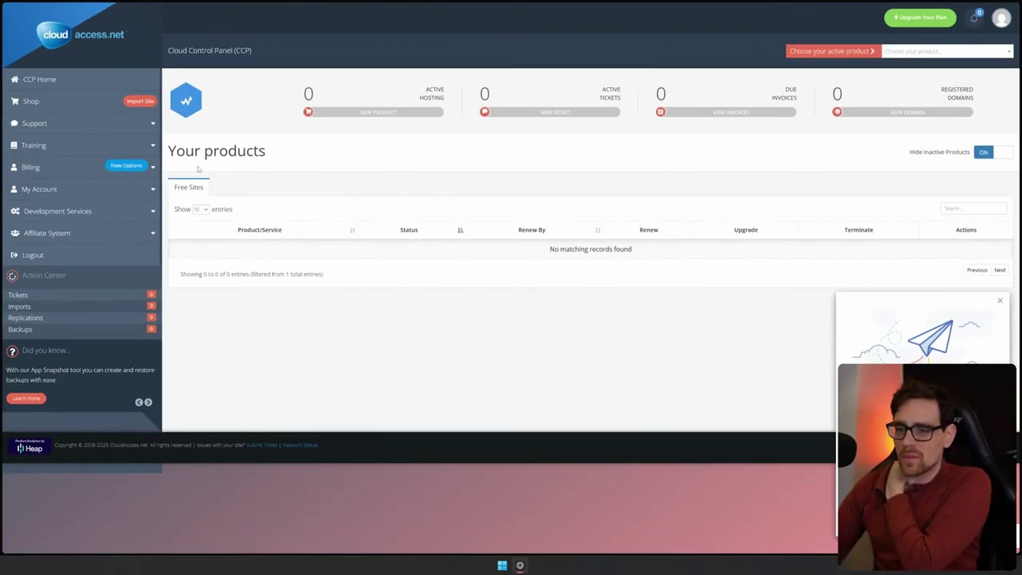
Dismiss the paper-plane welcome popup, reload CCP Home and check the Choose your product list
{"action": "left_click", "coordinate": [1000, 302]}
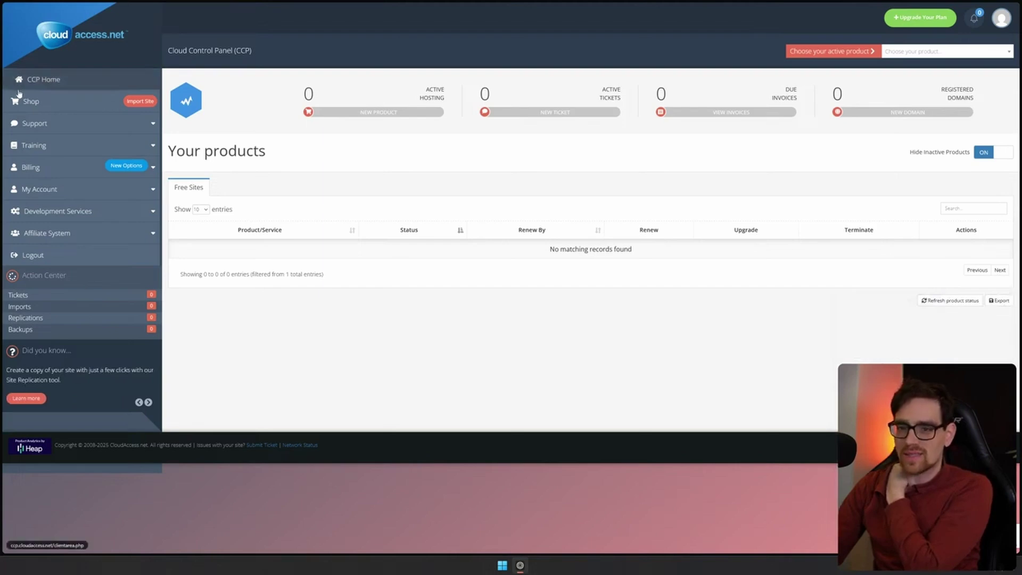
{"action": "mouse_move", "coordinate": [968, 108]}
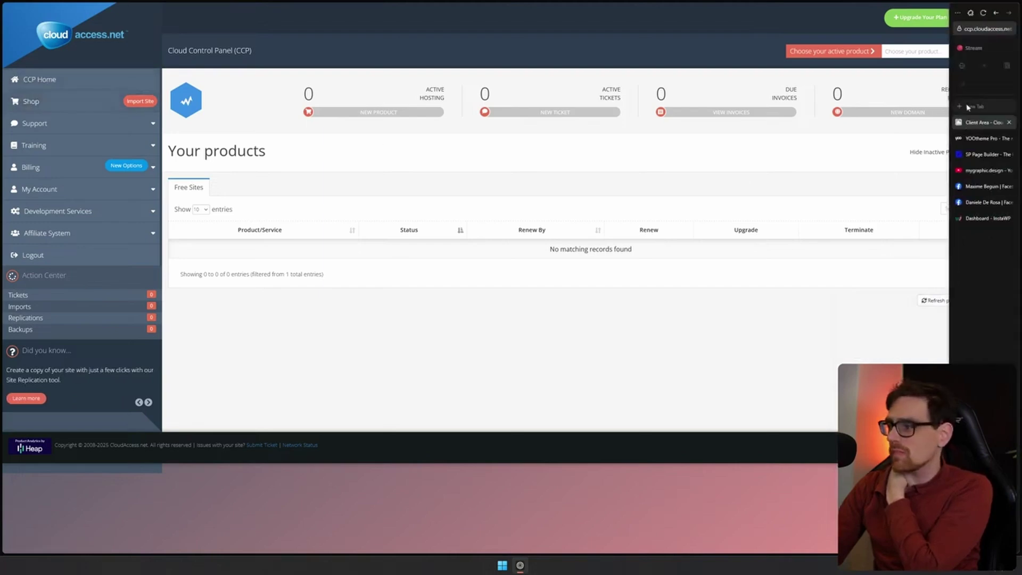
{"action": "left_click", "coordinate": [67, 87]}
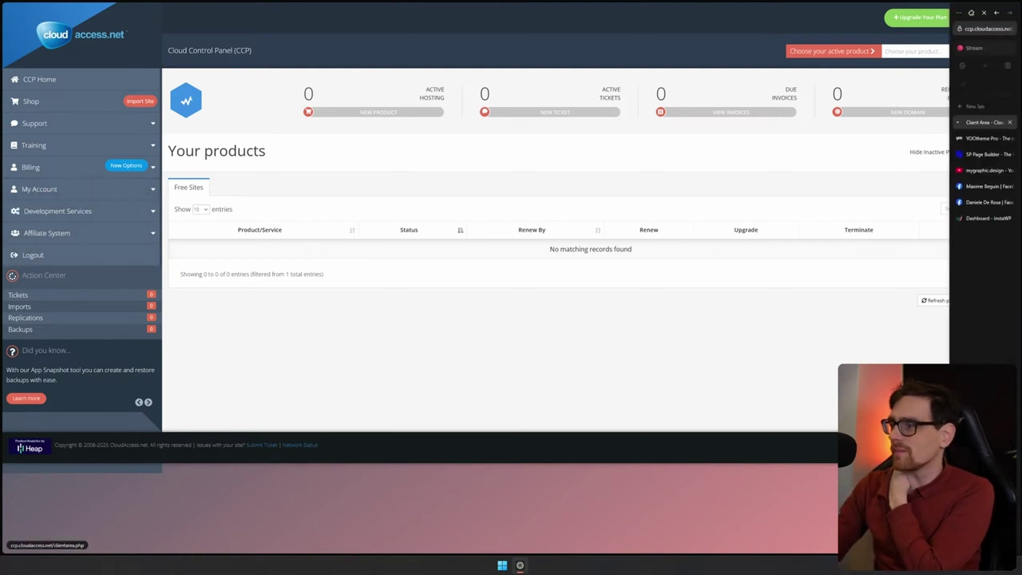
{"action": "left_click", "coordinate": [944, 52]}
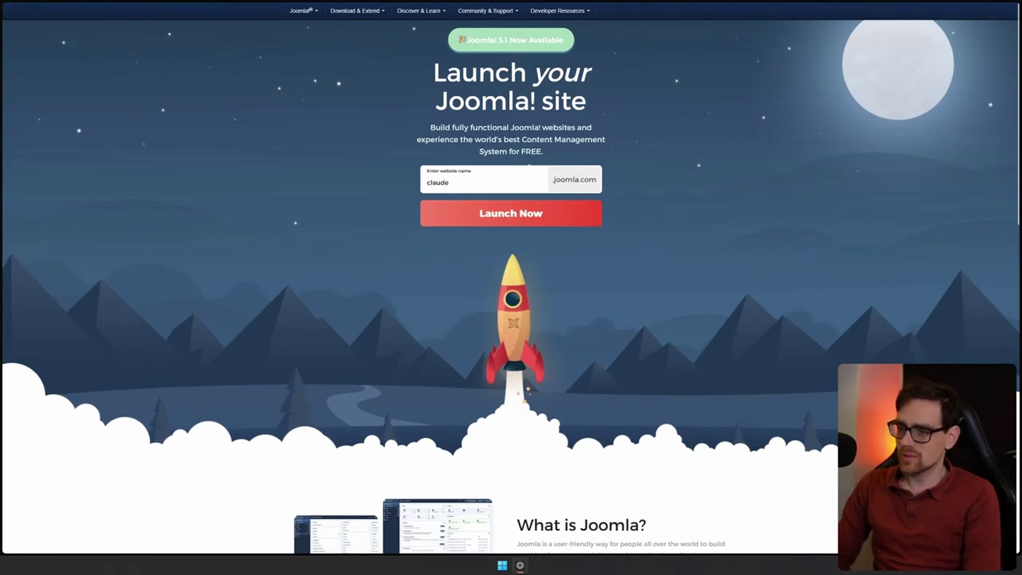
Change the taken site name claudesac to claudesac2, continue with 5.1, then close the account form
{"action": "type", "text": "claudesac"}
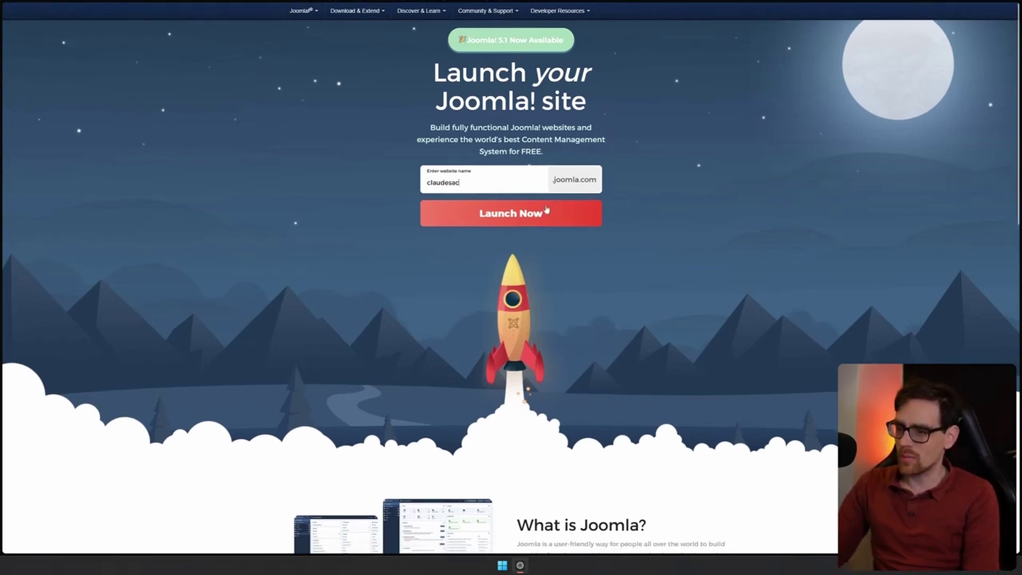
{"action": "left_click", "coordinate": [546, 210]}
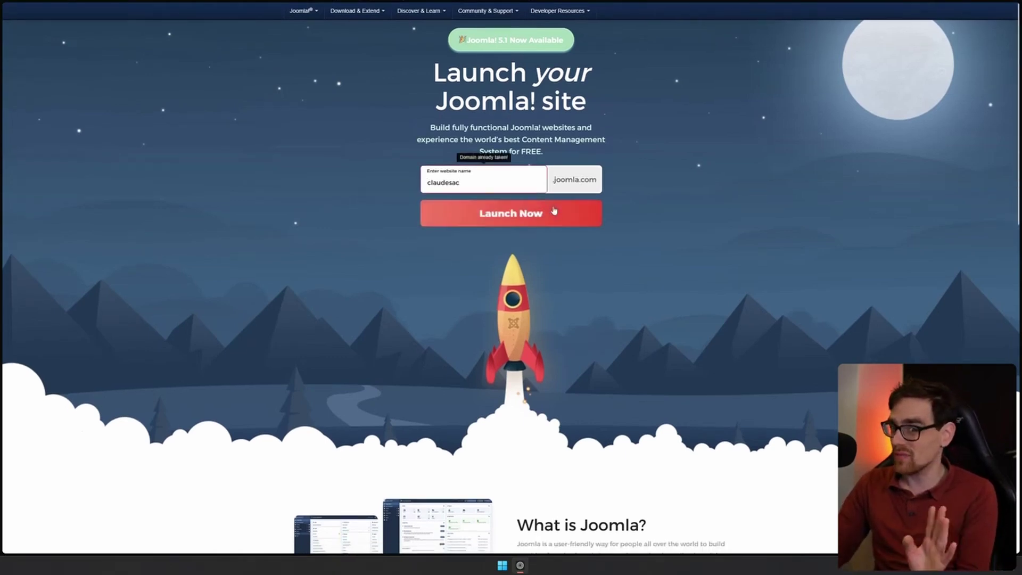
{"action": "type", "text": "2"}
{"action": "left_click", "coordinate": [535, 211]}
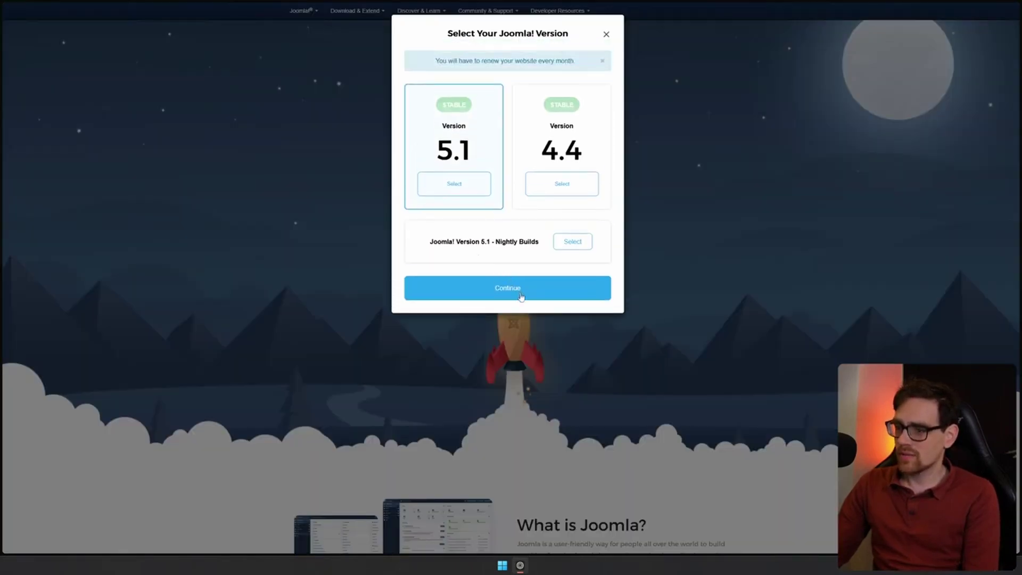
{"action": "left_click", "coordinate": [521, 295]}
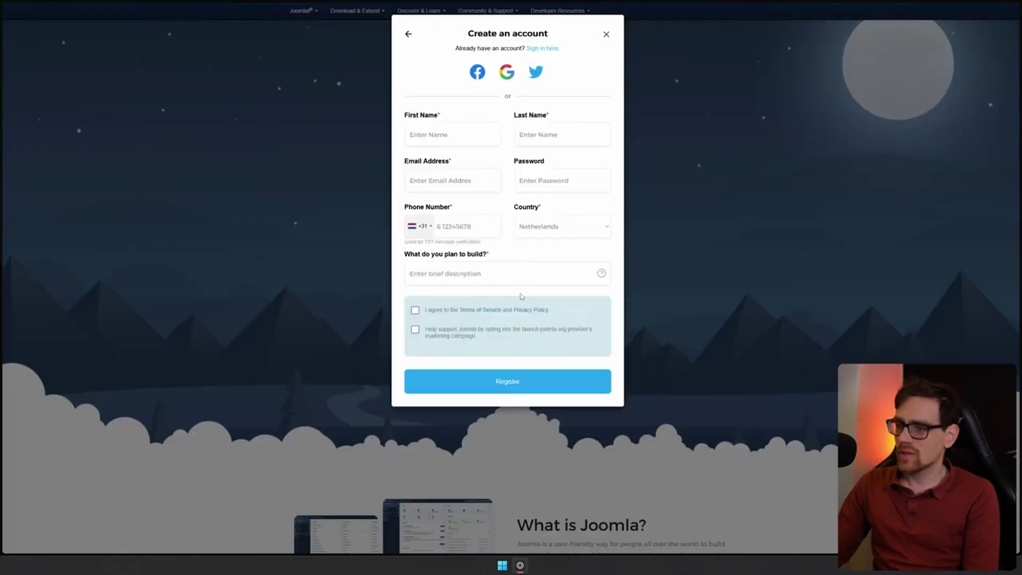
{"action": "left_click", "coordinate": [606, 35]}
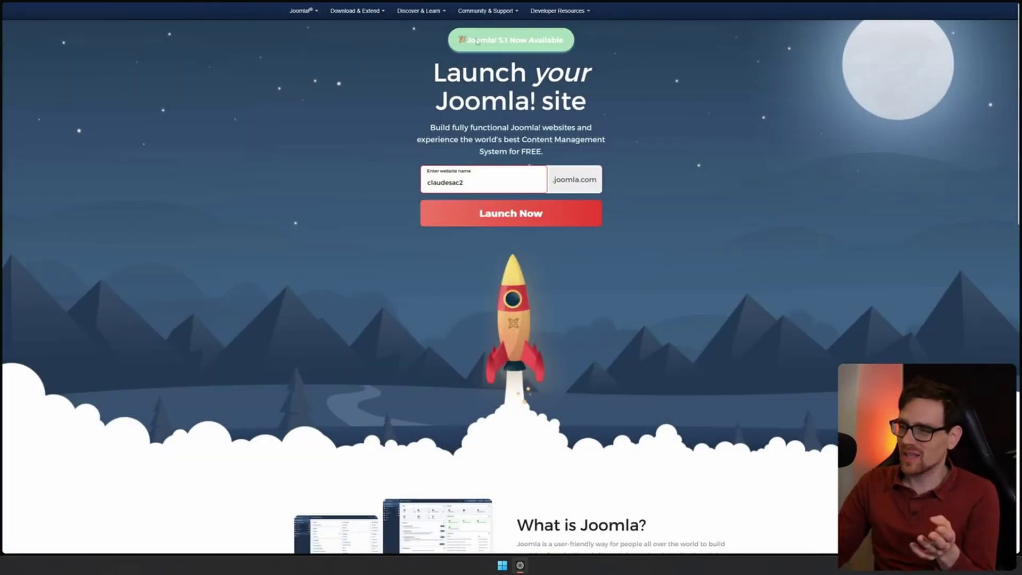
Scroll to the footer and briefly select the 'Powered by cloudaccess.net' credit
{"action": "scroll", "coordinate": [797, 190], "scroll_direction": "down", "scroll_amount": 8}
{"action": "scroll", "coordinate": [797, 190], "scroll_direction": "down", "scroll_amount": 5}
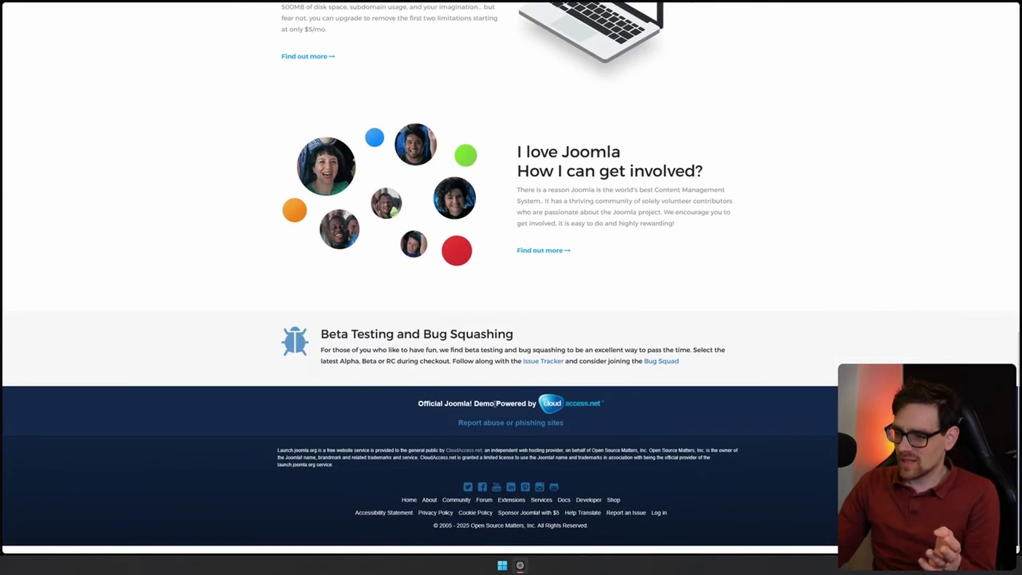
{"action": "left_click_drag", "start_coordinate": [641, 410], "coordinate": [493, 406]}
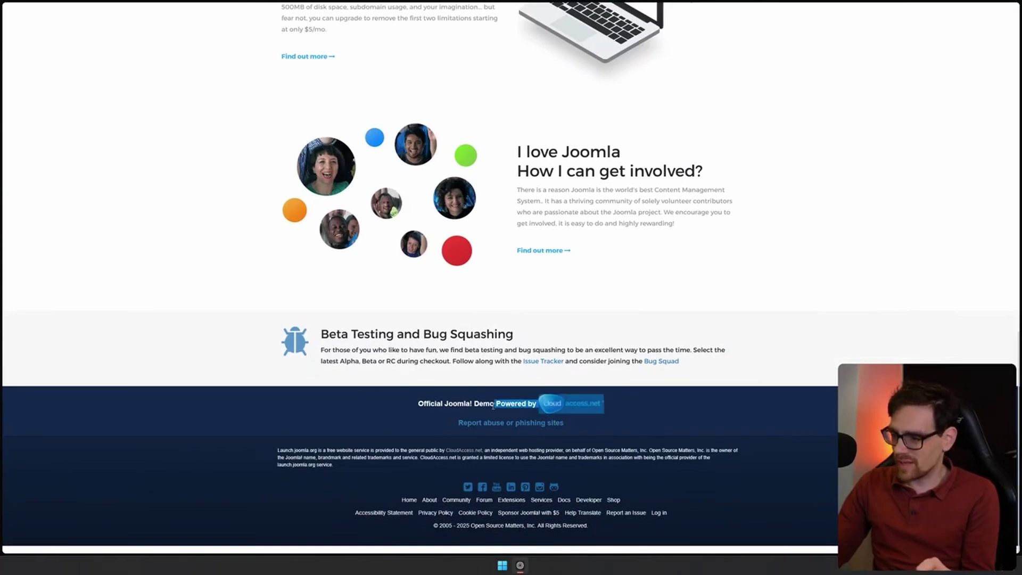
{"action": "left_click", "coordinate": [933, 289]}
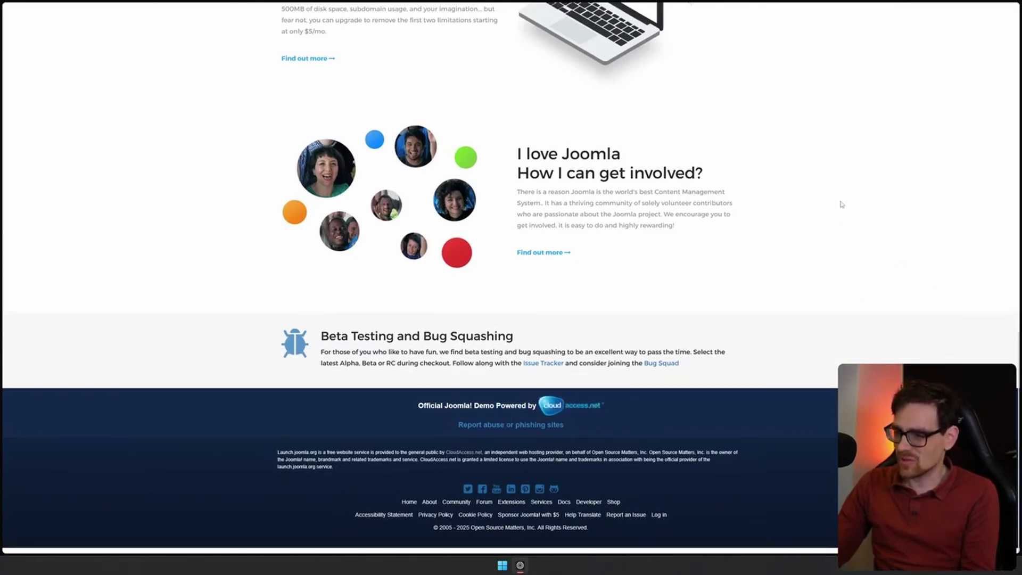
{"action": "scroll", "coordinate": [856, 91], "scroll_direction": "up", "scroll_amount": 20}
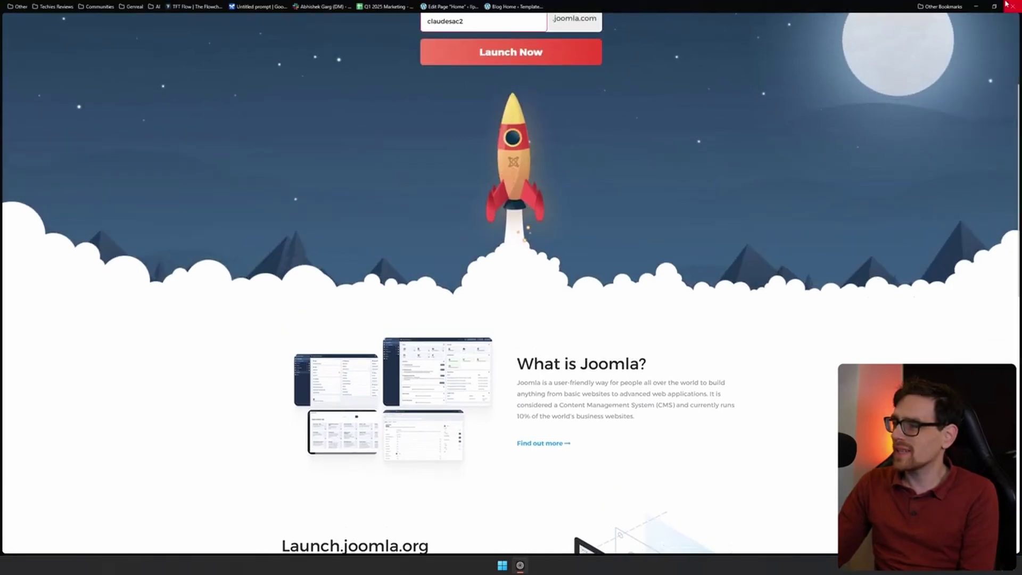
Open CloudAccess.net's 'Your Free Joomla! Site Login Information' email and scroll through it
{"action": "mouse_move", "coordinate": [1017, 75]}
{"action": "left_click", "coordinate": [976, 33]}
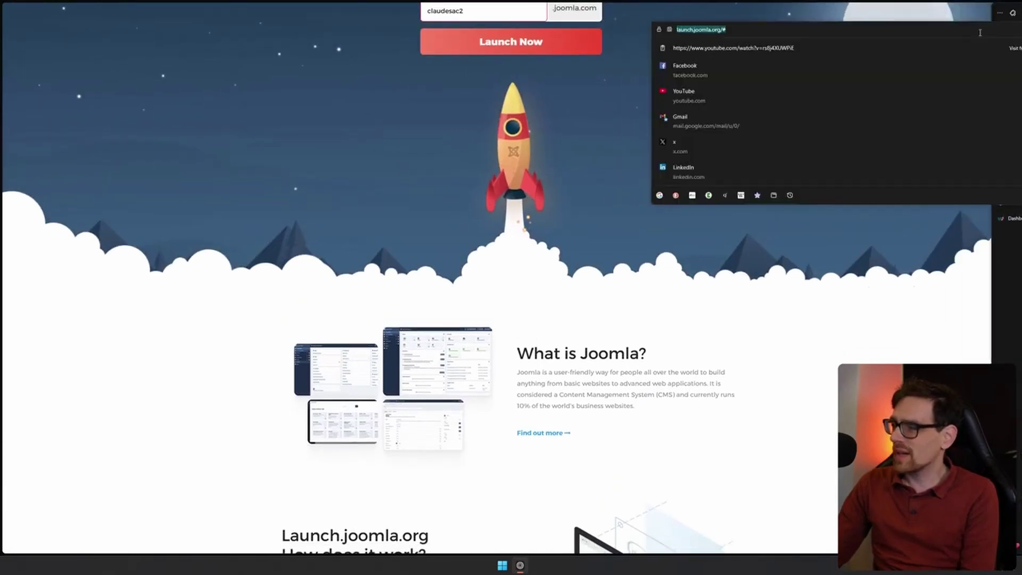
{"action": "type", "text": "c"}
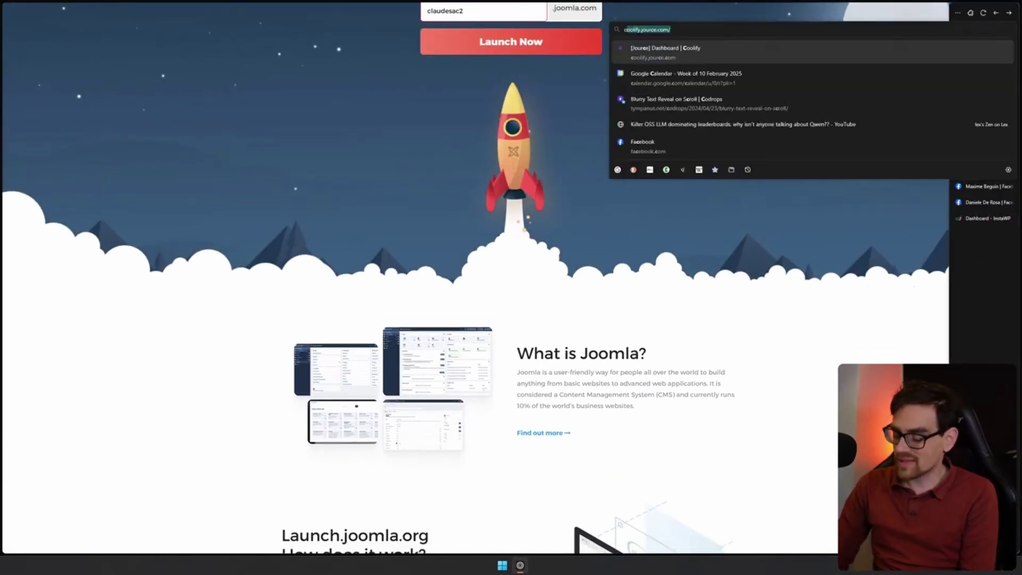
{"action": "type", "text": "laude"}
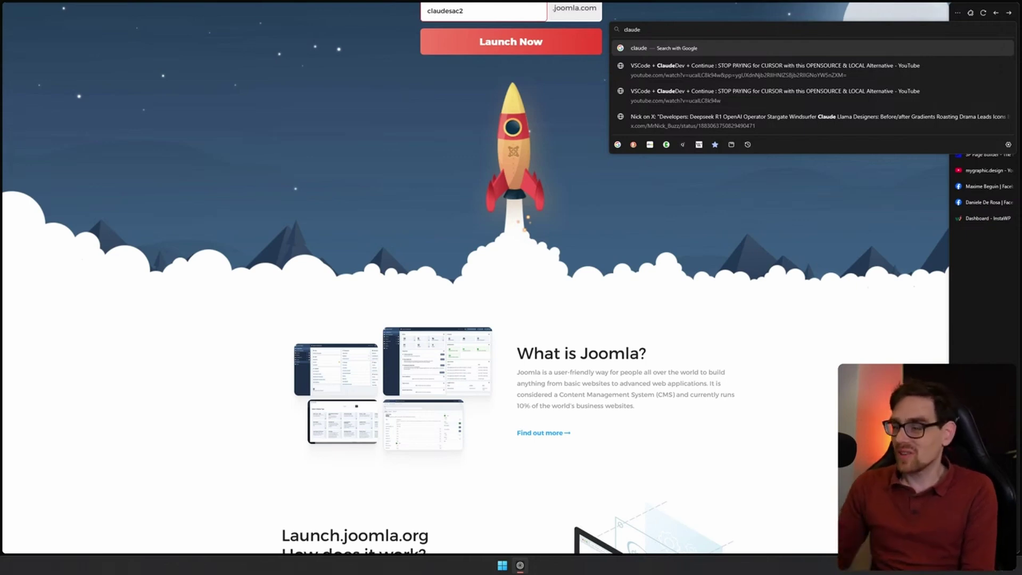
{"action": "key", "text": "ctrl+a"}
{"action": "type", "text": "j"}
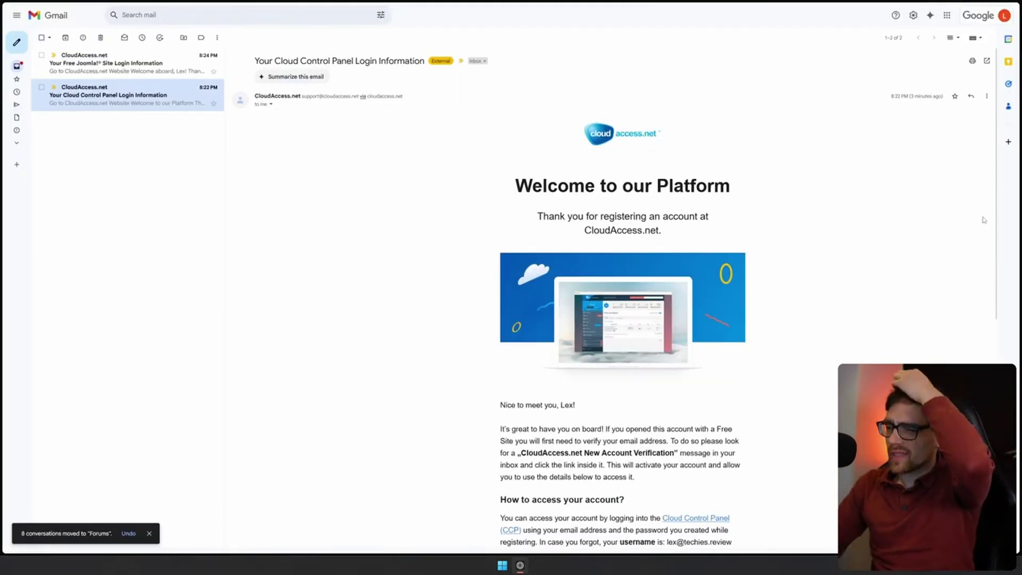
{"action": "left_click", "coordinate": [167, 52]}
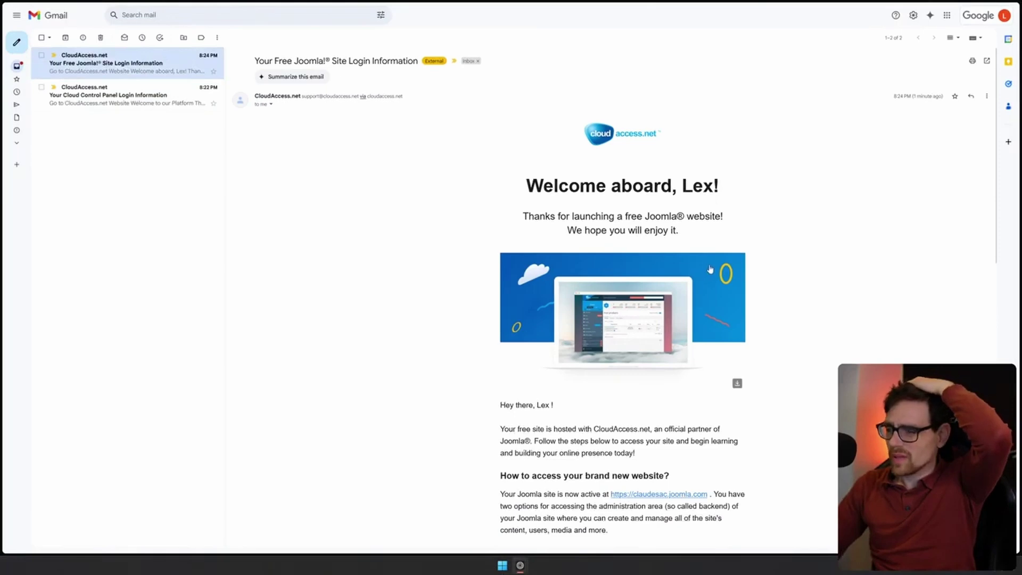
{"action": "scroll", "coordinate": [694, 274], "scroll_direction": "down", "scroll_amount": 3}
{"action": "scroll", "coordinate": [710, 267], "scroll_direction": "down", "scroll_amount": 2}
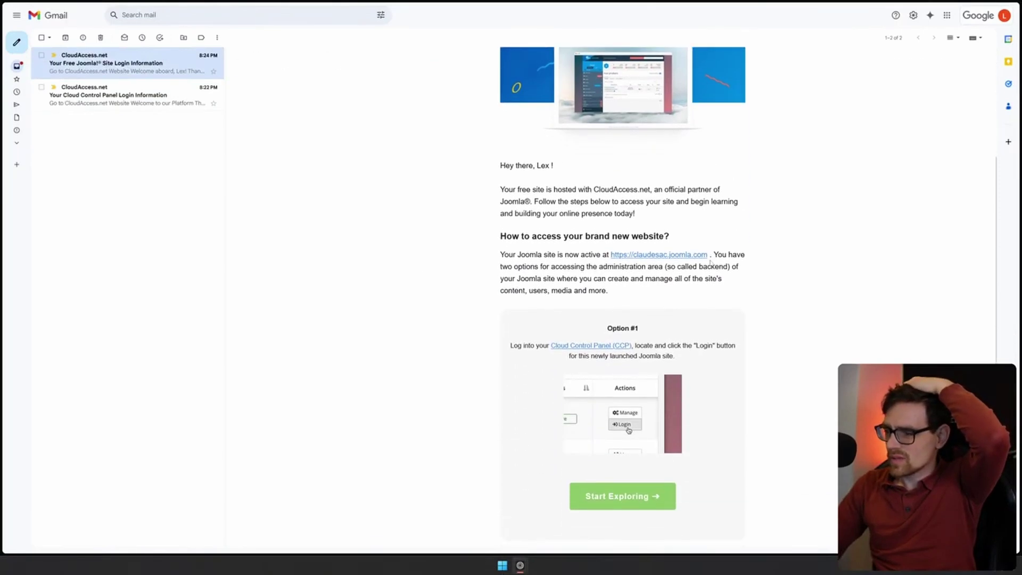
Open the new claudesac.joomla.com site from the email and copy its address
{"action": "left_click", "coordinate": [657, 255]}
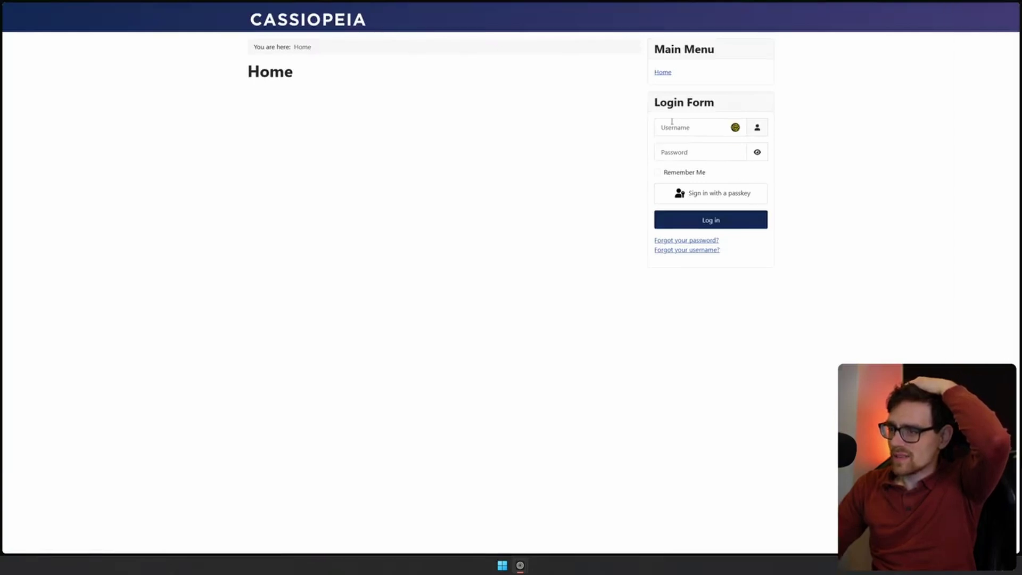
{"action": "left_click", "coordinate": [672, 122]}
{"action": "mouse_move", "coordinate": [975, 53]}
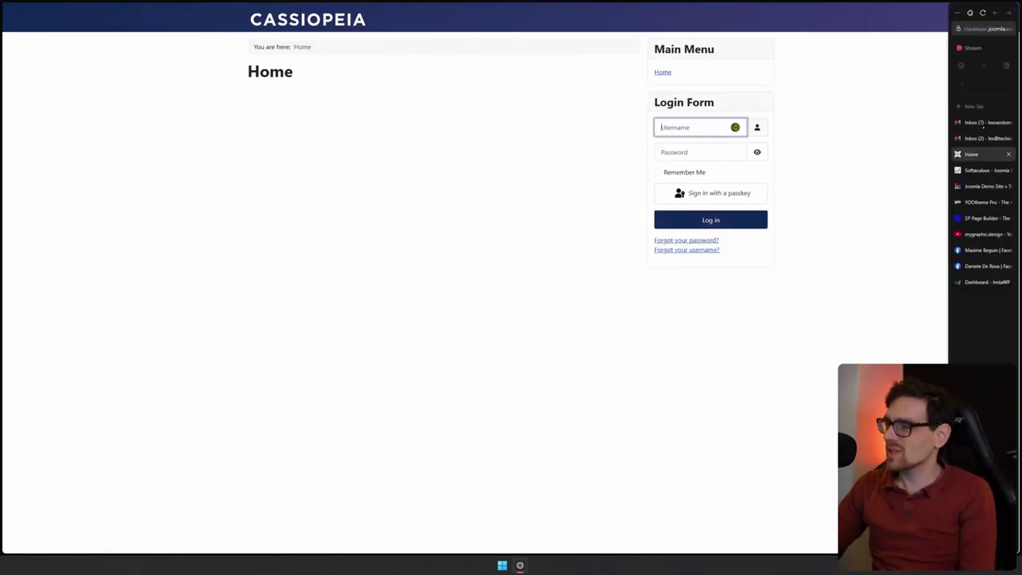
{"action": "left_click", "coordinate": [976, 32]}
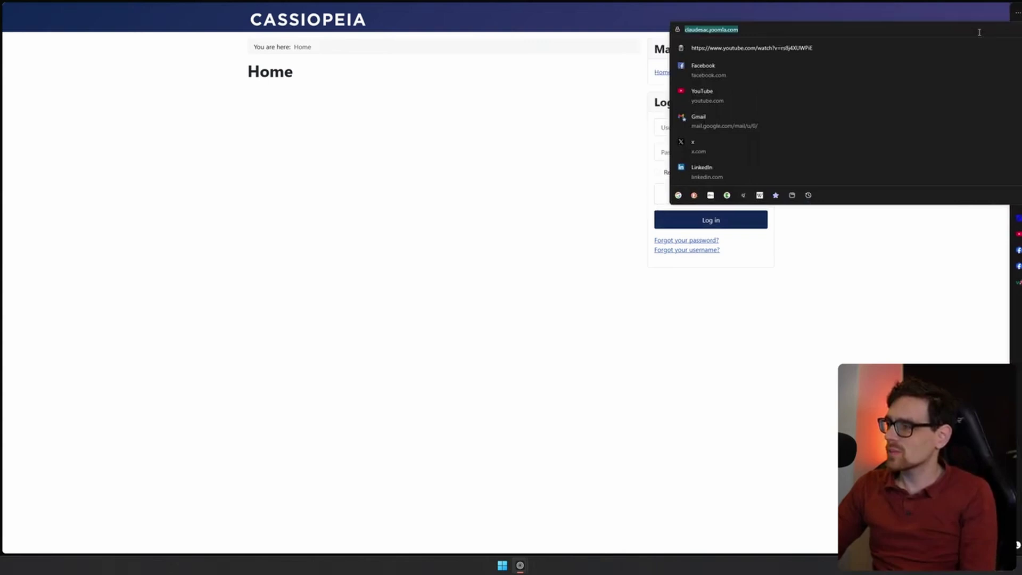
{"action": "left_click", "coordinate": [452, 400]}
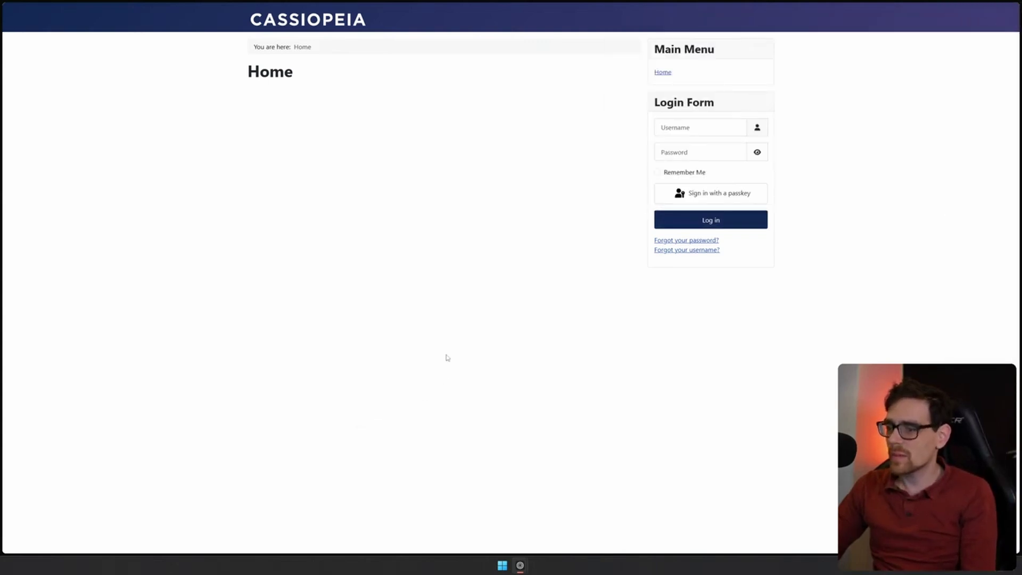
{"action": "key", "text": "ctrl+shift+c"}
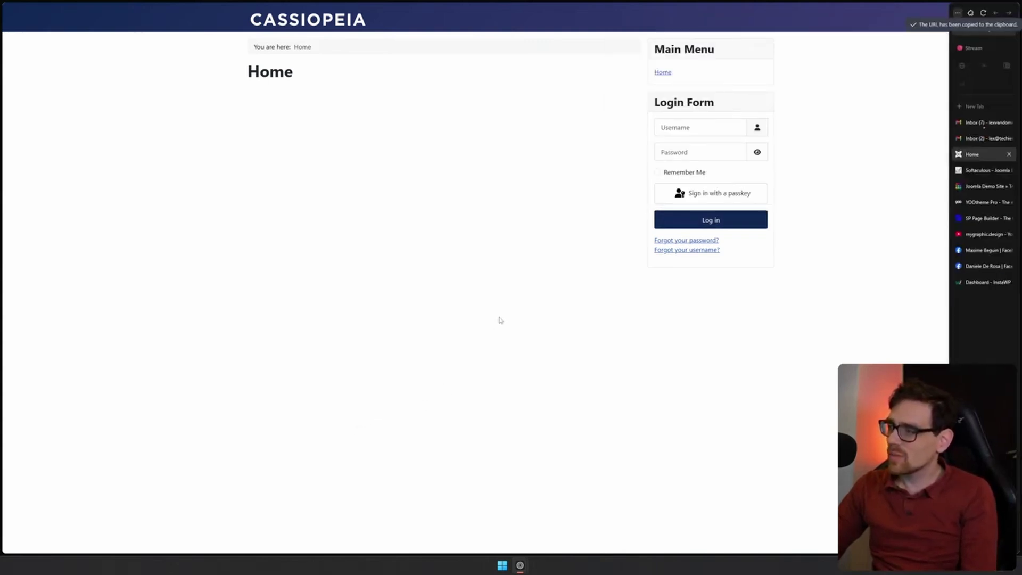
Load the site's administrator login page and attempt a sign-in with a password
{"action": "left_click", "coordinate": [978, 23]}
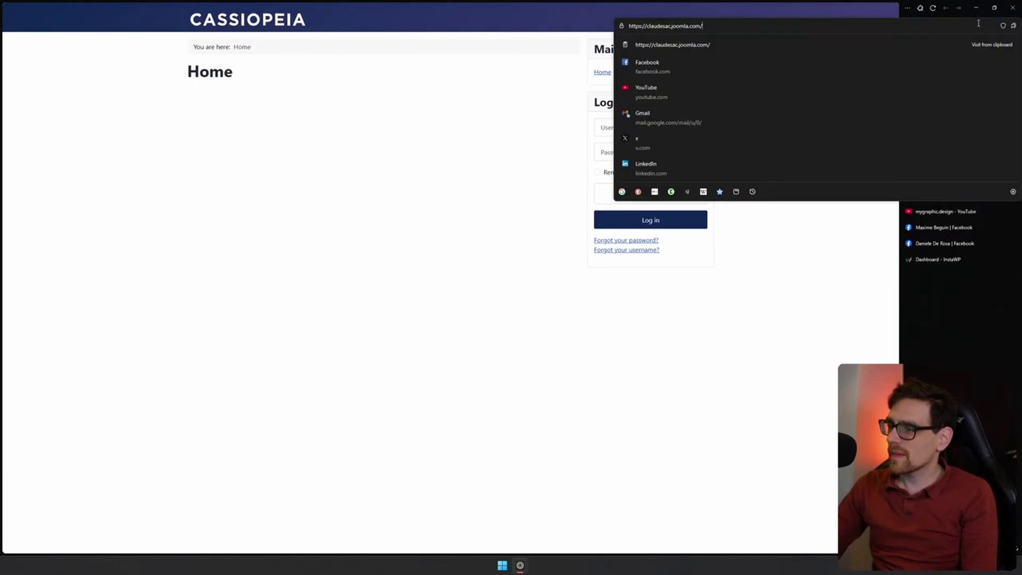
{"action": "type", "text": "admins"}
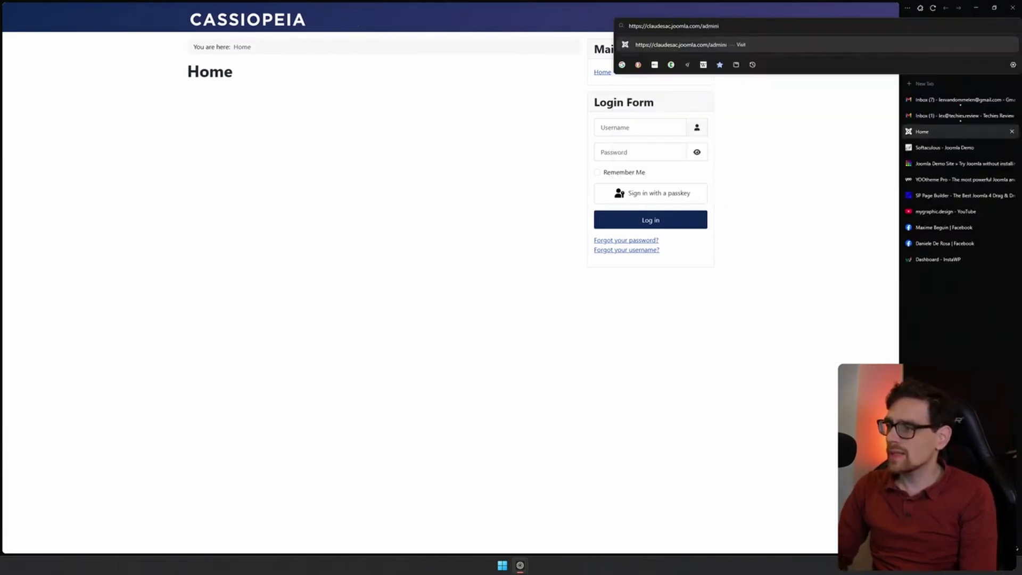
{"action": "type", "text": "trator"}
{"action": "key", "text": "Return"}
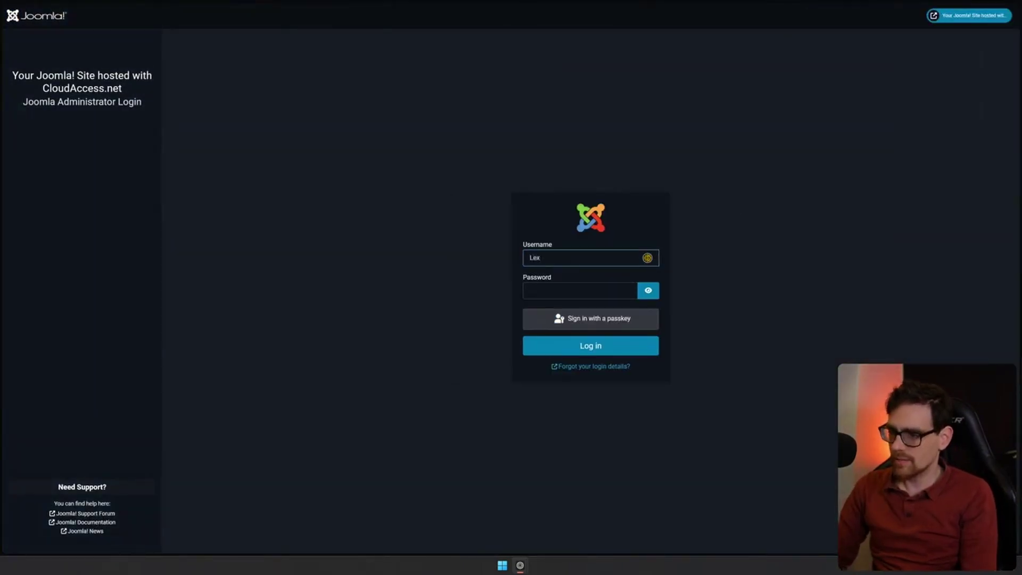
{"action": "key", "text": "Tab"}
{"action": "type", "text": "•••••"}
{"action": "left_click", "coordinate": [593, 353]}
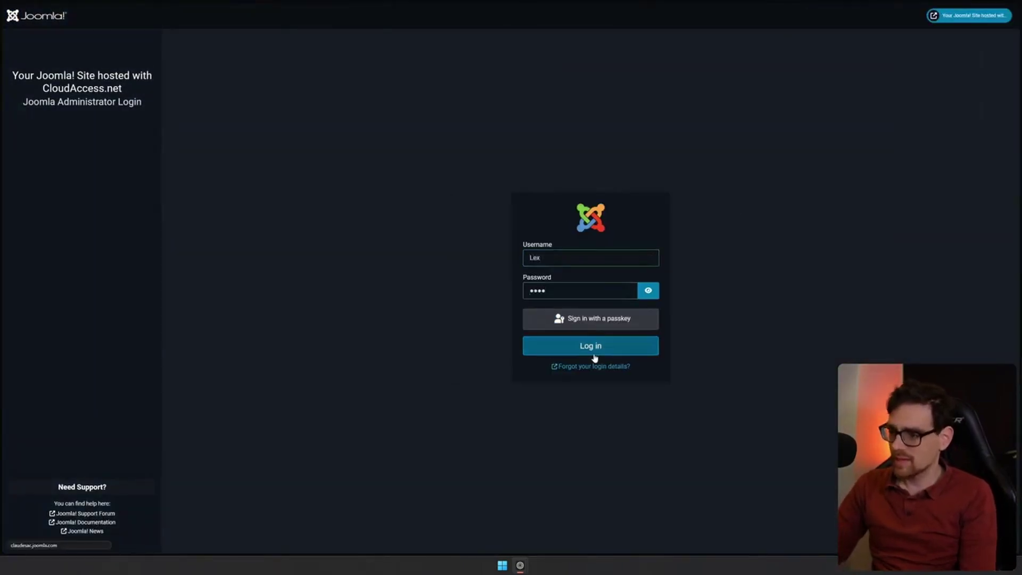
Scroll the welcome email to Option #2 showing the administrator URL, username and password
{"action": "mouse_move", "coordinate": [991, 171]}
{"action": "left_click", "coordinate": [985, 139]}
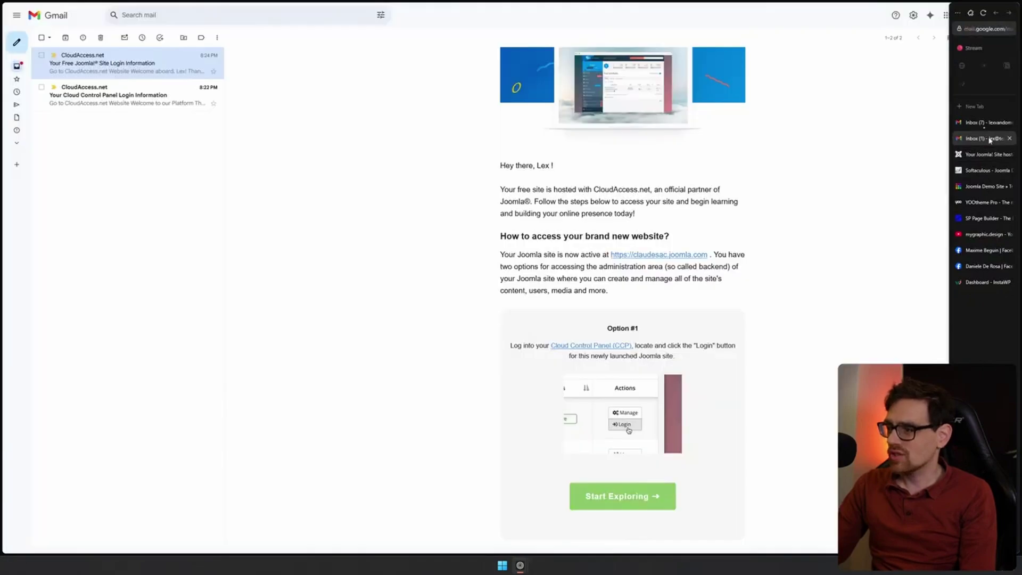
{"action": "scroll", "coordinate": [550, 260], "scroll_direction": "down", "scroll_amount": 2}
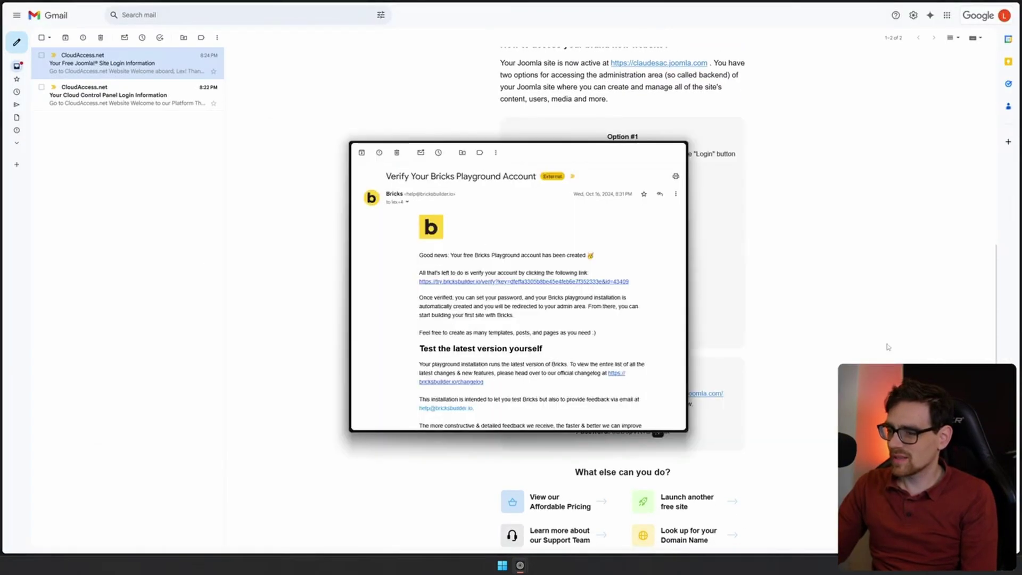
{"action": "mouse_move", "coordinate": [992, 95]}
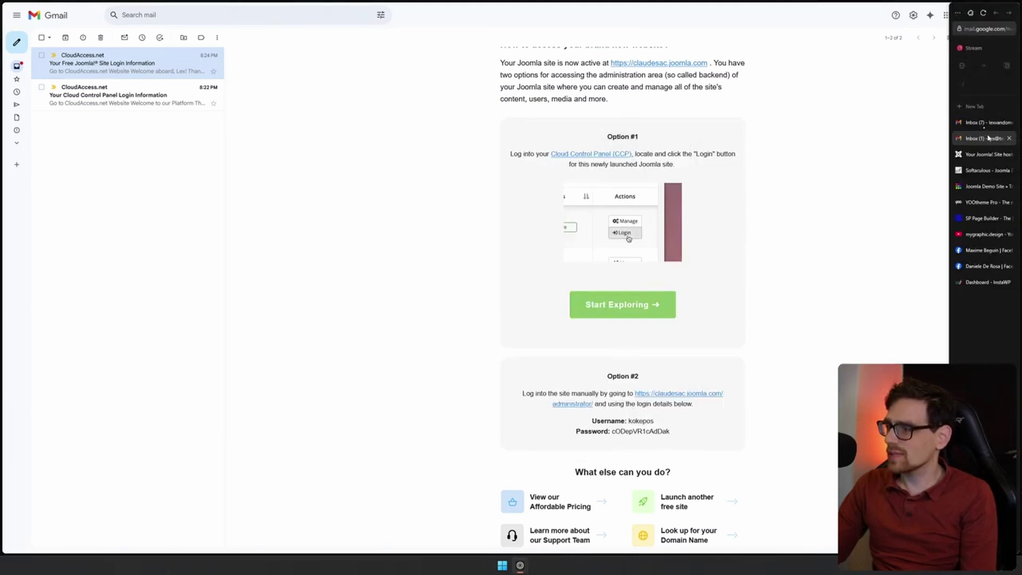
{"action": "left_click", "coordinate": [984, 154]}
Copy the emailed administrator password, paste it into the Joomla login and sign in
{"action": "left_click", "coordinate": [984, 139]}
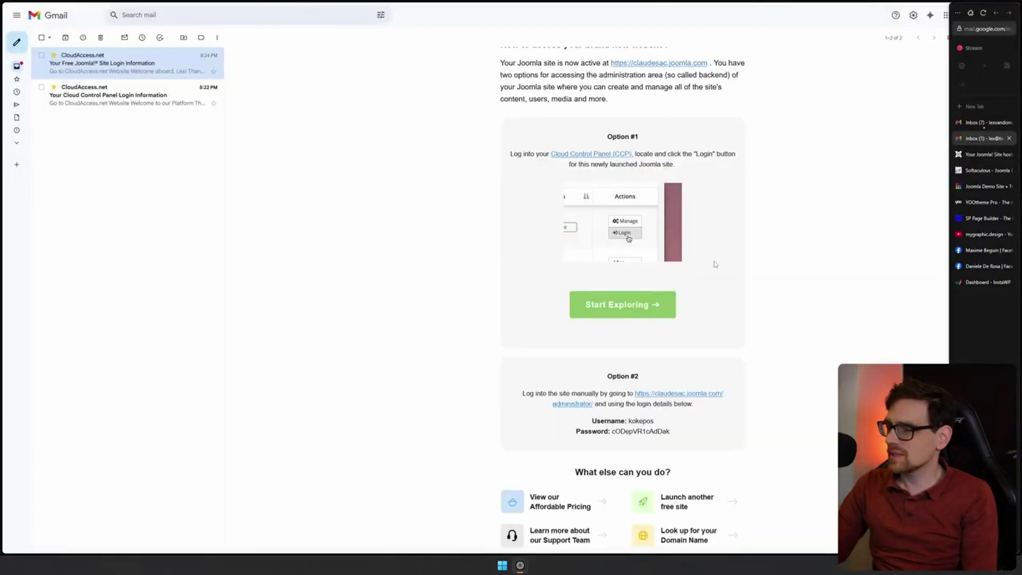
{"action": "double_click", "coordinate": [620, 430]}
{"action": "mouse_move", "coordinate": [1014, 69]}
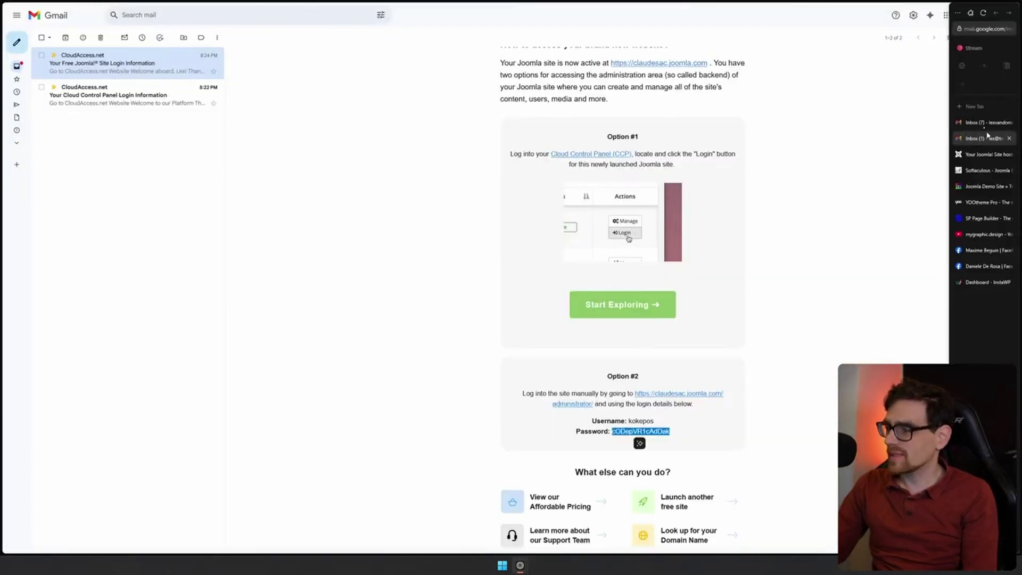
{"action": "left_click", "coordinate": [984, 155]}
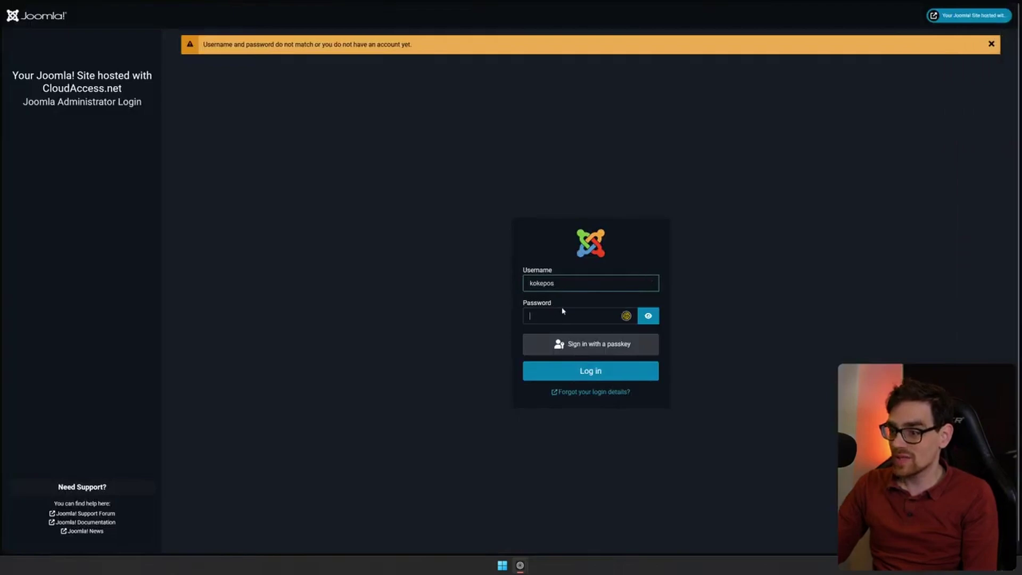
{"action": "left_click", "coordinate": [575, 315]}
{"action": "key", "text": "ctrl+v"}
{"action": "left_click", "coordinate": [589, 378]}
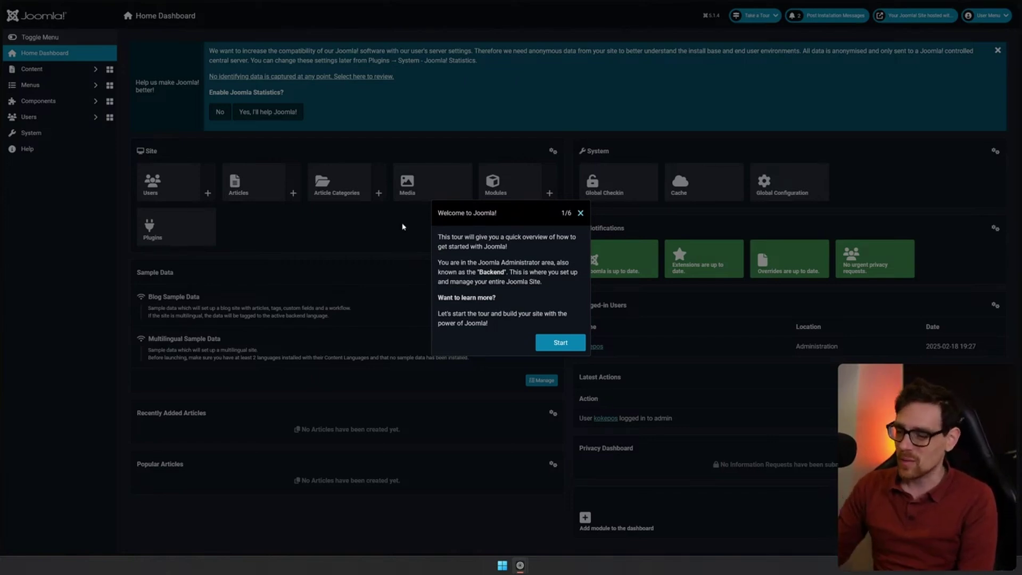
Close the Welcome to Joomla tour and go to Content > Articles
{"action": "left_click", "coordinate": [581, 213]}
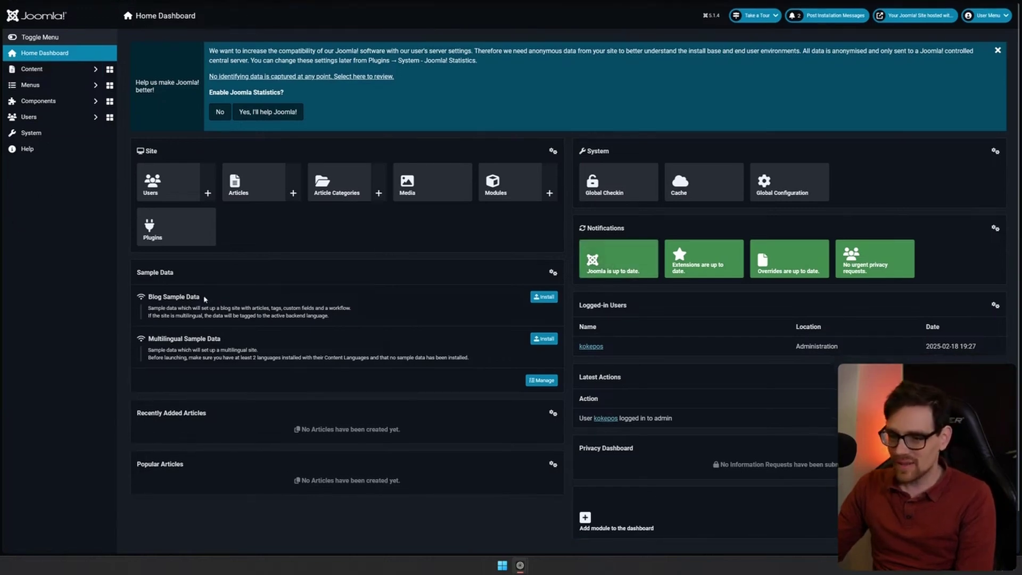
{"action": "left_click", "coordinate": [35, 70]}
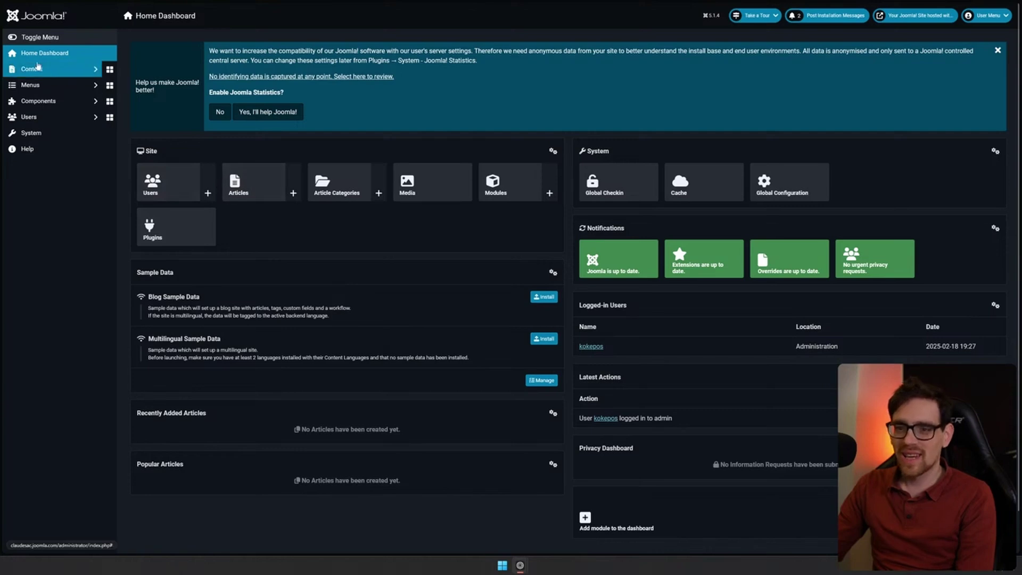
{"action": "left_click", "coordinate": [32, 84]}
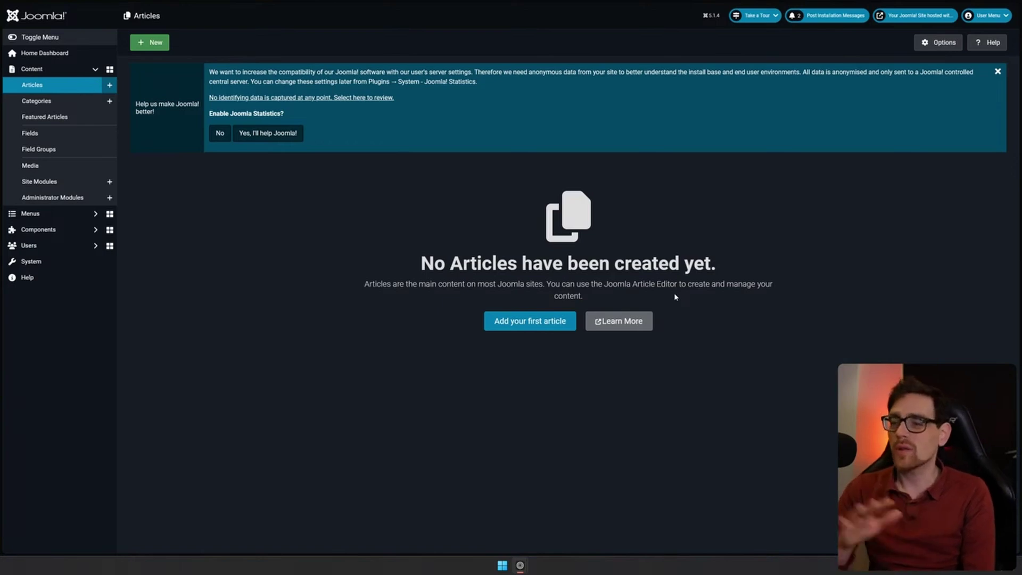
Write an Uncategorised article titled 'Test' with body 'Test', accept statistics, and save it
{"action": "left_click", "coordinate": [565, 326]}
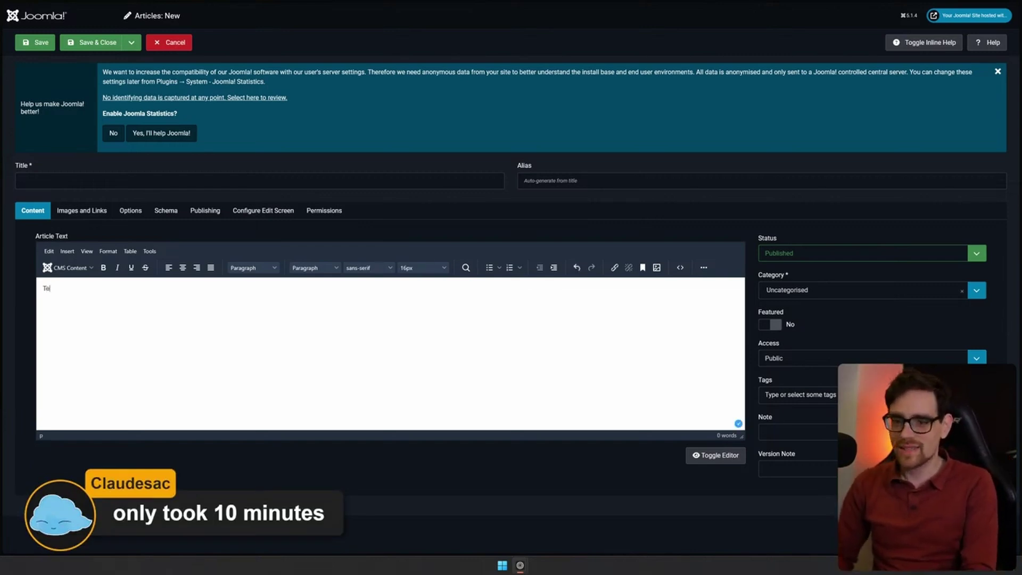
{"action": "type", "text": "st"}
{"action": "left_click", "coordinate": [450, 181]}
{"action": "type", "text": "T"}
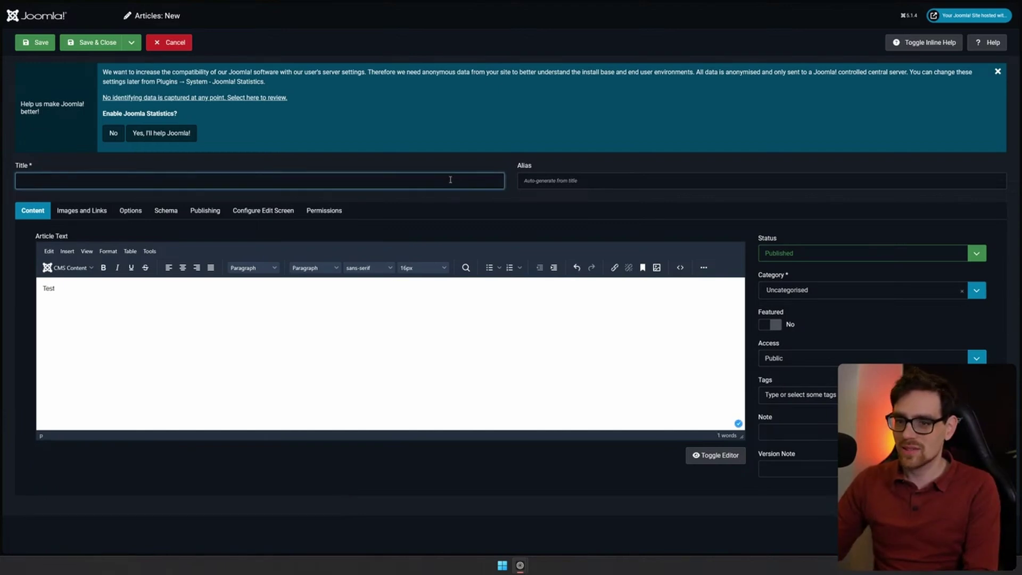
{"action": "type", "text": "est"}
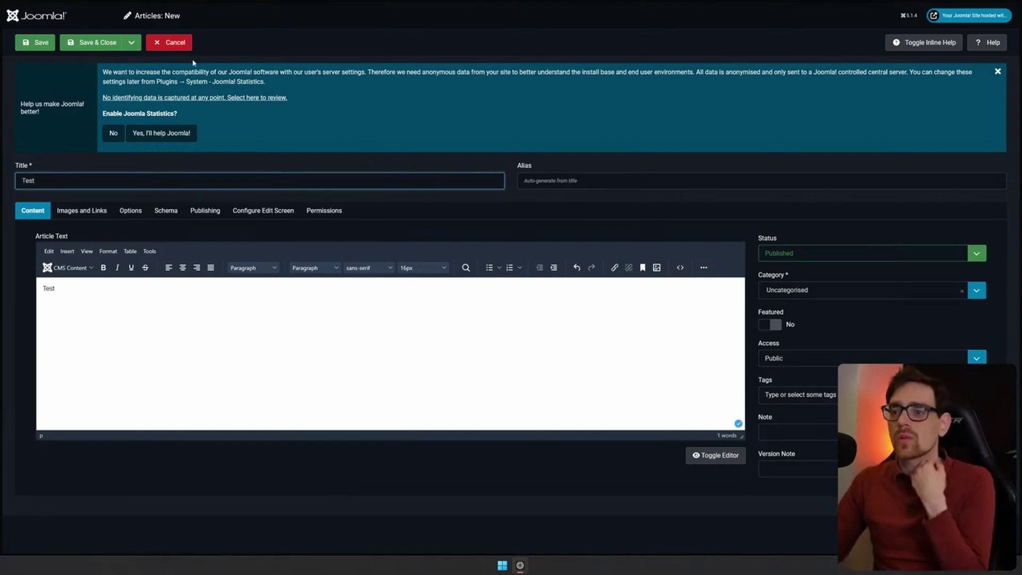
{"action": "left_click", "coordinate": [530, 81]}
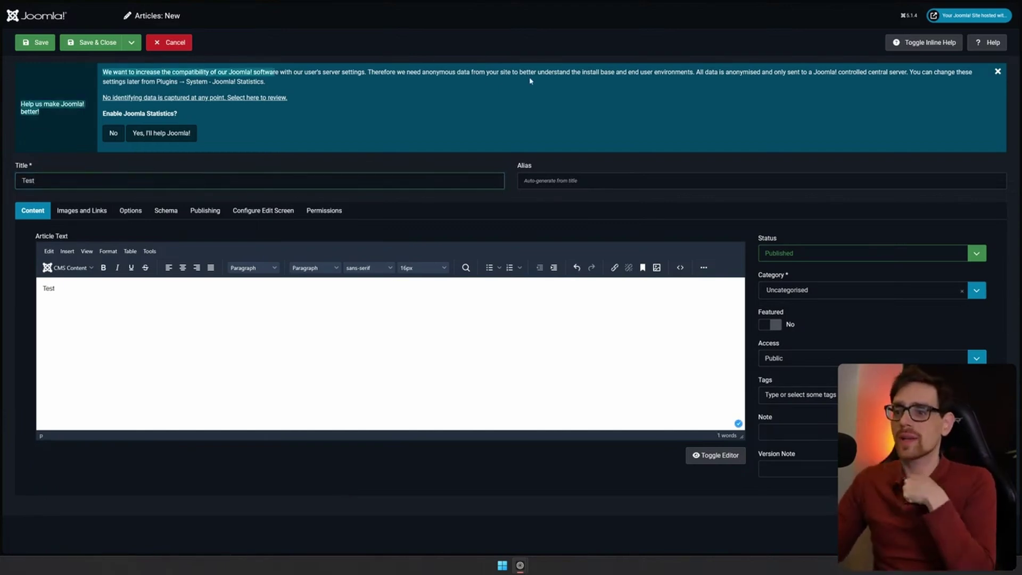
{"action": "left_click", "coordinate": [177, 132]}
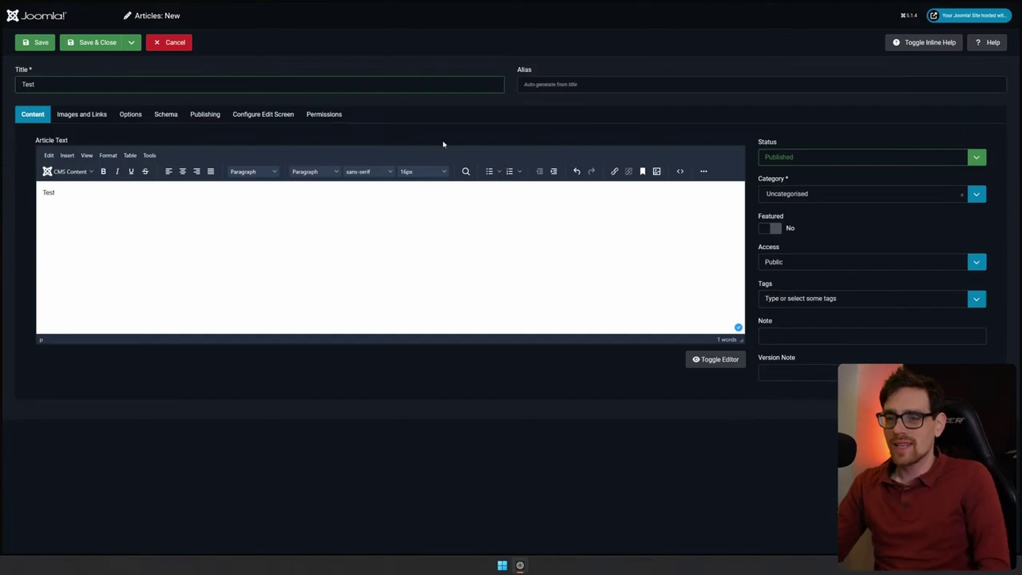
{"action": "left_click", "coordinate": [876, 195]}
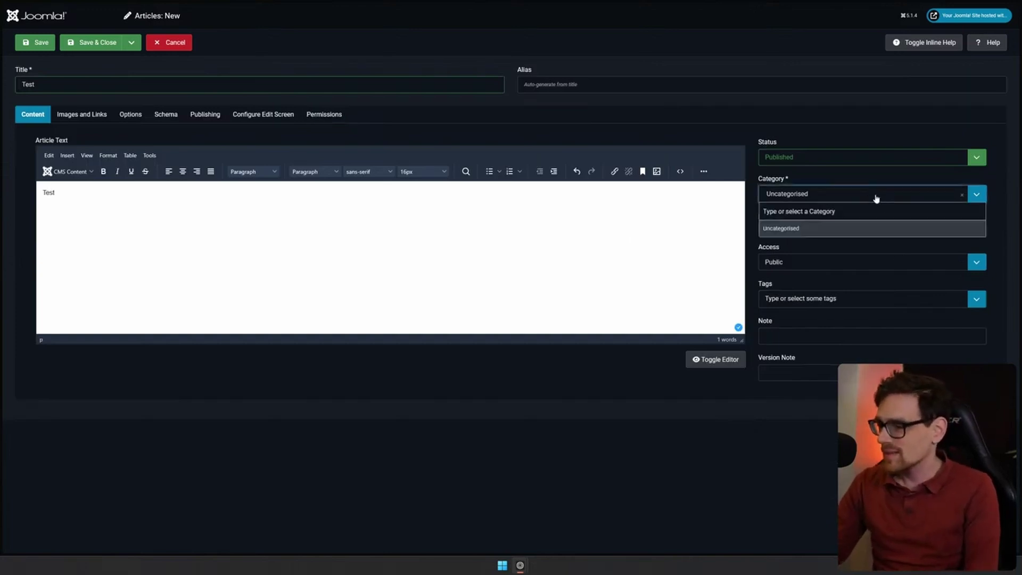
{"action": "left_click", "coordinate": [880, 246]}
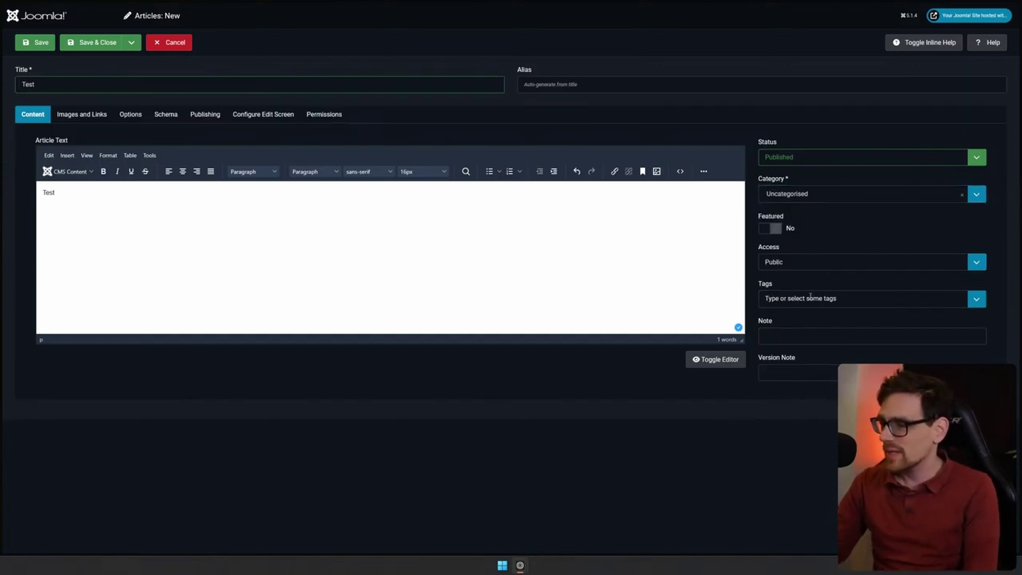
{"action": "left_click", "coordinate": [102, 48]}
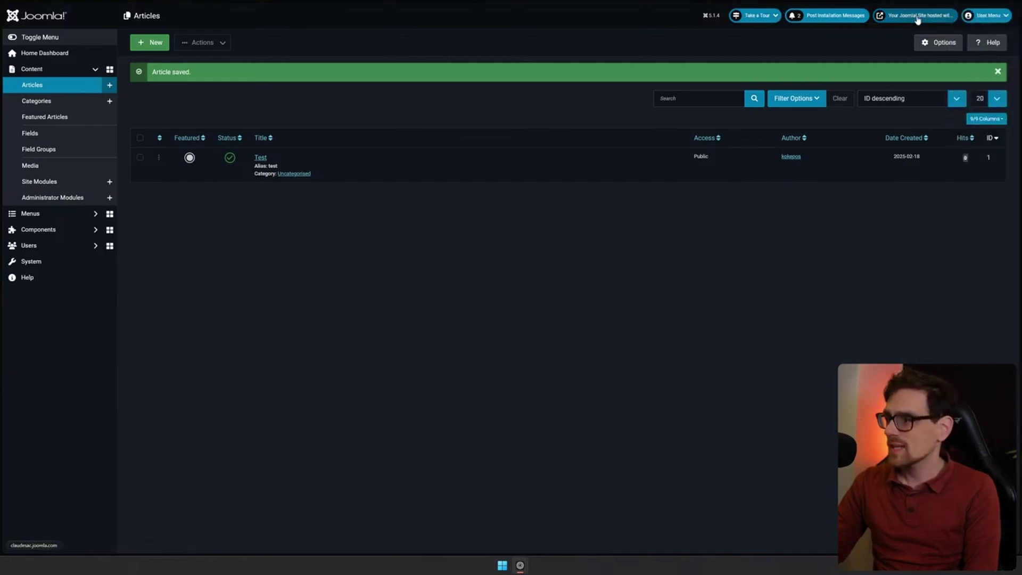
{"action": "mouse_move", "coordinate": [1006, 32]}
{"action": "left_click", "coordinate": [980, 171]}
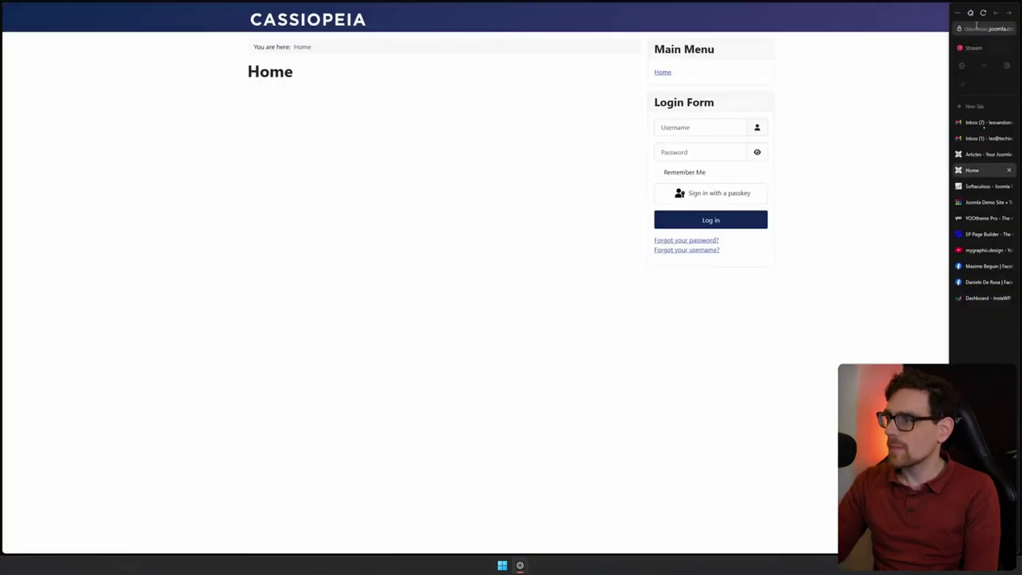
{"action": "left_click", "coordinate": [969, 139]}
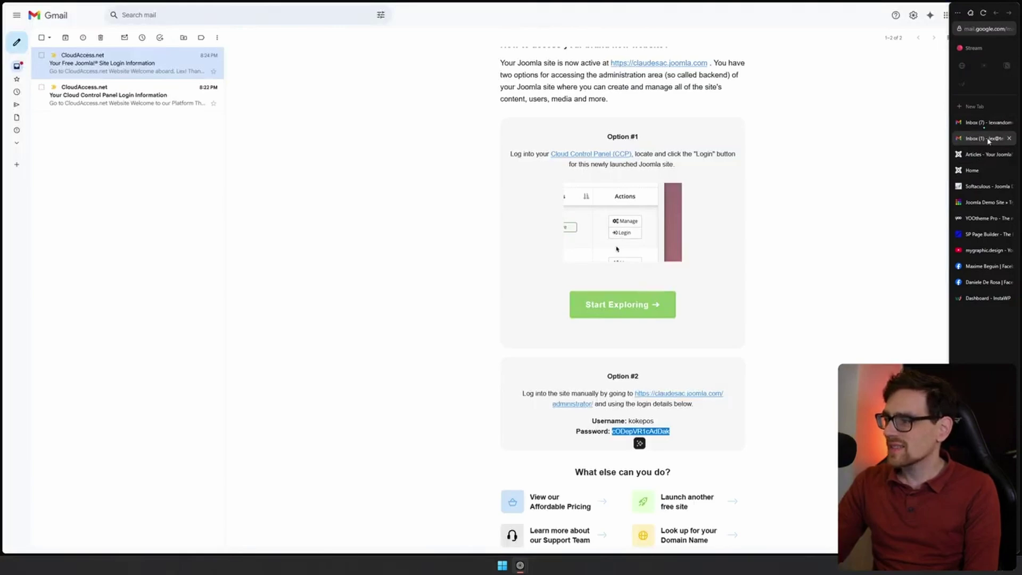
{"action": "middle_click", "coordinate": [988, 141]}
{"action": "left_click", "coordinate": [986, 154]}
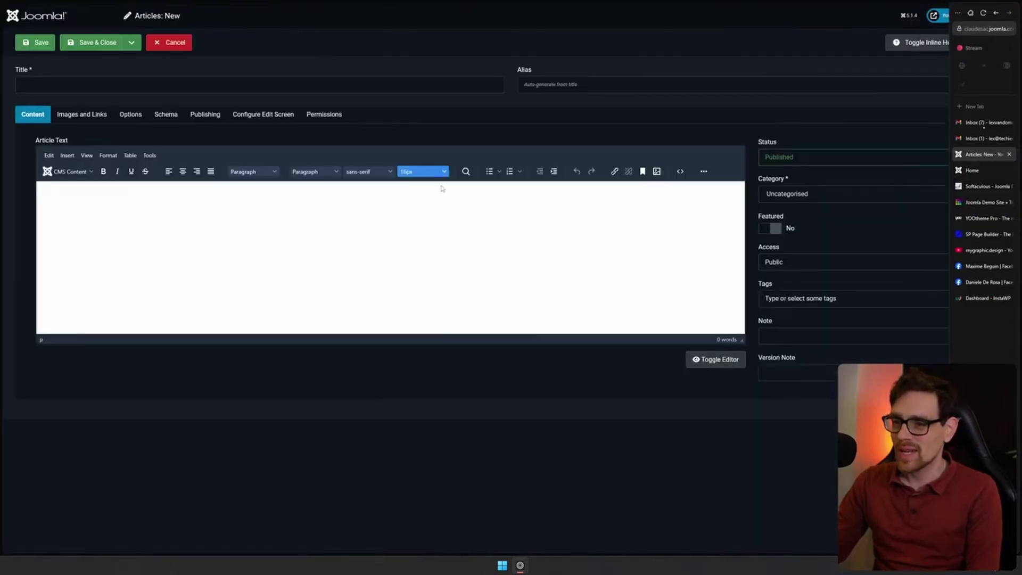
Look through the Images and Links, Options, Publishing, Configure Edit Screen and Permissions tabs
{"action": "left_click", "coordinate": [79, 114]}
{"action": "left_click", "coordinate": [133, 114]}
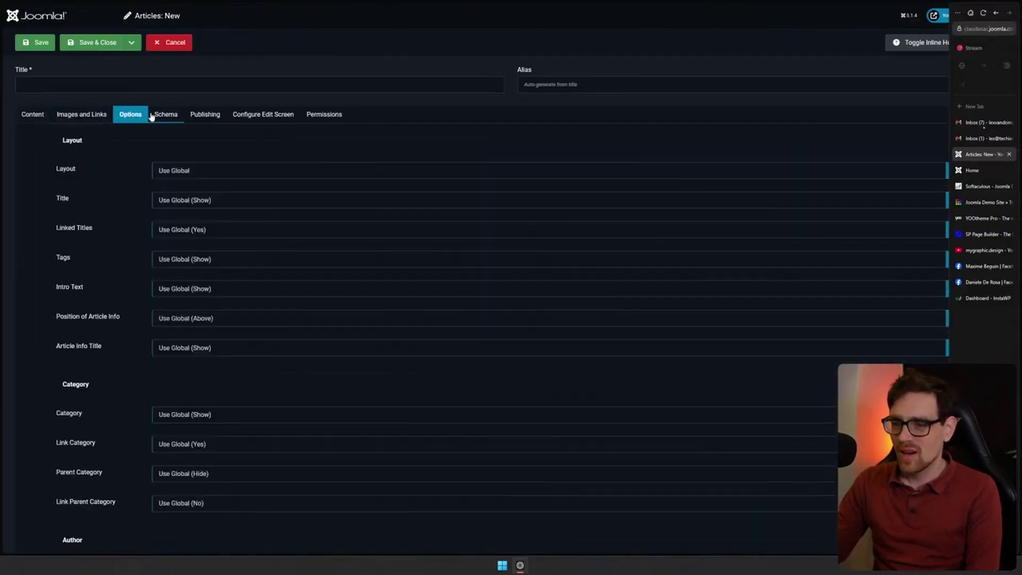
{"action": "scroll", "coordinate": [123, 213], "scroll_direction": "down", "scroll_amount": 6}
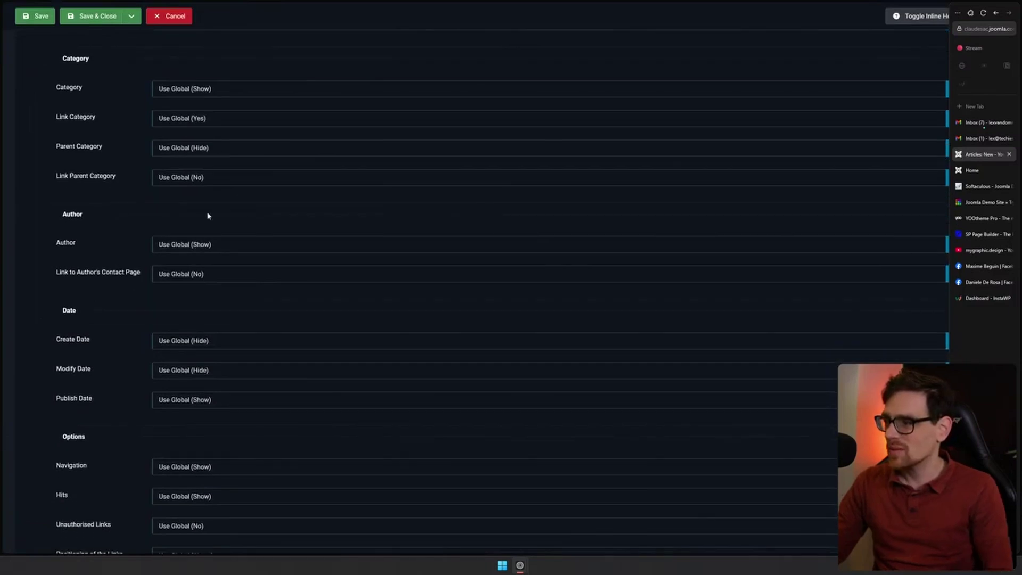
{"action": "left_click", "coordinate": [602, 246]}
{"action": "left_click", "coordinate": [612, 200]}
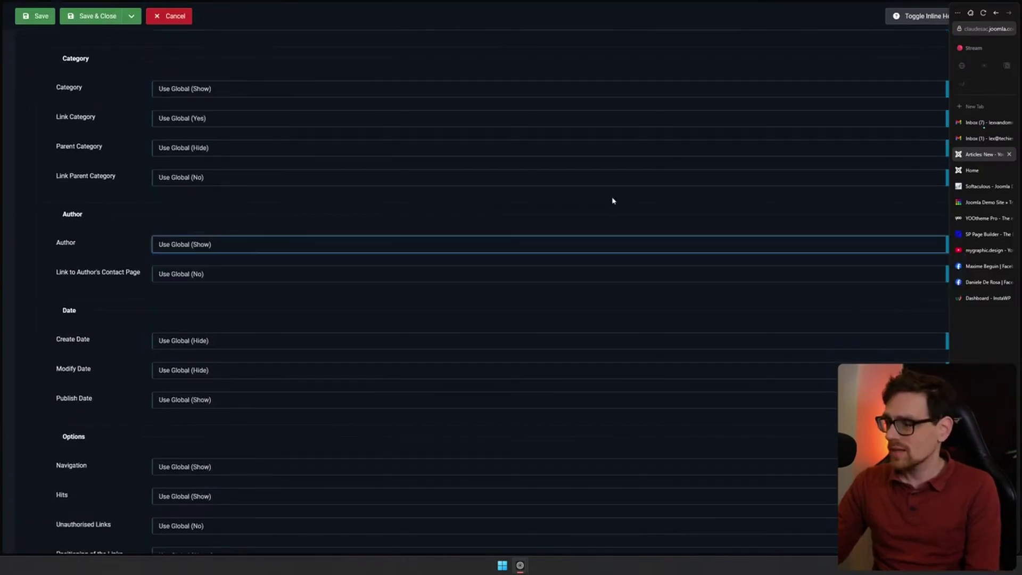
{"action": "scroll", "coordinate": [123, 194], "scroll_direction": "up", "scroll_amount": 3}
{"action": "scroll", "coordinate": [124, 195], "scroll_direction": "down", "scroll_amount": 5}
{"action": "scroll", "coordinate": [130, 186], "scroll_direction": "up", "scroll_amount": 8}
{"action": "left_click", "coordinate": [211, 121]}
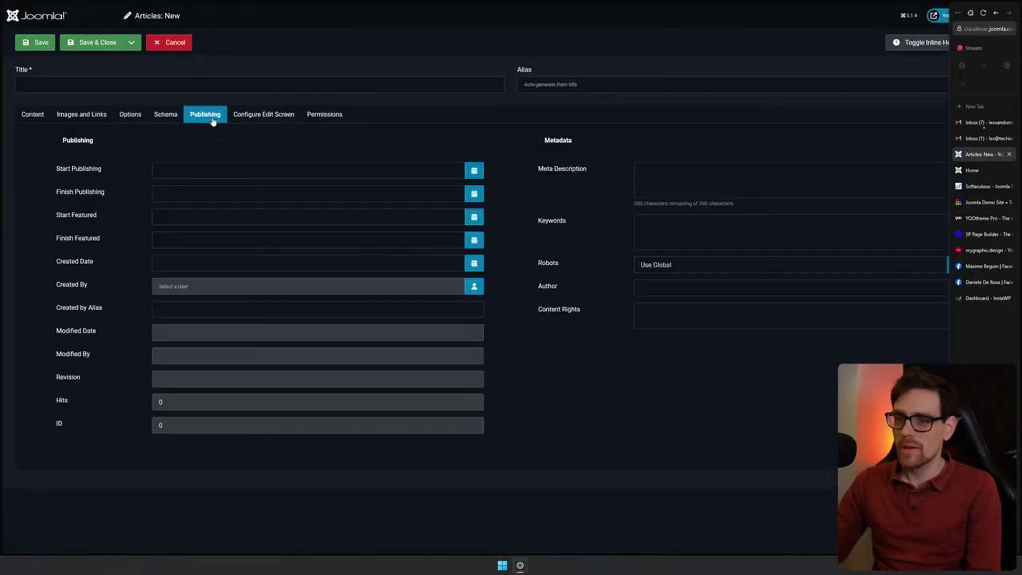
{"action": "left_click", "coordinate": [259, 121]}
{"action": "left_click", "coordinate": [320, 115]}
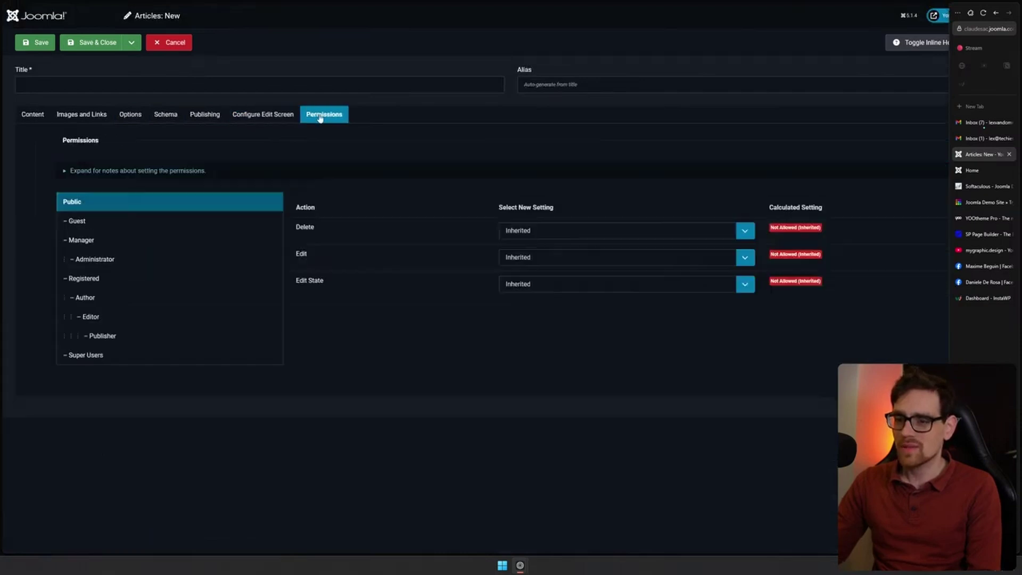
Back on Content, toggle the editor off and on, then bring up the CMS Content list
{"action": "left_click", "coordinate": [33, 118]}
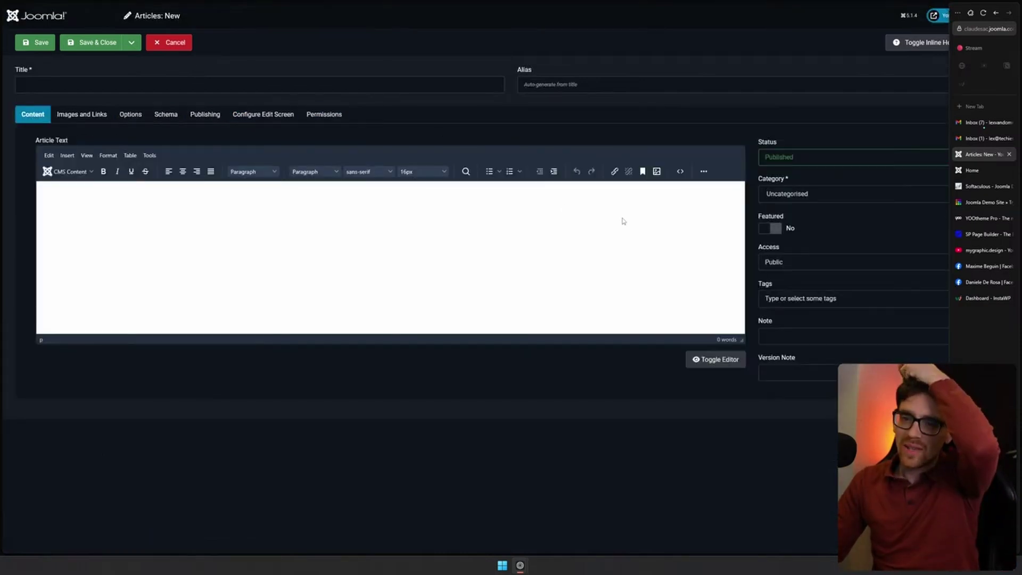
{"action": "left_click", "coordinate": [701, 359]}
{"action": "left_click", "coordinate": [703, 361]}
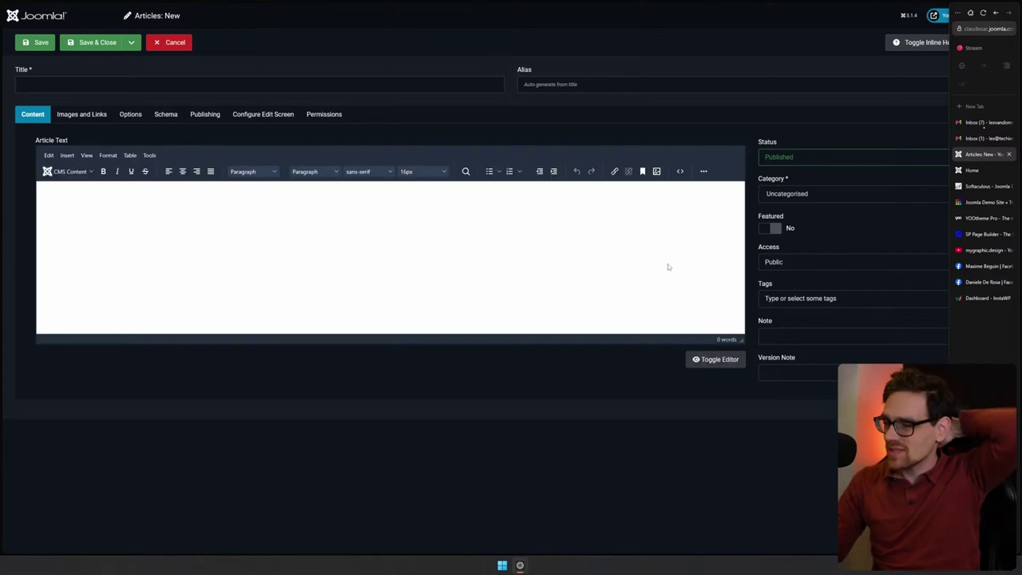
{"action": "left_click", "coordinate": [142, 210]}
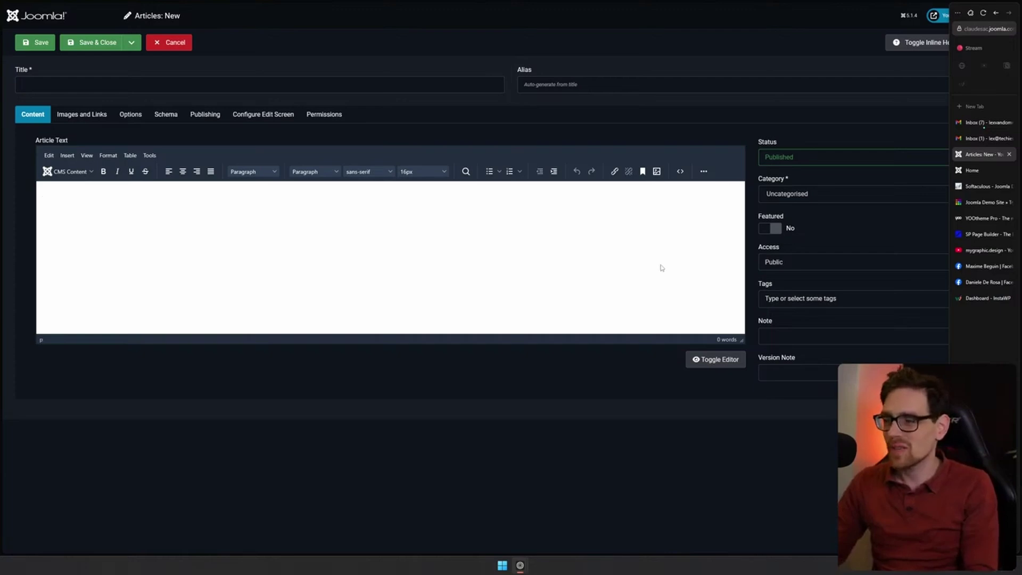
{"action": "left_click", "coordinate": [67, 171]}
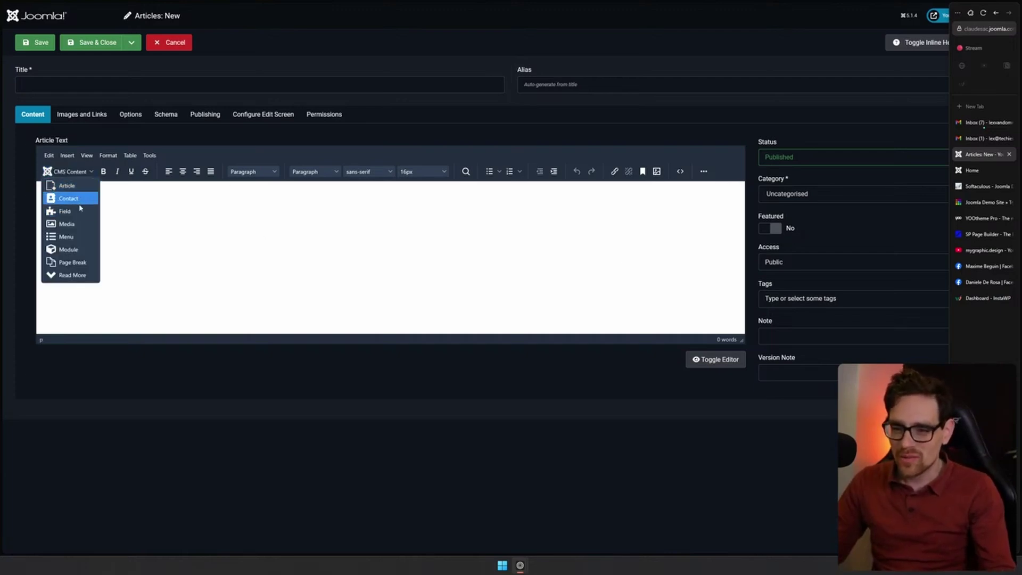
Insert a link to the Test article into the body via CMS Content > Article
{"action": "left_click", "coordinate": [80, 187]}
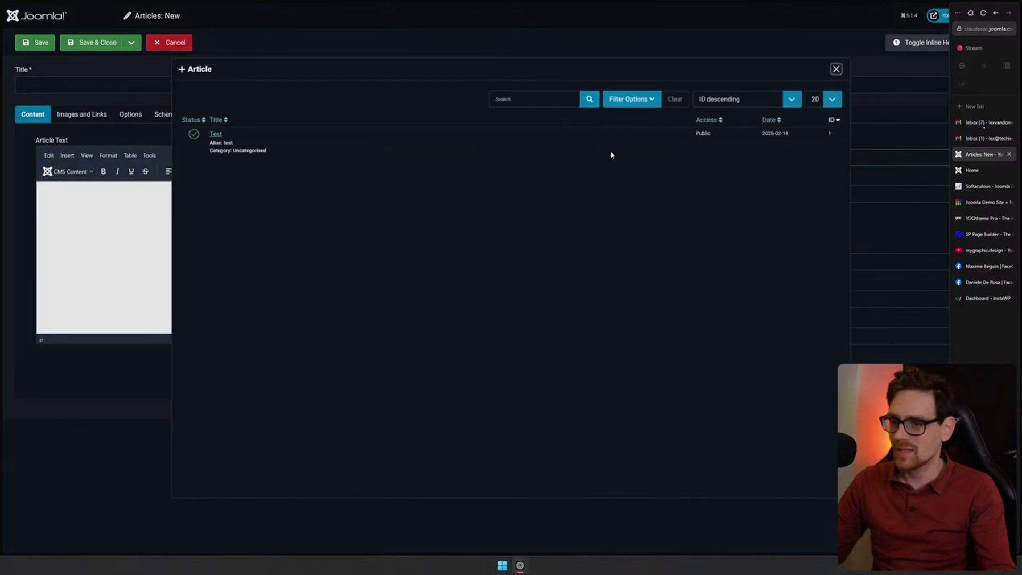
{"action": "left_click", "coordinate": [216, 133]}
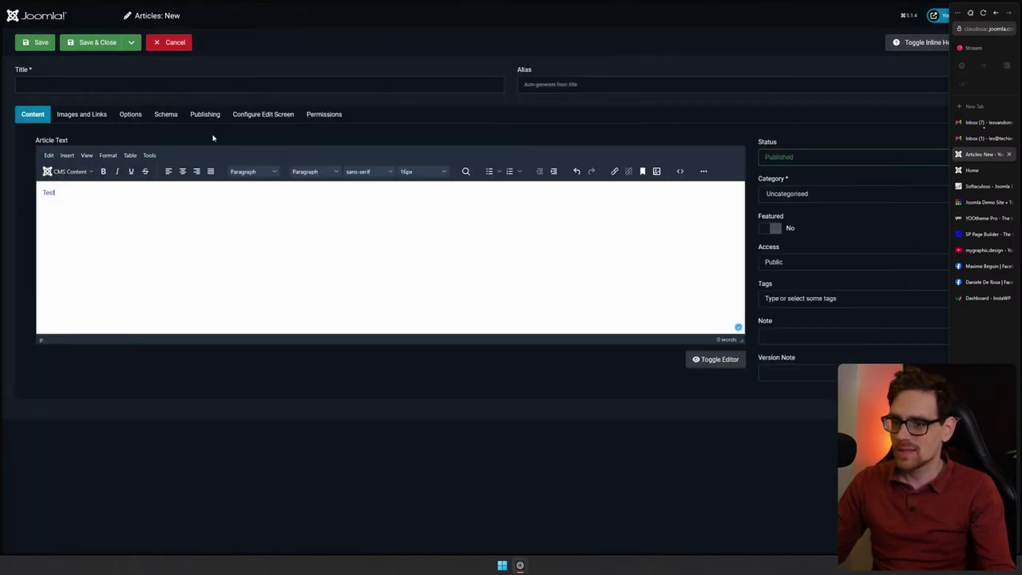
{"action": "left_click", "coordinate": [415, 265]}
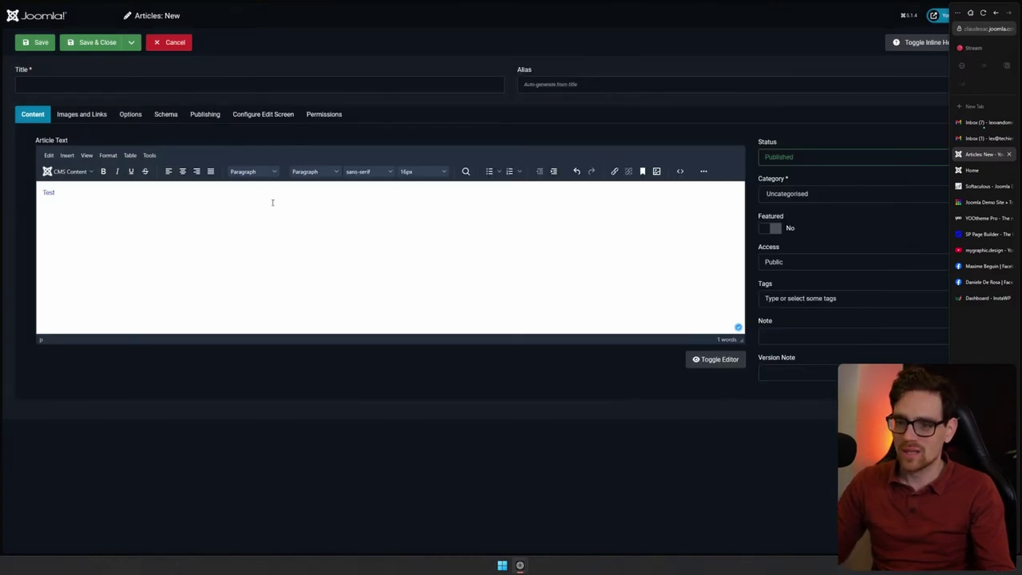
{"action": "left_click", "coordinate": [68, 172]}
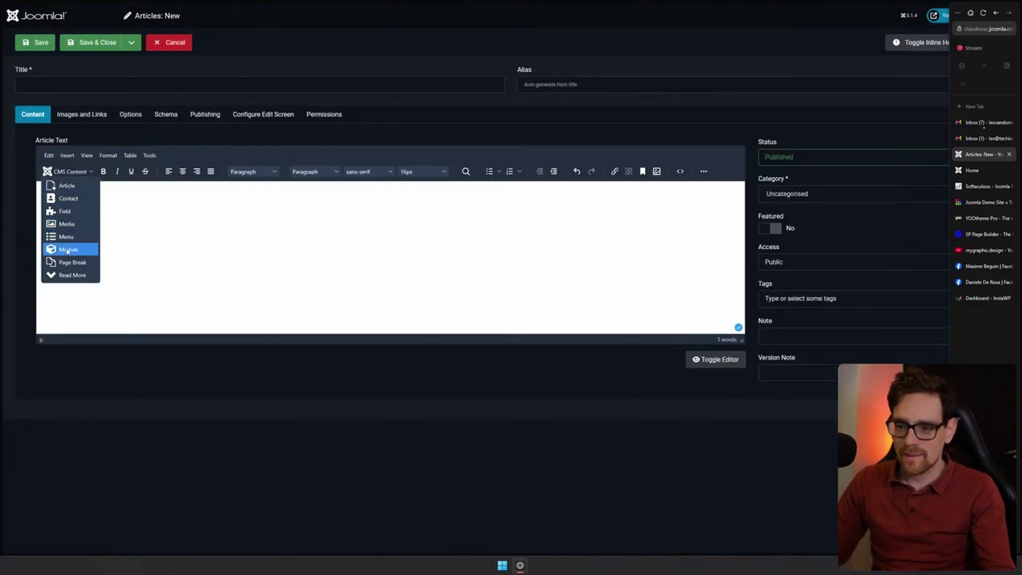
{"action": "left_click", "coordinate": [421, 253]}
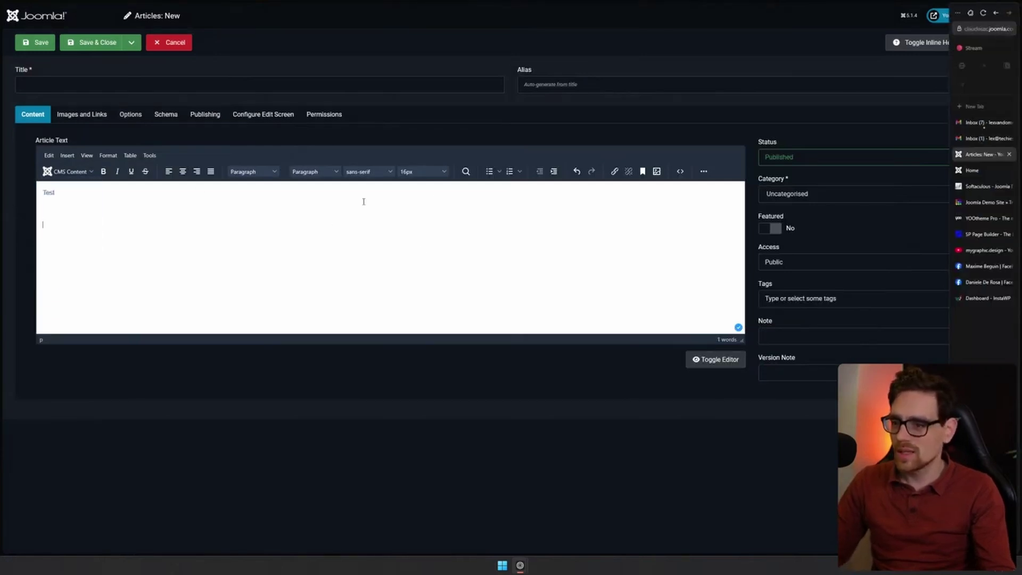
Try saving the untitled article, then cancel back to the Articles list
{"action": "left_click", "coordinate": [703, 172]}
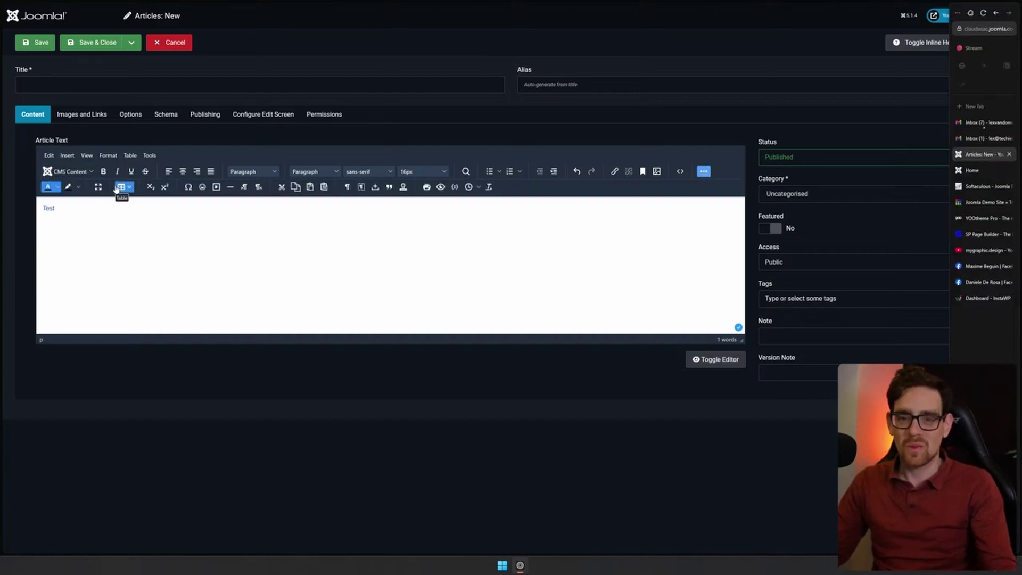
{"action": "left_click", "coordinate": [44, 44]}
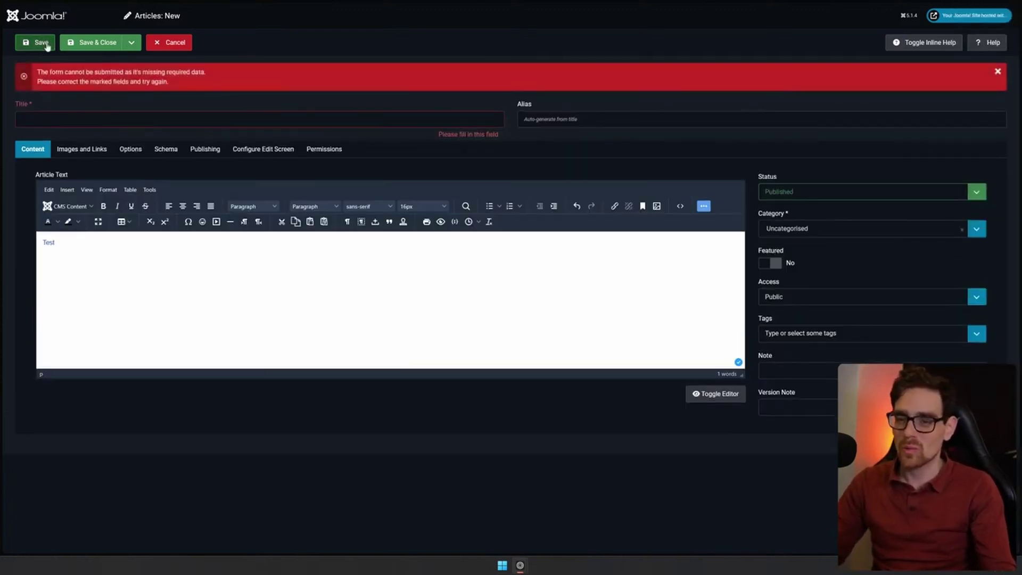
{"action": "left_click", "coordinate": [159, 43]}
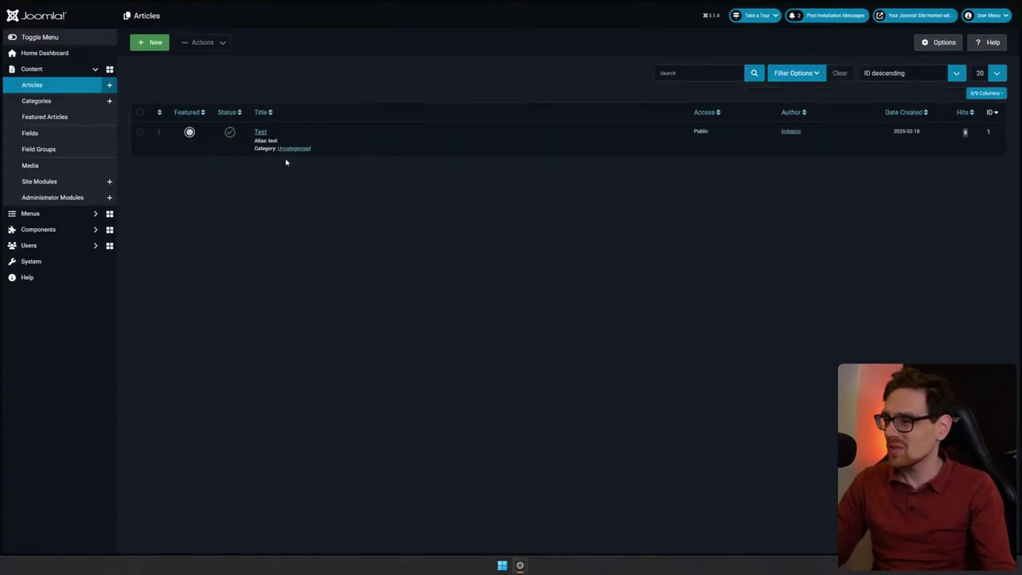
Browse Categories, Featured Articles and the empty Fields list, then start a new article field
{"action": "left_click", "coordinate": [80, 102]}
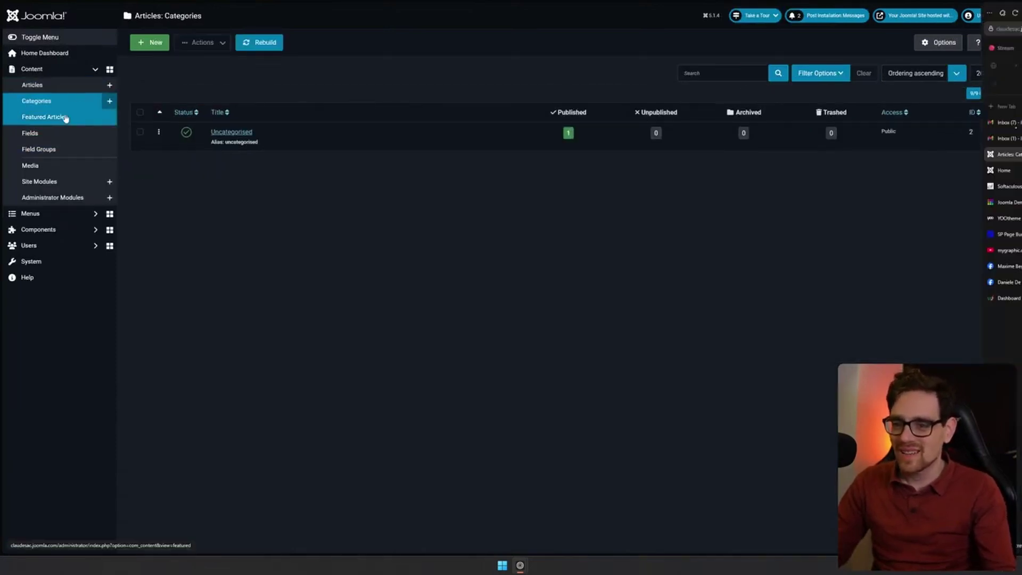
{"action": "left_click", "coordinate": [68, 118]}
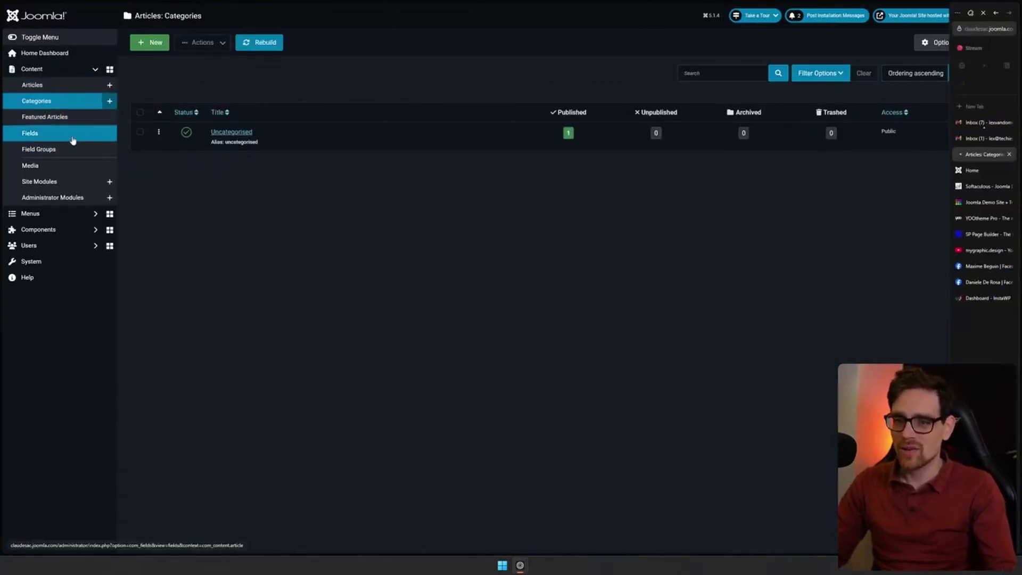
{"action": "left_click", "coordinate": [73, 142]}
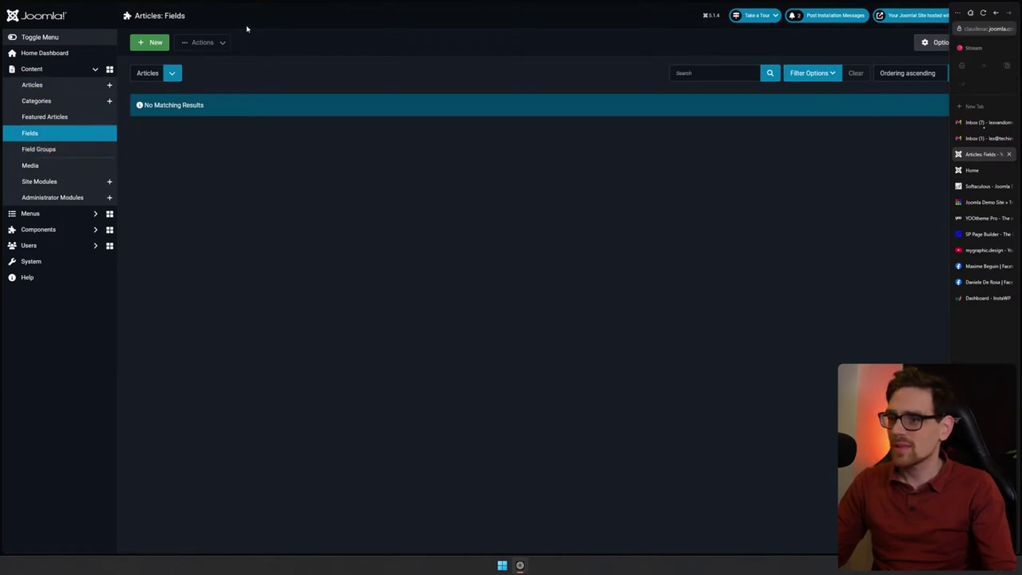
{"action": "left_click", "coordinate": [151, 42]}
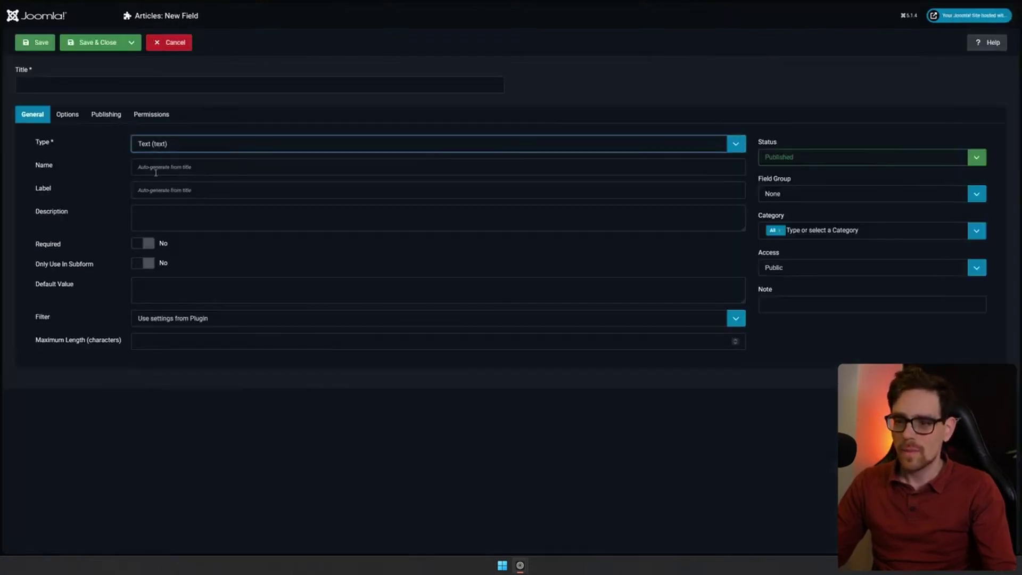
Title the new field 'Link', removing the stray characters so the label also reads Link
{"action": "left_click", "coordinate": [100, 85]}
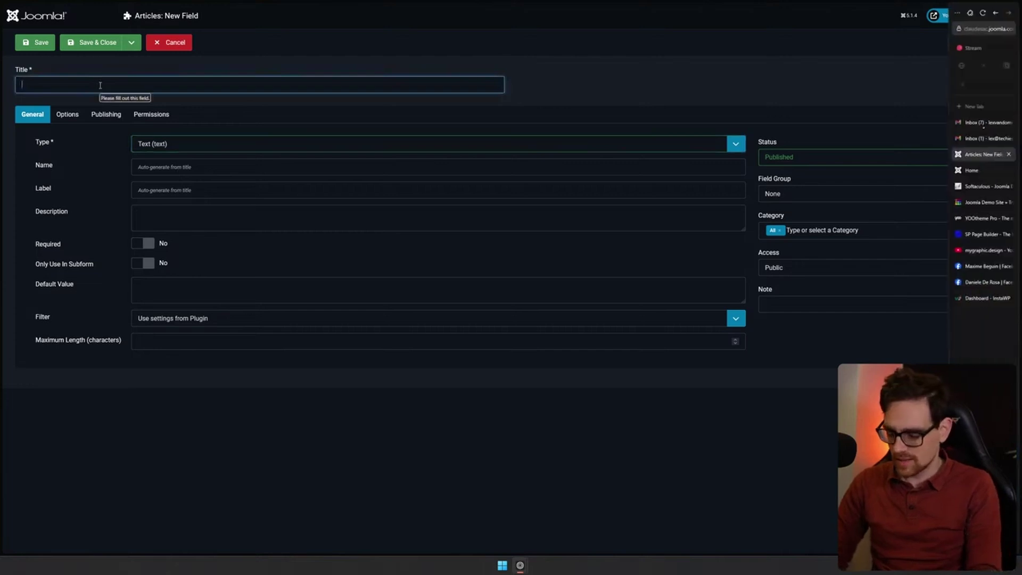
{"action": "type", "text": "Link"}
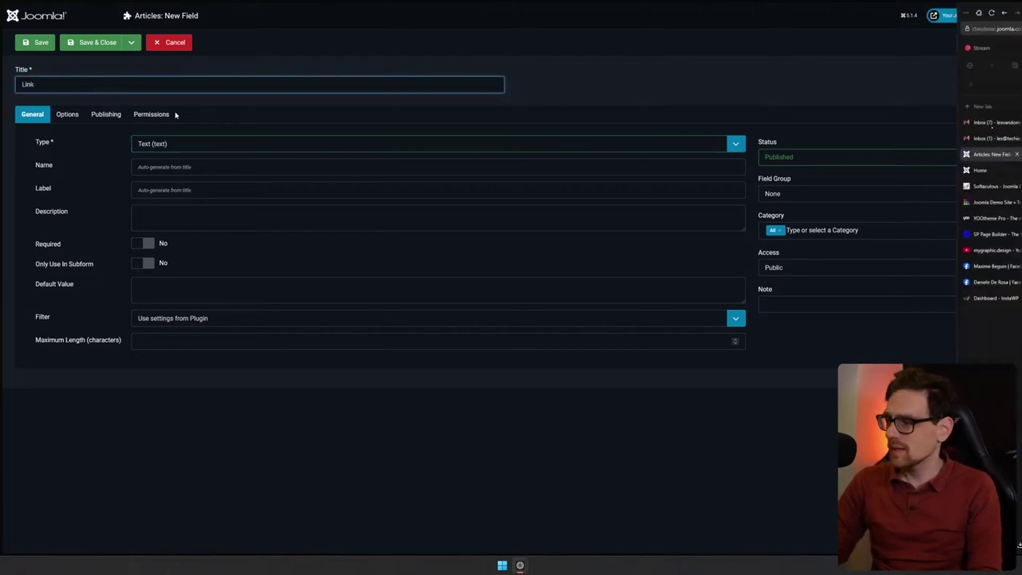
{"action": "type", "text": "Baßäßäääß"}
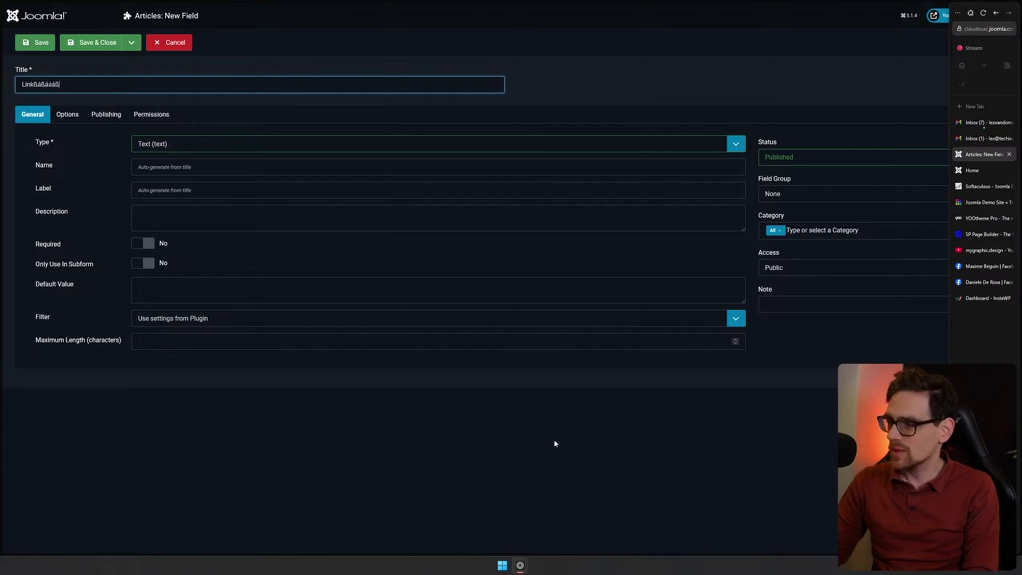
{"action": "left_click", "coordinate": [141, 129]}
{"action": "left_click_drag", "start_coordinate": [35, 85], "coordinate": [342, 75]}
{"action": "key", "text": "BackSpace"}
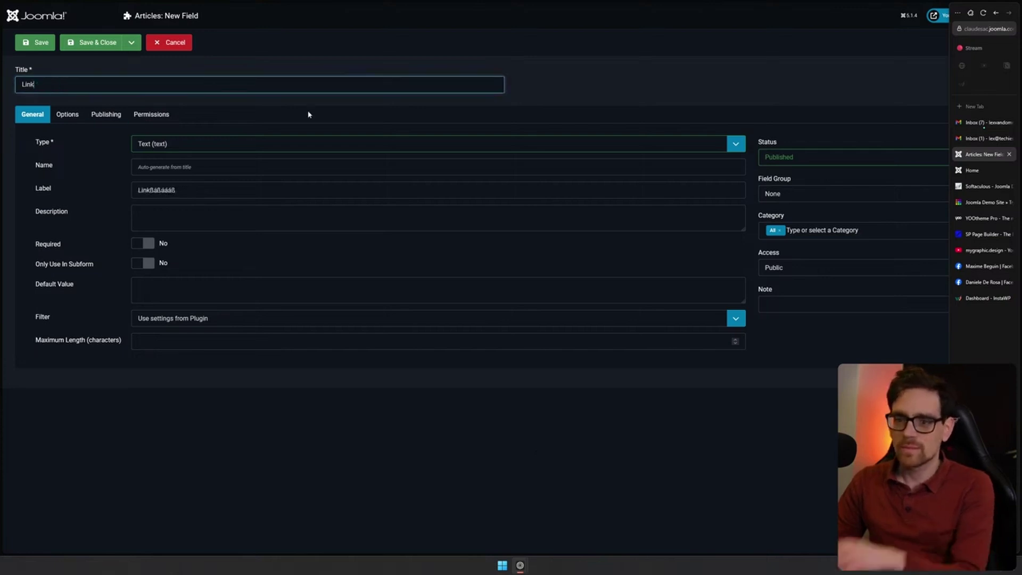
{"action": "left_click", "coordinate": [202, 193]}
Leave the description empty, check the field groups, and save the Link field
{"action": "left_click", "coordinate": [206, 211]}
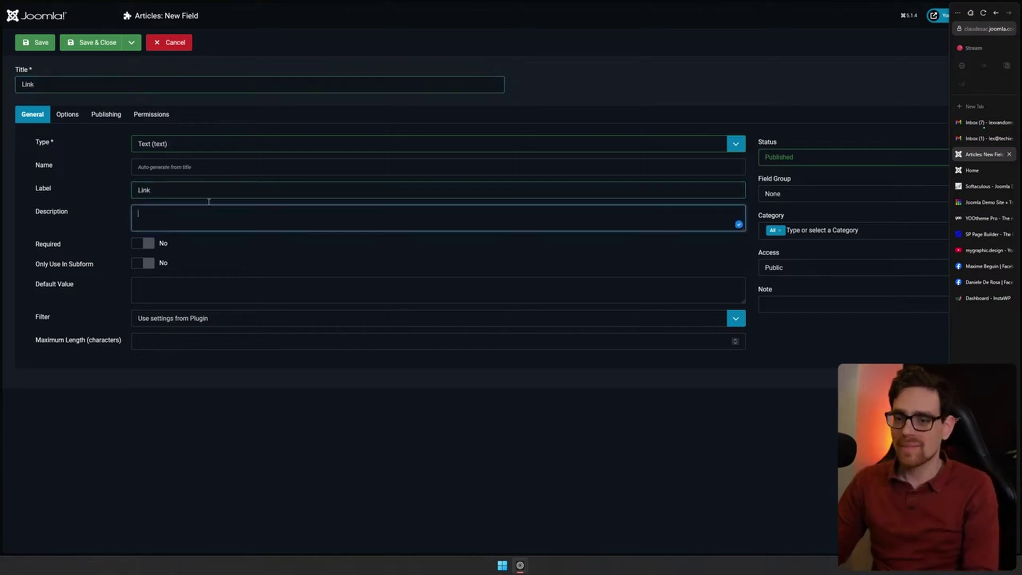
{"action": "left_click", "coordinate": [148, 254]}
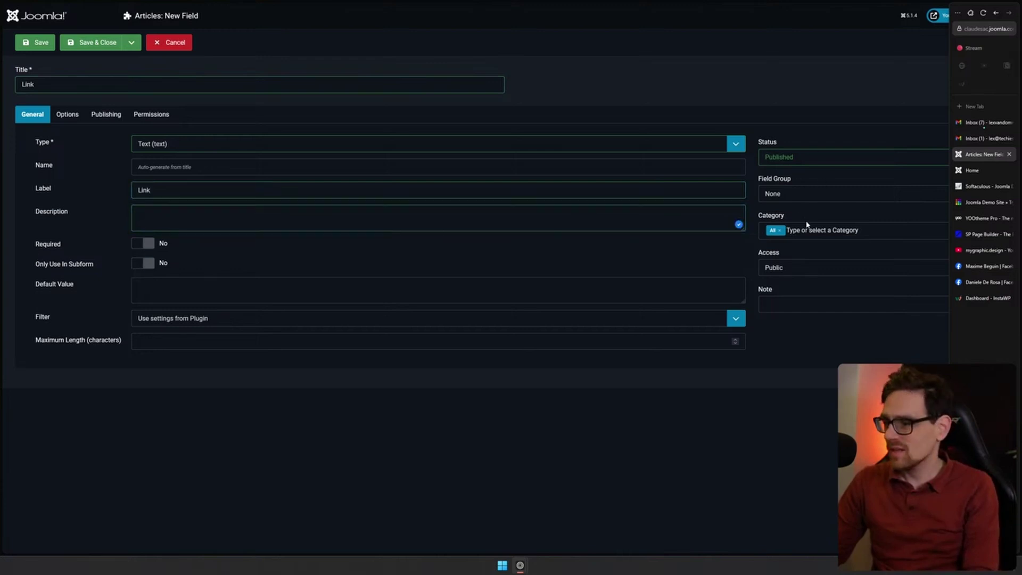
{"action": "left_click", "coordinate": [789, 196]}
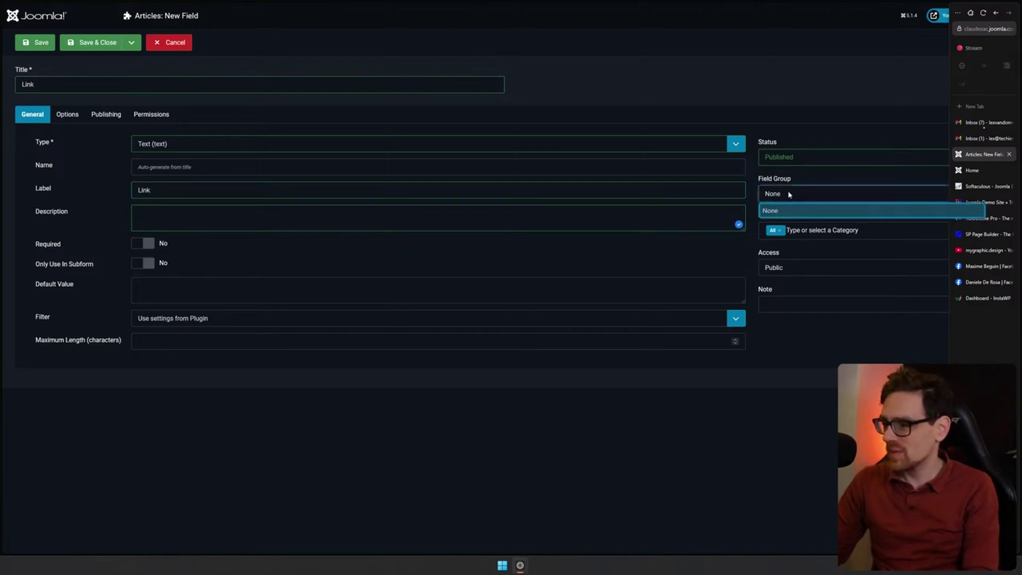
{"action": "left_click", "coordinate": [38, 43]}
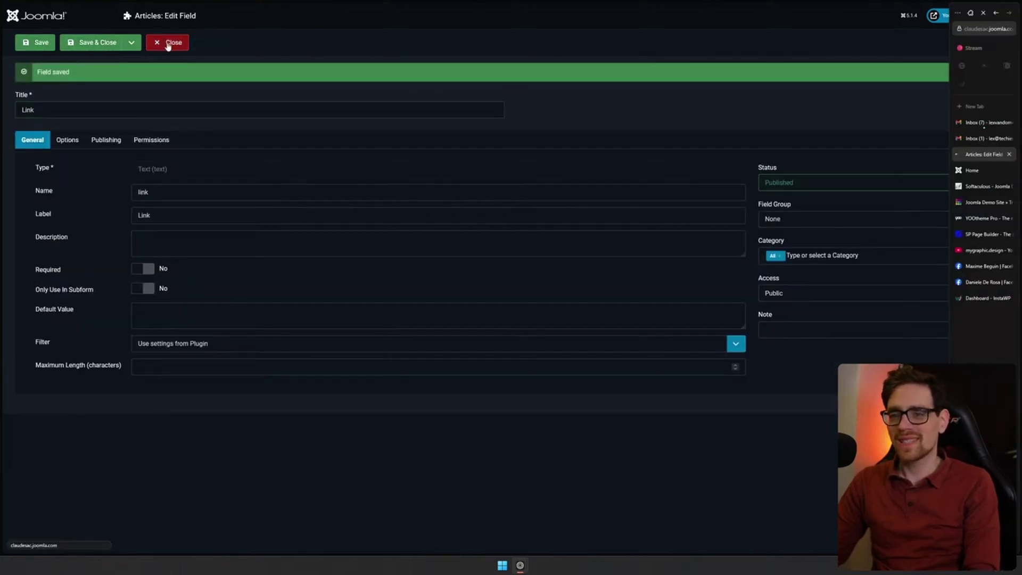
{"action": "left_click", "coordinate": [169, 45]}
Check the Link field on a new article's Fields tab, cancel the article, and open Media
{"action": "left_click", "coordinate": [65, 87]}
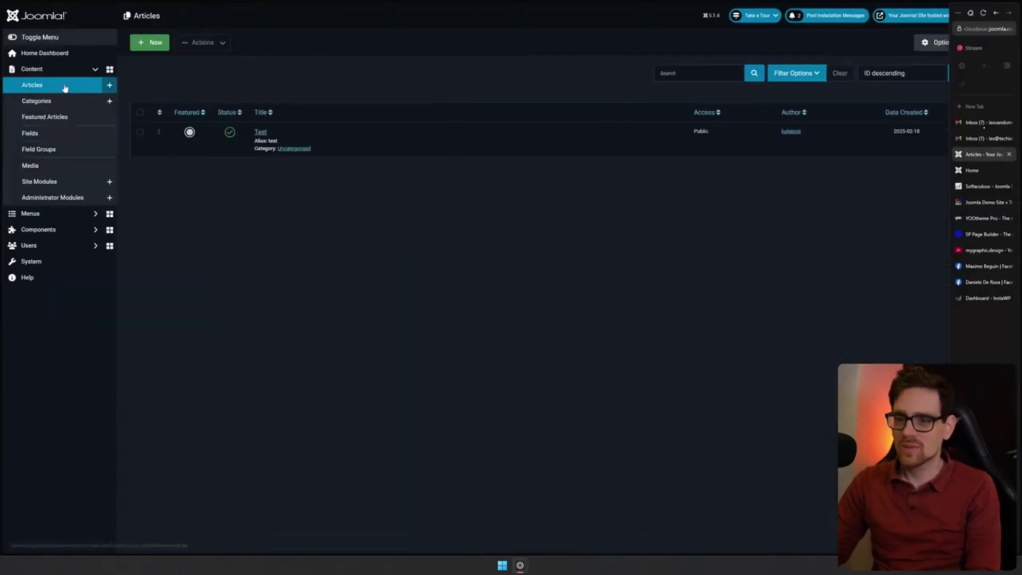
{"action": "left_click", "coordinate": [142, 48]}
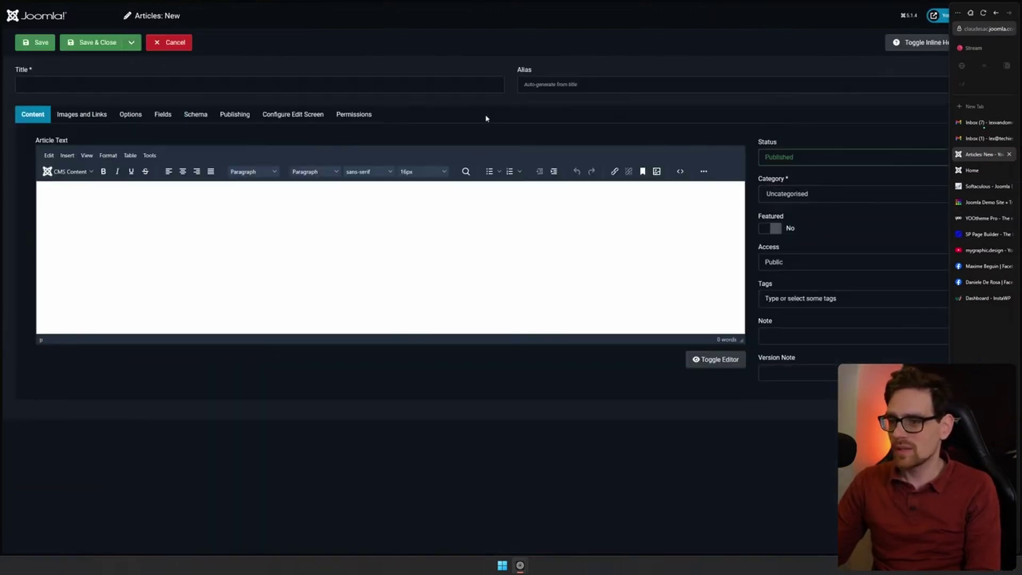
{"action": "left_click", "coordinate": [162, 115]}
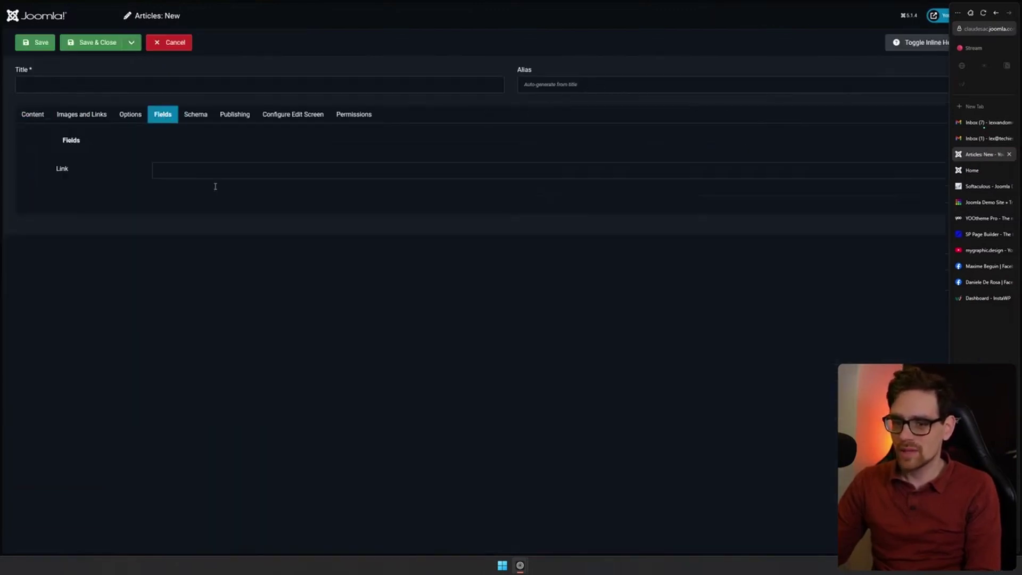
{"action": "left_click", "coordinate": [154, 177]}
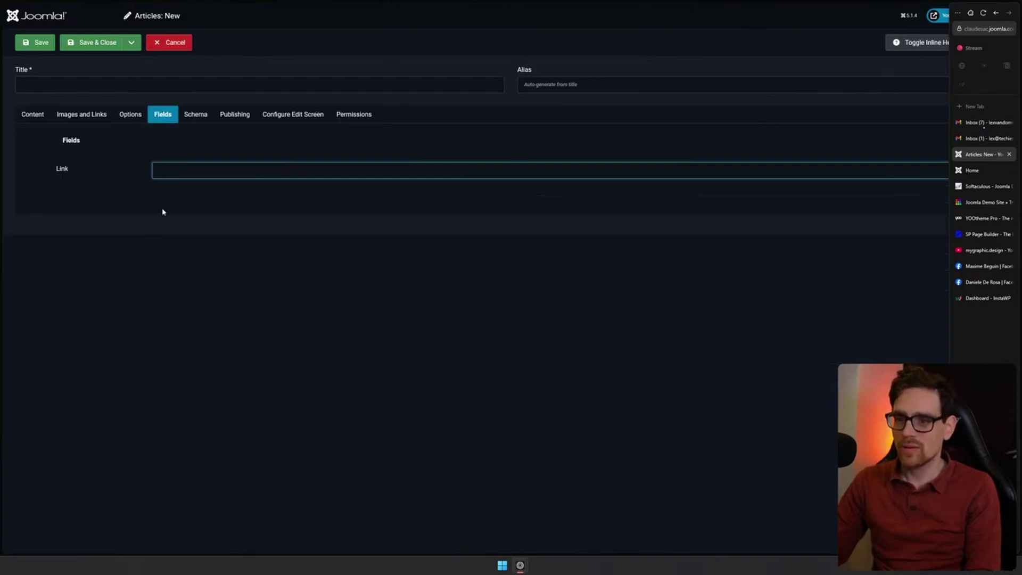
{"action": "left_click_drag", "start_coordinate": [64, 142], "coordinate": [110, 213]}
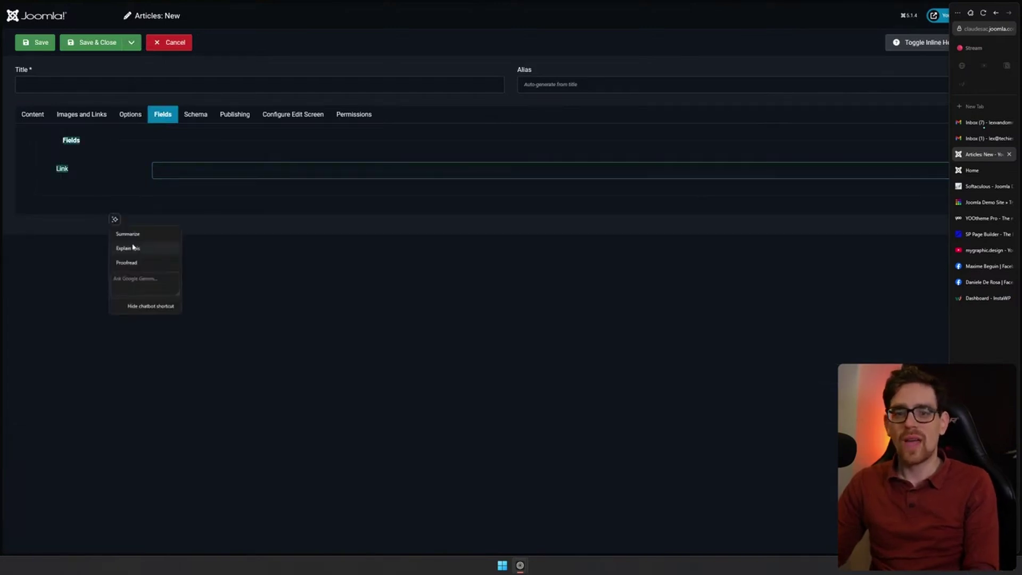
{"action": "left_click", "coordinate": [331, 283]}
{"action": "left_click", "coordinate": [181, 44]}
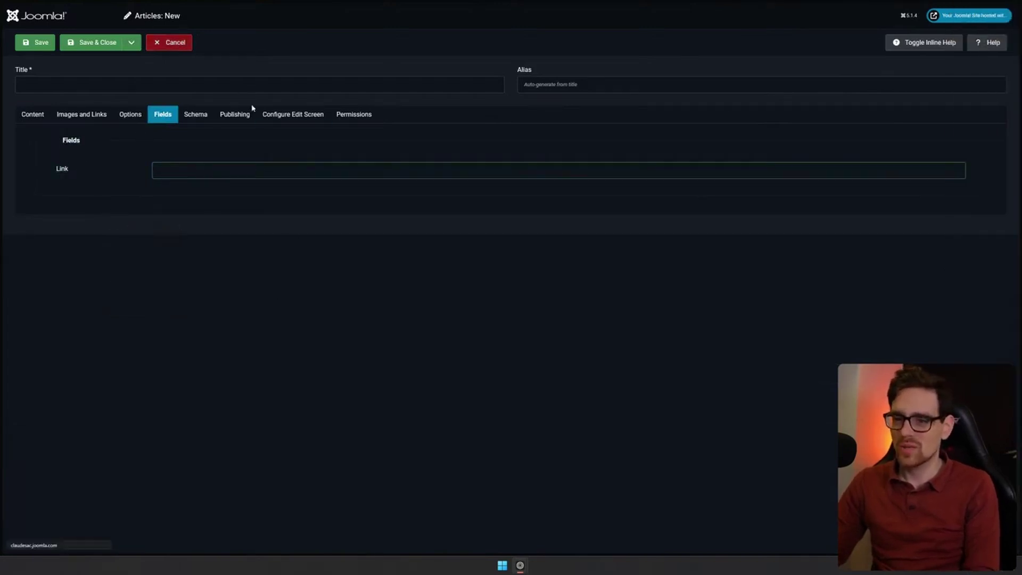
{"action": "left_click", "coordinate": [53, 165]}
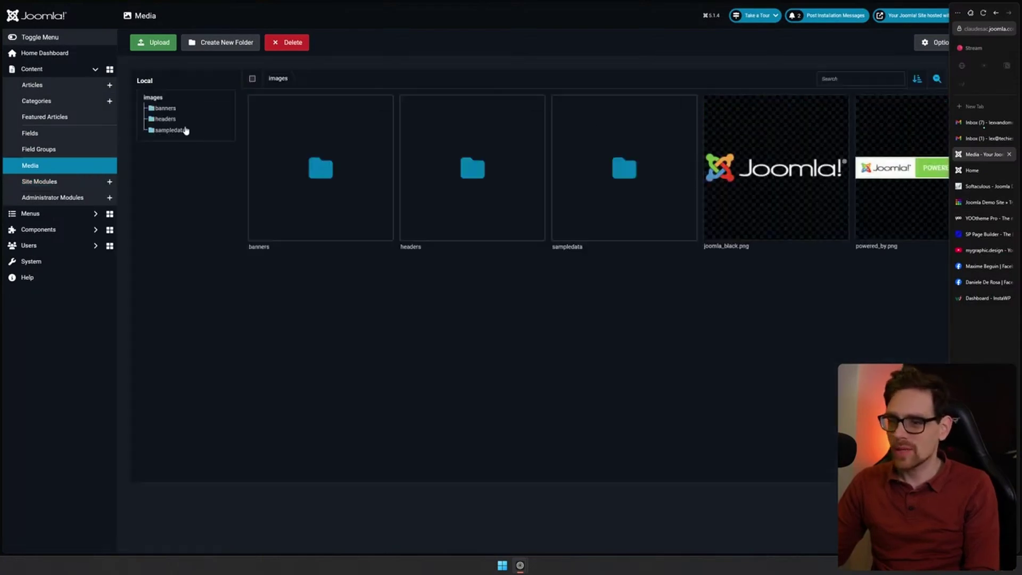
Open Site Modules and start a new module to reach the module type list
{"action": "left_click", "coordinate": [62, 181]}
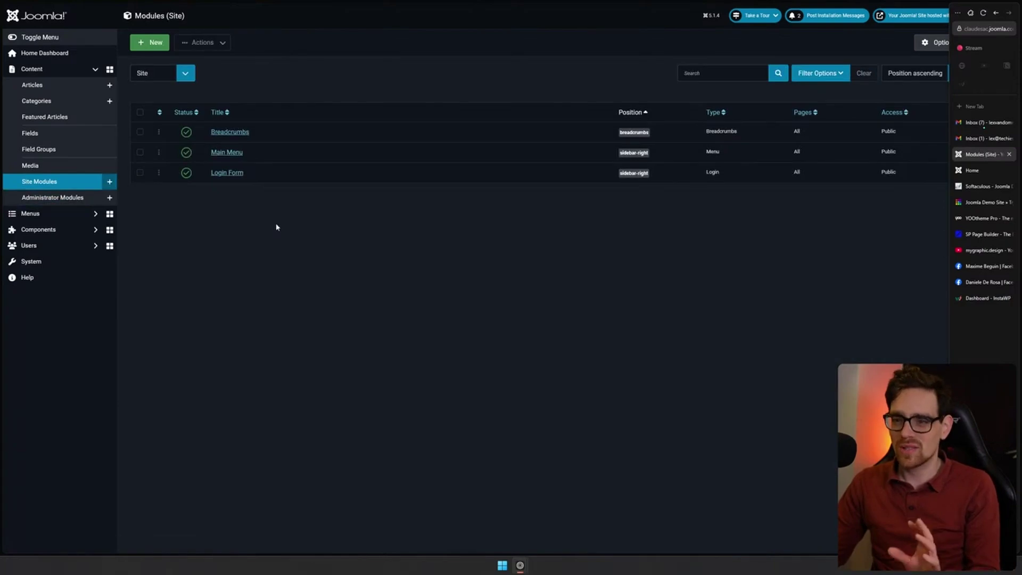
{"action": "left_click", "coordinate": [148, 47]}
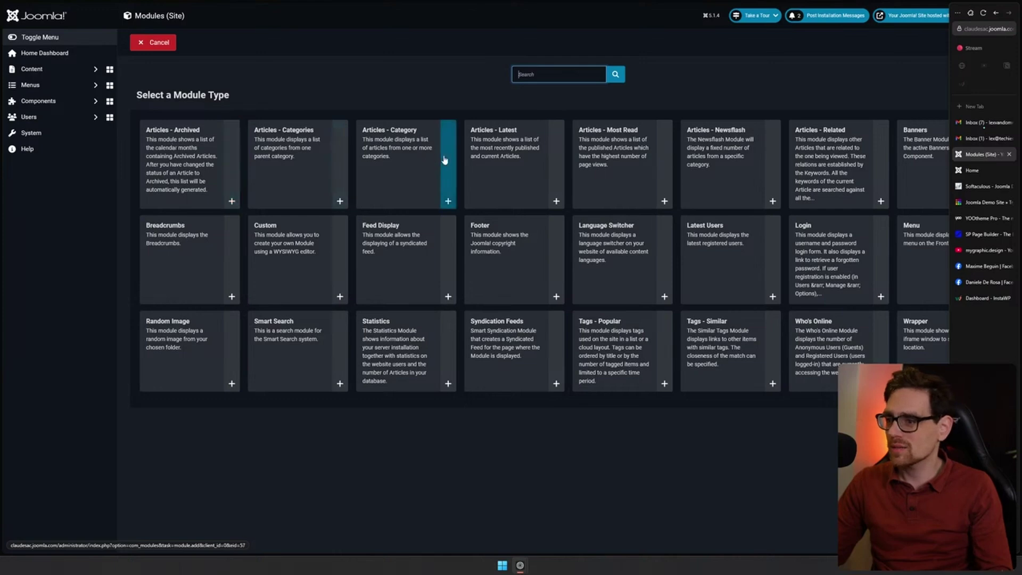
Create an Articles - Latest module 'Articles uncat' for Uncategorised articles, featured shown, and save it
{"action": "left_click", "coordinate": [556, 200]}
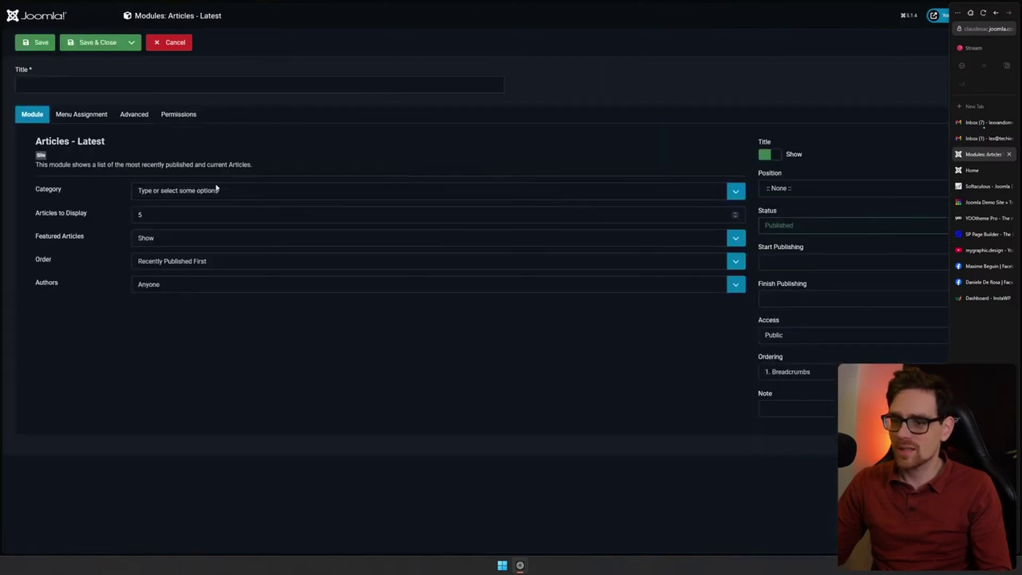
{"action": "left_click", "coordinate": [360, 191]}
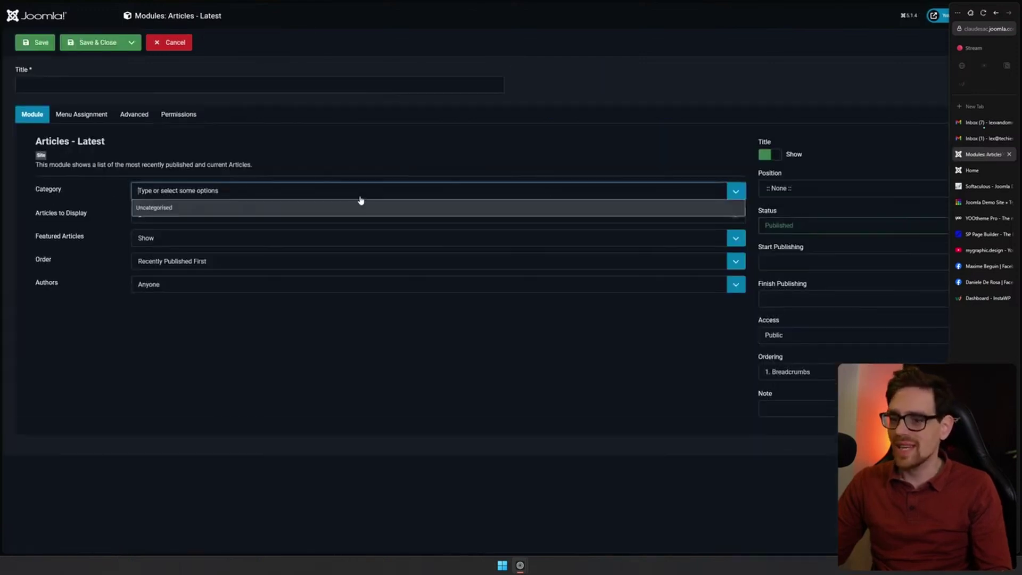
{"action": "left_click", "coordinate": [200, 208]}
{"action": "left_click", "coordinate": [83, 217]}
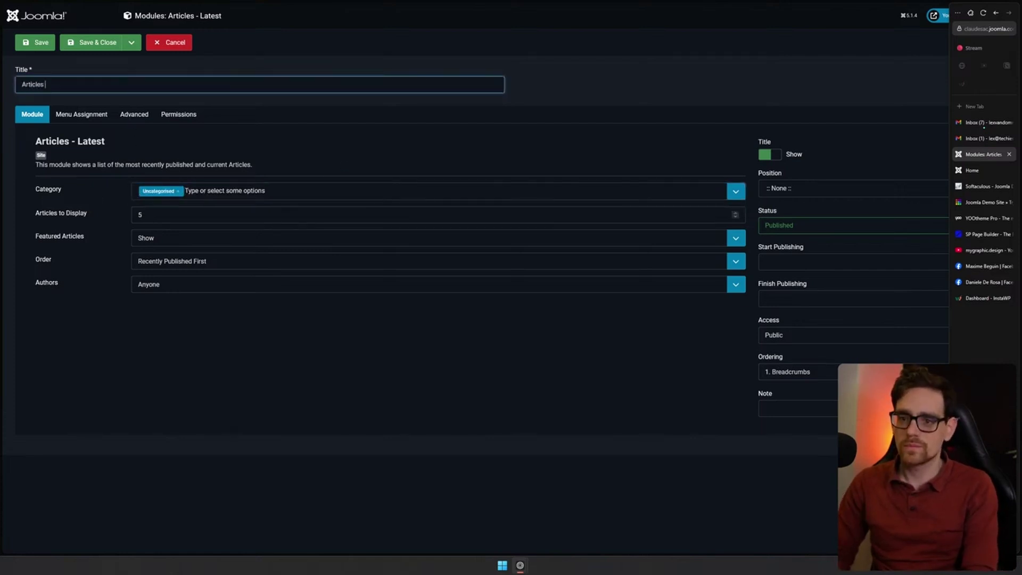
{"action": "type", "text": "cat"}
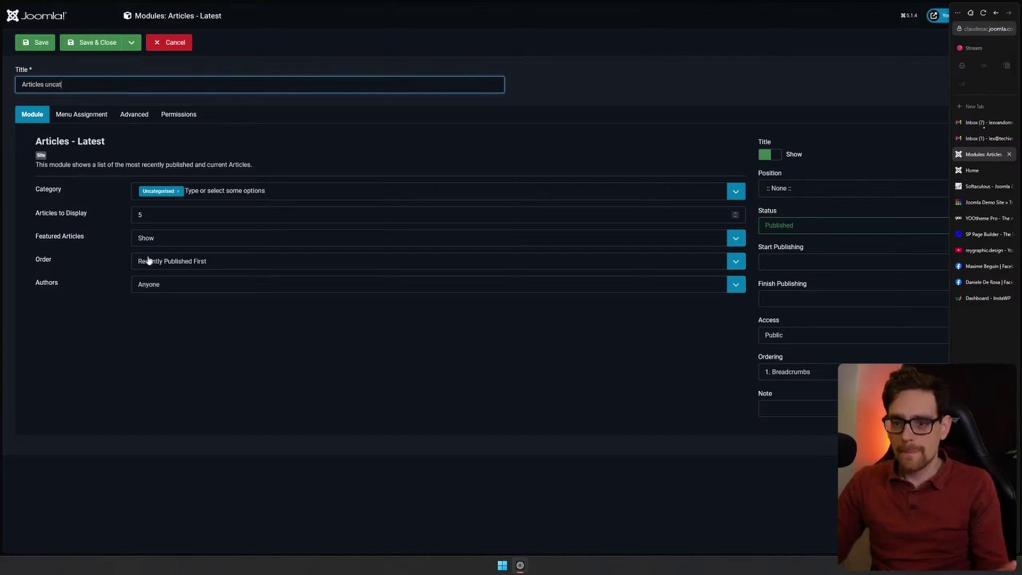
{"action": "left_click", "coordinate": [231, 240]}
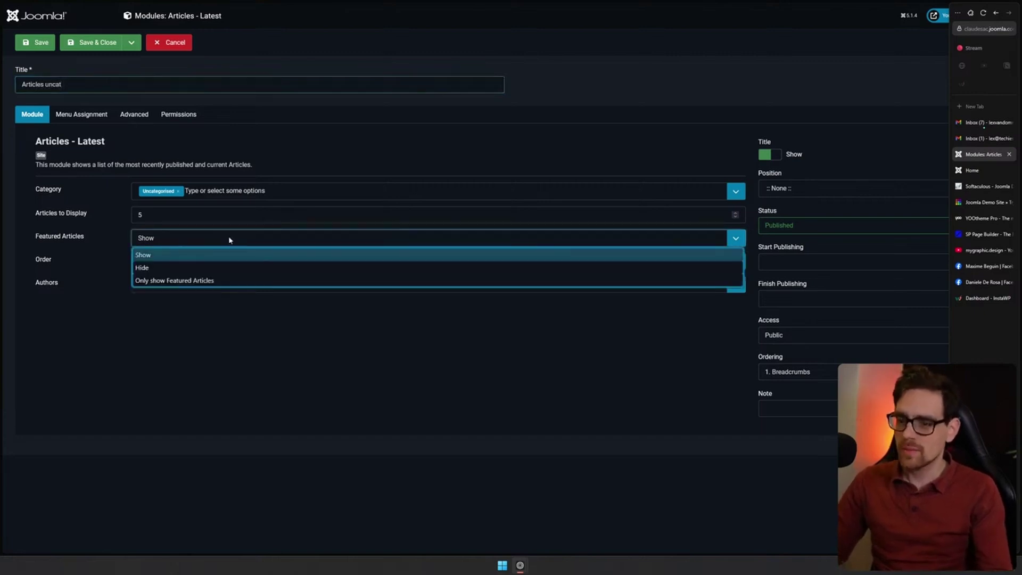
{"action": "left_click", "coordinate": [160, 256]}
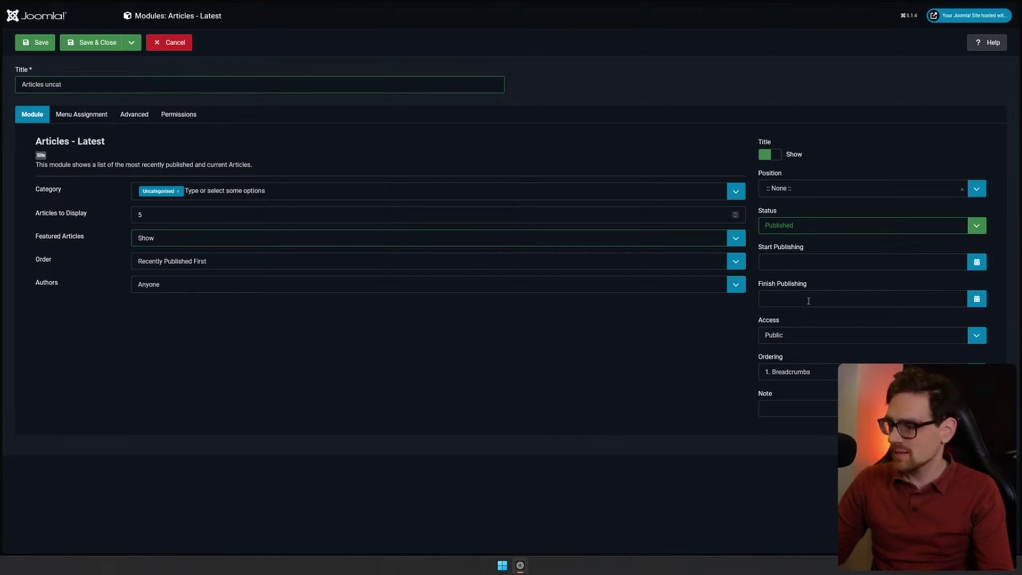
{"action": "left_click", "coordinate": [87, 42]}
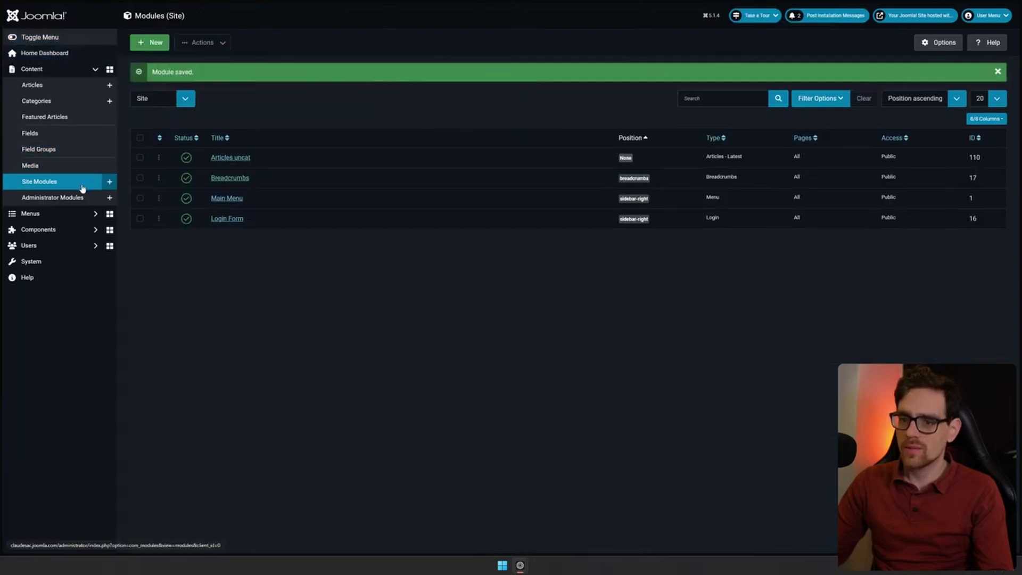
Start a new article titled 'test again'
{"action": "left_click", "coordinate": [57, 89]}
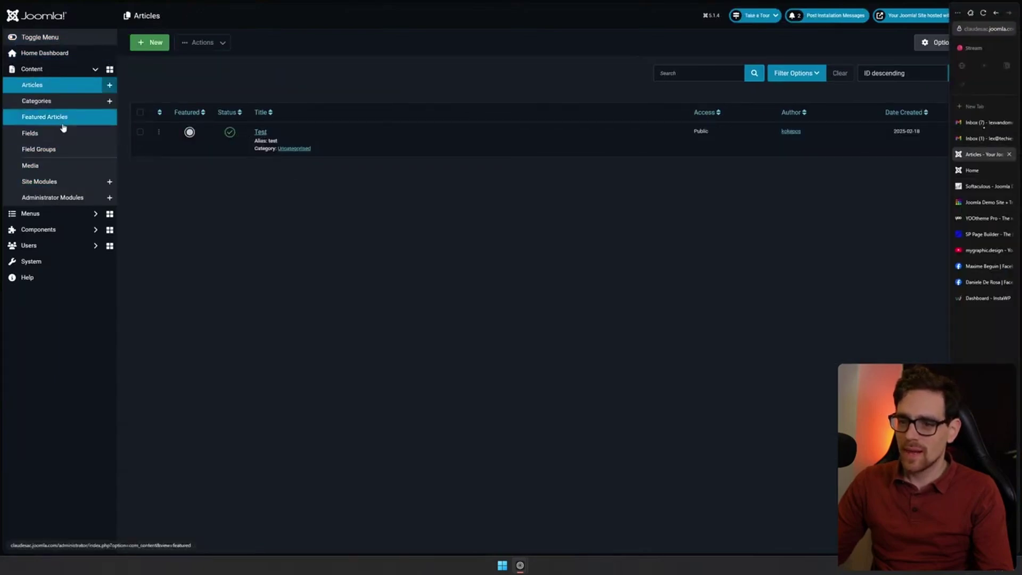
{"action": "left_click", "coordinate": [146, 46]}
{"action": "left_click", "coordinate": [96, 85]}
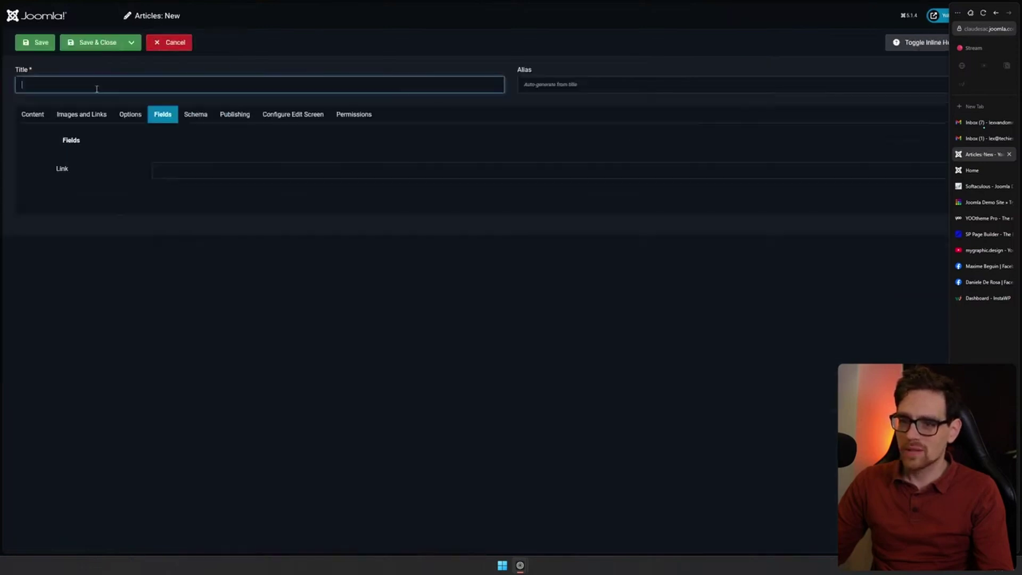
{"action": "type", "text": "test"}
{"action": "left_click", "coordinate": [33, 114]}
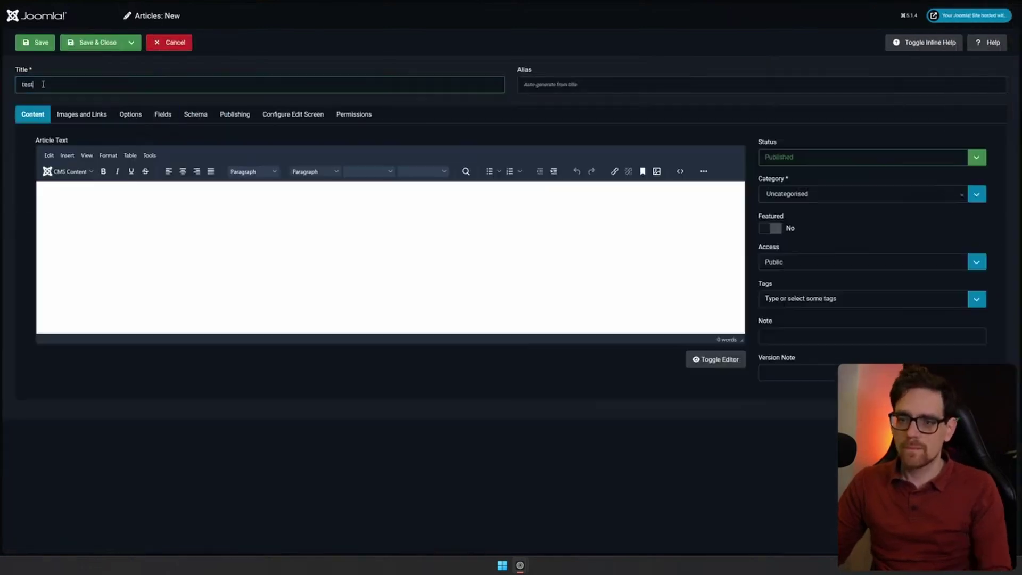
{"action": "left_click", "coordinate": [43, 84]}
{"action": "type", "text": "again"}
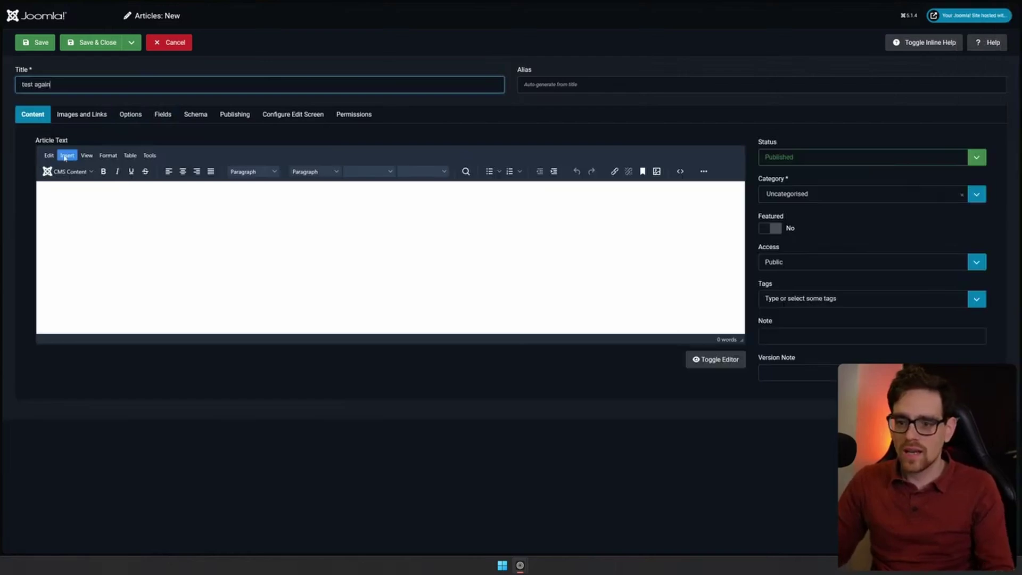
Embed the Articles uncat module (loadmoduleid 110) in the body and save the article
{"action": "left_click", "coordinate": [64, 172]}
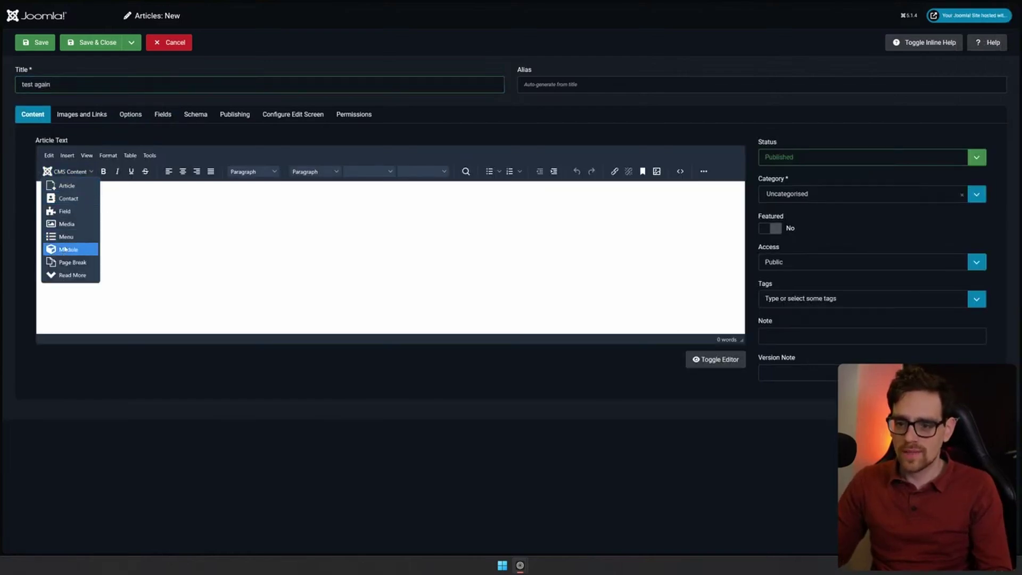
{"action": "left_click", "coordinate": [65, 249]}
{"action": "left_click", "coordinate": [390, 150]}
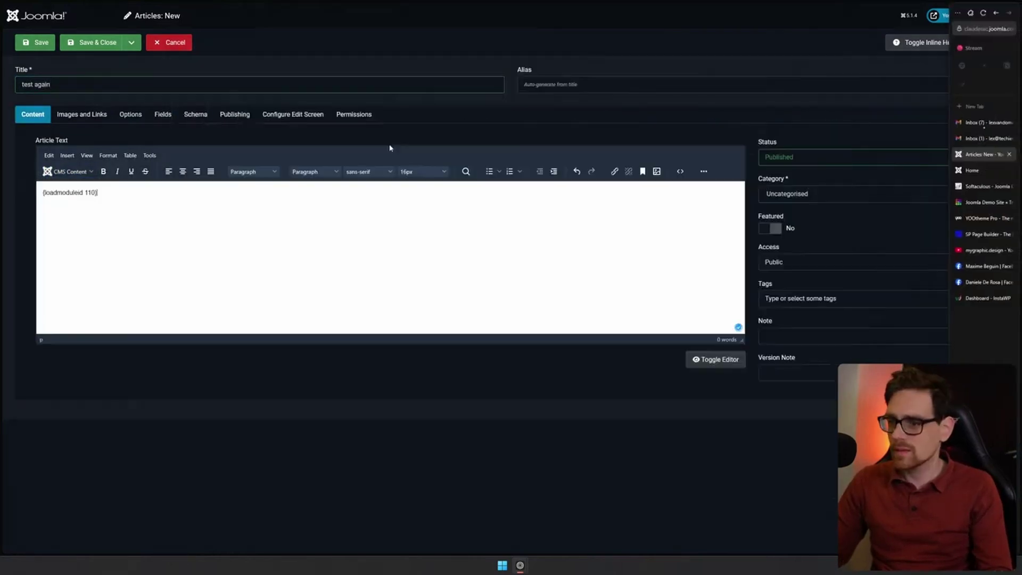
{"action": "left_click_drag", "start_coordinate": [124, 193], "coordinate": [20, 198]}
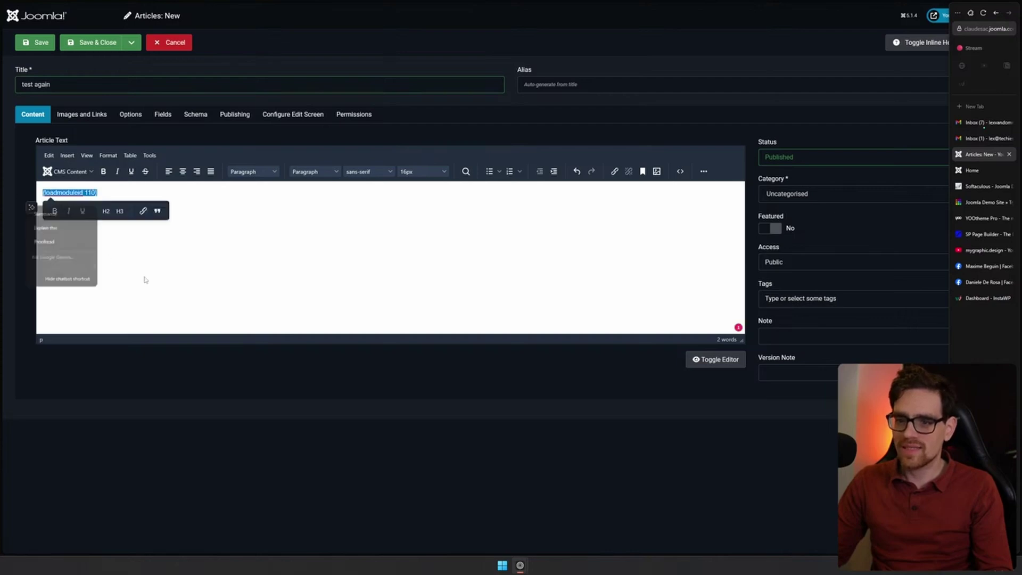
{"action": "left_click", "coordinate": [177, 279]}
{"action": "left_click", "coordinate": [50, 193]}
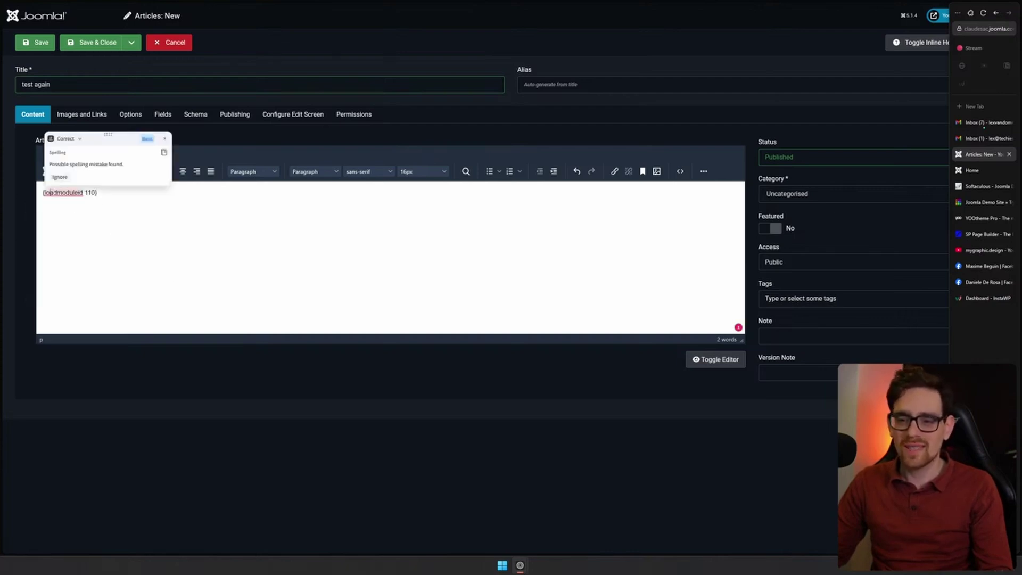
{"action": "left_click", "coordinate": [90, 42]}
View the site's front end in a new tab, then return to the admin articles list
{"action": "left_click", "coordinate": [909, 23]}
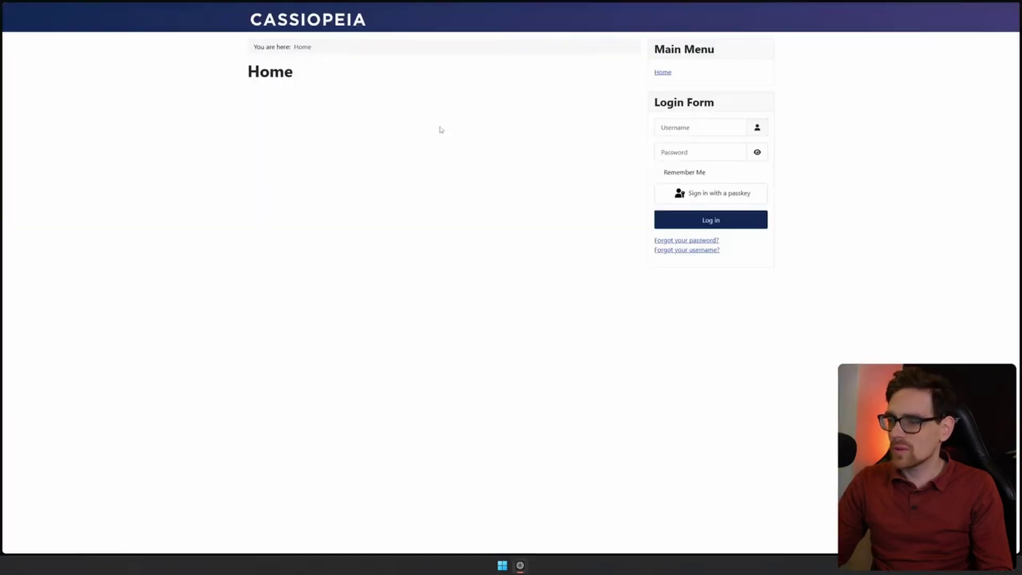
{"action": "mouse_move", "coordinate": [1001, 137]}
{"action": "left_click", "coordinate": [985, 155]}
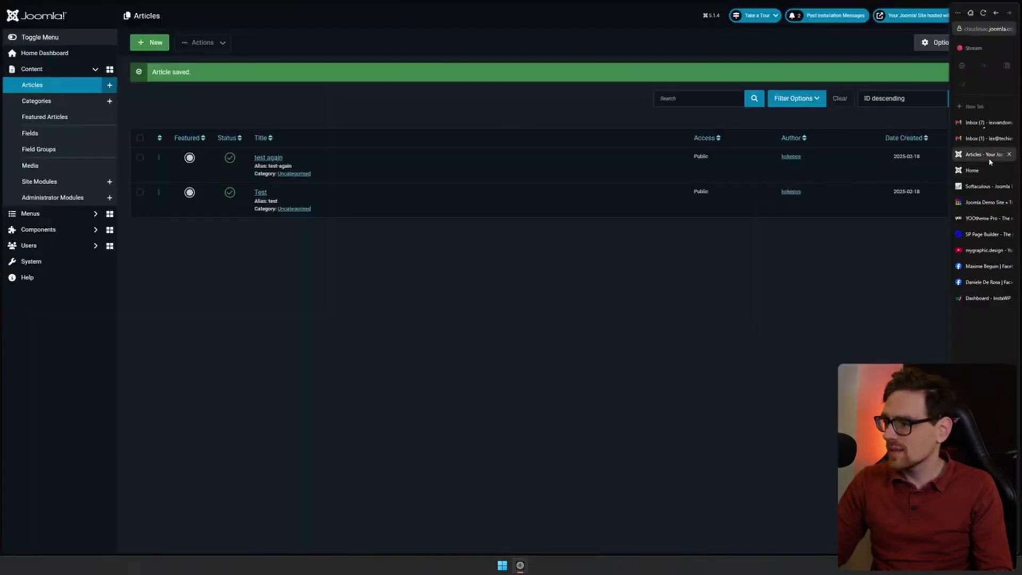
Close unneeded browser tabs, reopening one that was closed by mistake
{"action": "middle_click", "coordinate": [989, 155]}
{"action": "key", "text": "ctrl+shift+t"}
{"action": "middle_click", "coordinate": [990, 186]}
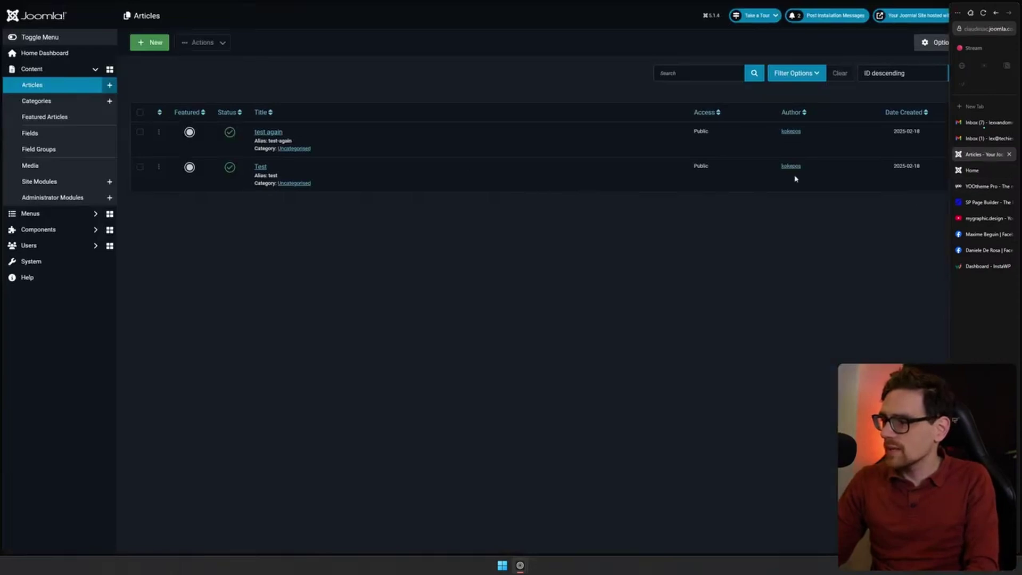
Start a new menu item from Menus > All Menu Items with placeholder title 88888
{"action": "left_click", "coordinate": [32, 213]}
{"action": "left_click", "coordinate": [59, 118]}
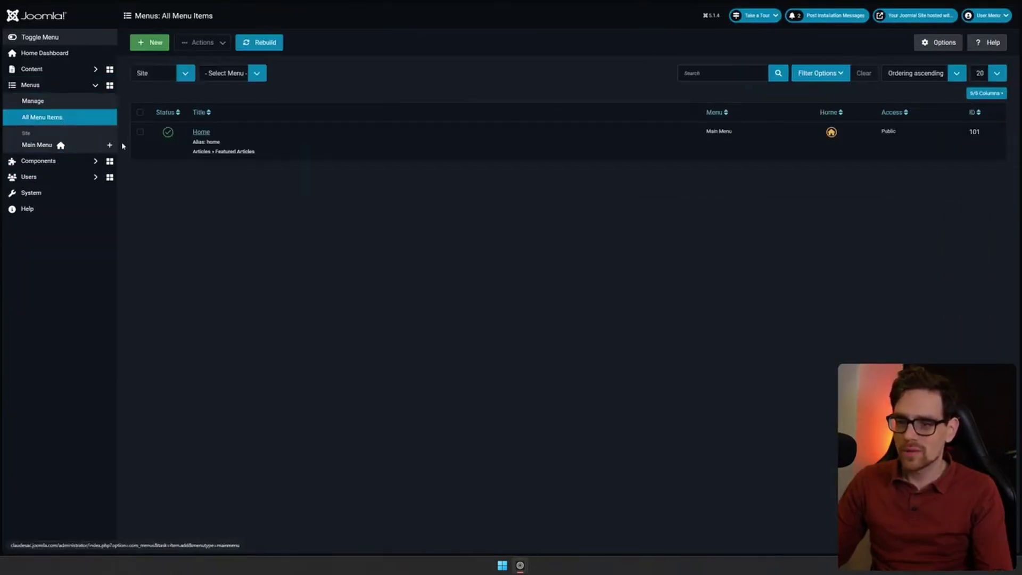
{"action": "left_click", "coordinate": [150, 42]}
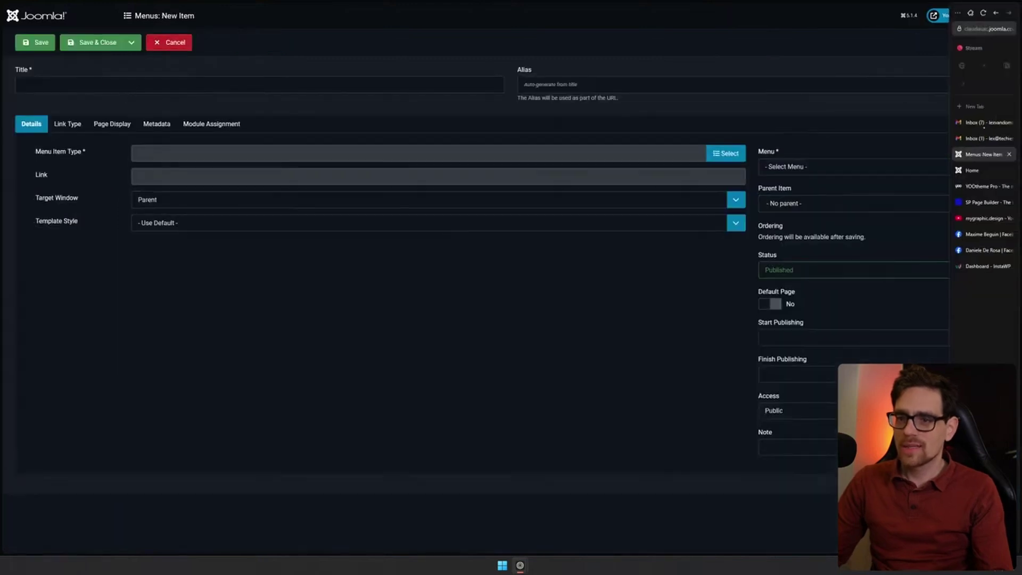
{"action": "left_click", "coordinate": [145, 82]}
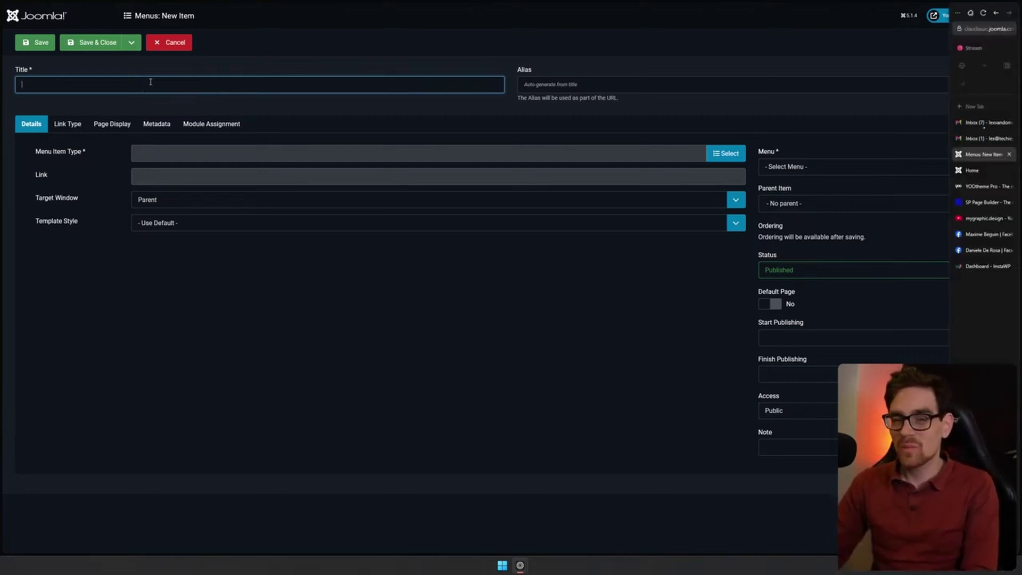
{"action": "type", "text": "88"}
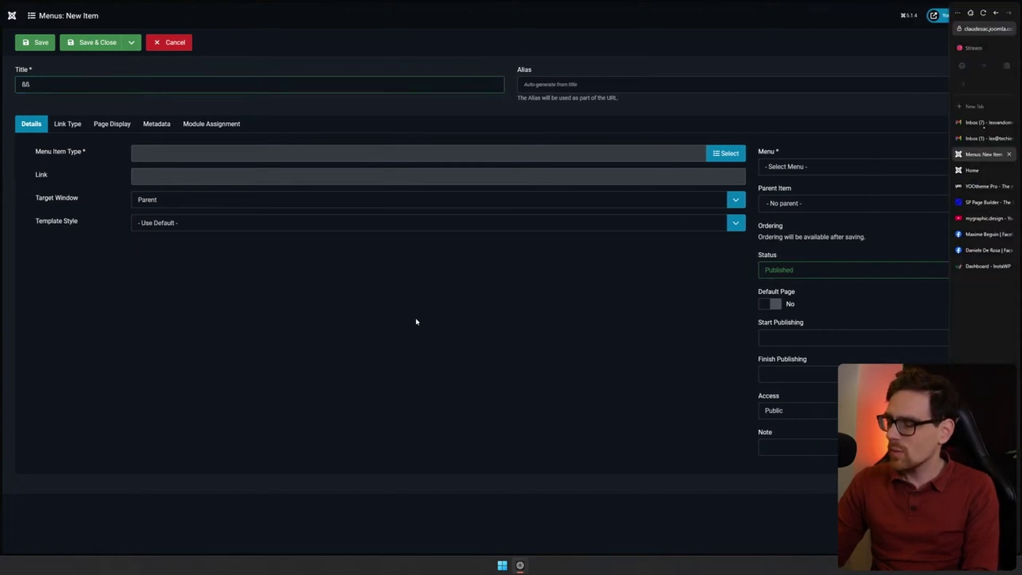
{"action": "left_click", "coordinate": [85, 84]}
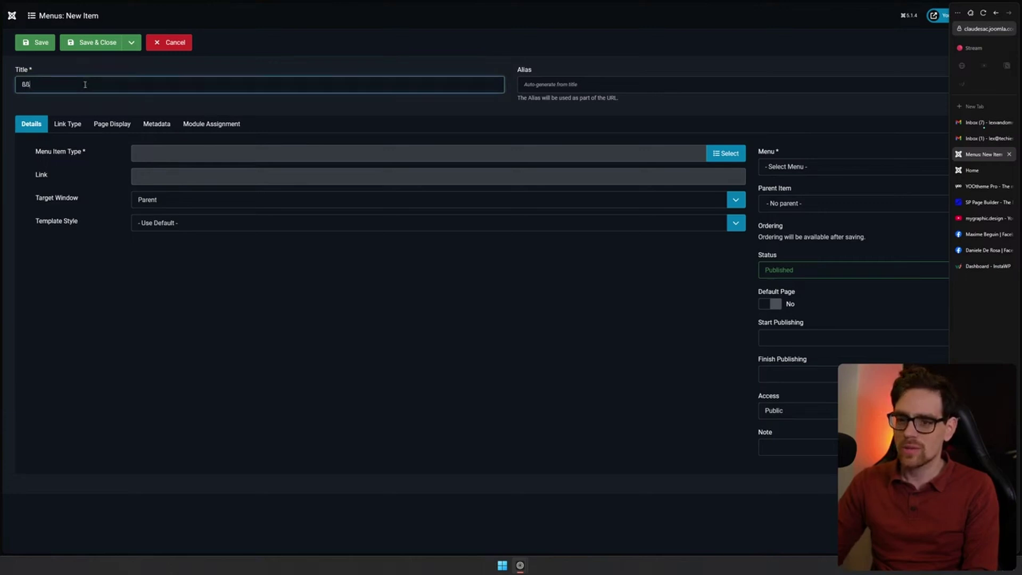
{"action": "type", "text": "888"}
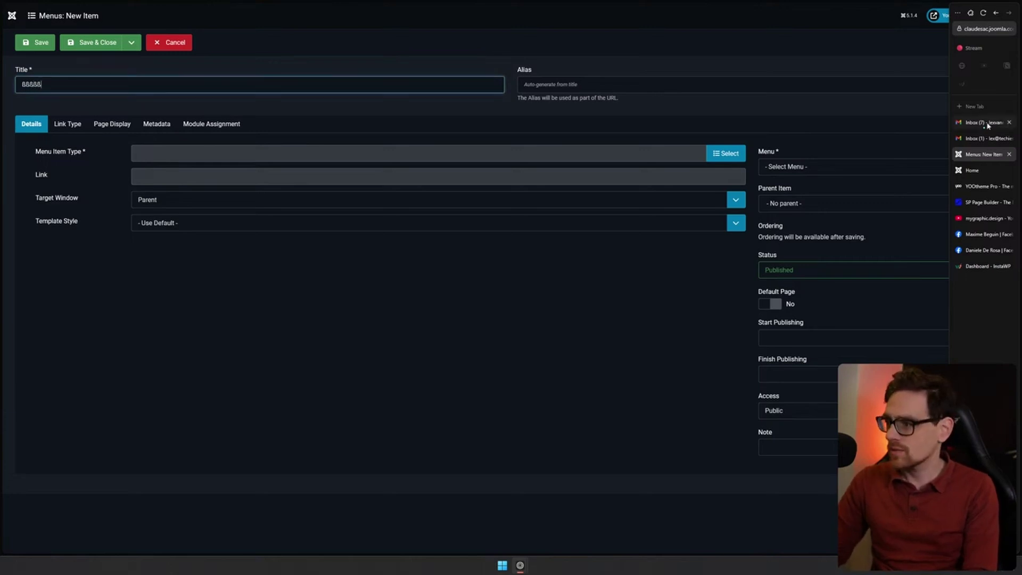
Close the two extra Gmail inbox tabs and glance at the live site's Home page
{"action": "middle_click", "coordinate": [983, 139]}
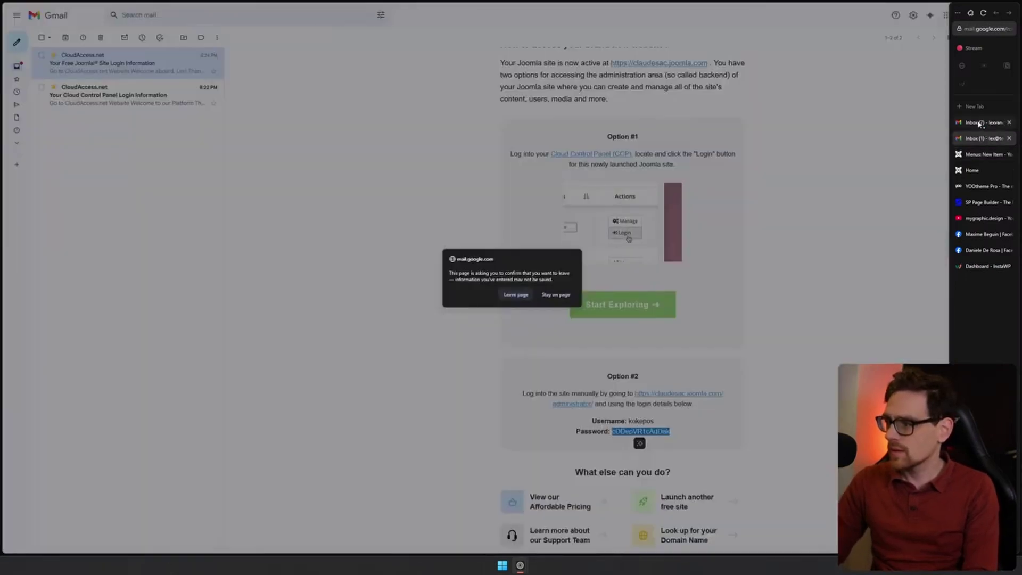
{"action": "middle_click", "coordinate": [981, 124]}
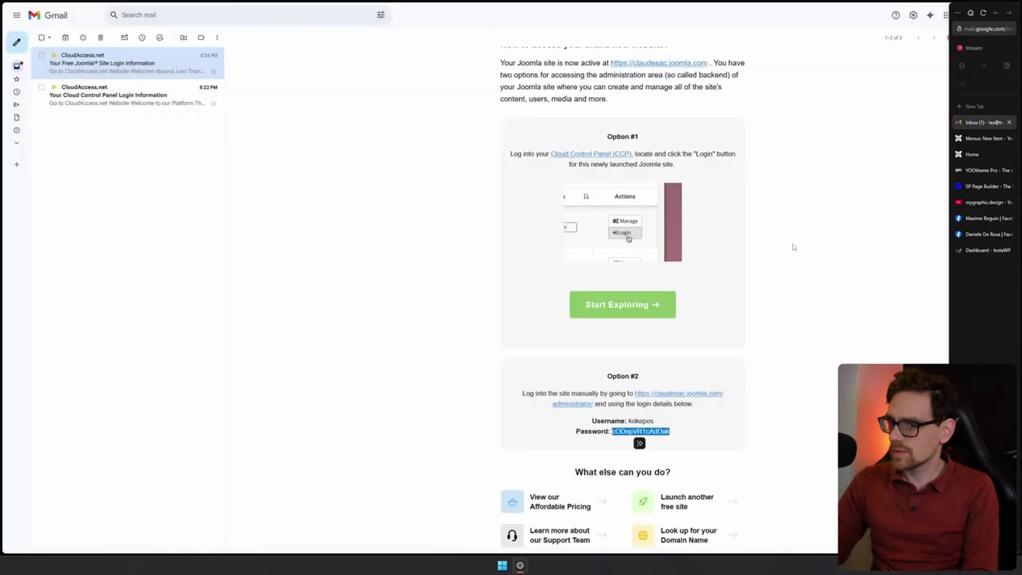
{"action": "left_click", "coordinate": [982, 153]}
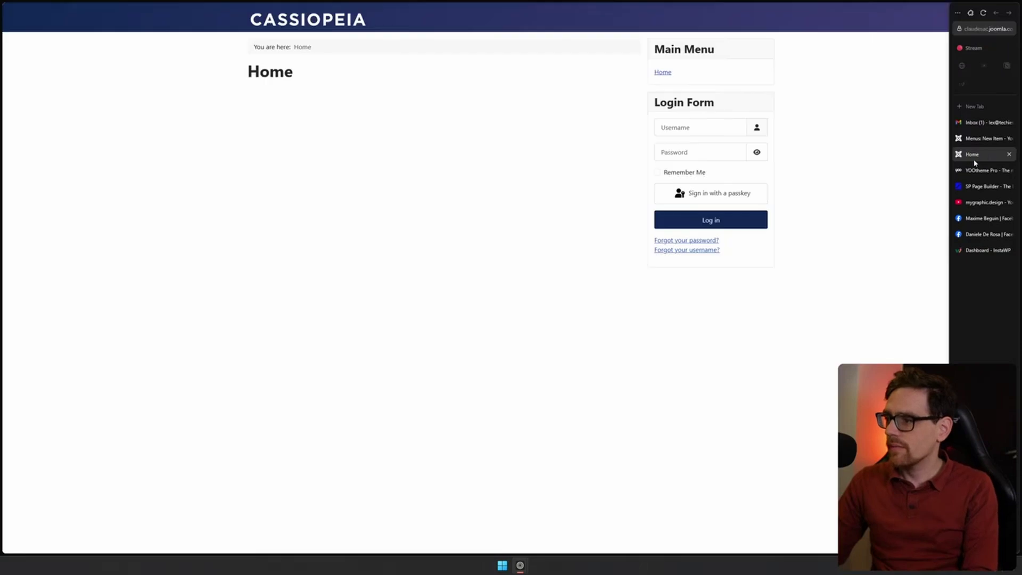
Retitle the new menu item 'Uncat artcle' and bring up the menu item types
{"action": "left_click", "coordinate": [983, 138]}
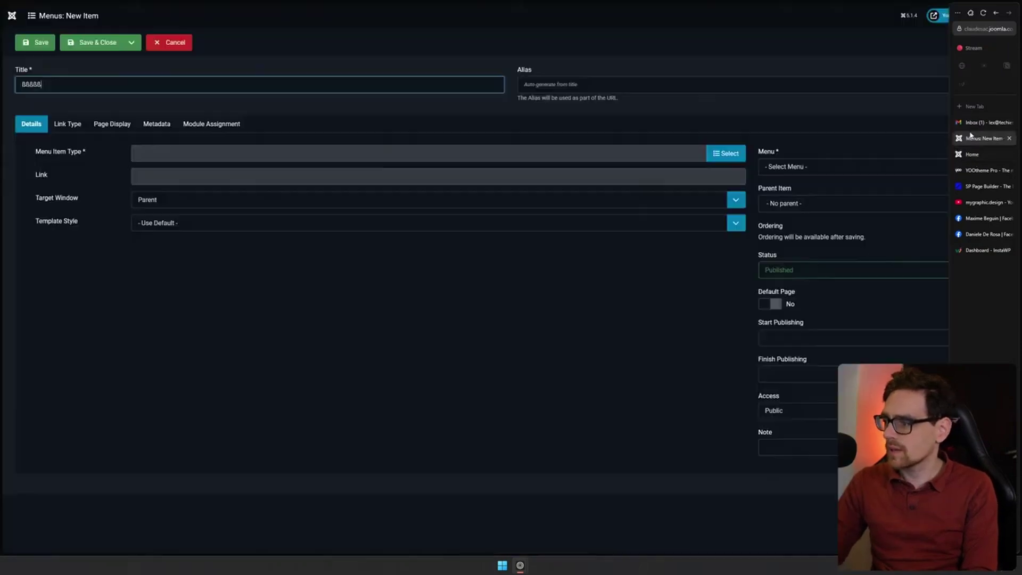
{"action": "key", "text": "ctrl+a"}
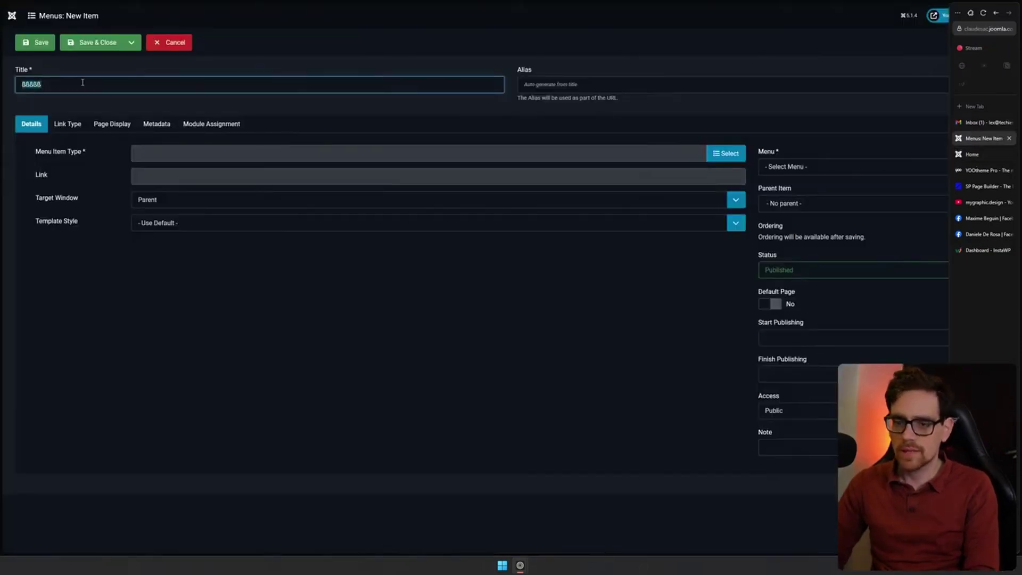
{"action": "type", "text": "Uncat artc"}
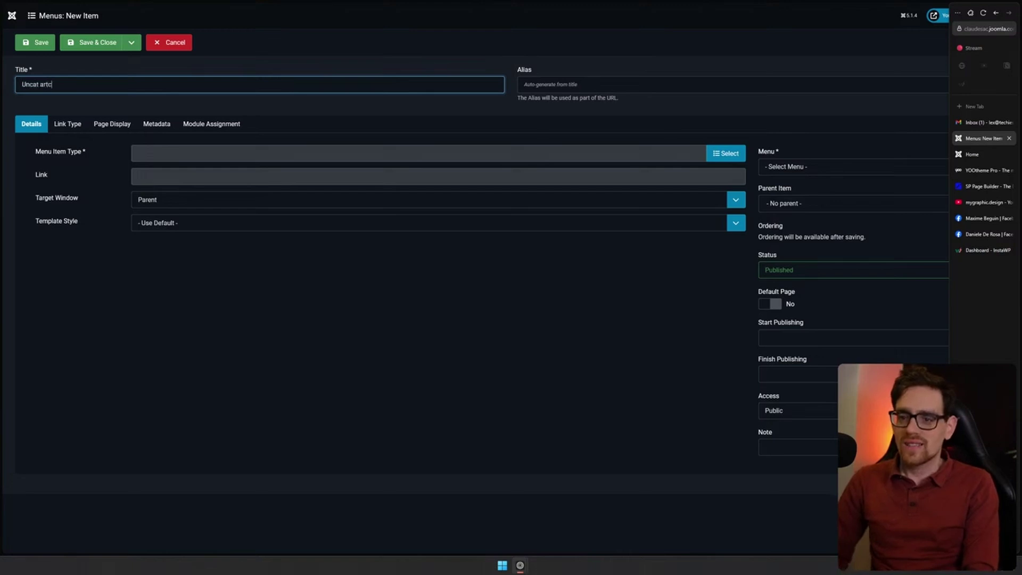
{"action": "type", "text": "le"}
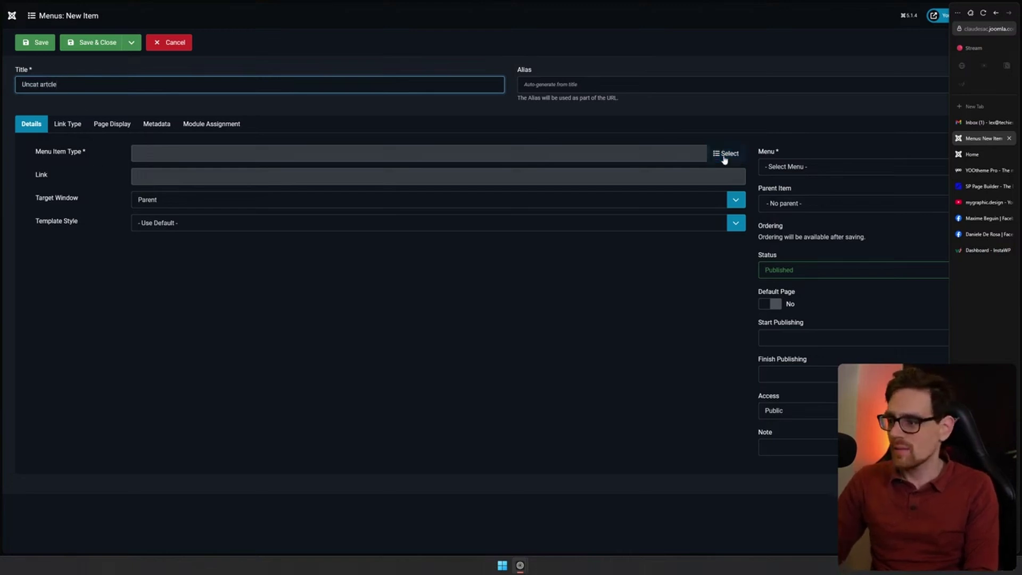
{"action": "left_click", "coordinate": [724, 155]}
Set the menu item type to Articles > Category Blog with the Uncategorised category
{"action": "left_click", "coordinate": [231, 71]}
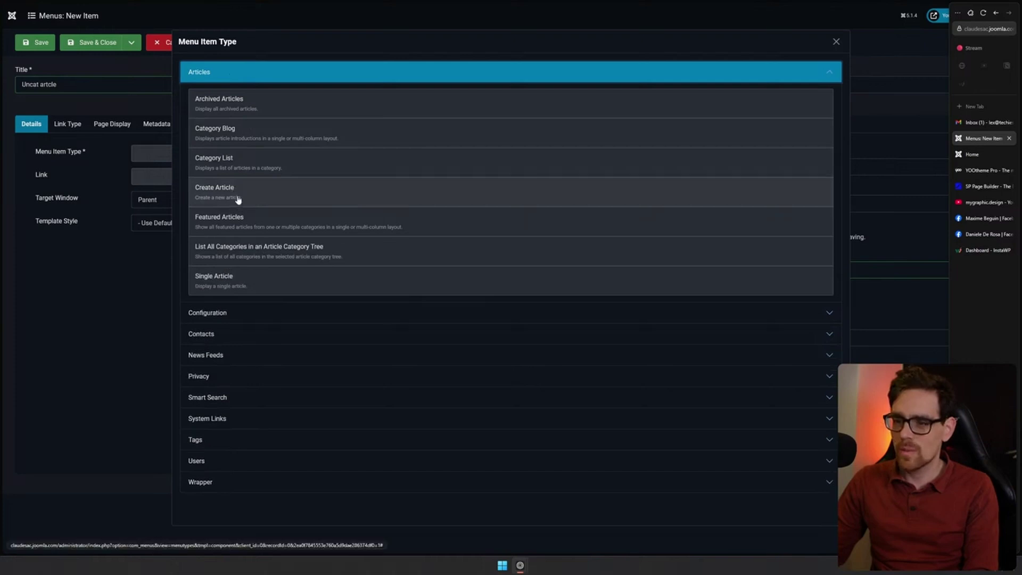
{"action": "left_click", "coordinate": [273, 104]}
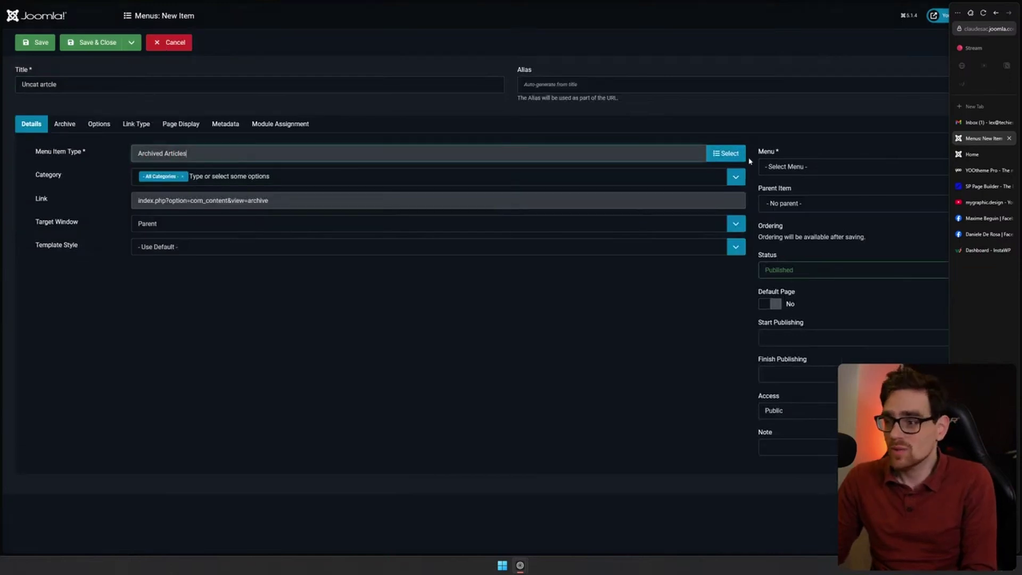
{"action": "left_click", "coordinate": [229, 154]}
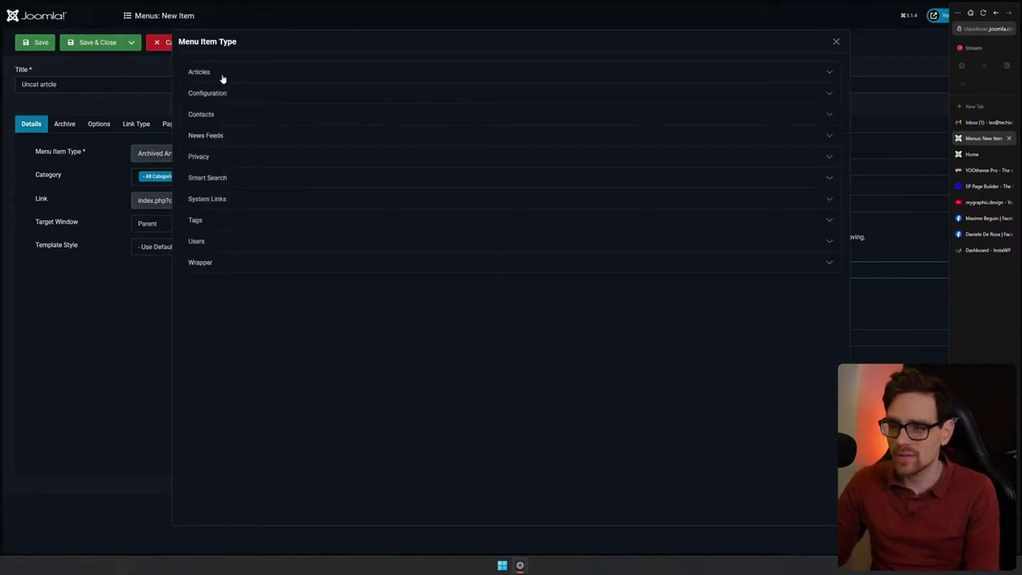
{"action": "left_click", "coordinate": [221, 75]}
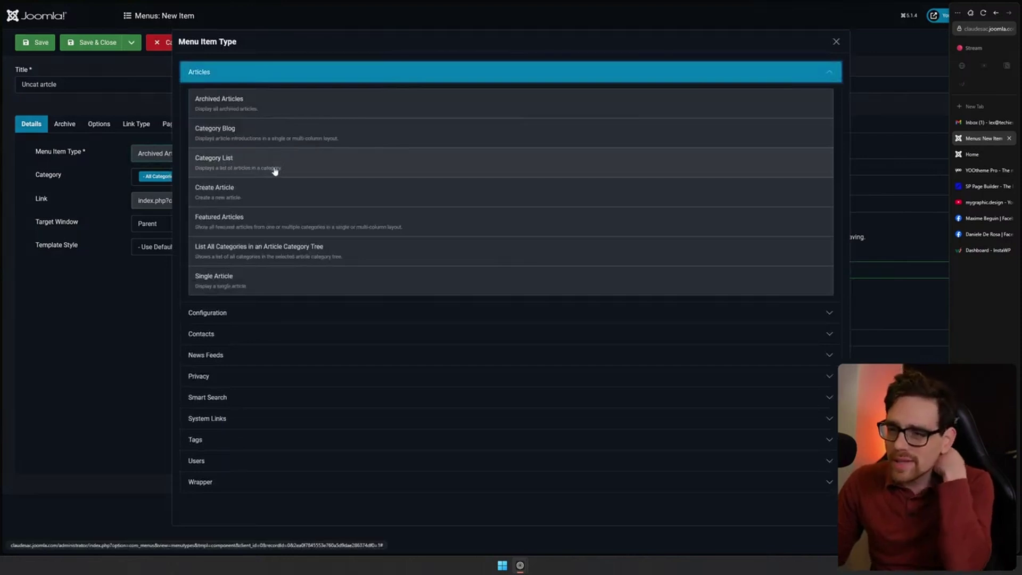
{"action": "left_click", "coordinate": [277, 136]}
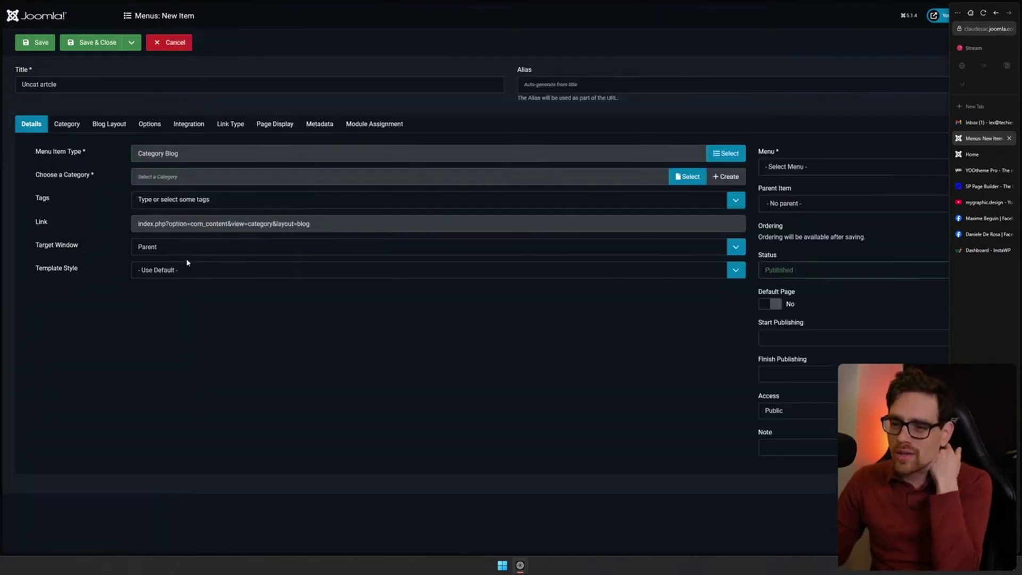
{"action": "left_click", "coordinate": [687, 176]}
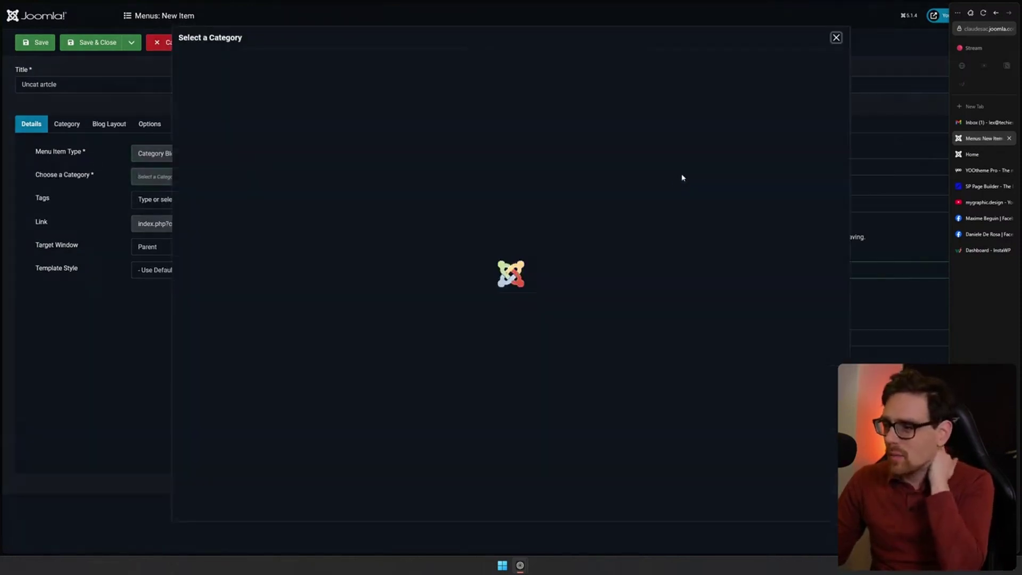
{"action": "left_click", "coordinate": [245, 115]}
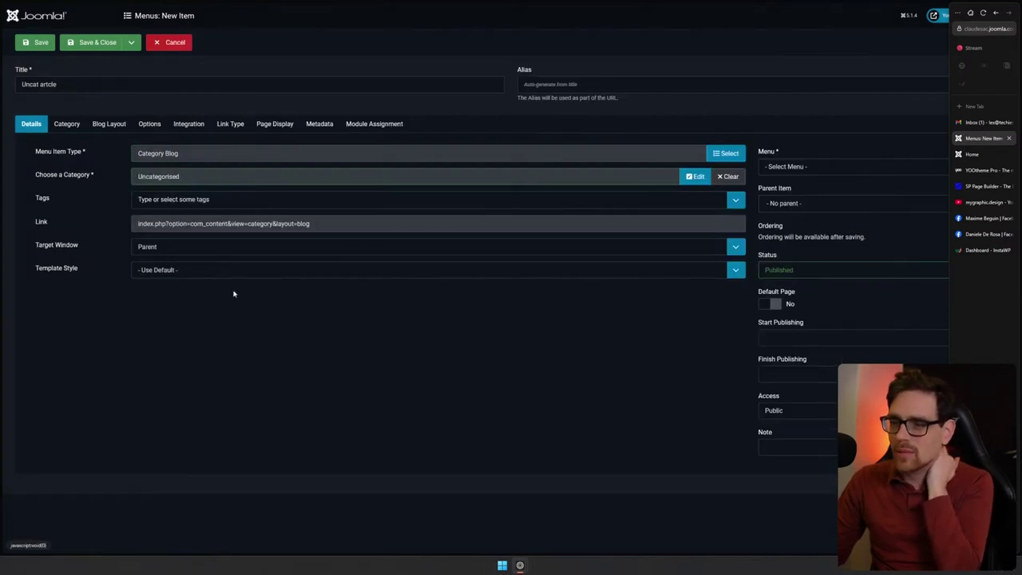
Assign the Uncat article item to Main Menu and save and close it
{"action": "left_click", "coordinate": [176, 199]}
{"action": "left_click", "coordinate": [289, 307]}
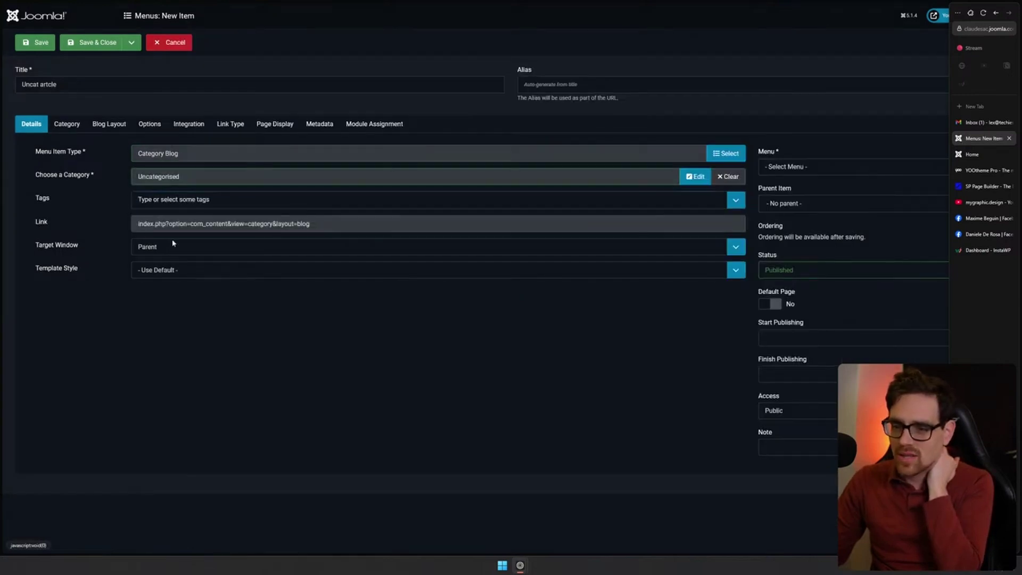
{"action": "left_click", "coordinate": [98, 42]}
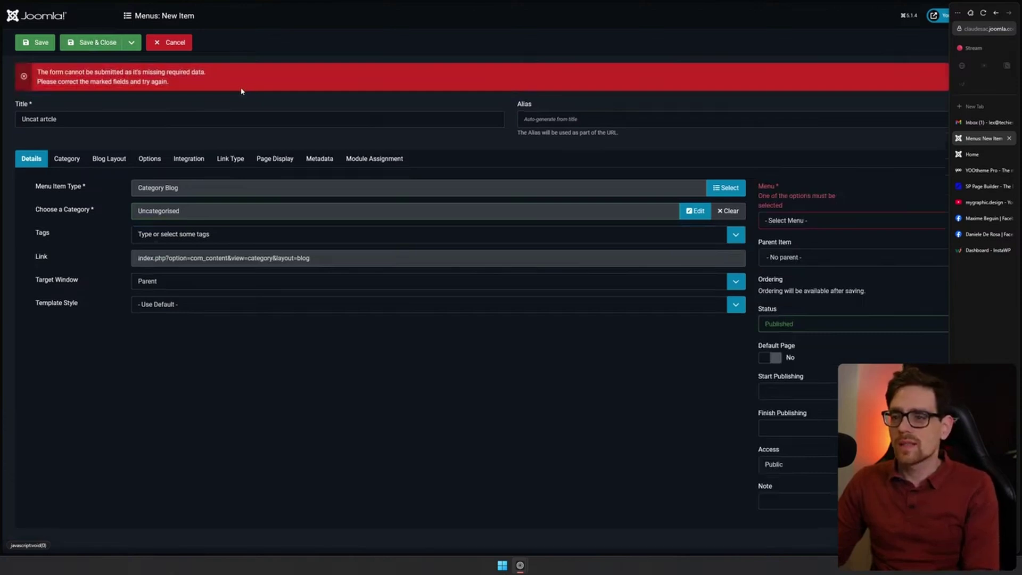
{"action": "left_click", "coordinate": [841, 217]}
{"action": "left_click", "coordinate": [804, 244]}
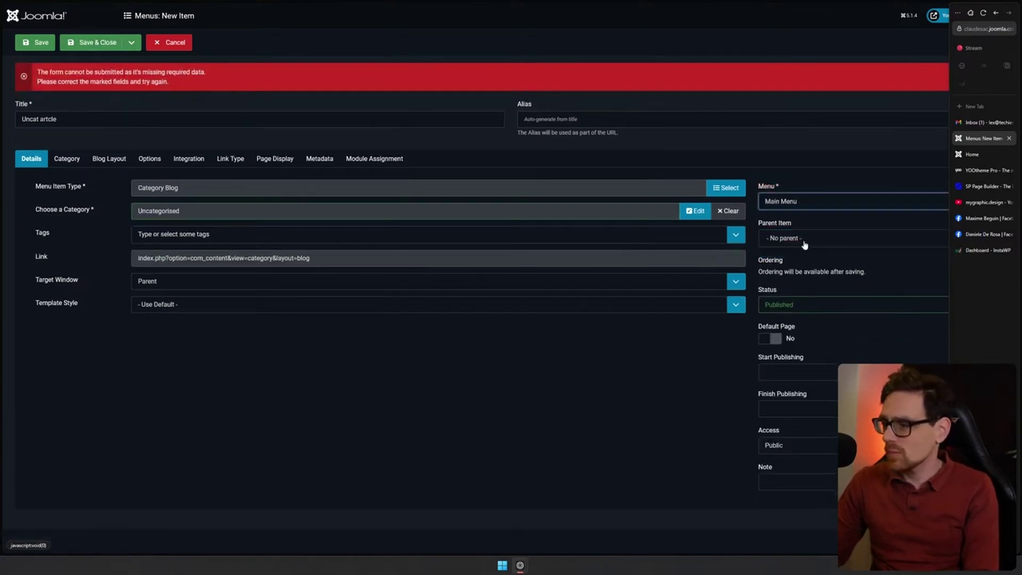
{"action": "left_click", "coordinate": [93, 44]}
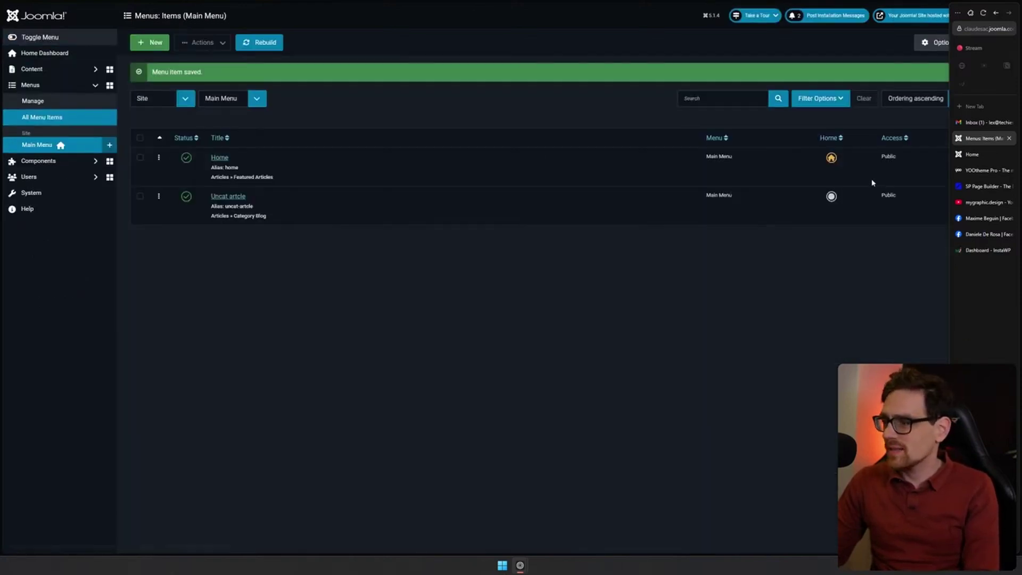
{"action": "left_click", "coordinate": [974, 154]}
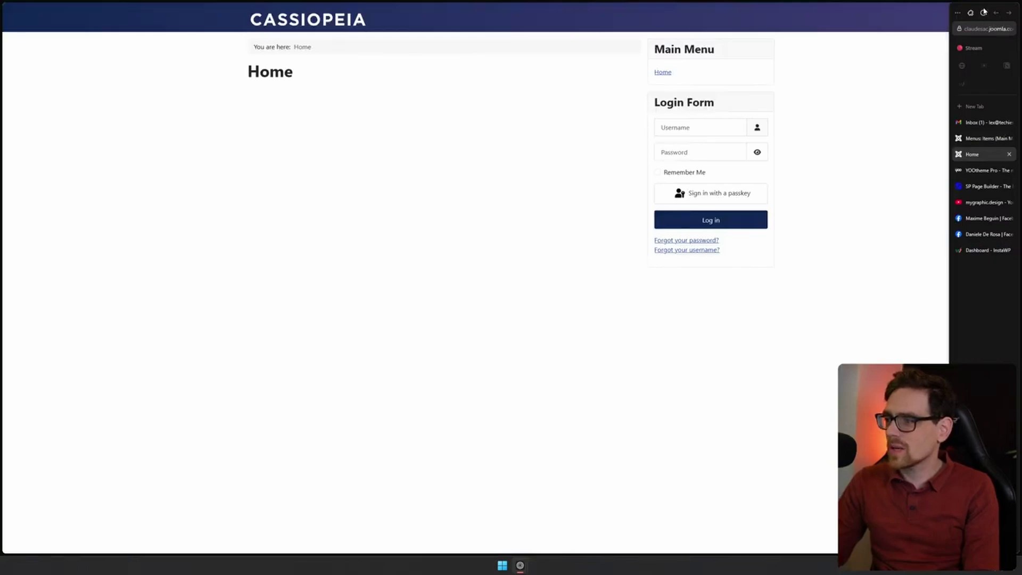
{"action": "left_click", "coordinate": [984, 14]}
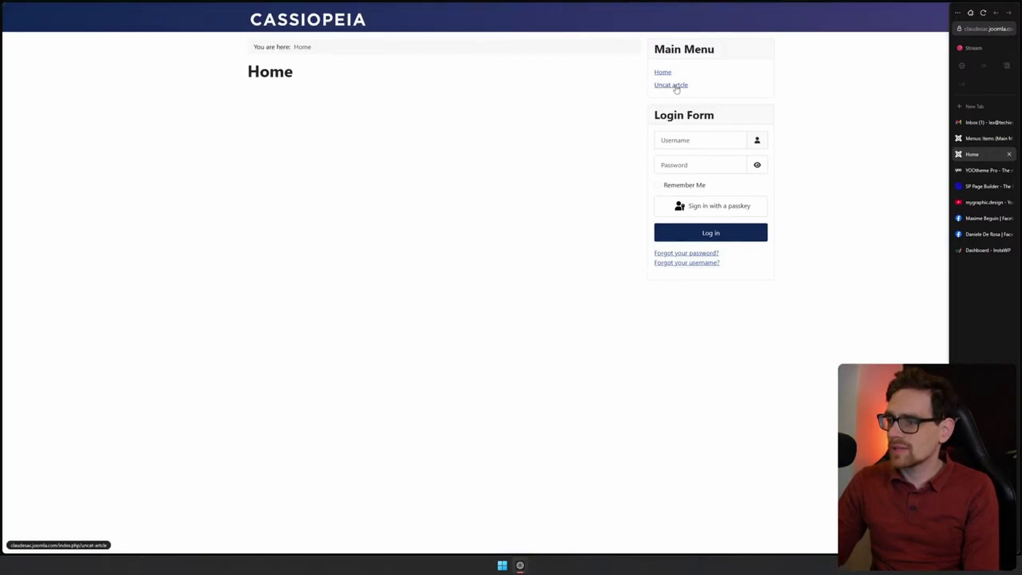
{"action": "left_click", "coordinate": [672, 86]}
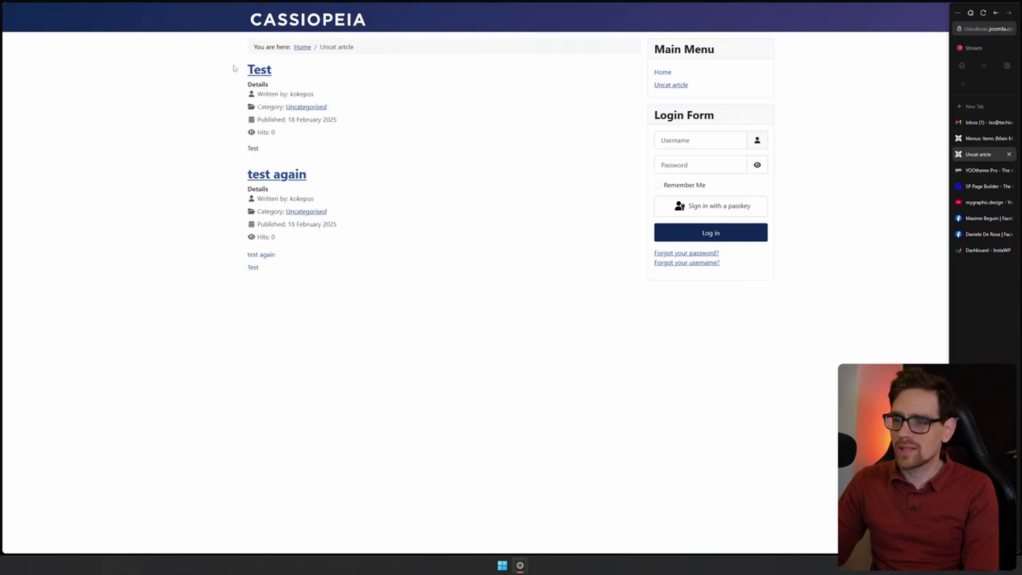
{"action": "left_click", "coordinate": [258, 71]}
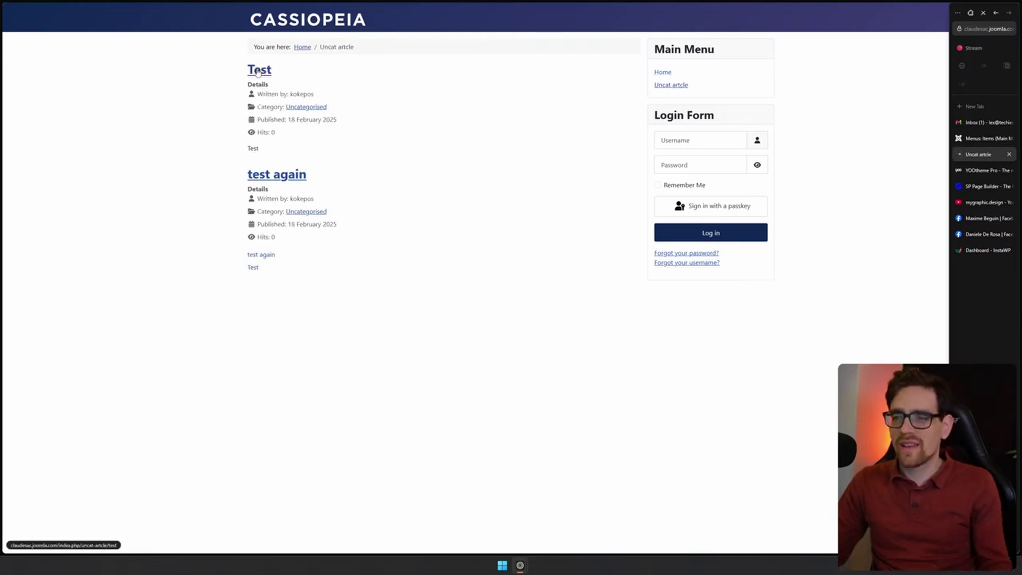
{"action": "key", "text": "alt+Left"}
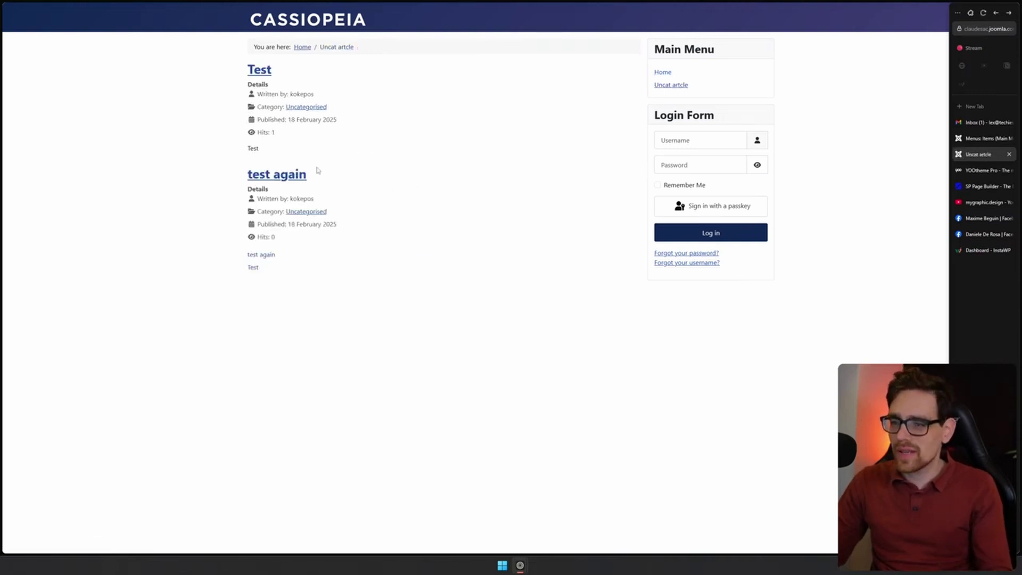
{"action": "left_click", "coordinate": [259, 173]}
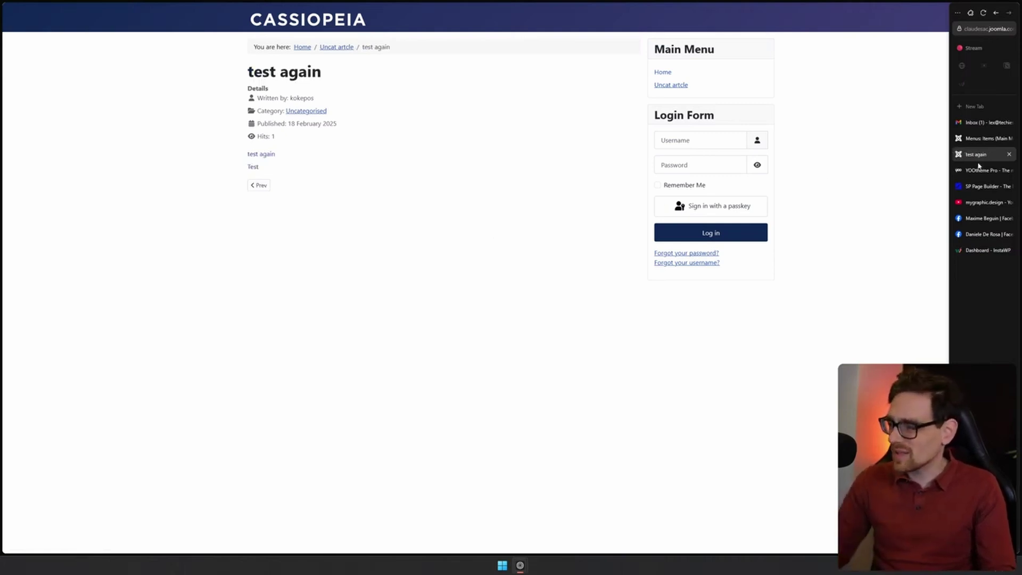
{"action": "key", "text": "ctrl+shift+Tab"}
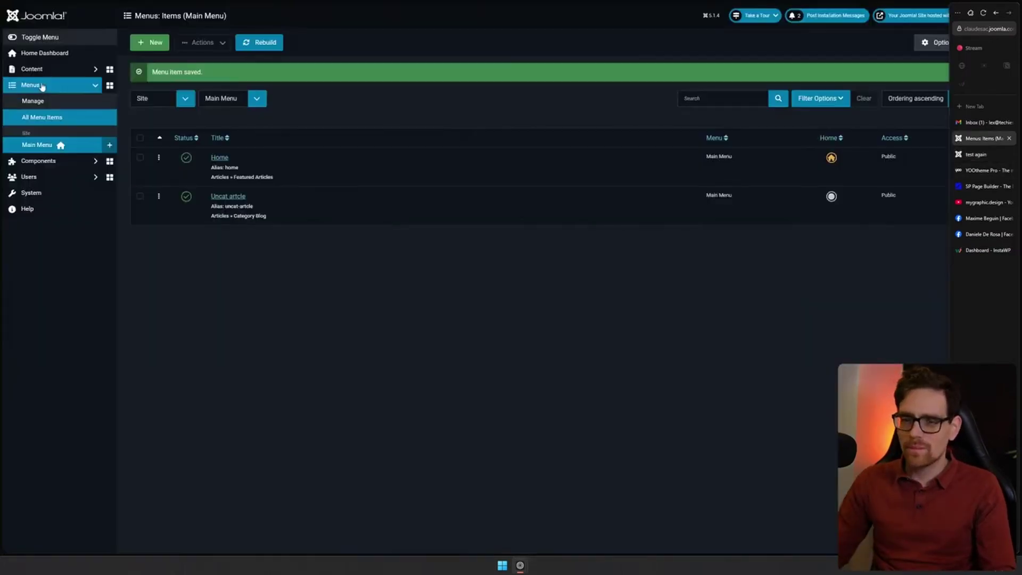
Open the 'test again' article from the Articles list and show its raw HTML code
{"action": "left_click", "coordinate": [41, 73]}
{"action": "left_click", "coordinate": [43, 85]}
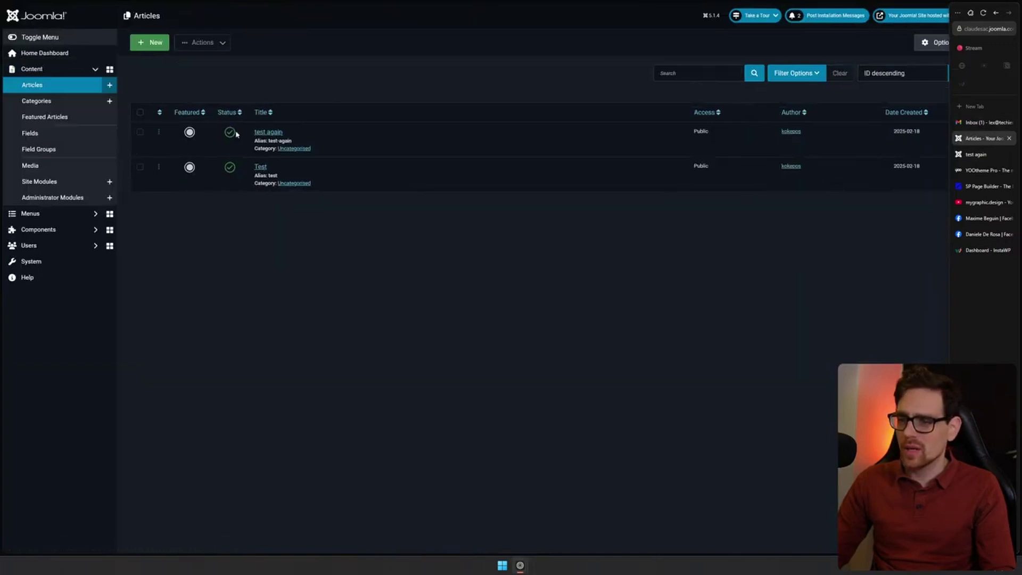
{"action": "left_click", "coordinate": [282, 131]}
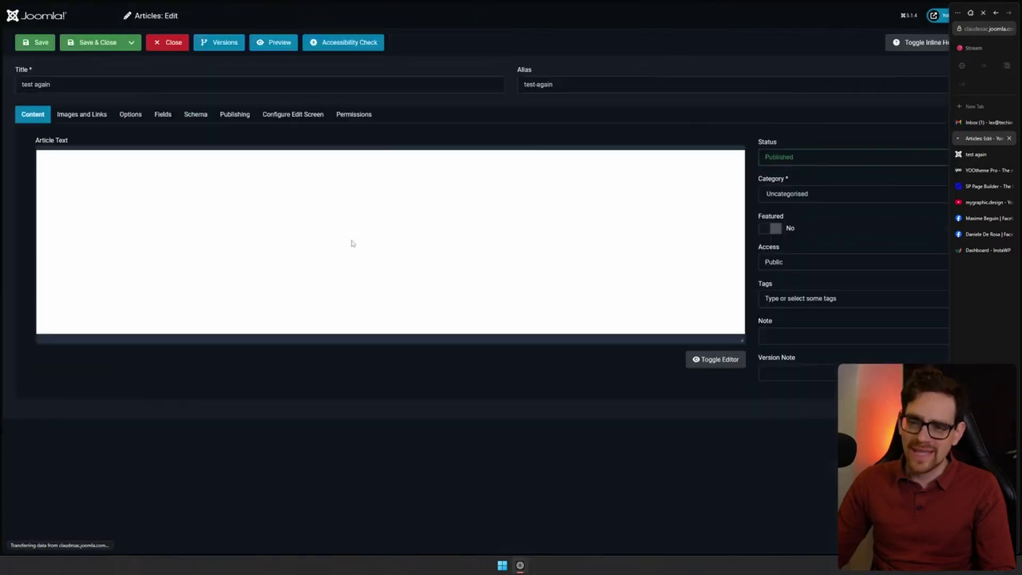
{"action": "left_click", "coordinate": [737, 360]}
Select part of the loadmoduleid code, then expand the Components submenu in the sidebar
{"action": "left_click_drag", "start_coordinate": [48, 152], "coordinate": [71, 152]}
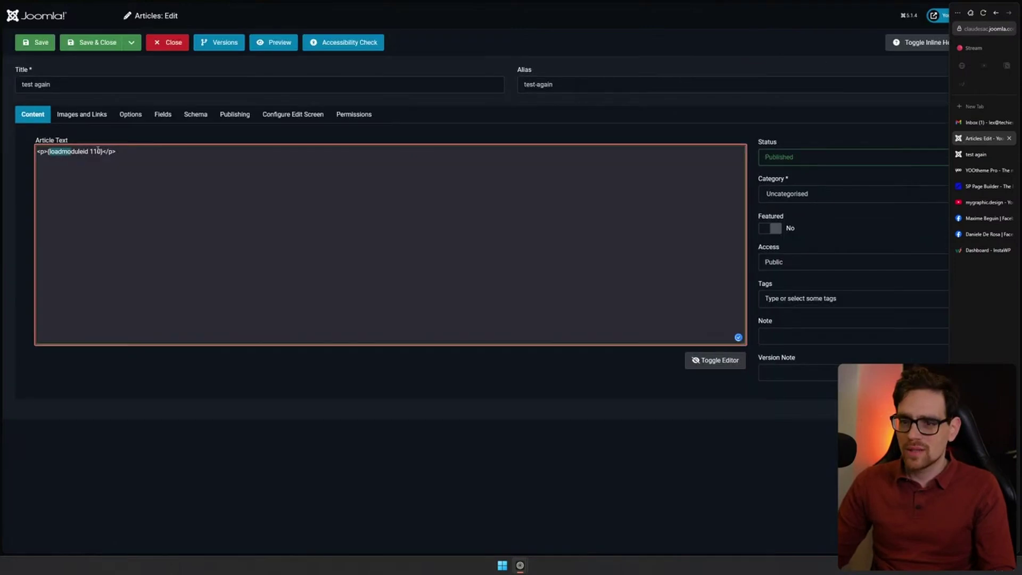
{"action": "left_click", "coordinate": [174, 206]}
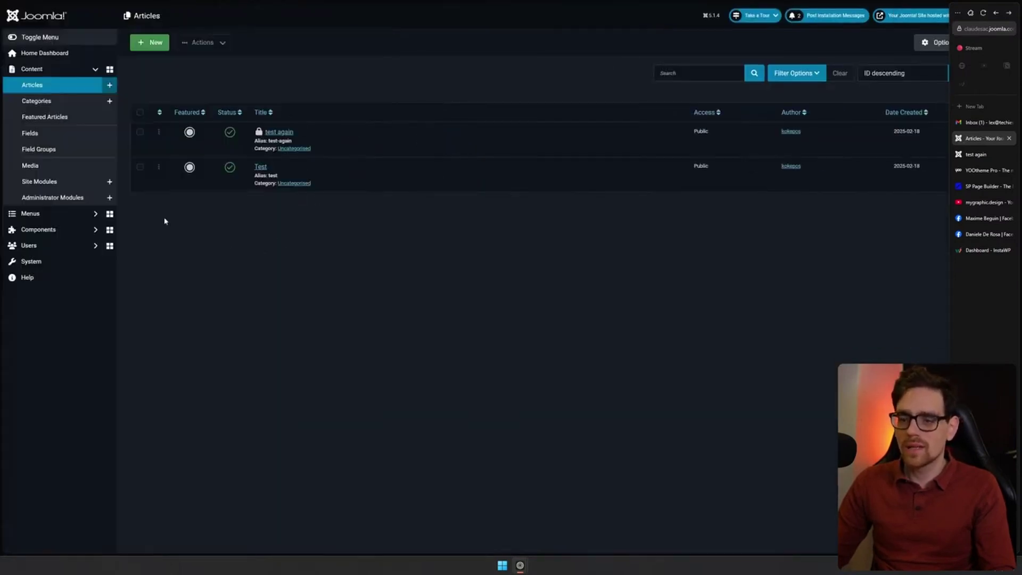
{"action": "left_click", "coordinate": [32, 69]}
{"action": "left_click", "coordinate": [38, 100]}
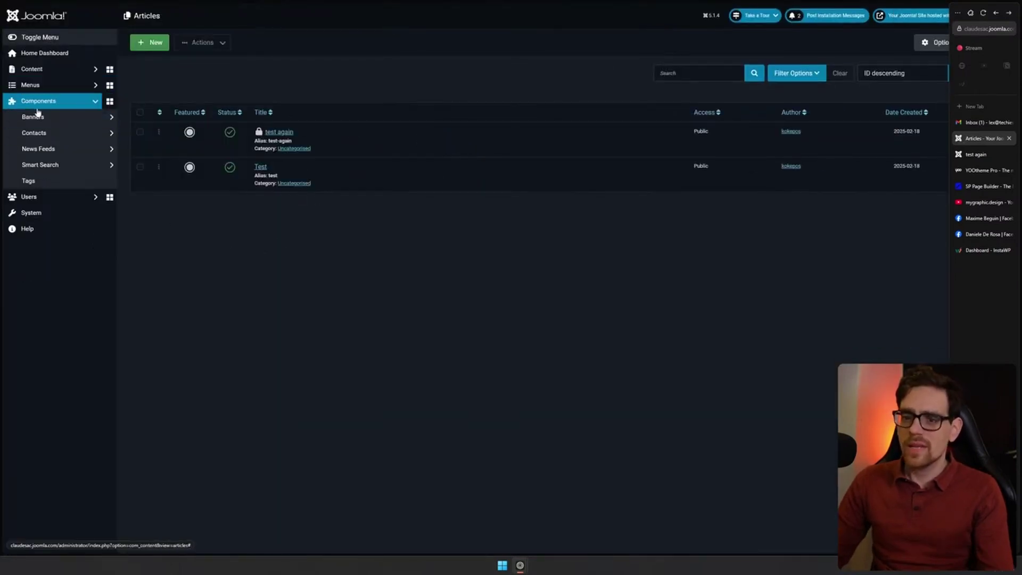
Browse the Banners and Contacts pages, then the Components Dashboard
{"action": "left_click", "coordinate": [71, 117]}
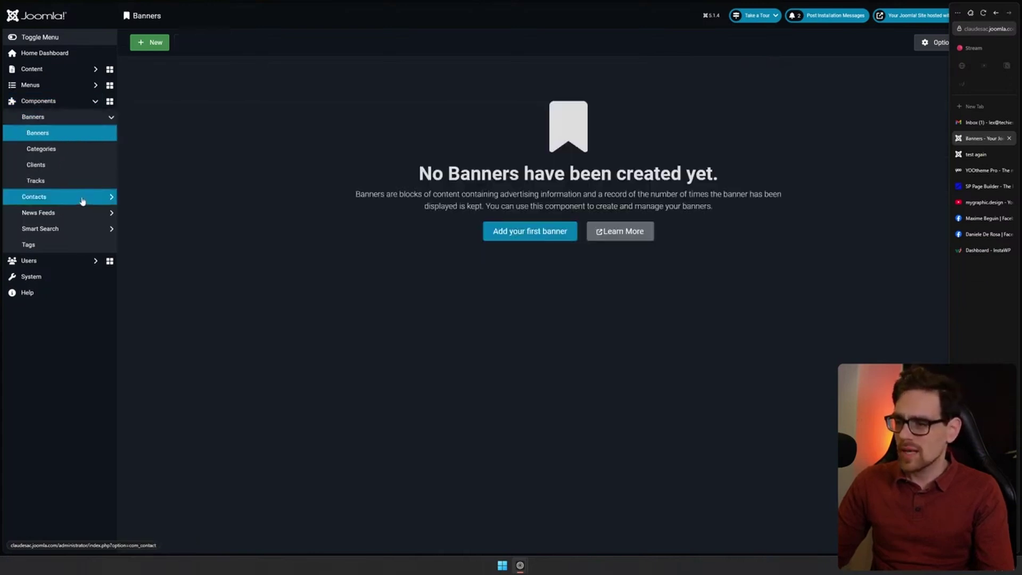
{"action": "left_click", "coordinate": [75, 197]}
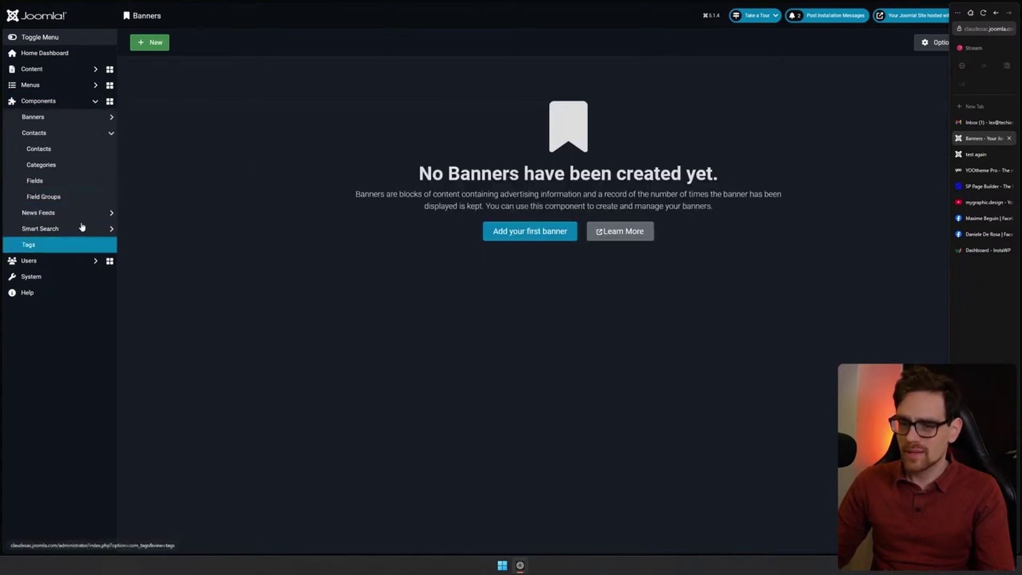
{"action": "left_click", "coordinate": [96, 102]}
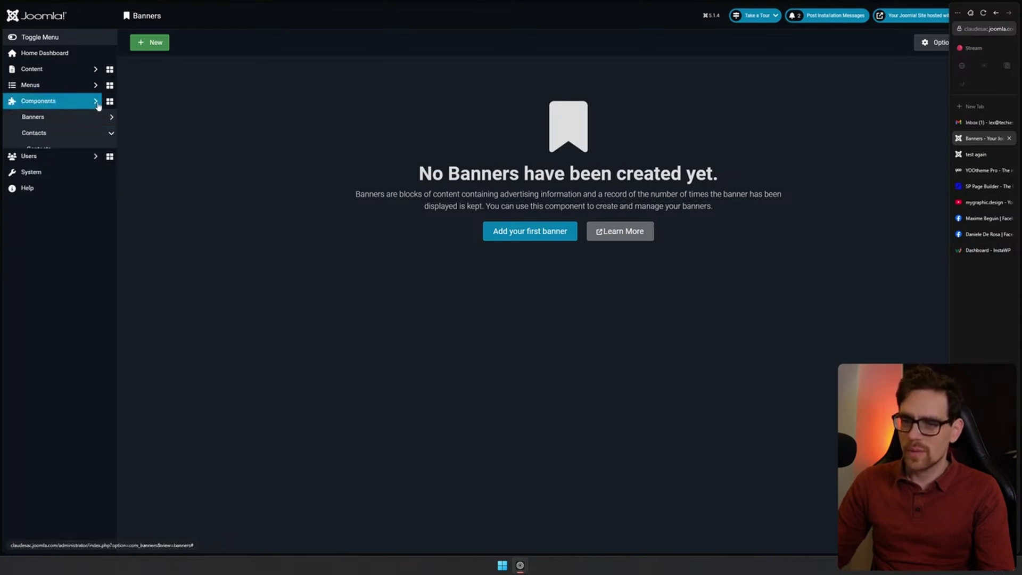
{"action": "left_click", "coordinate": [110, 101]}
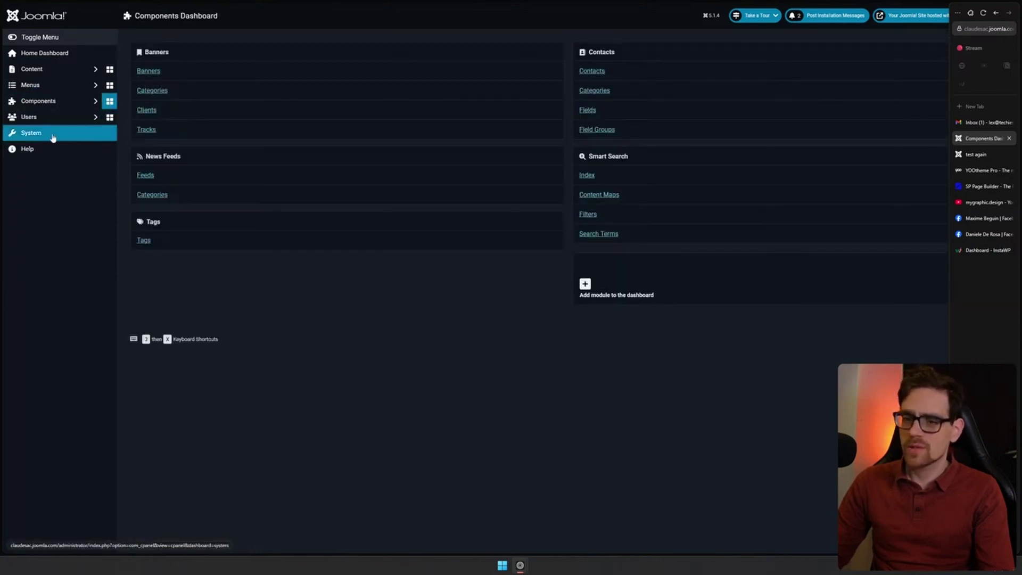
Go through the System Dashboard to the Install Extensions page
{"action": "left_click", "coordinate": [85, 101]}
{"action": "left_click", "coordinate": [86, 101]}
{"action": "left_click", "coordinate": [72, 134]}
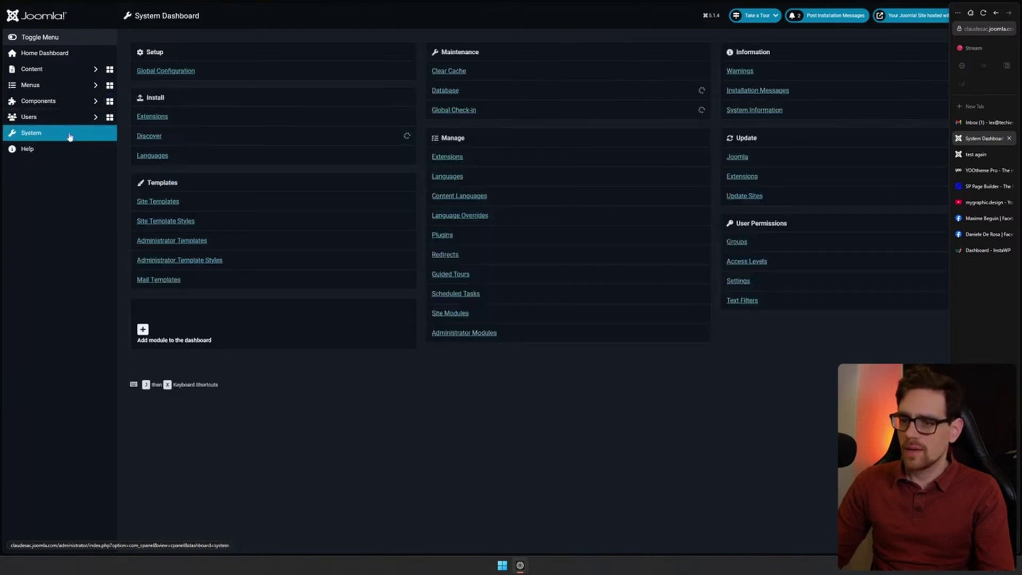
{"action": "left_click", "coordinate": [165, 117]}
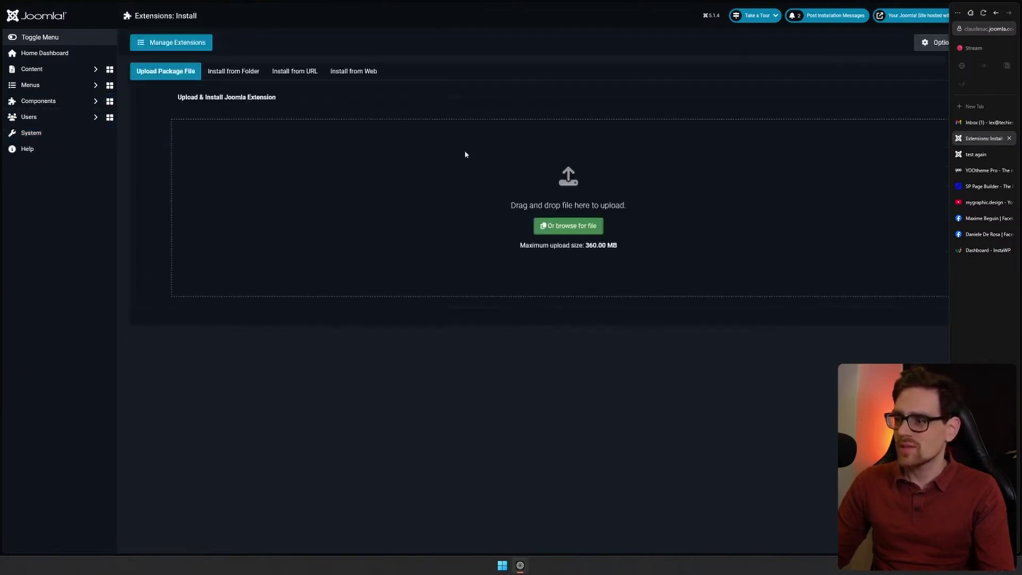
{"action": "left_click_drag", "start_coordinate": [472, 170], "coordinate": [758, 318]}
{"action": "left_click", "coordinate": [915, 300]}
Go to joomla.org, open the Extensions Directory via Download & Extend, and accept cookies
{"action": "key", "text": "ctrl+l"}
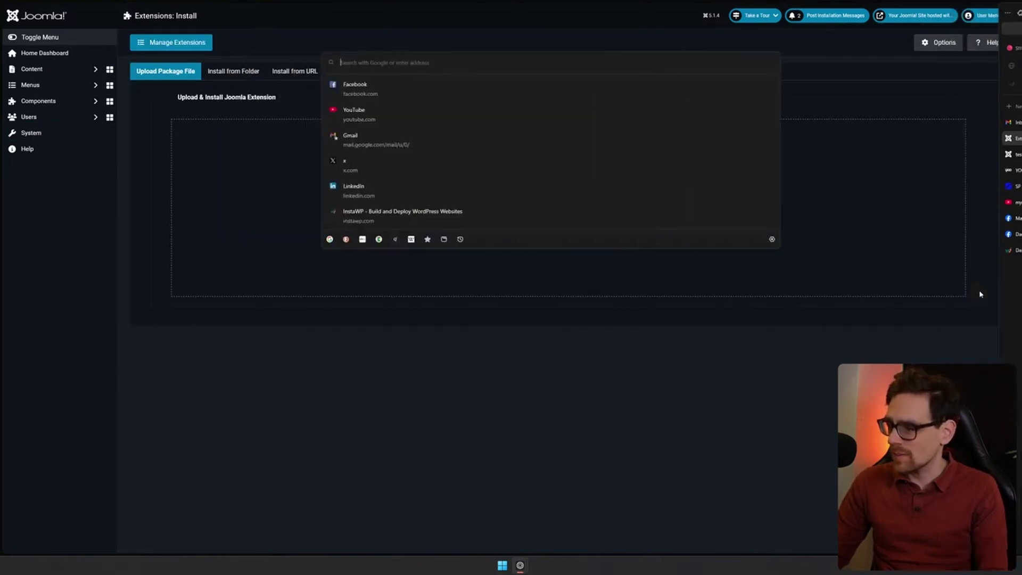
{"action": "type", "text": "joomla.org"}
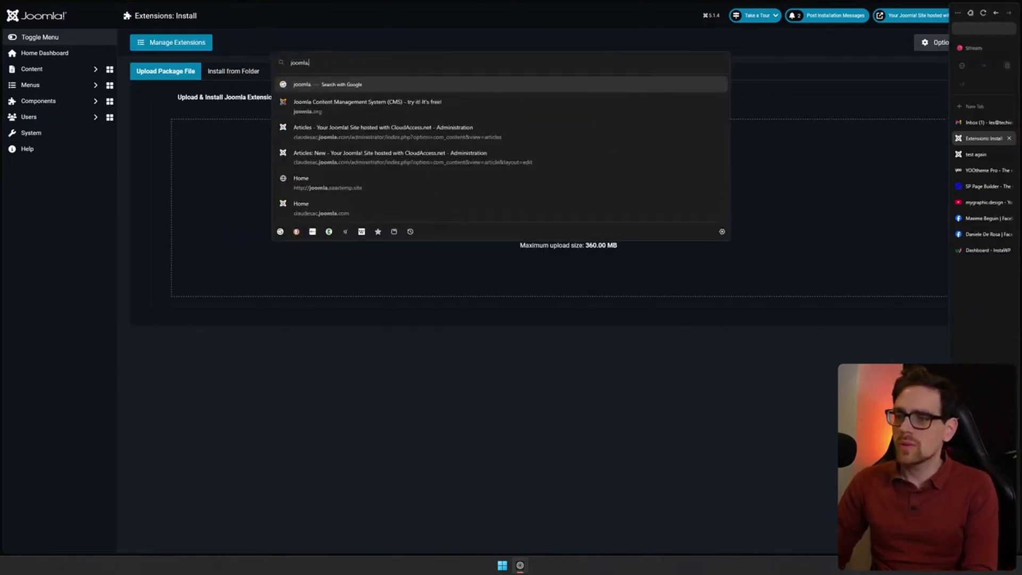
{"action": "key", "text": "Return"}
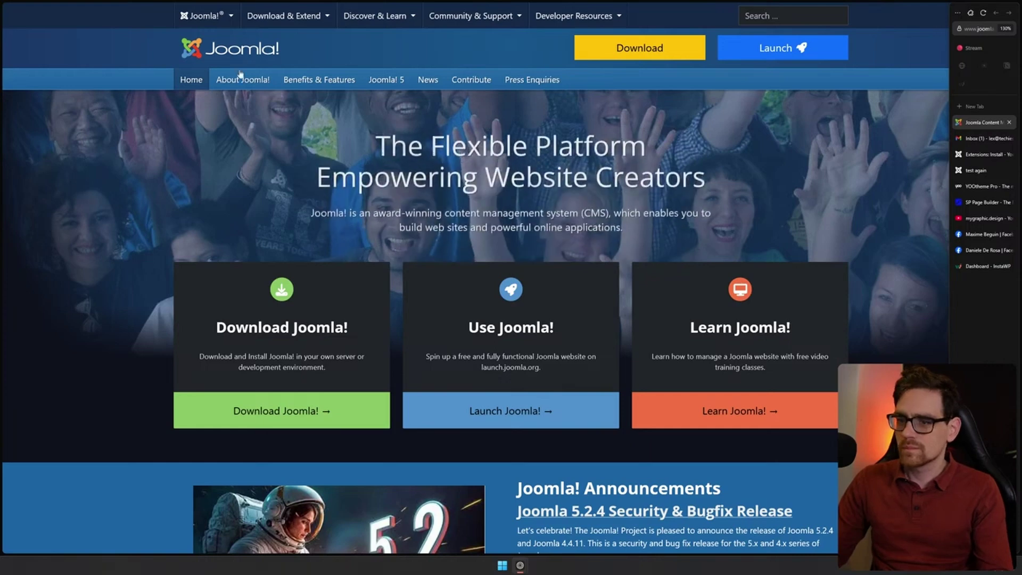
{"action": "left_click", "coordinate": [273, 21]}
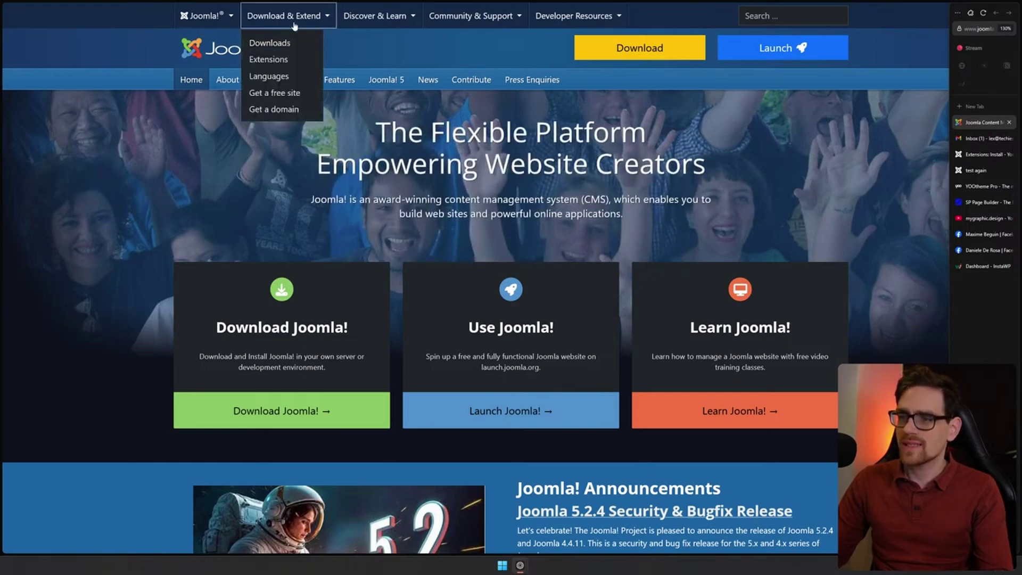
{"action": "left_click", "coordinate": [266, 59]}
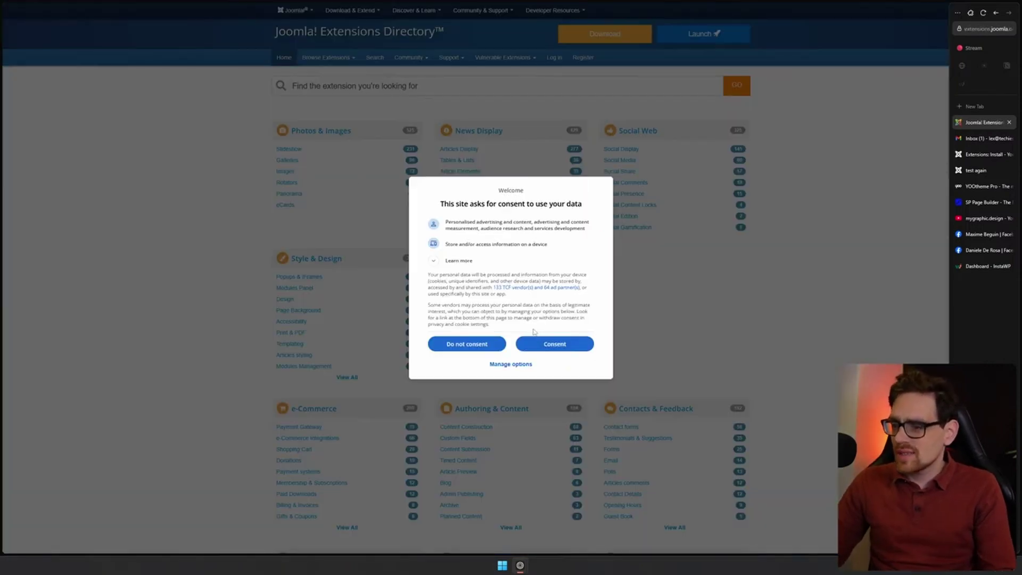
{"action": "left_click", "coordinate": [560, 342]}
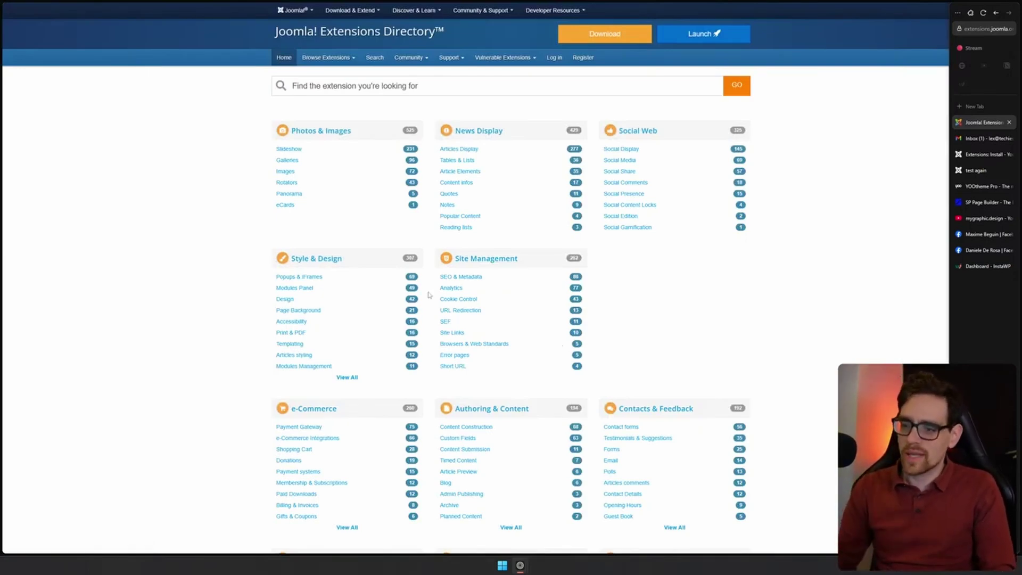
Browse the SEO & Metadata and Templating categories, returning to the category overview
{"action": "scroll", "coordinate": [527, 280], "scroll_direction": "down", "scroll_amount": 2}
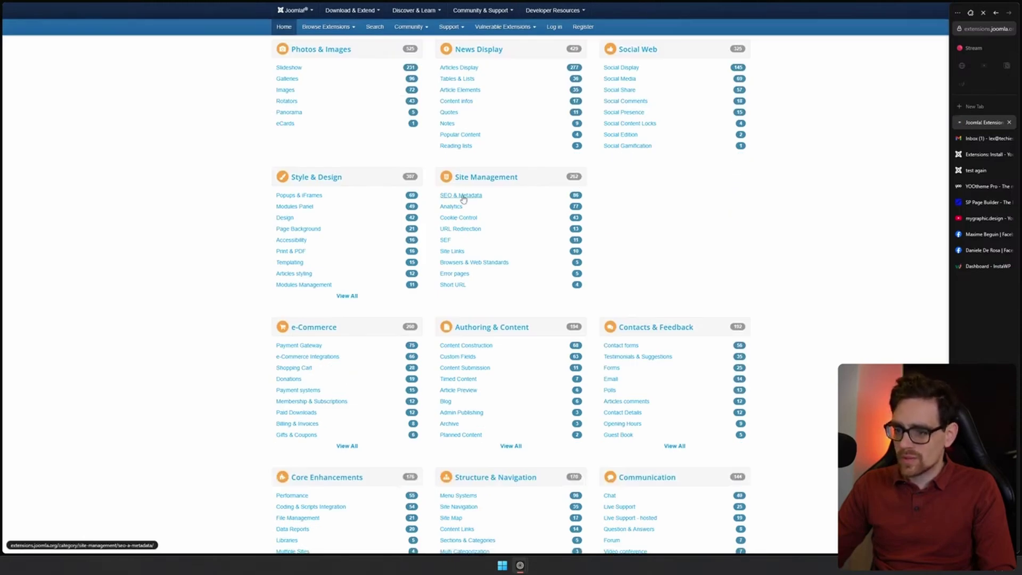
{"action": "left_click", "coordinate": [447, 198]}
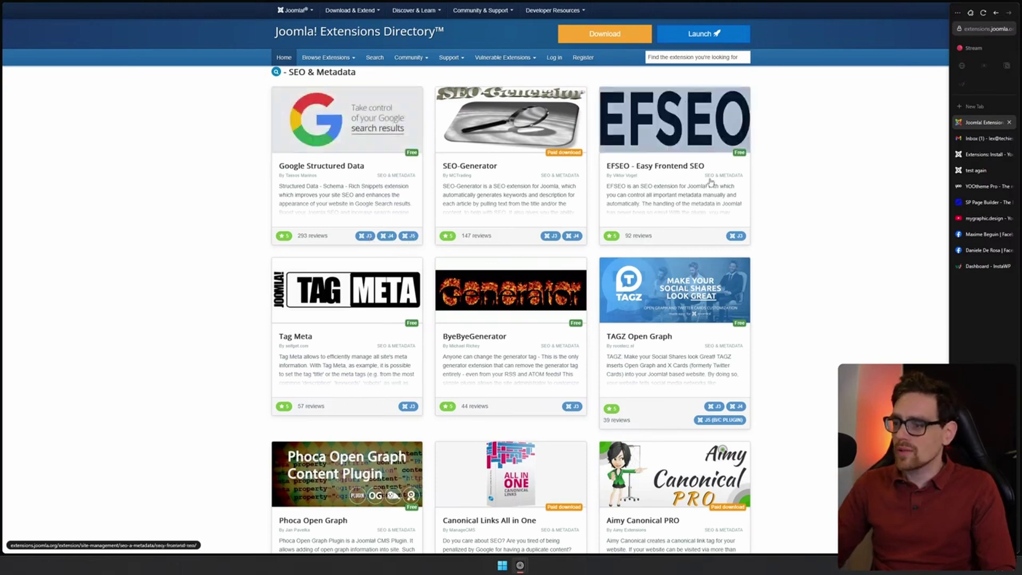
{"action": "scroll", "coordinate": [822, 284], "scroll_direction": "down", "scroll_amount": 4}
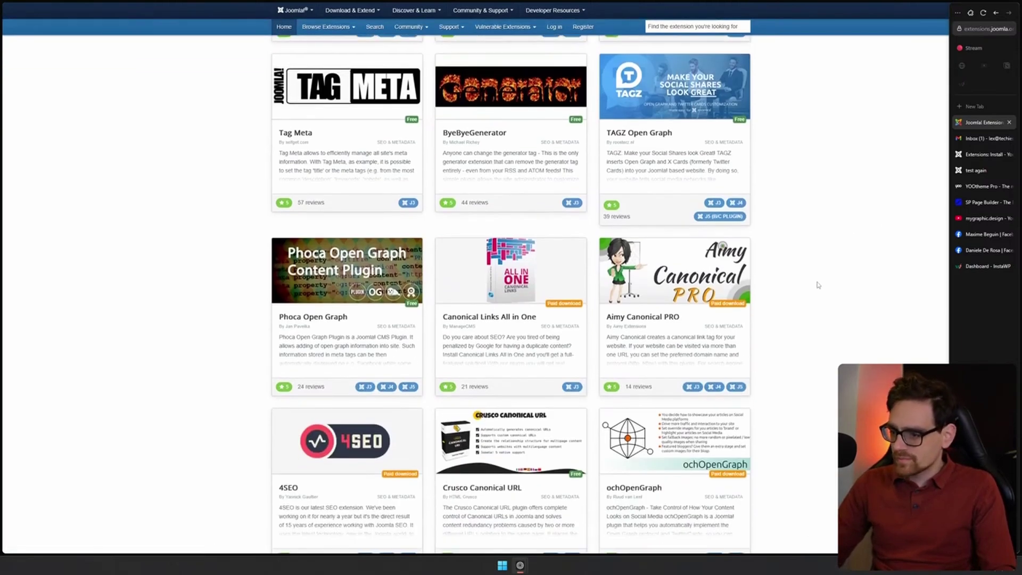
{"action": "key", "text": "alt+Left"}
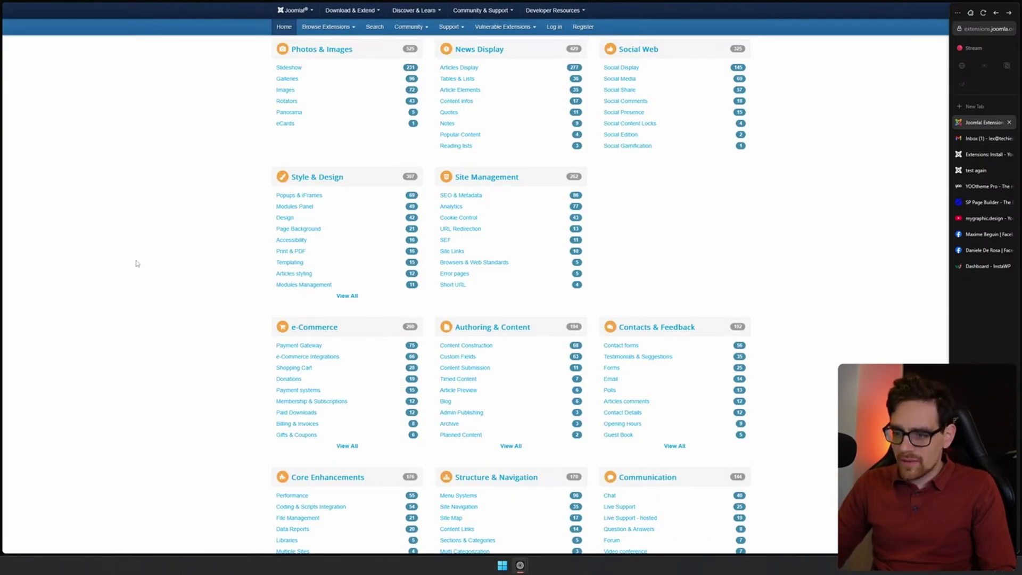
{"action": "scroll", "coordinate": [160, 289], "scroll_direction": "up", "scroll_amount": 2}
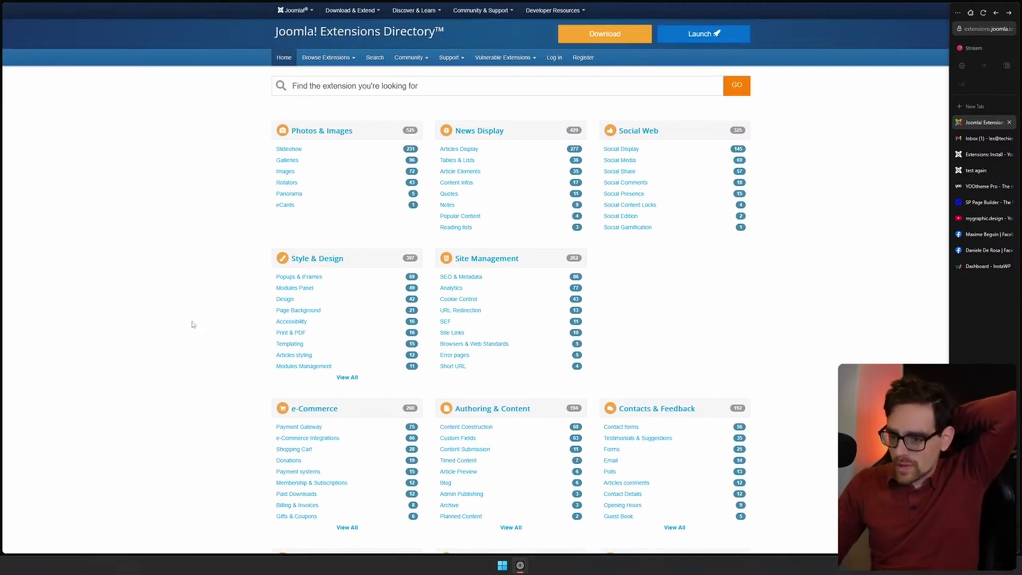
{"action": "left_click", "coordinate": [293, 344]}
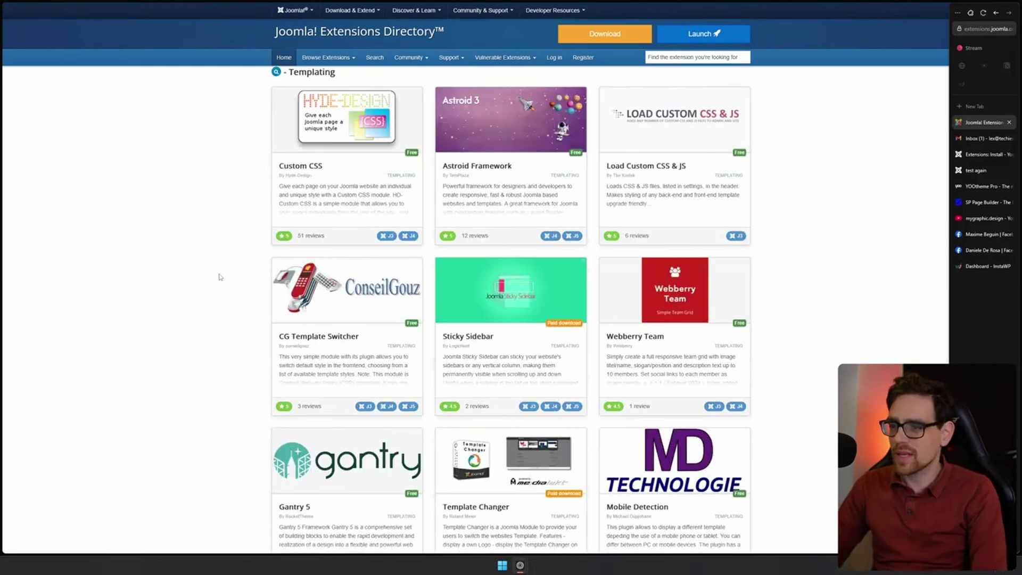
{"action": "key", "text": "alt+Left"}
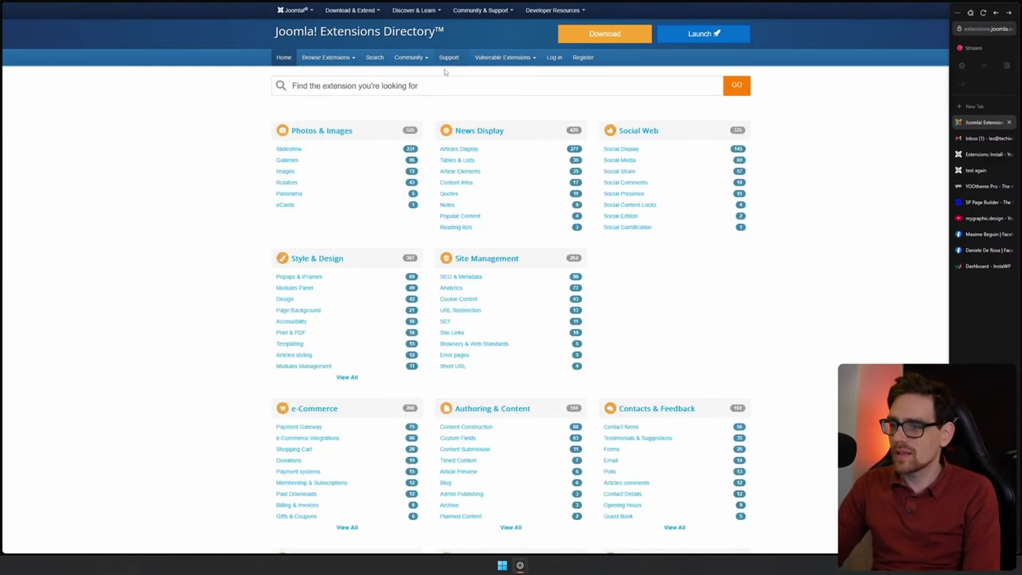
Look over the YOOtheme Pro product page
{"action": "left_click", "coordinate": [972, 188]}
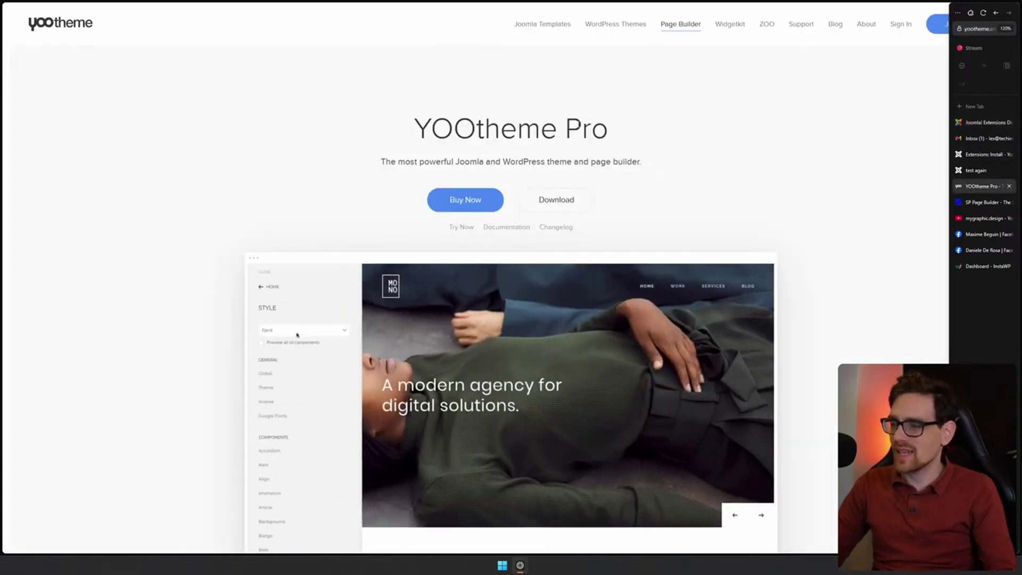
{"action": "left_click_drag", "start_coordinate": [401, 113], "coordinate": [657, 125]}
{"action": "left_click", "coordinate": [769, 137]}
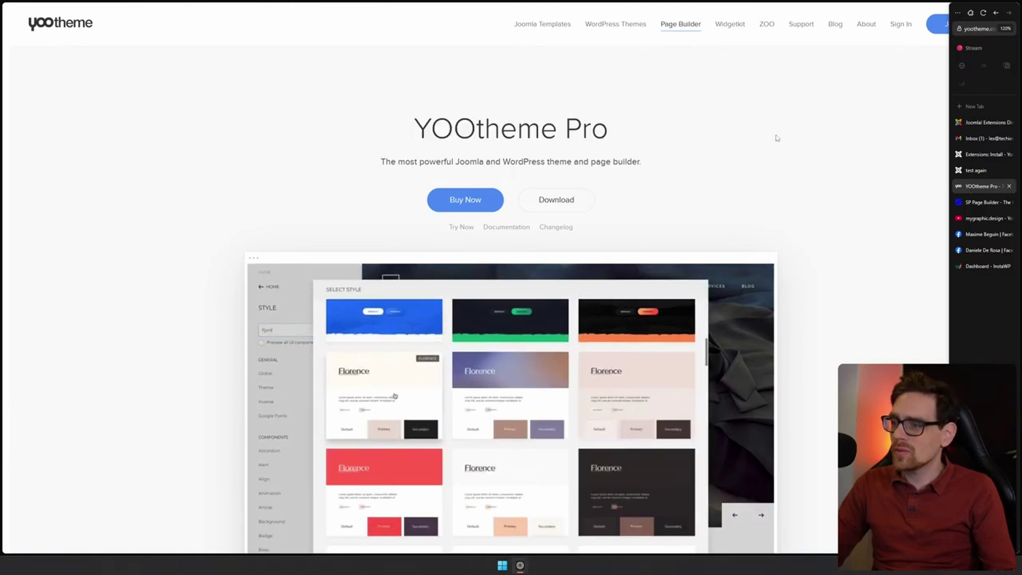
{"action": "scroll", "coordinate": [532, 239], "scroll_direction": "down", "scroll_amount": 2}
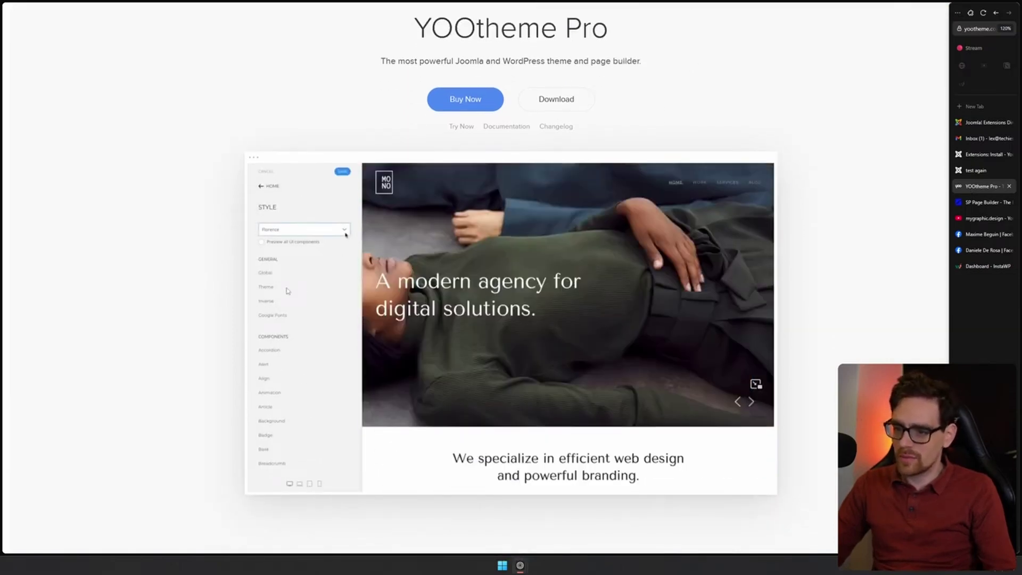
Look over the SP Page Builder page, then return to the Extensions: Install tab
{"action": "left_click", "coordinate": [984, 202]}
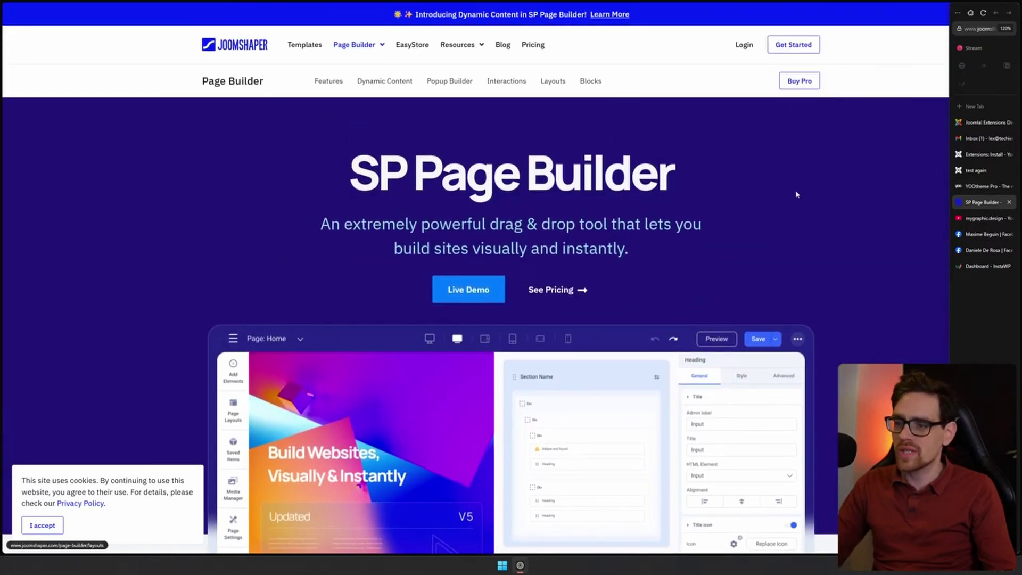
{"action": "scroll", "coordinate": [463, 241], "scroll_direction": "down", "scroll_amount": 4}
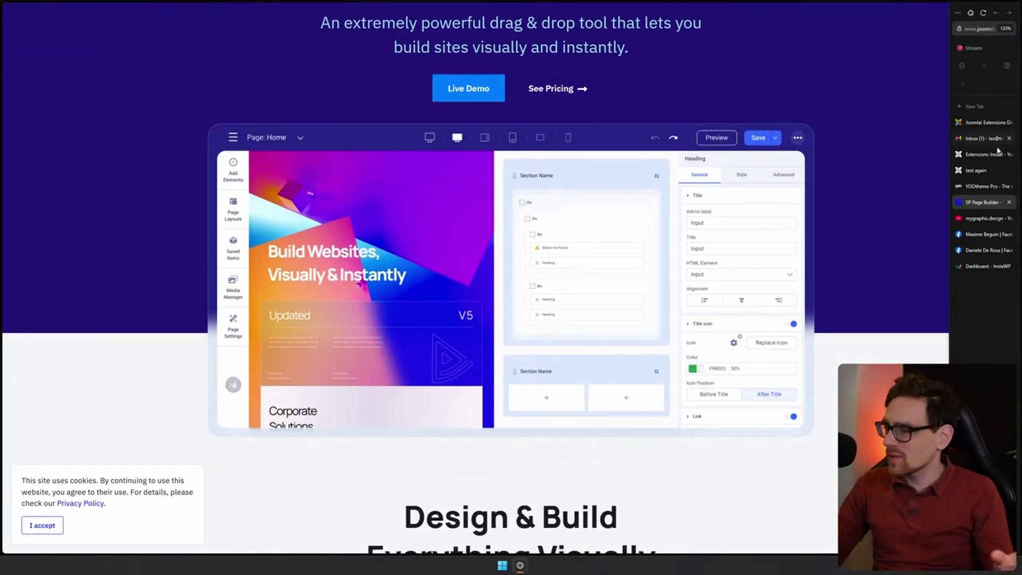
{"action": "left_click", "coordinate": [980, 170]}
{"action": "left_click", "coordinate": [983, 156]}
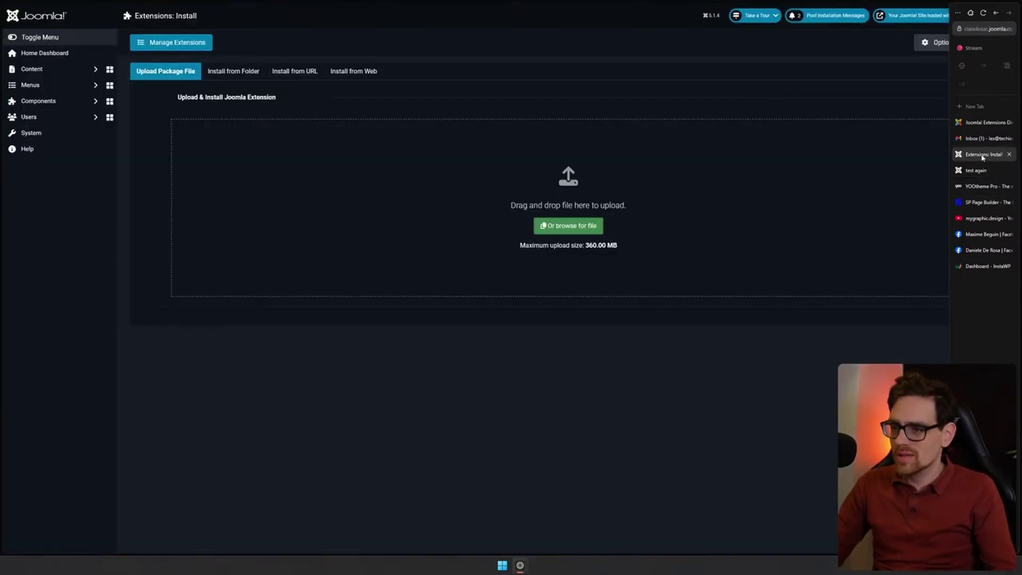
{"action": "left_click", "coordinate": [989, 137]}
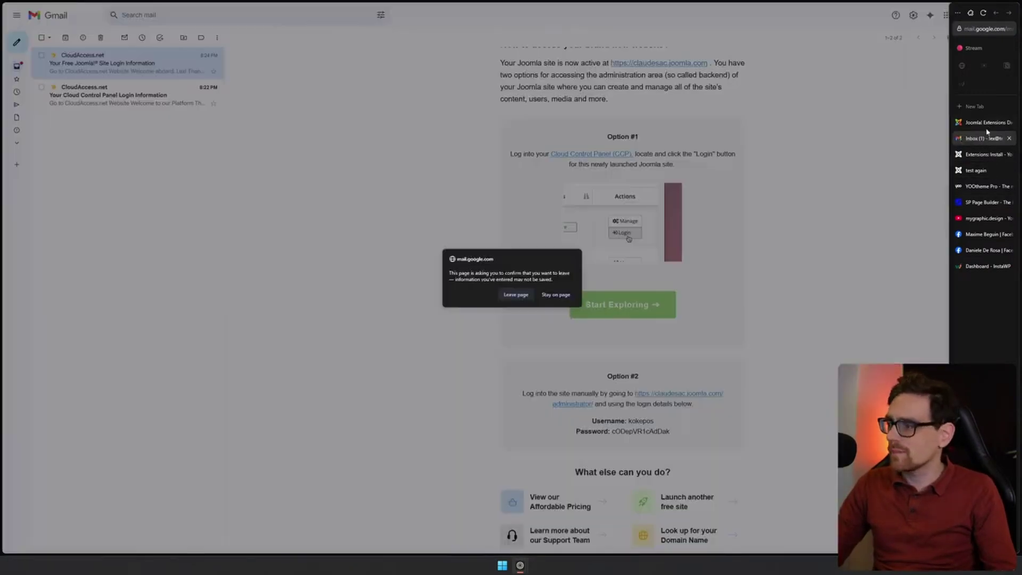
{"action": "left_click", "coordinate": [987, 125]}
{"action": "middle_click", "coordinate": [975, 136]}
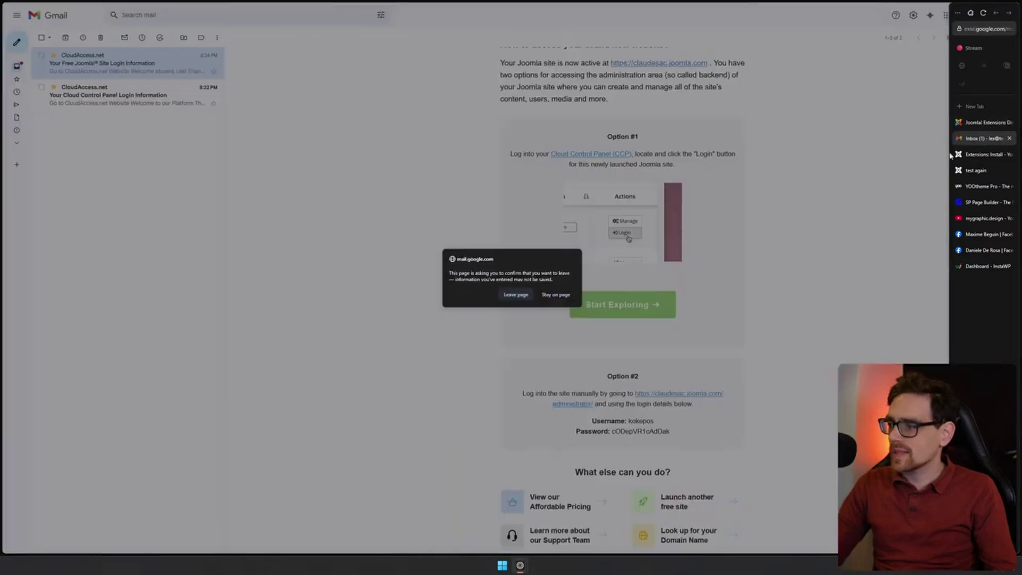
{"action": "key", "text": "Return"}
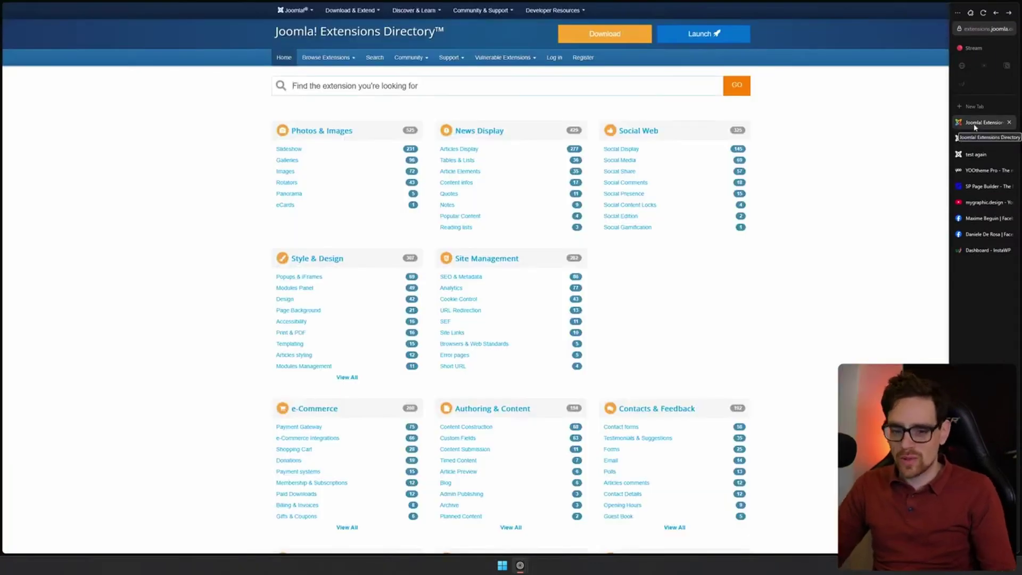
{"action": "scroll", "coordinate": [709, 309], "scroll_direction": "down", "scroll_amount": 3}
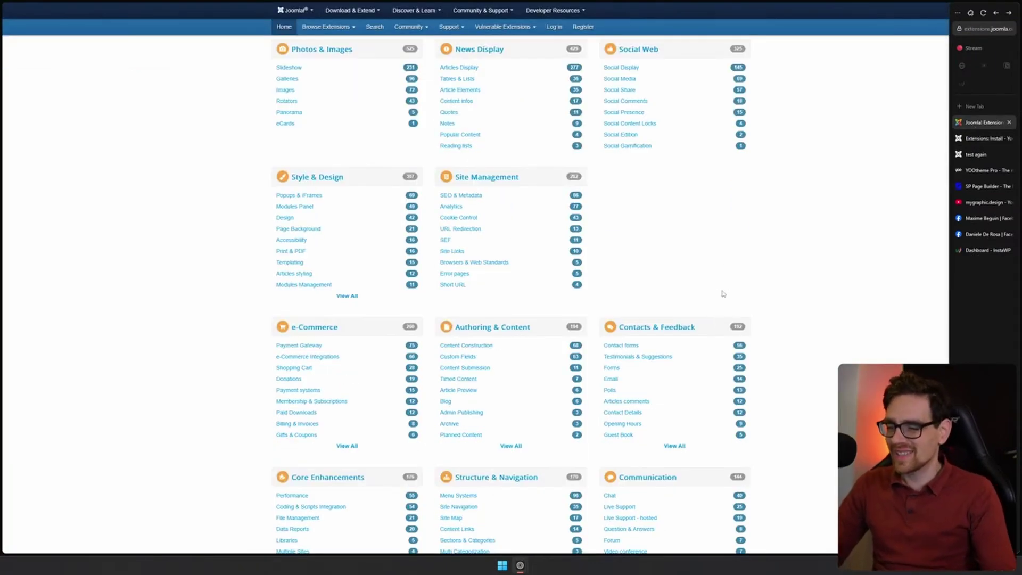
{"action": "scroll", "coordinate": [492, 264], "scroll_direction": "down", "scroll_amount": 1}
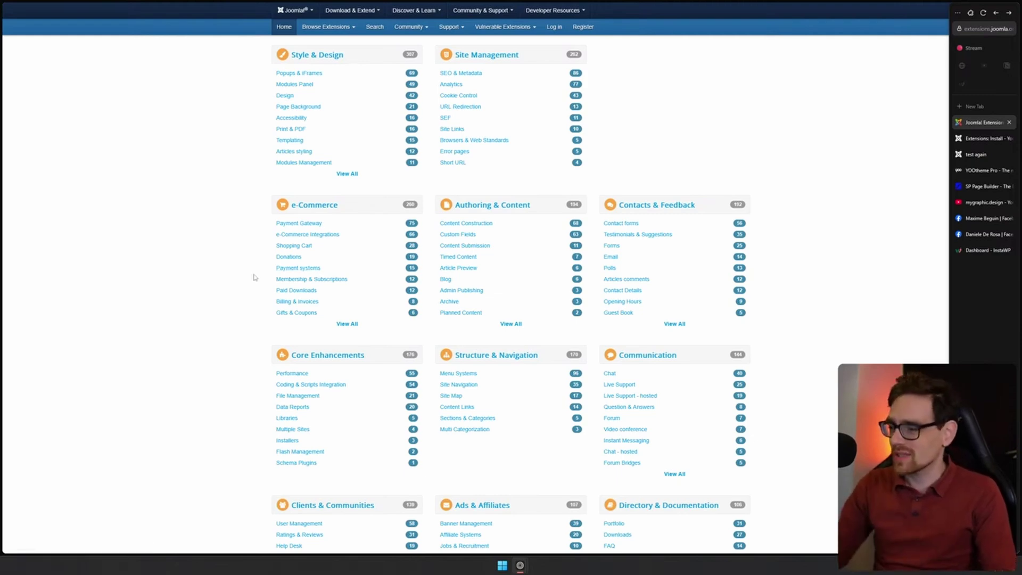
{"action": "scroll", "coordinate": [841, 298], "scroll_direction": "down", "scroll_amount": 3}
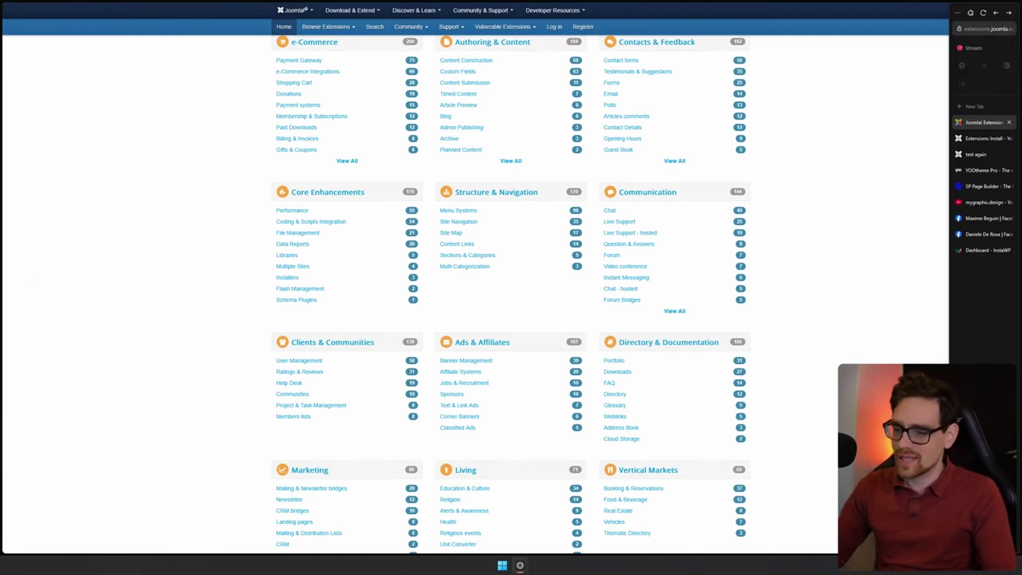
{"action": "scroll", "coordinate": [826, 264], "scroll_direction": "down", "scroll_amount": 6}
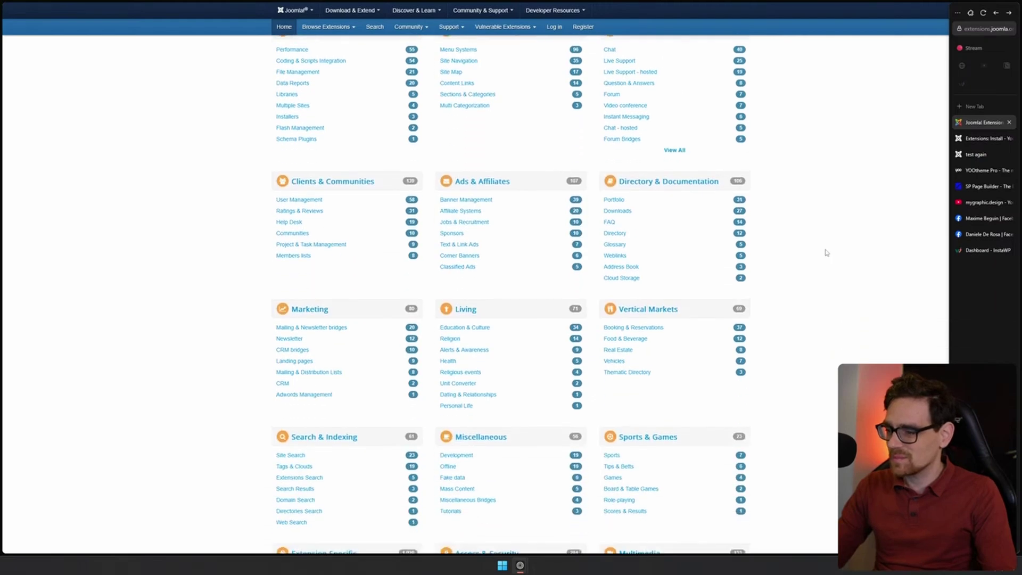
{"action": "scroll", "coordinate": [826, 254], "scroll_direction": "down", "scroll_amount": 2}
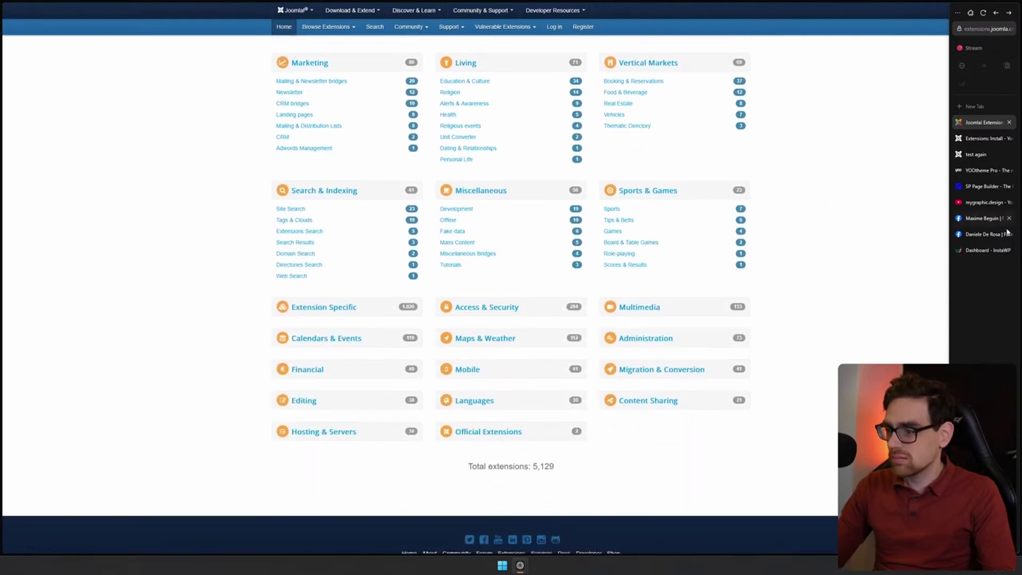
{"action": "scroll", "coordinate": [828, 263], "scroll_direction": "up", "scroll_amount": 4}
{"action": "scroll", "coordinate": [827, 267], "scroll_direction": "up", "scroll_amount": 4}
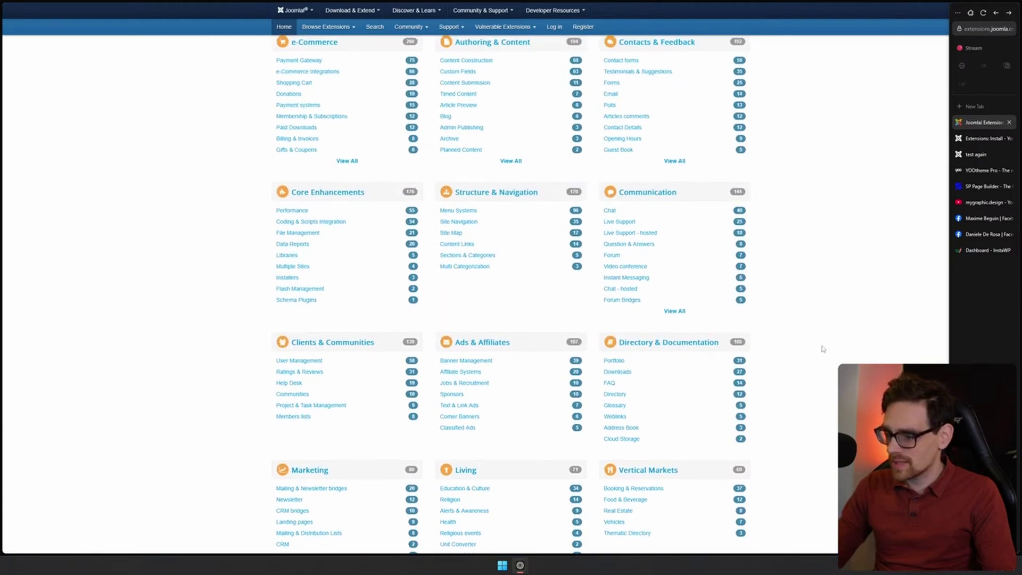
{"action": "scroll", "coordinate": [823, 349], "scroll_direction": "up", "scroll_amount": 7}
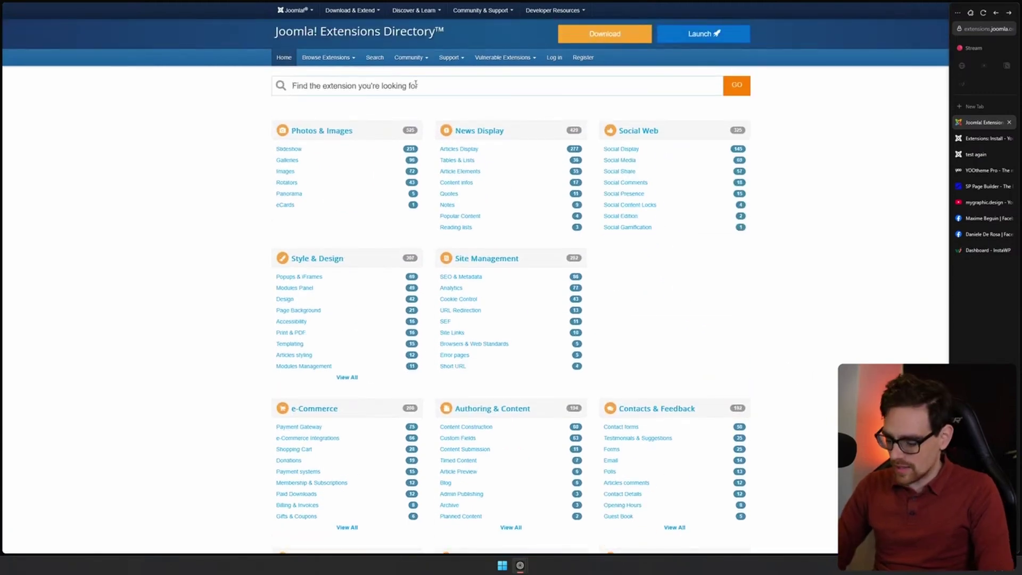
{"action": "left_click", "coordinate": [416, 85]}
{"action": "type", "text": "media library"}
{"action": "key", "text": "Return"}
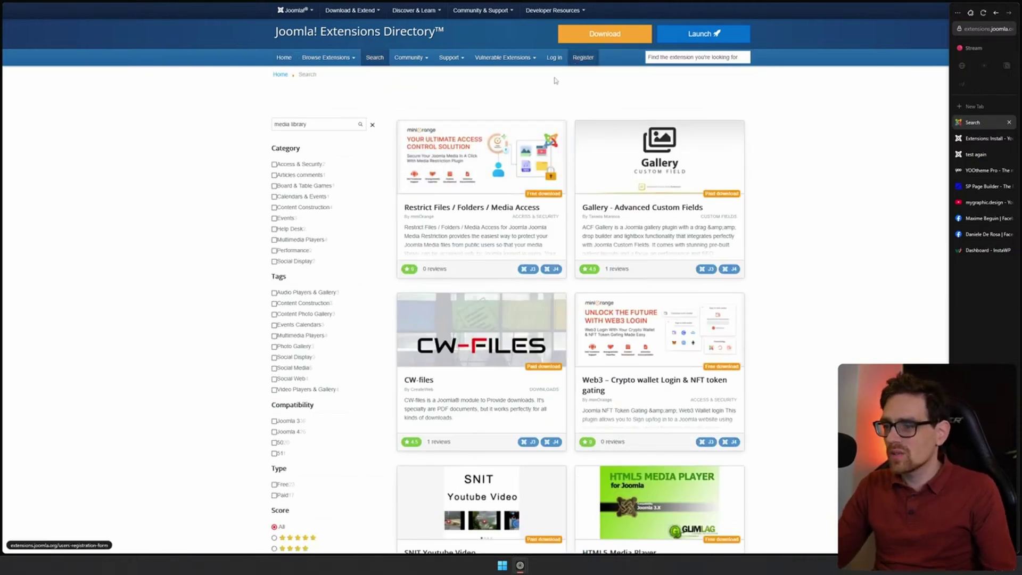
{"action": "scroll", "coordinate": [924, 204], "scroll_direction": "down", "scroll_amount": 2}
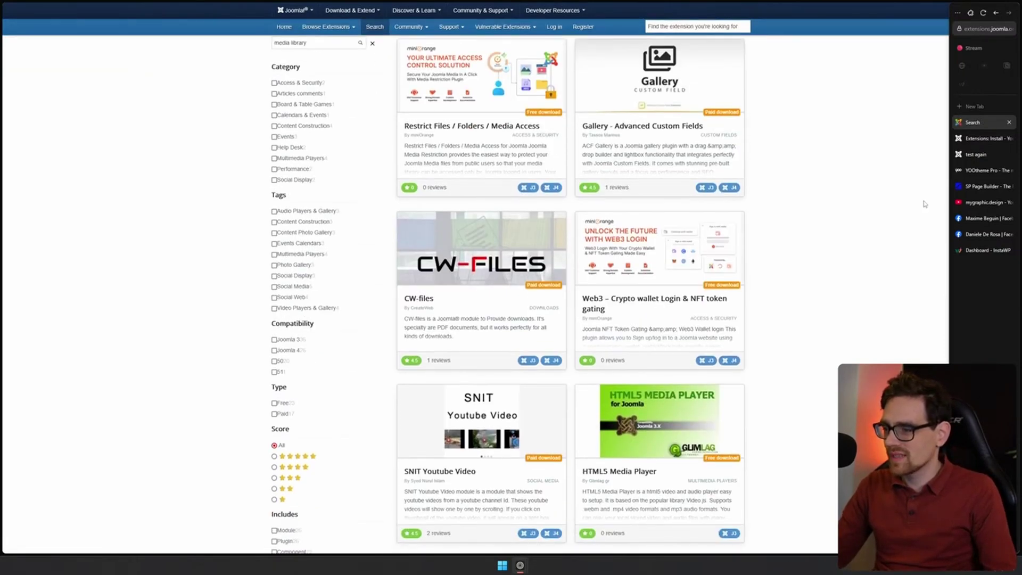
{"action": "scroll", "coordinate": [924, 204], "scroll_direction": "down", "scroll_amount": 5}
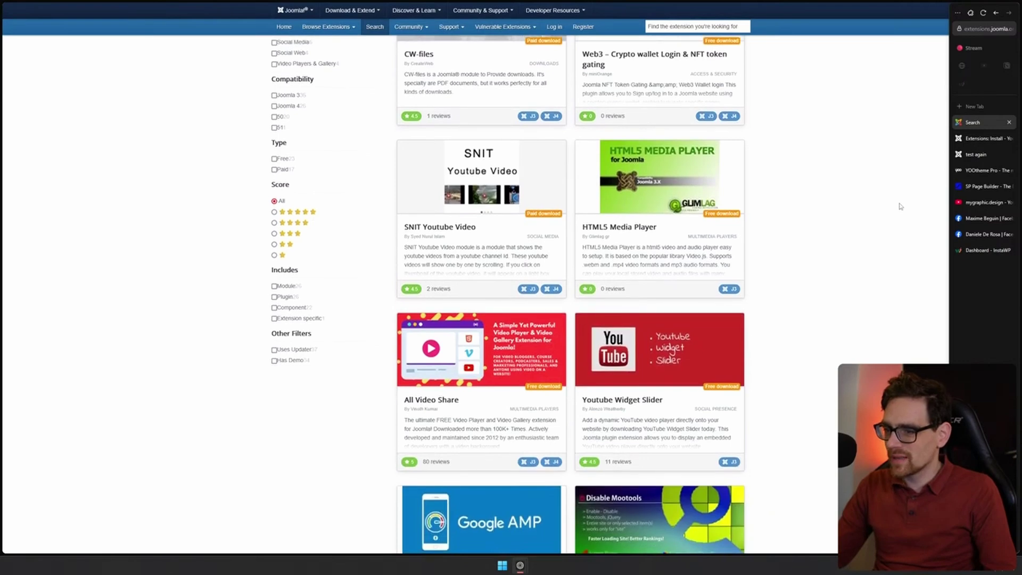
{"action": "scroll", "coordinate": [800, 328], "scroll_direction": "up", "scroll_amount": 6}
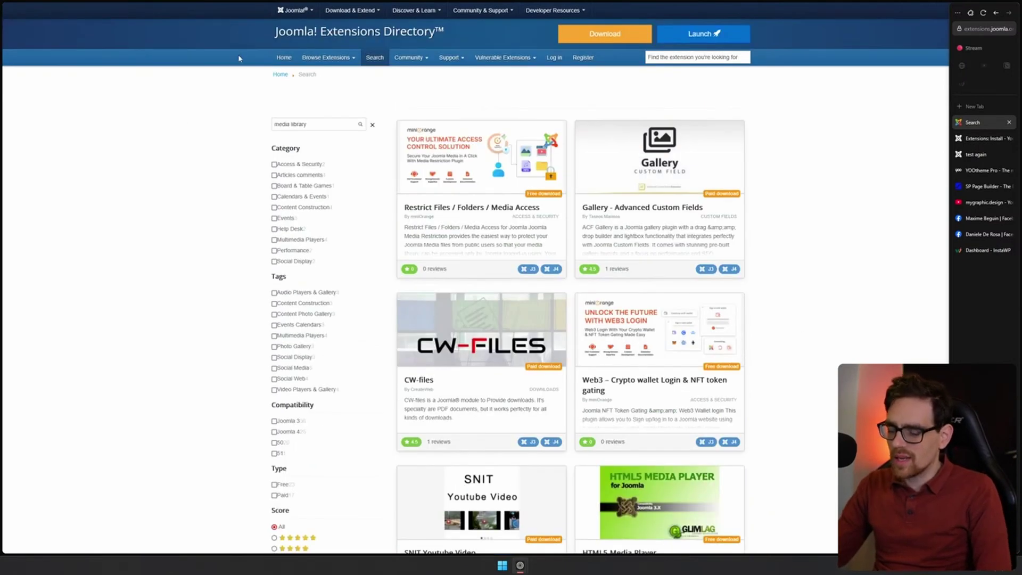
{"action": "key", "text": "alt+Left"}
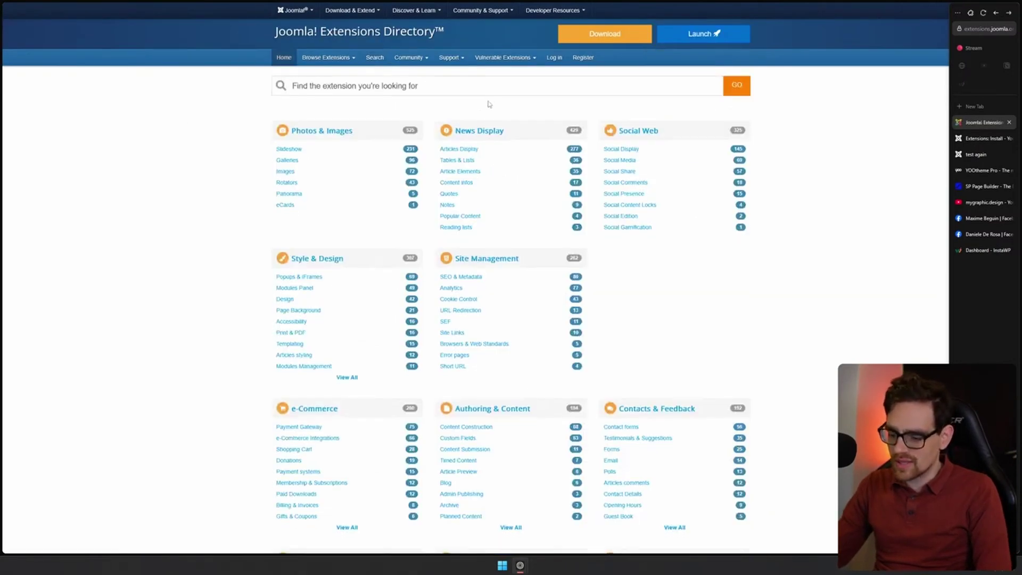
{"action": "left_click", "coordinate": [339, 85]}
{"action": "type", "text": "hwdmedia"}
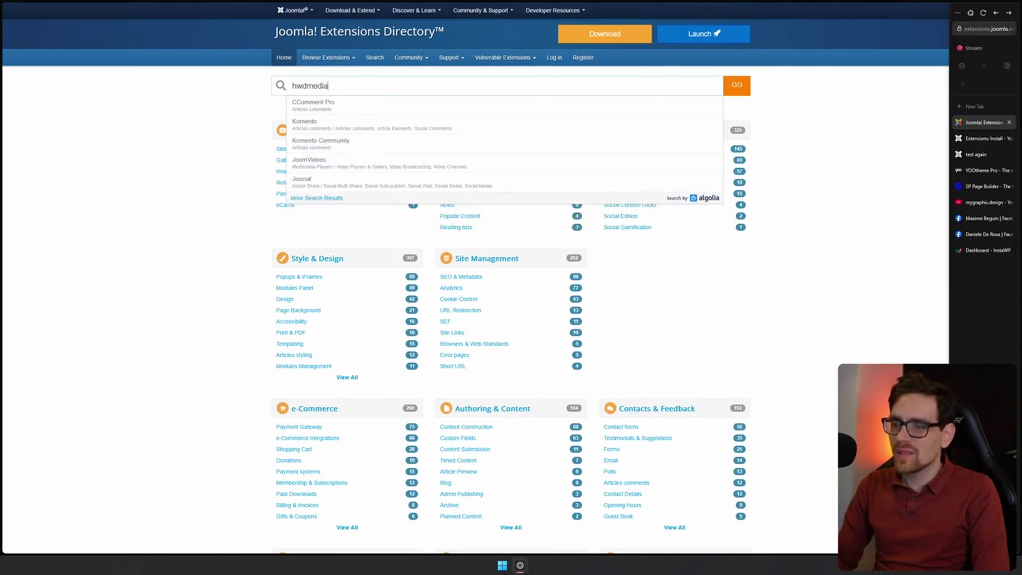
{"action": "key", "text": "Return"}
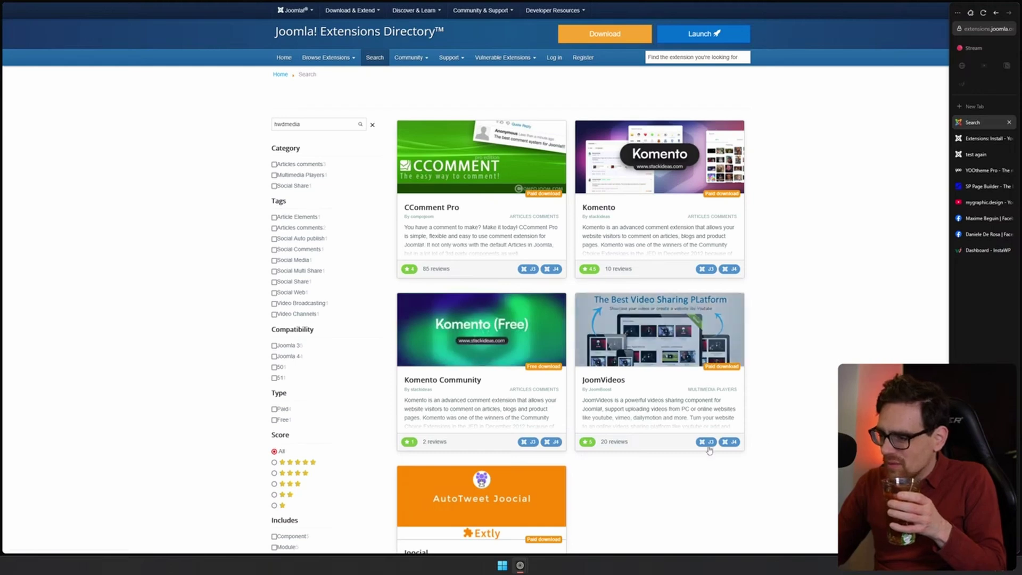
{"action": "scroll", "coordinate": [709, 451], "scroll_direction": "down", "scroll_amount": 3}
{"action": "scroll", "coordinate": [857, 338], "scroll_direction": "up", "scroll_amount": 2}
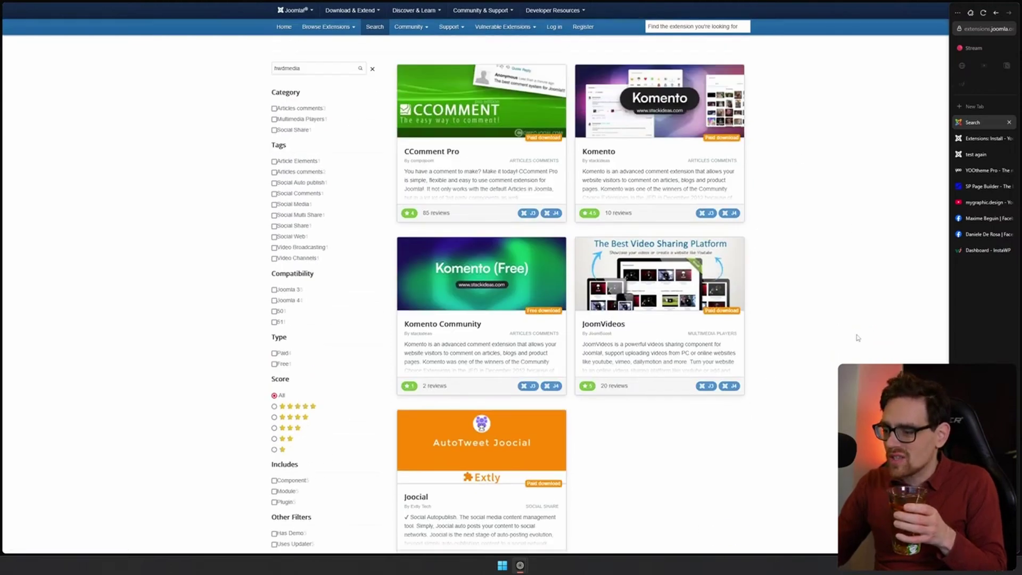
{"action": "scroll", "coordinate": [858, 338], "scroll_direction": "up", "scroll_amount": 1}
{"action": "key", "text": "alt+Left"}
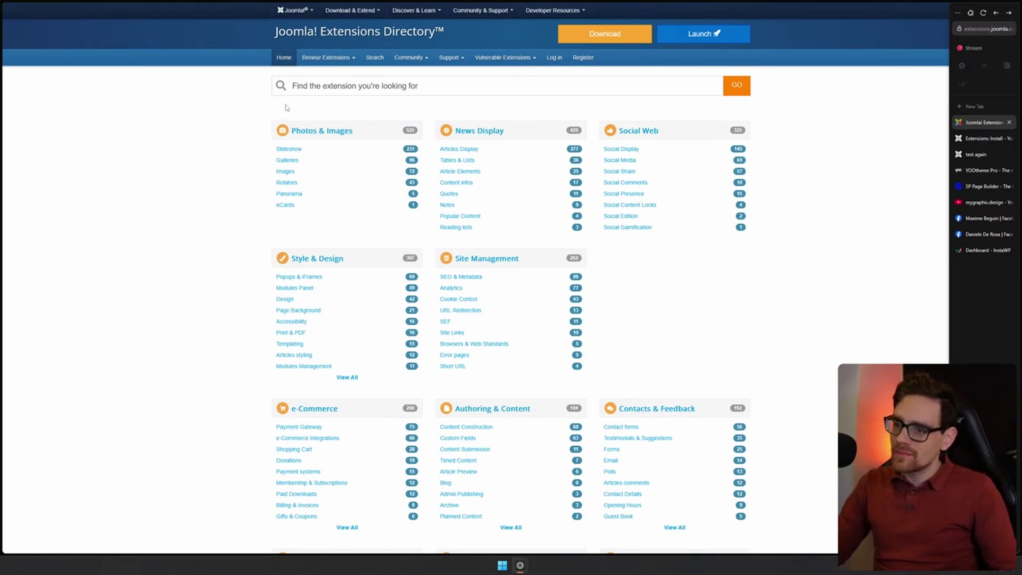
Open Galleries > Phoca Gallery, reach its download page, accept cookies, then close the tab
{"action": "left_click", "coordinate": [287, 161]}
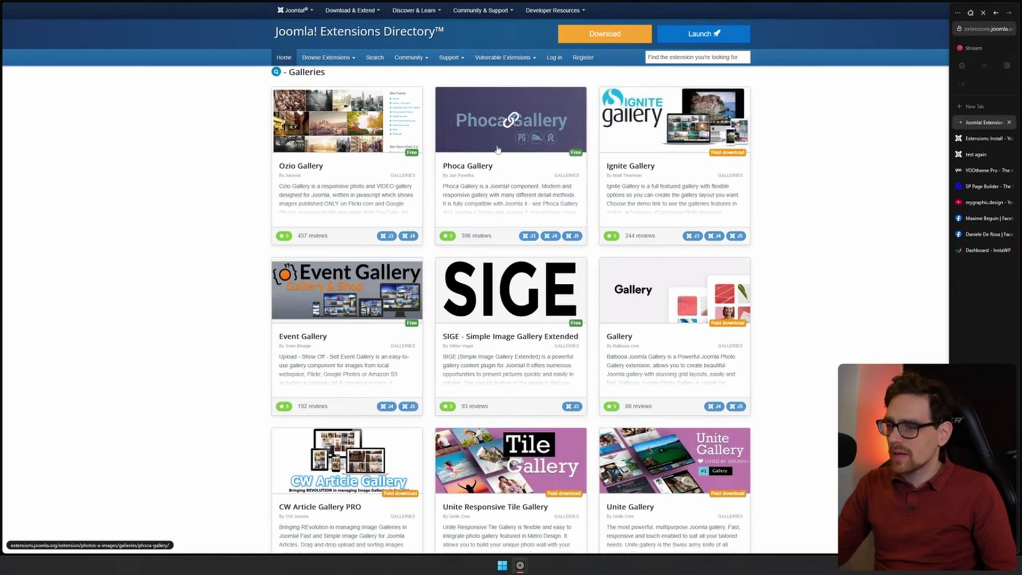
{"action": "left_click", "coordinate": [584, 162]}
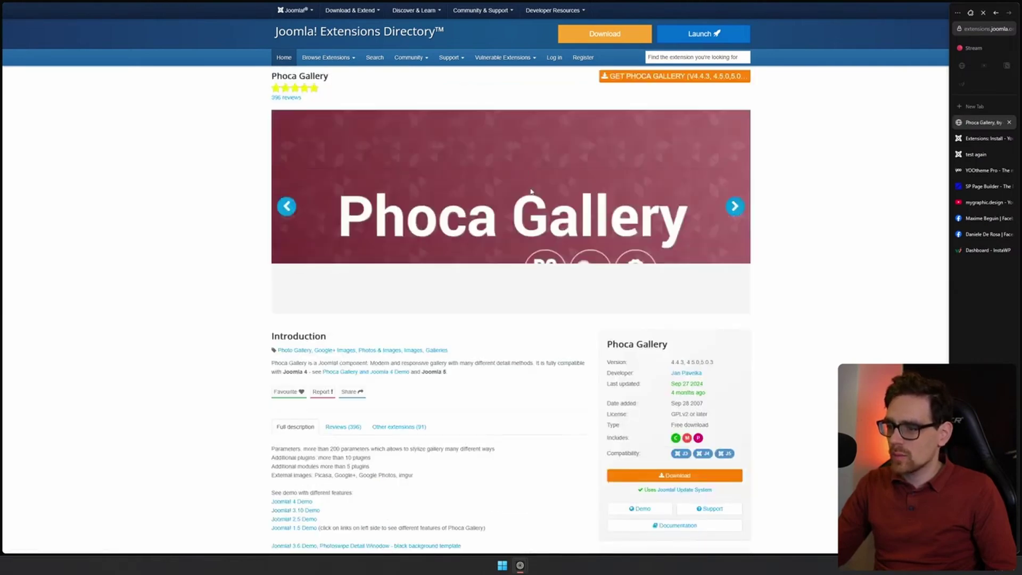
{"action": "scroll", "coordinate": [788, 342], "scroll_direction": "down", "scroll_amount": 3}
{"action": "left_click", "coordinate": [691, 354]}
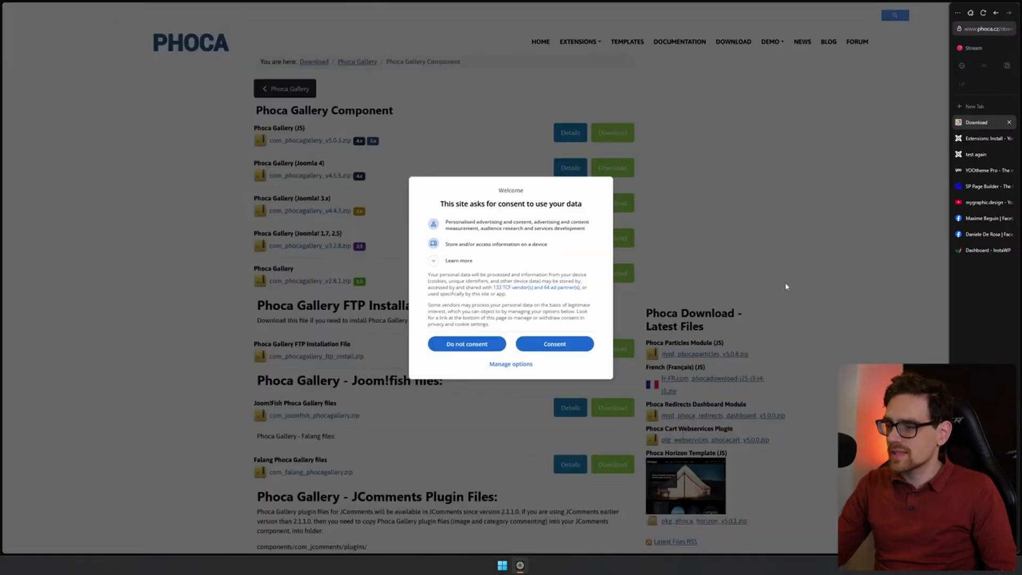
{"action": "left_click", "coordinate": [554, 344]}
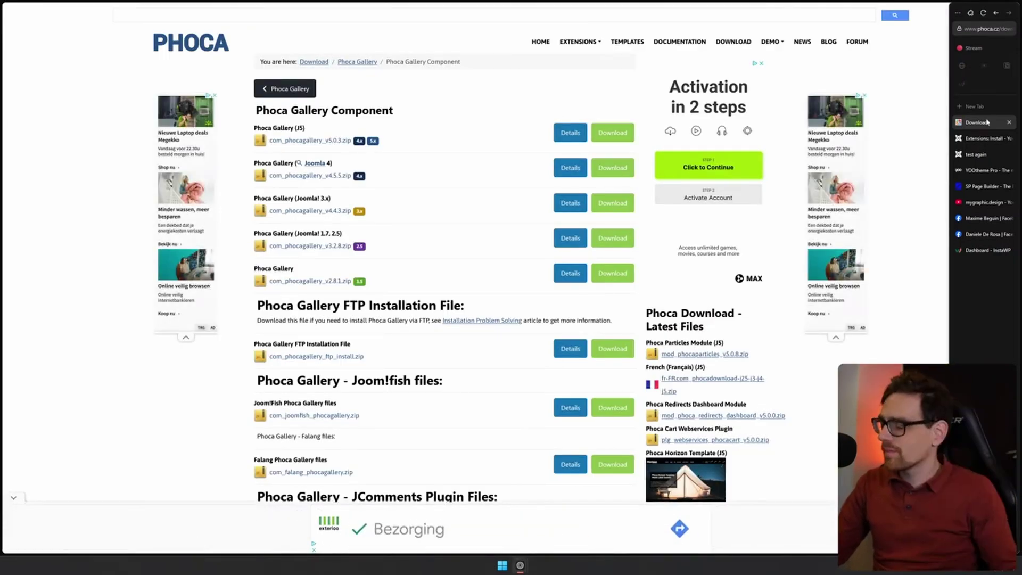
{"action": "key", "text": "ctrl+w"}
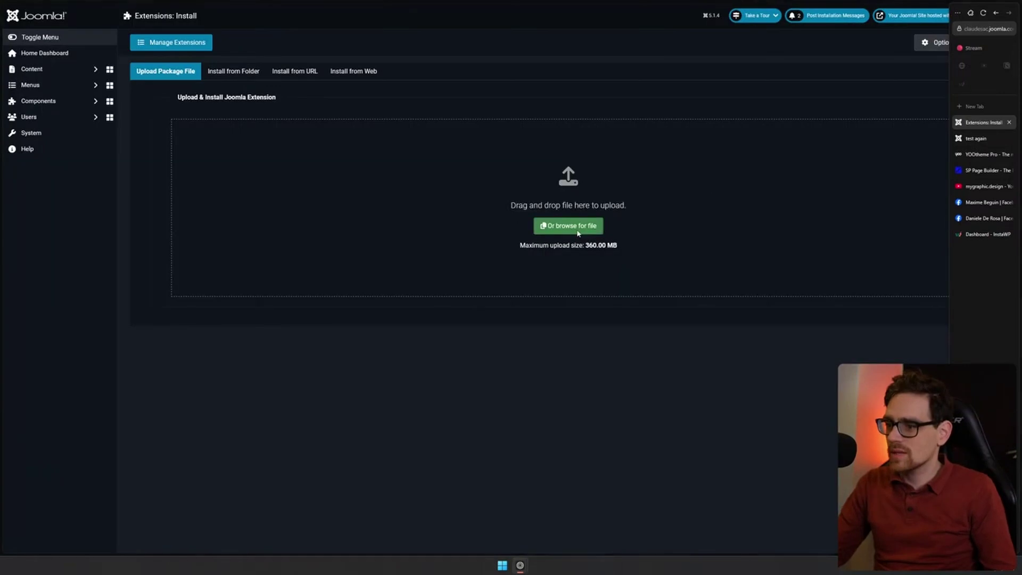
Upload the com_phocagallery_v5.0.3 package and open the Phoca Gallery control panel
{"action": "left_click", "coordinate": [576, 228]}
{"action": "double_click", "coordinate": [122, 76]}
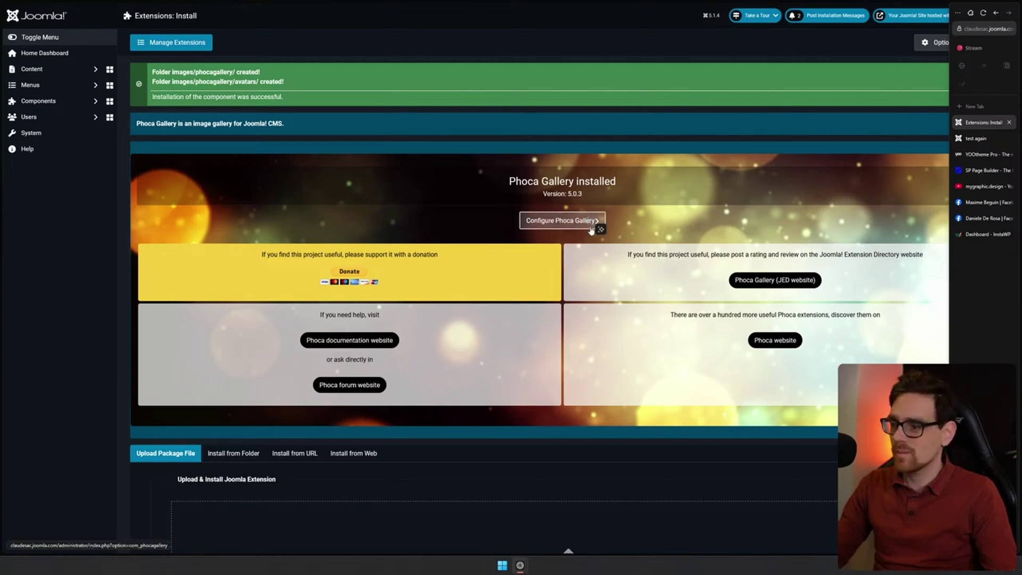
{"action": "left_click", "coordinate": [566, 227]}
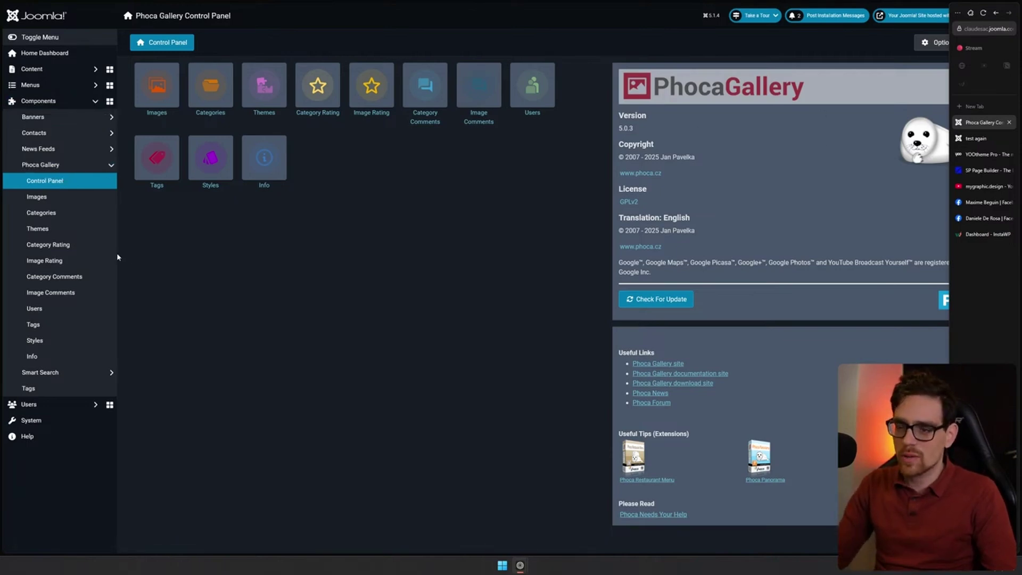
Queue targeted now.png on Phoca Gallery's Multiple Add page and start the upload
{"action": "left_click", "coordinate": [158, 96]}
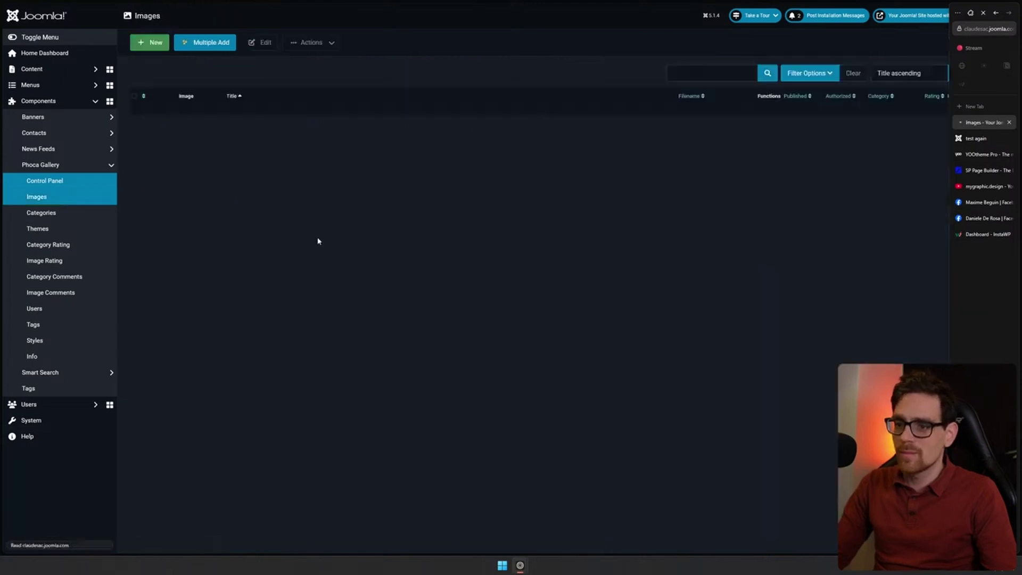
{"action": "left_click", "coordinate": [186, 42]}
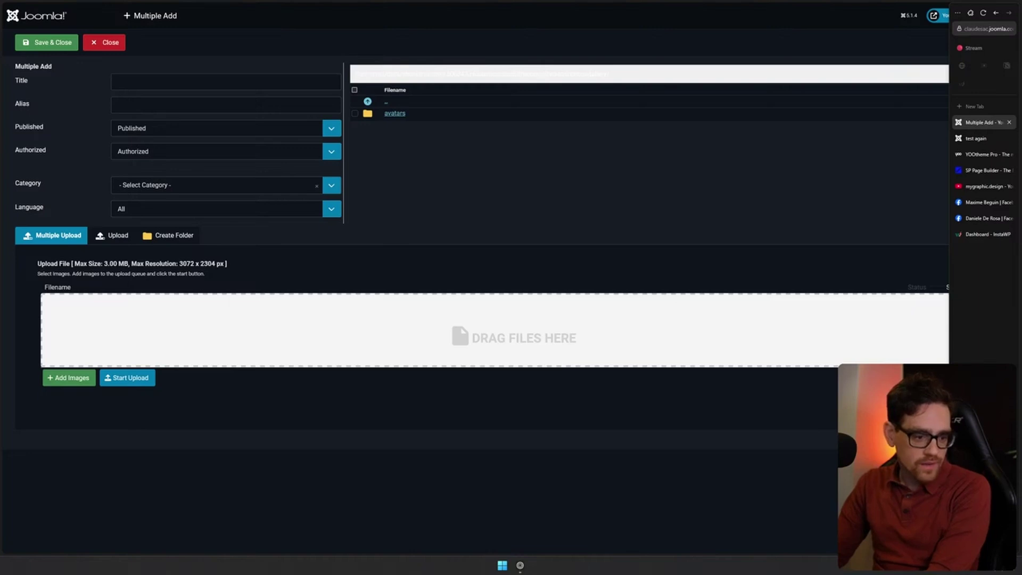
{"action": "left_click_drag", "start_coordinate": [504, 319], "coordinate": [404, 325]}
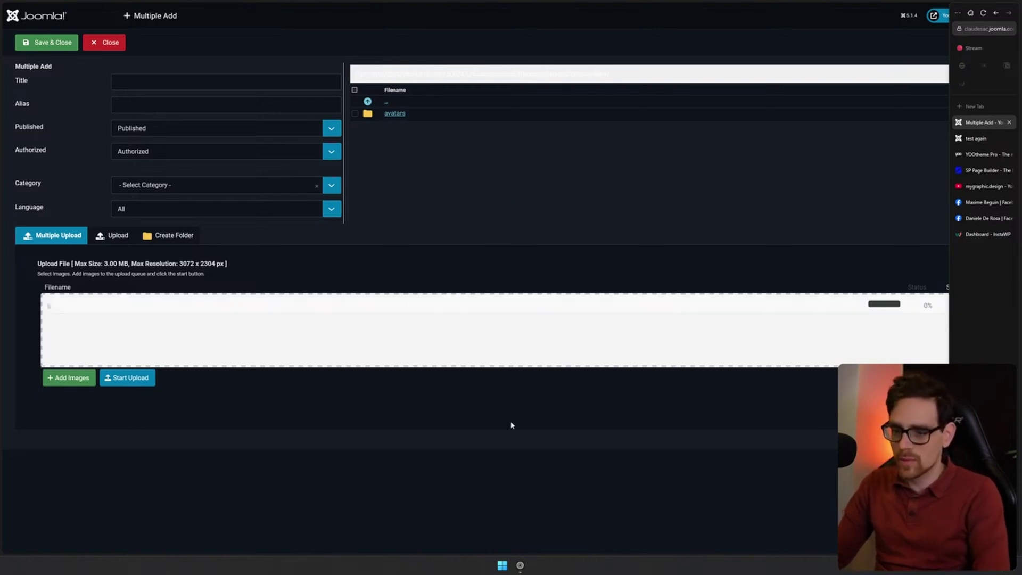
{"action": "left_click_drag", "start_coordinate": [1005, 5], "coordinate": [688, 120]}
{"action": "key", "text": "alt+d"}
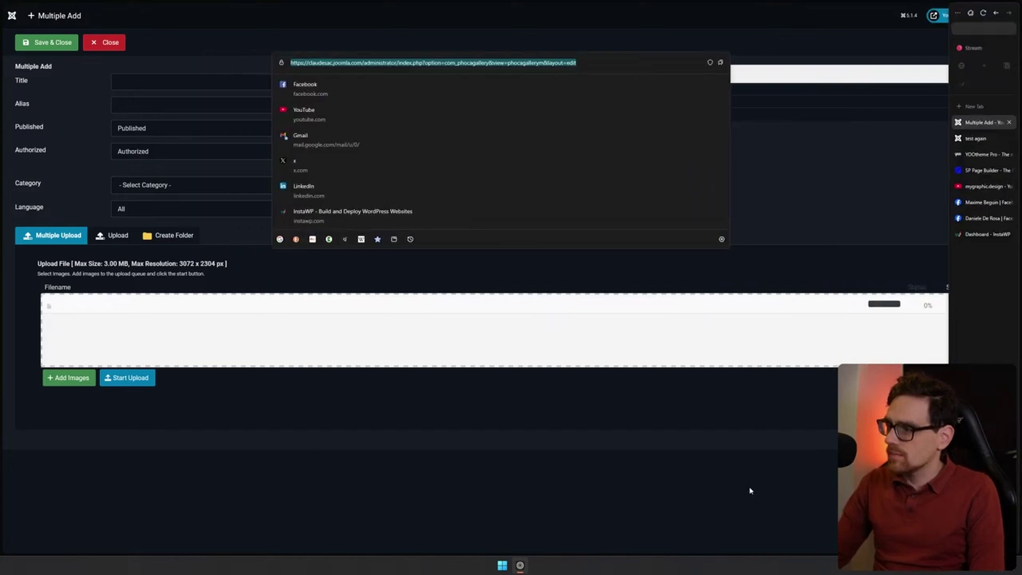
{"action": "type", "text": "ð"}
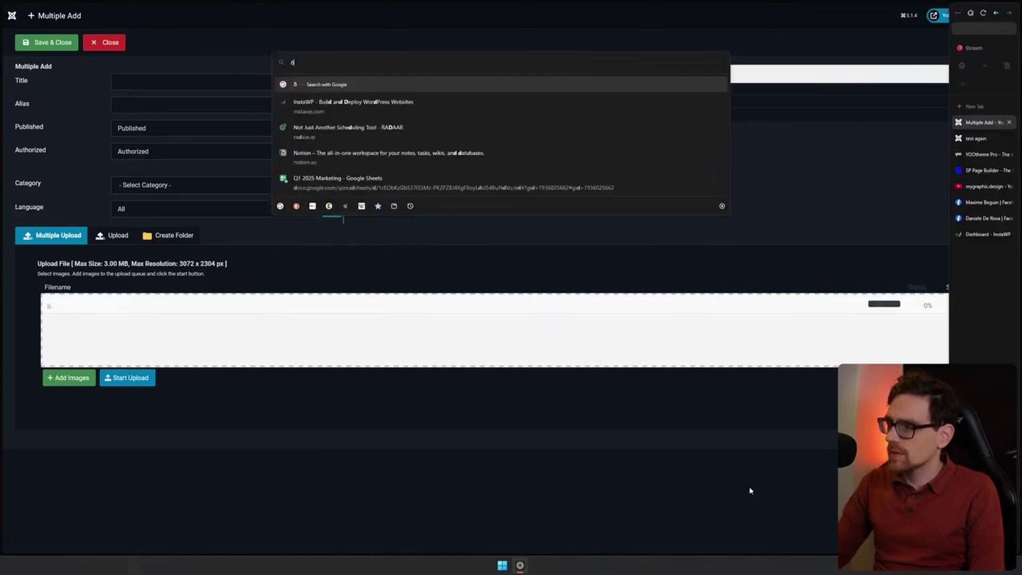
{"action": "left_click", "coordinate": [749, 491]}
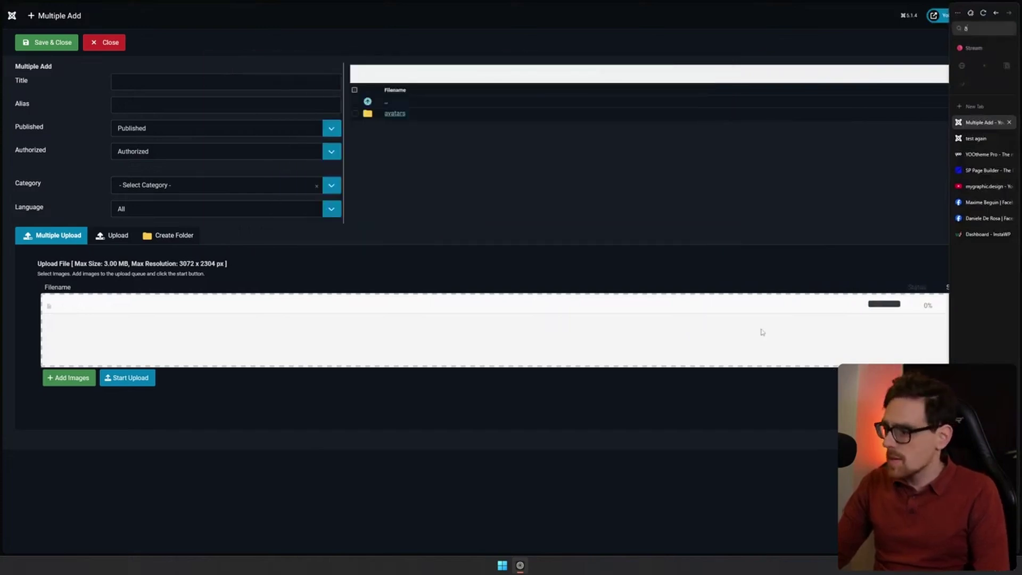
{"action": "key", "text": "ctrl+alt+c"}
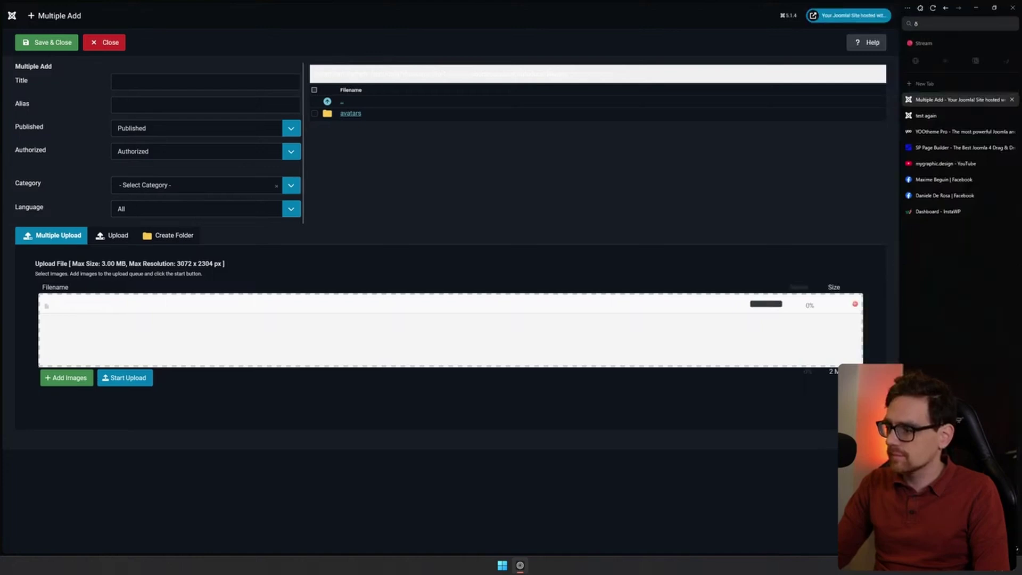
{"action": "key", "text": "ctrl+alt+c"}
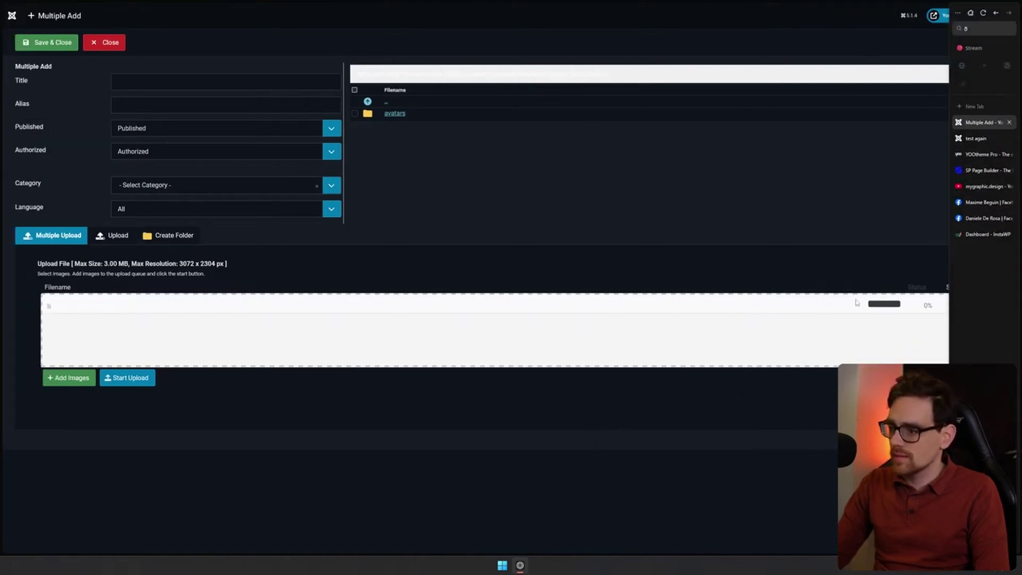
{"action": "left_click", "coordinate": [142, 379]}
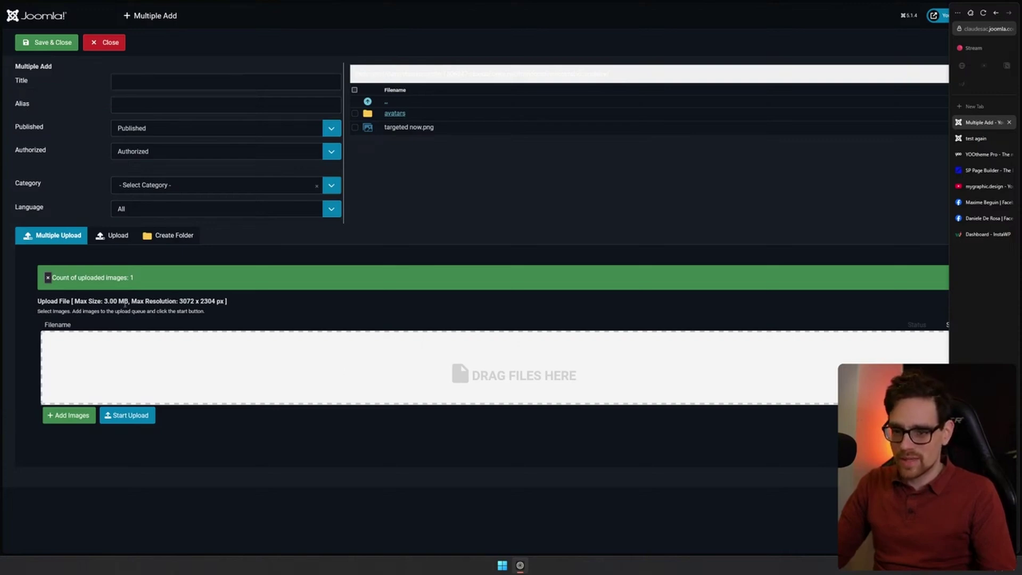
Save a Phoca Gallery image titled 'test' using the file targeted now.png
{"action": "left_click_drag", "start_coordinate": [155, 302], "coordinate": [206, 311]}
{"action": "left_click", "coordinate": [66, 48]}
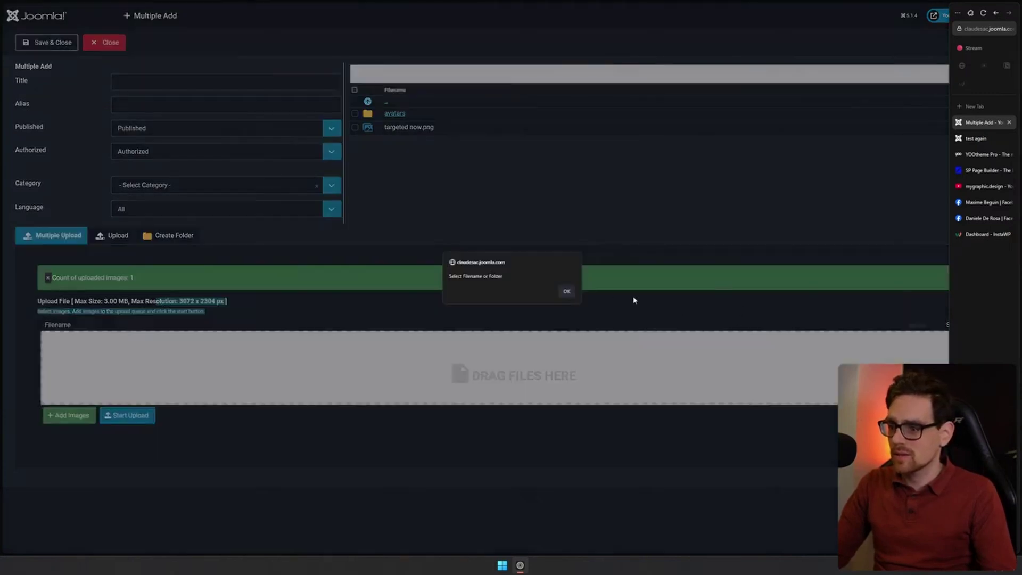
{"action": "left_click", "coordinate": [567, 292]}
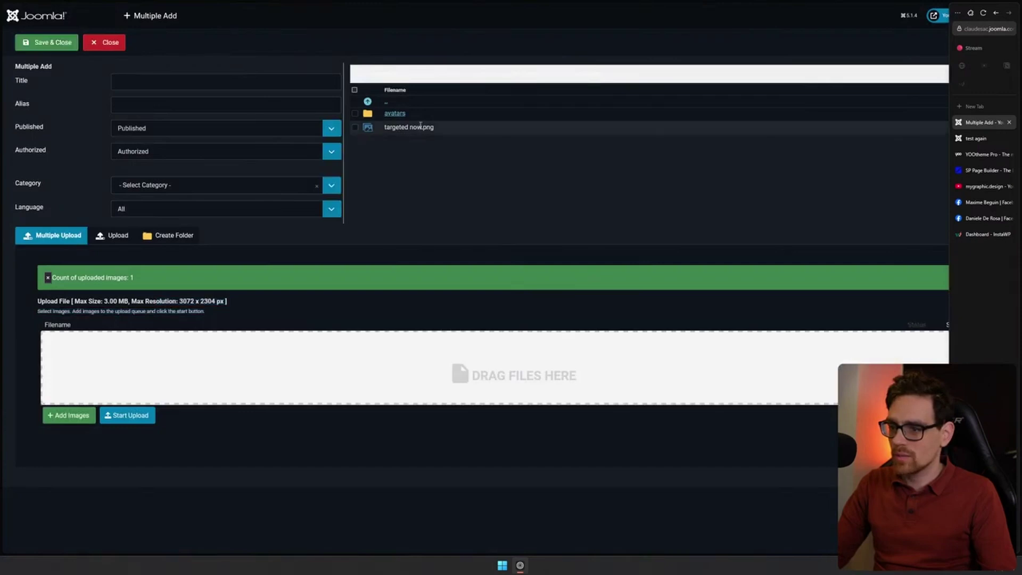
{"action": "left_click", "coordinate": [55, 43]}
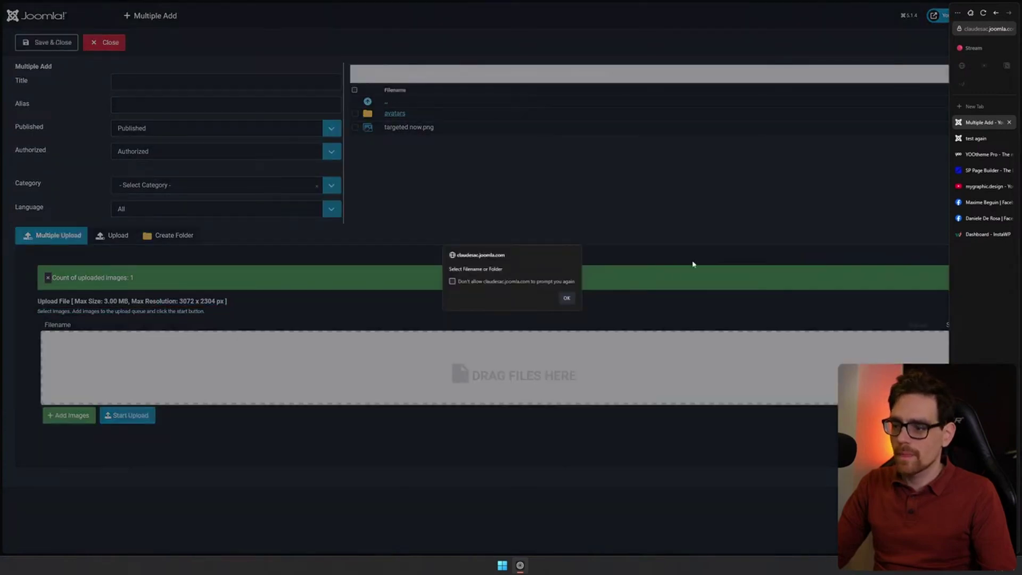
{"action": "left_click", "coordinate": [568, 298]}
{"action": "left_click", "coordinate": [218, 85]}
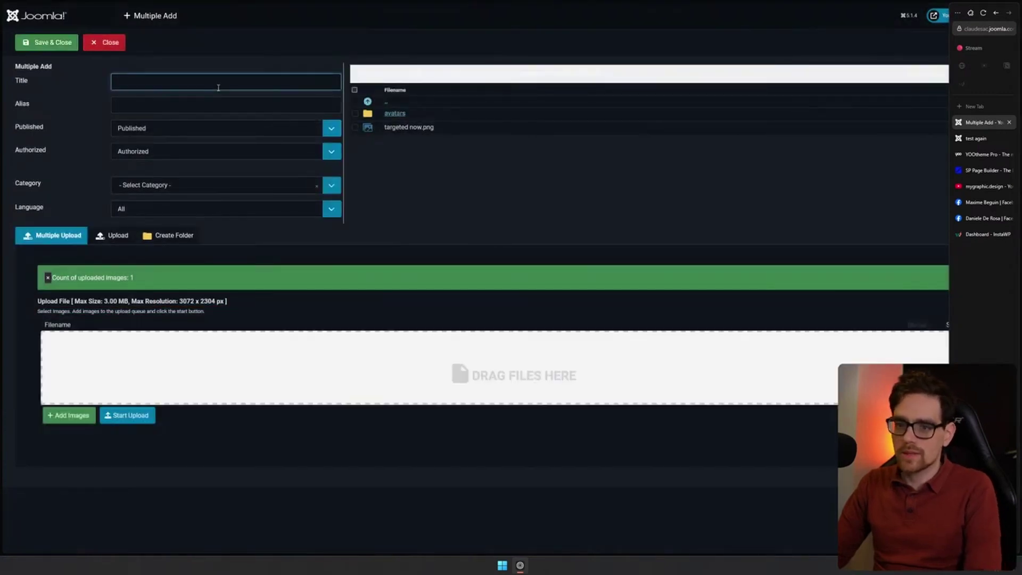
{"action": "type", "text": "test"}
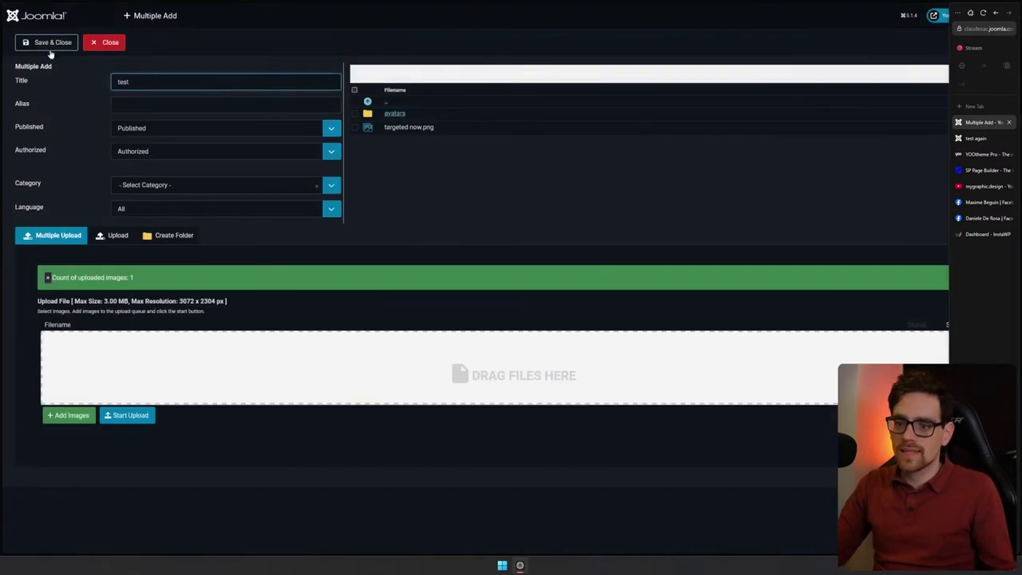
{"action": "left_click", "coordinate": [50, 45]}
{"action": "left_click", "coordinate": [420, 127]}
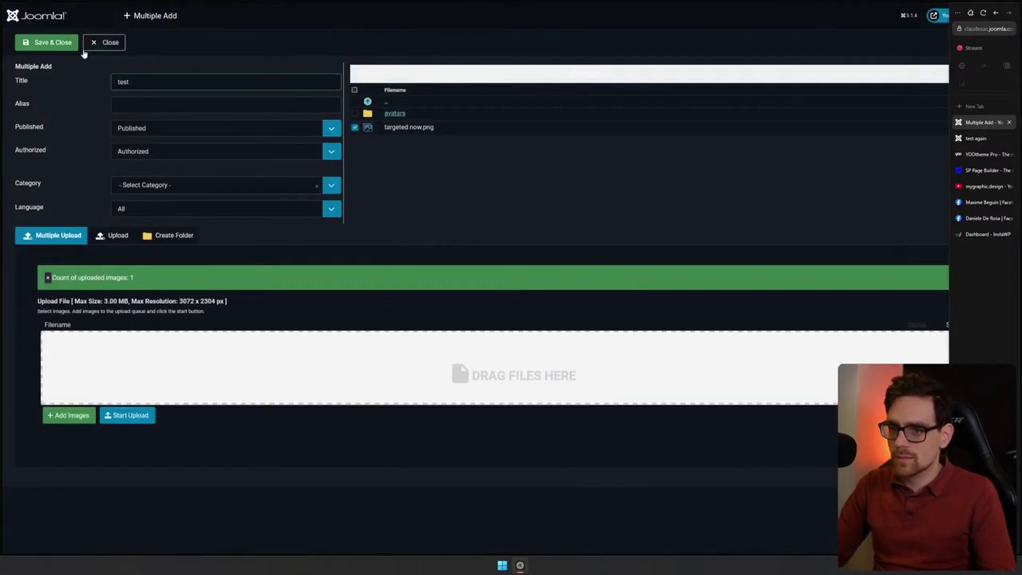
{"action": "left_click", "coordinate": [55, 47]}
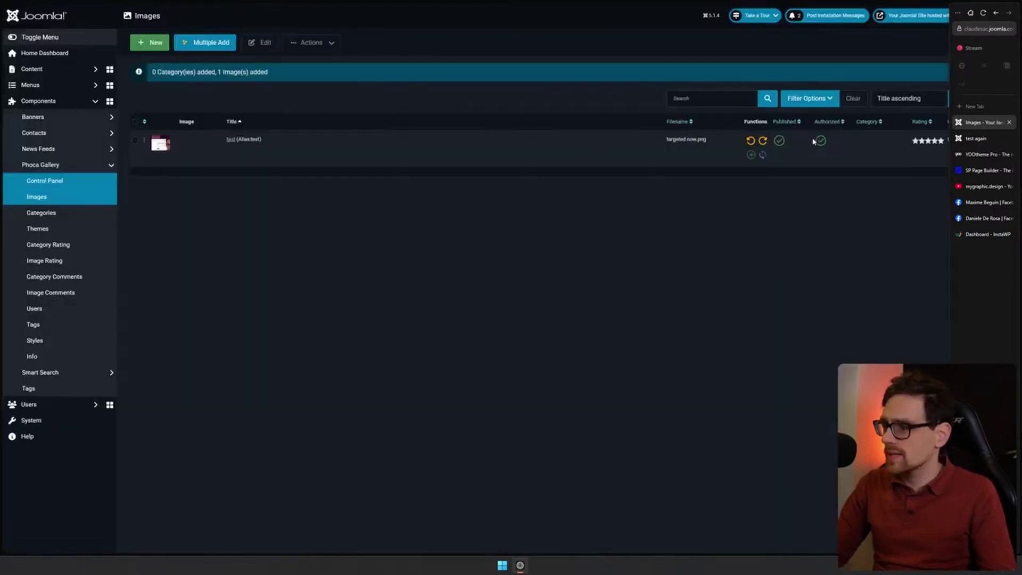
Expand the Content and Menus sections of the admin sidebar
{"action": "left_click", "coordinate": [37, 70]}
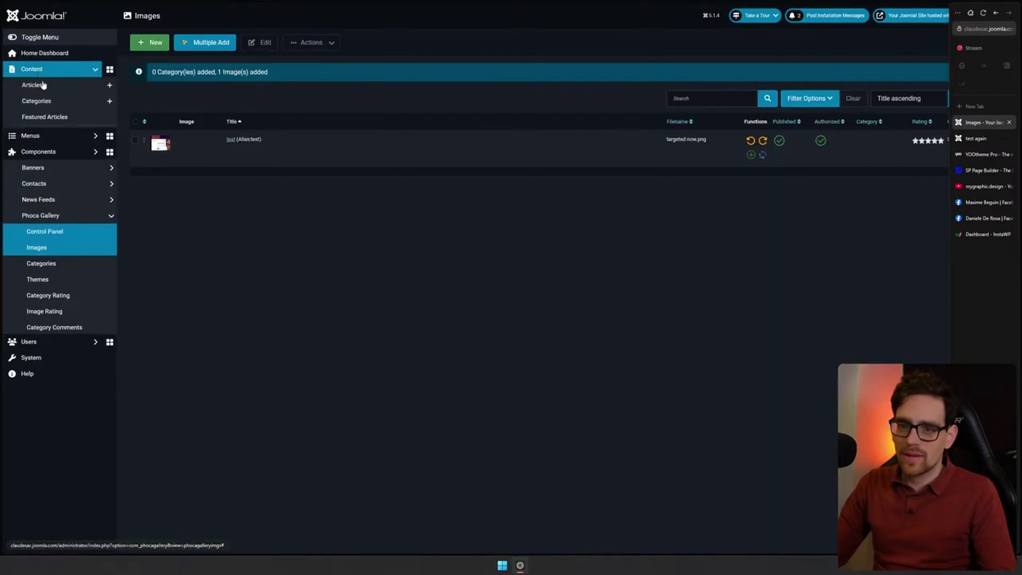
{"action": "left_click", "coordinate": [47, 105]}
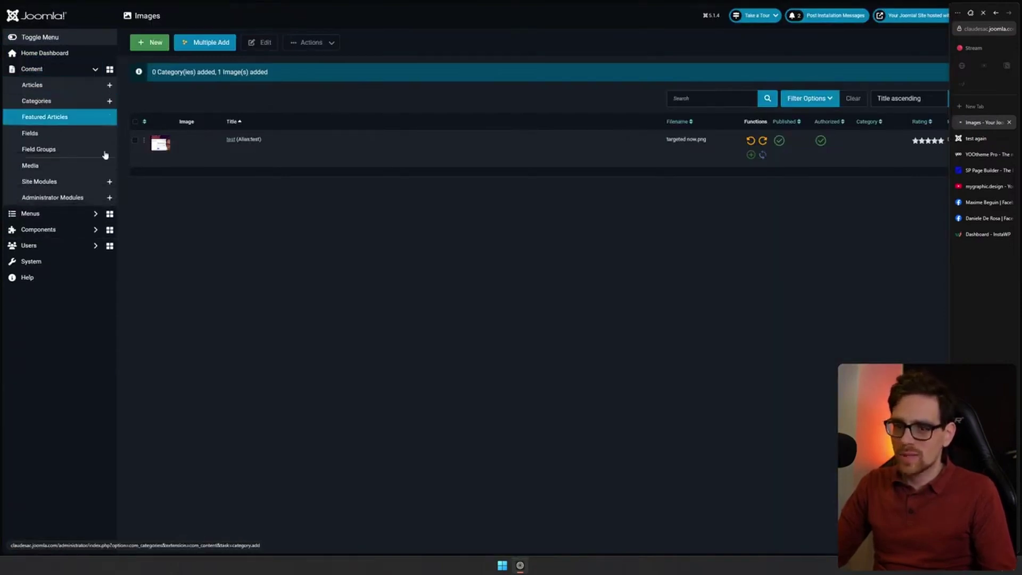
{"action": "left_click", "coordinate": [65, 213]}
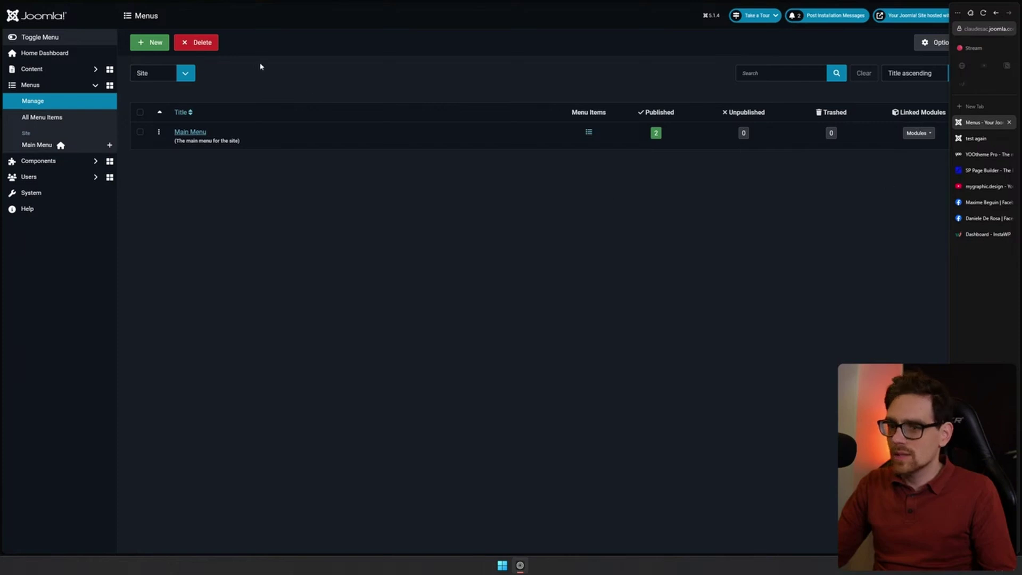
View and close Main Menu's settings, cancel a new menu, then start a new Main Menu item
{"action": "left_click", "coordinate": [190, 132]}
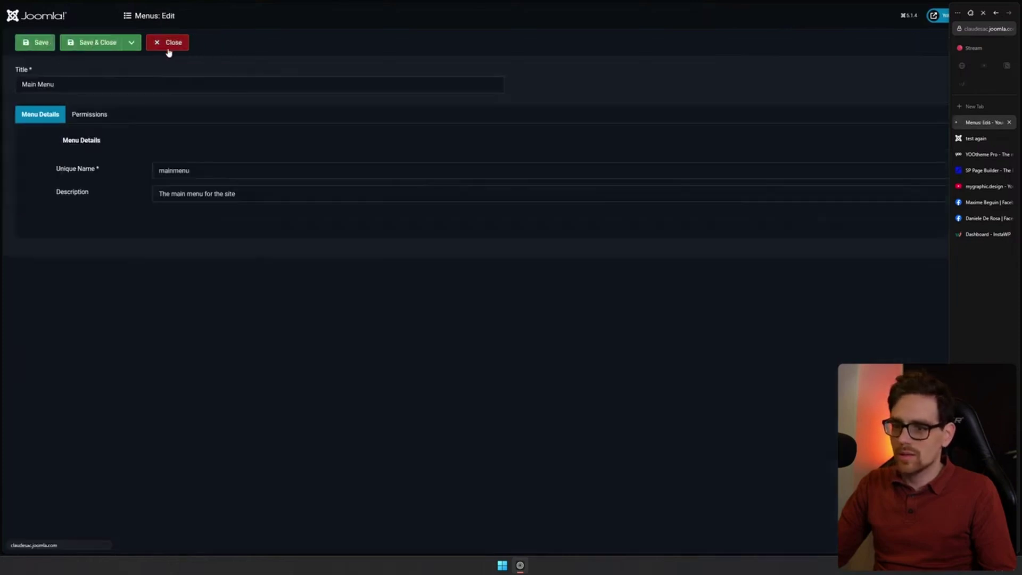
{"action": "left_click", "coordinate": [168, 49]}
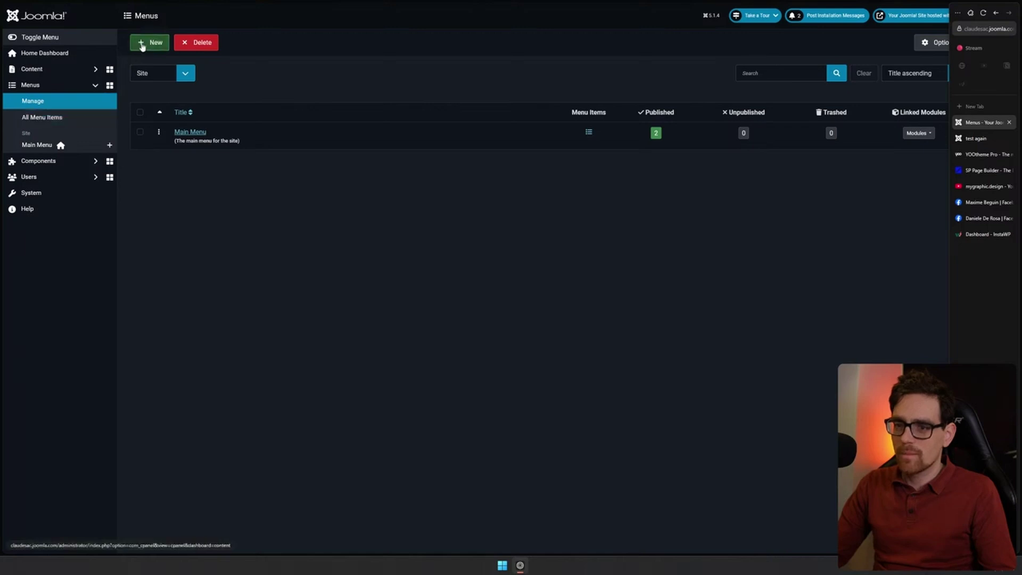
{"action": "left_click", "coordinate": [142, 44]}
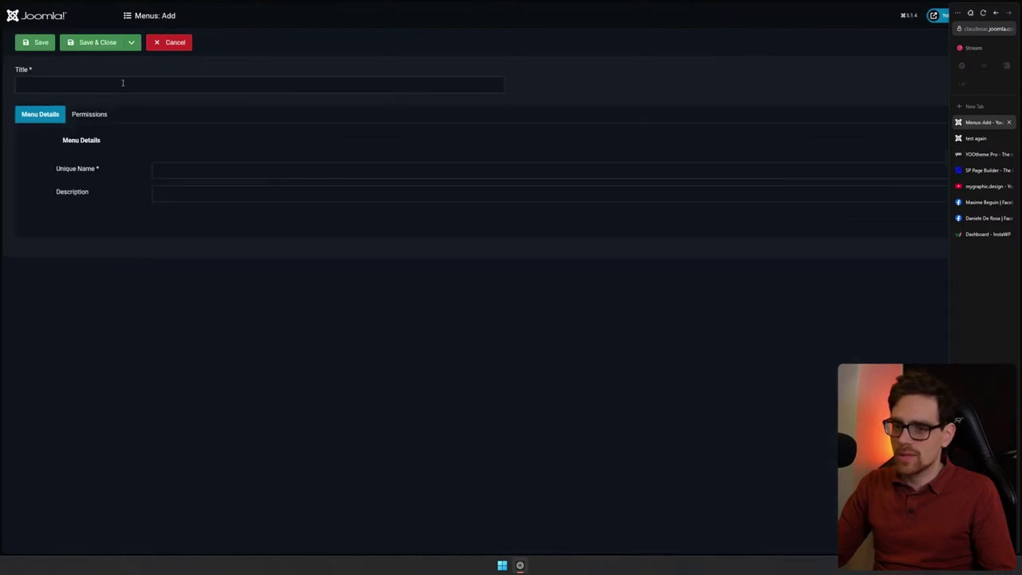
{"action": "left_click", "coordinate": [172, 45]}
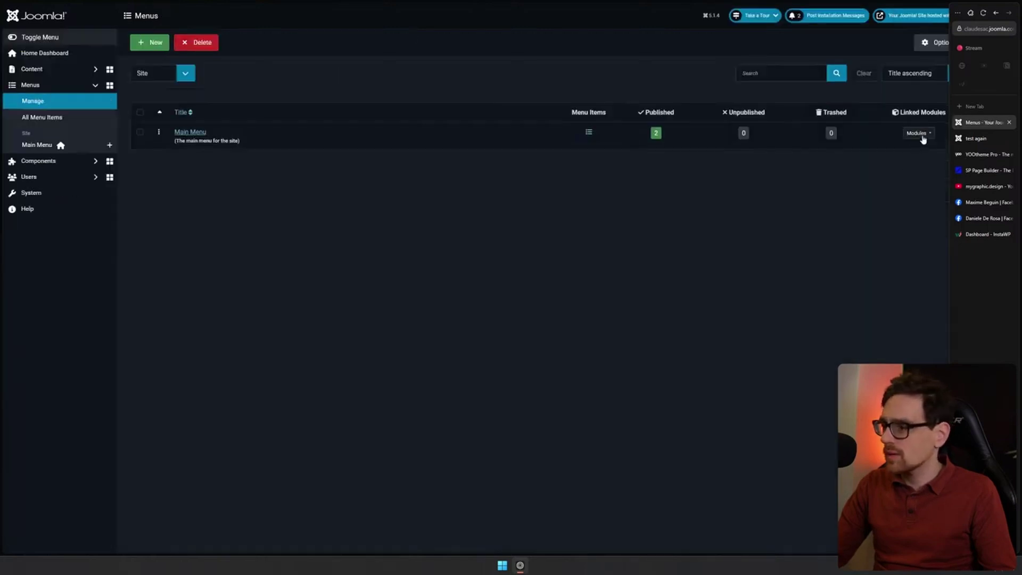
{"action": "left_click", "coordinate": [109, 145]}
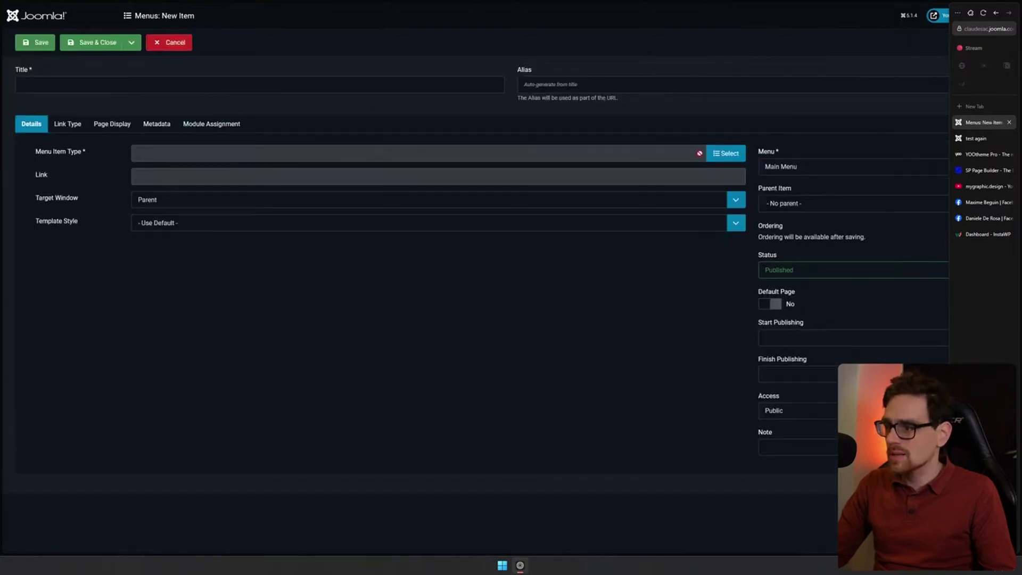
Create a Main Menu item titled 'Photos' of type Phoca Gallery List Of Categories and save it
{"action": "left_click", "coordinate": [729, 154]}
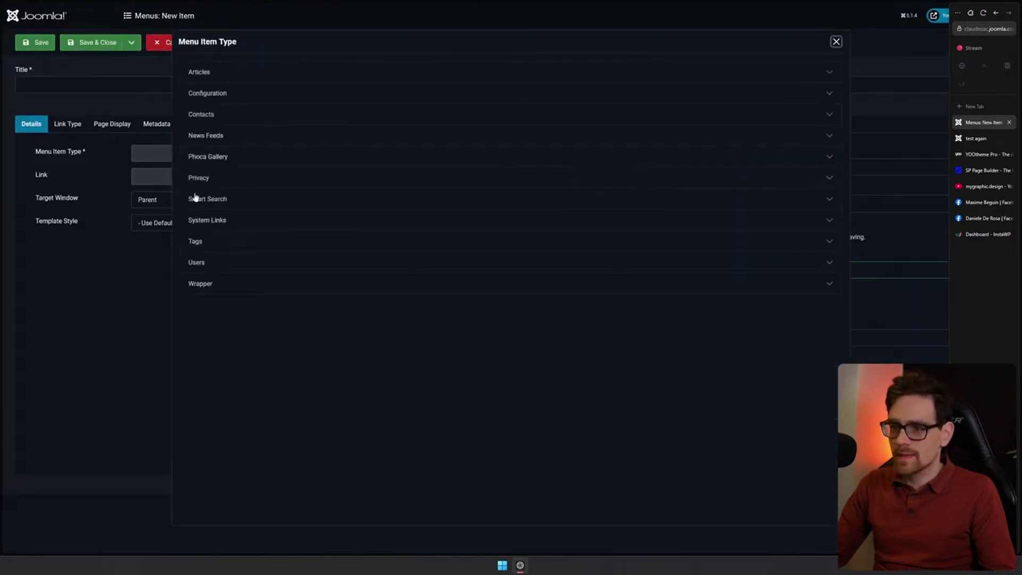
{"action": "left_click", "coordinate": [207, 158]}
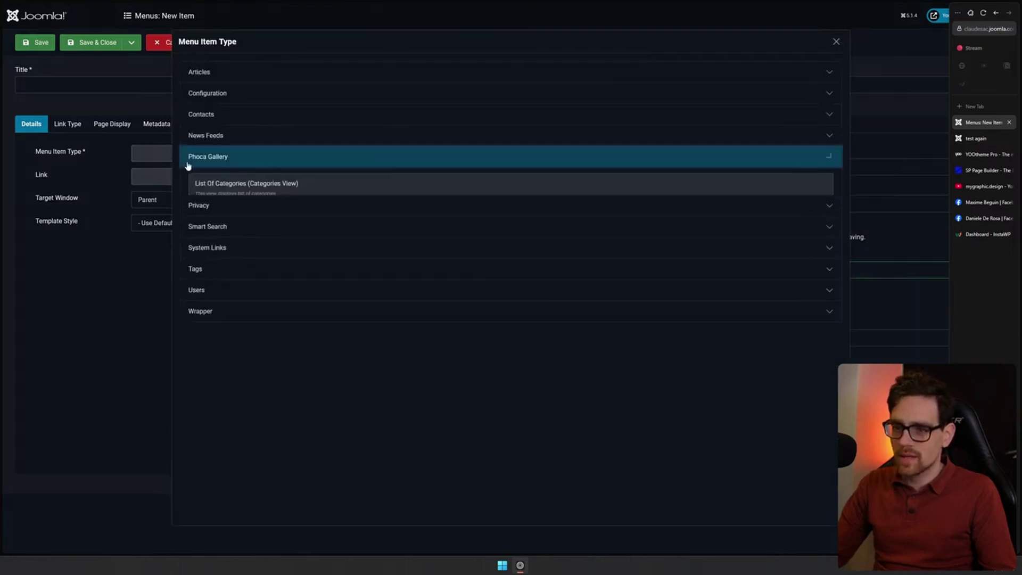
{"action": "left_click", "coordinate": [319, 185]}
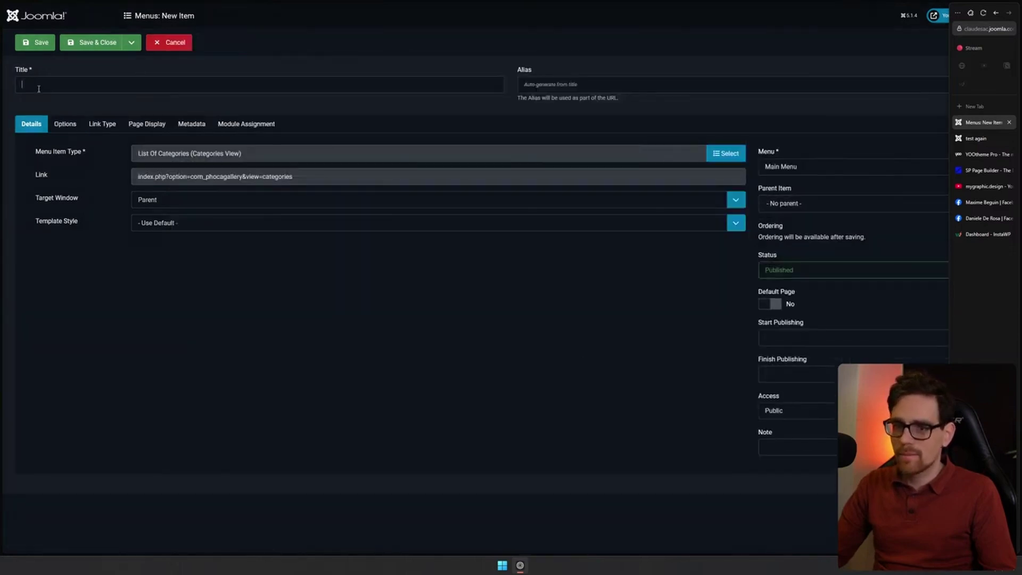
{"action": "left_click", "coordinate": [38, 89]}
{"action": "type", "text": "Photo"}
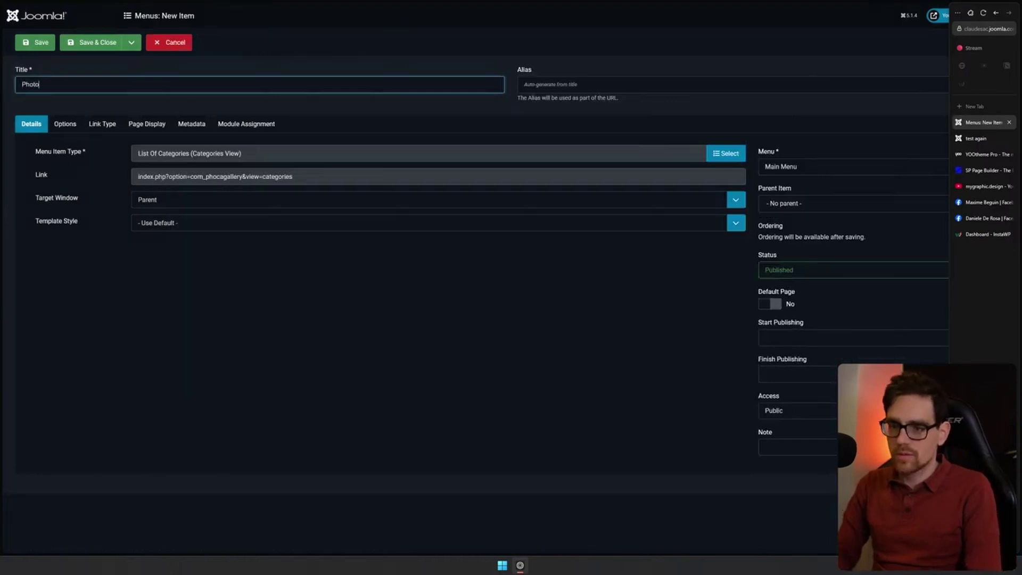
{"action": "type", "text": "s"}
{"action": "left_click", "coordinate": [89, 42]}
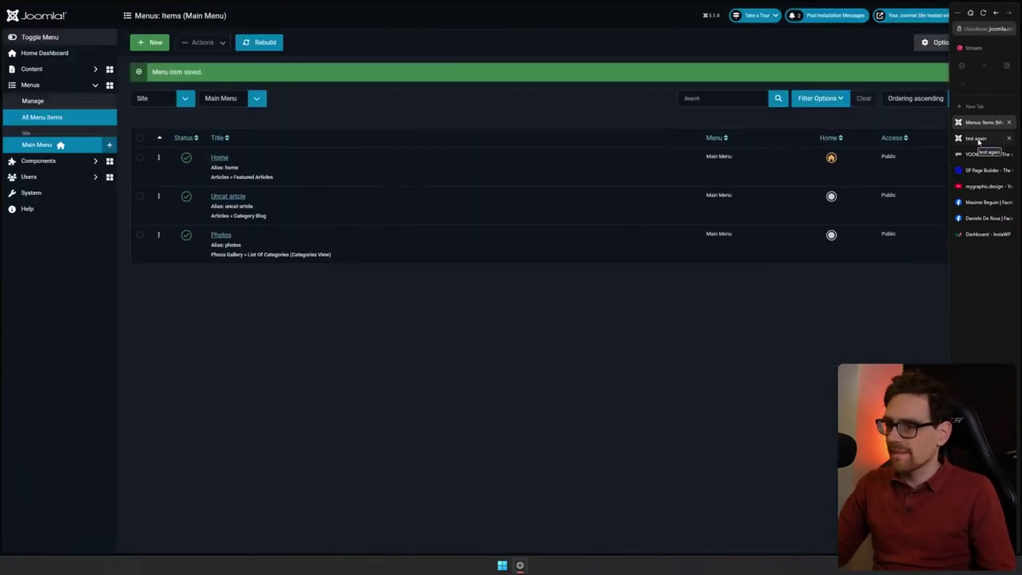
{"action": "left_click", "coordinate": [977, 139]}
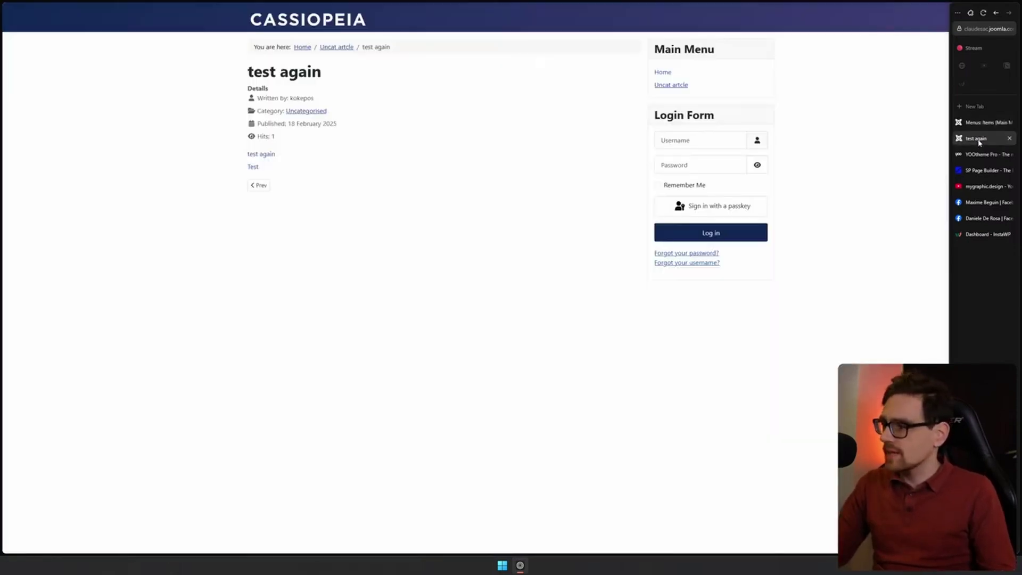
{"action": "left_click", "coordinate": [314, 29]}
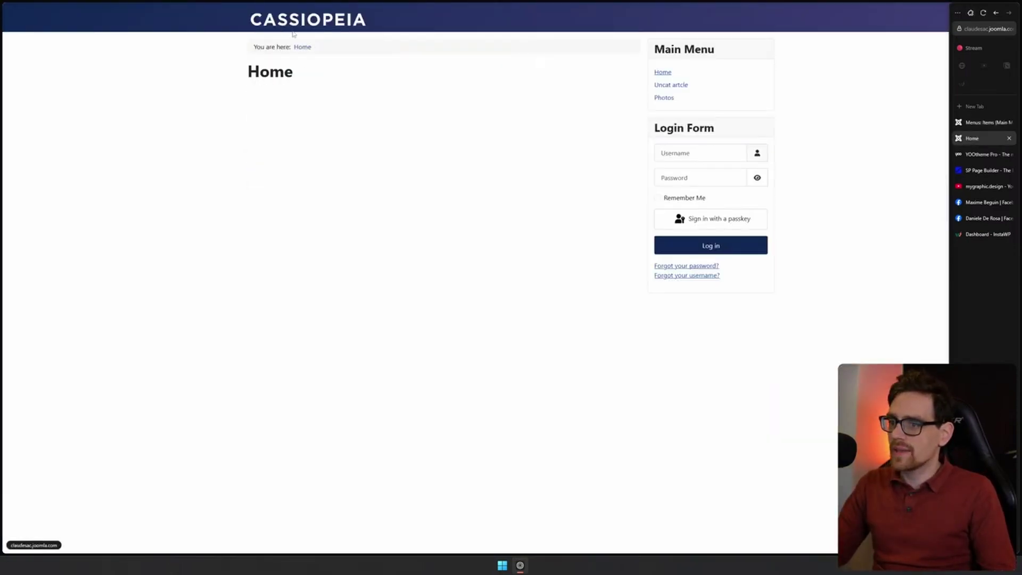
{"action": "left_click", "coordinate": [666, 99]}
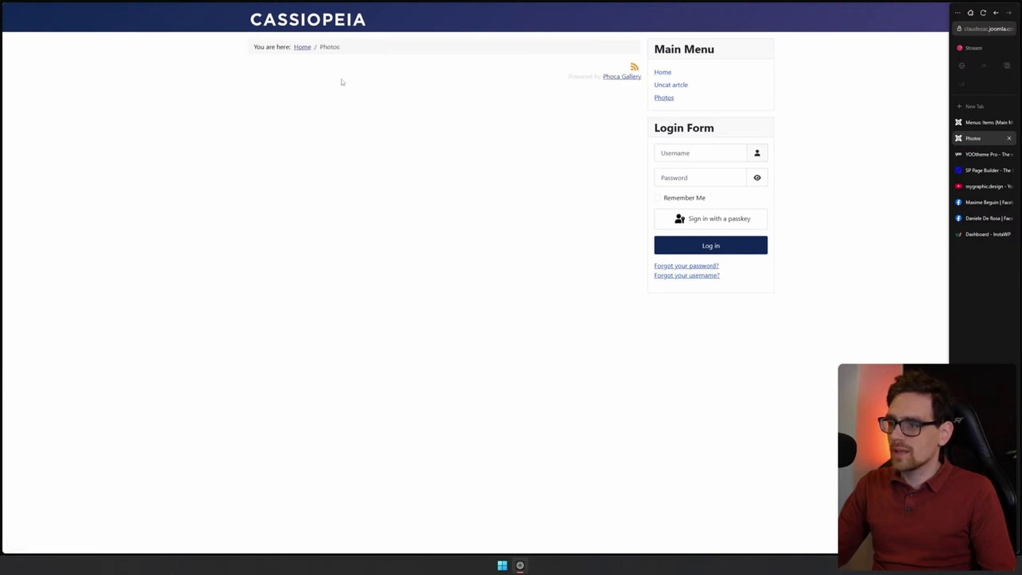
{"action": "left_click", "coordinate": [977, 124]}
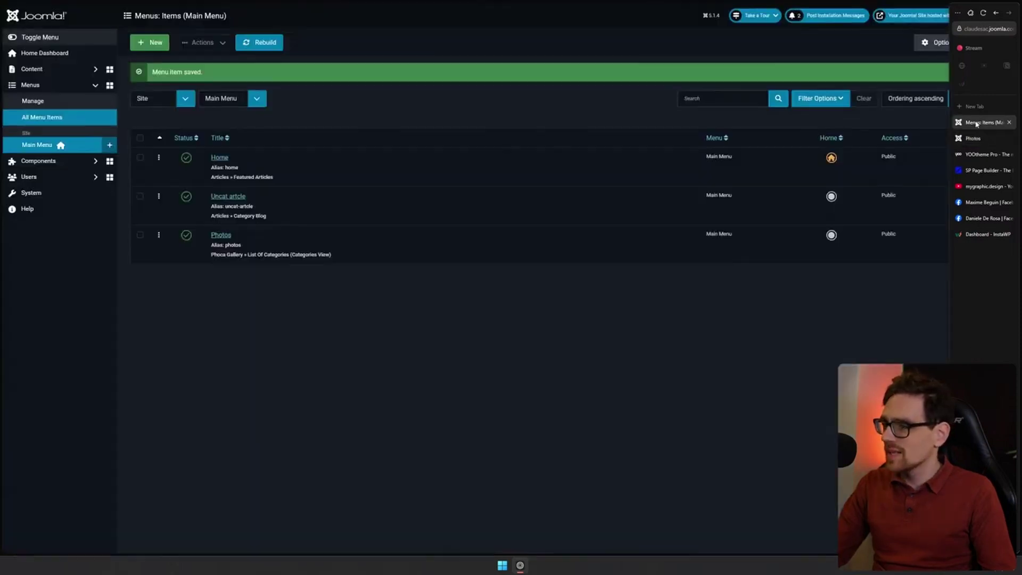
{"action": "left_click", "coordinate": [219, 237]}
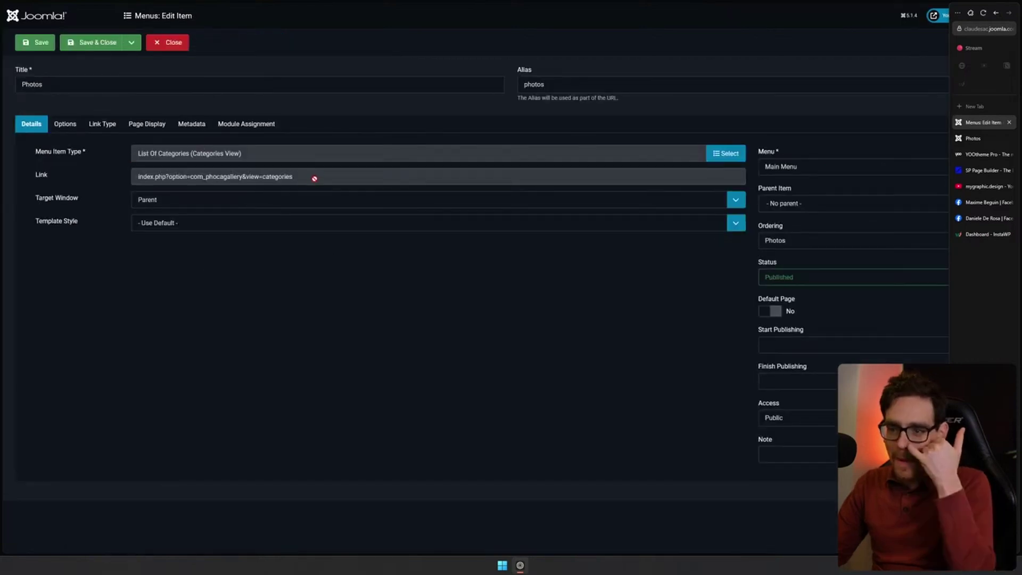
{"action": "left_click_drag", "start_coordinate": [314, 178], "coordinate": [137, 181]}
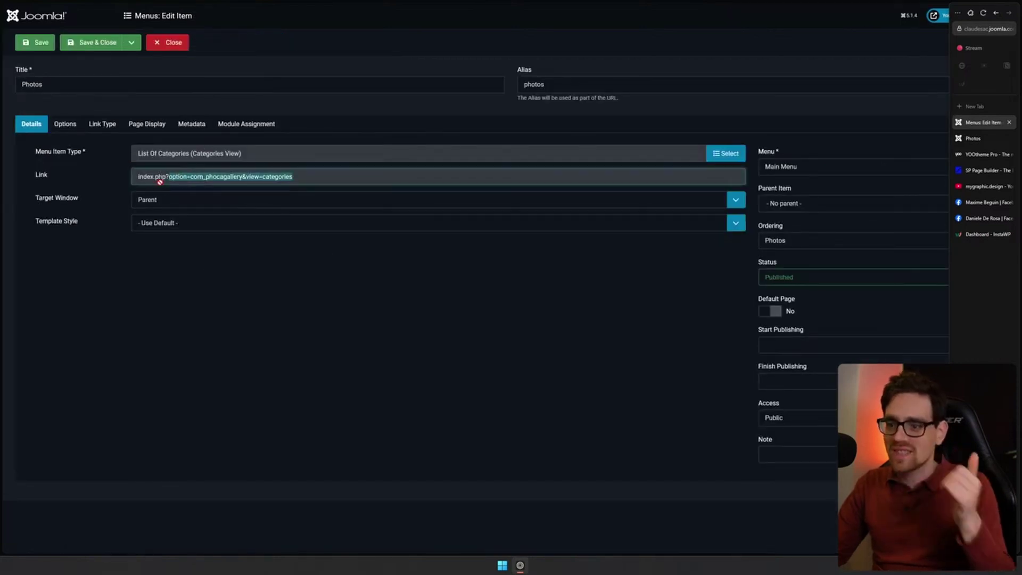
{"action": "left_click", "coordinate": [64, 127]}
{"action": "left_click", "coordinate": [102, 125]}
{"action": "left_click", "coordinate": [147, 127]}
{"action": "left_click", "coordinate": [247, 123]}
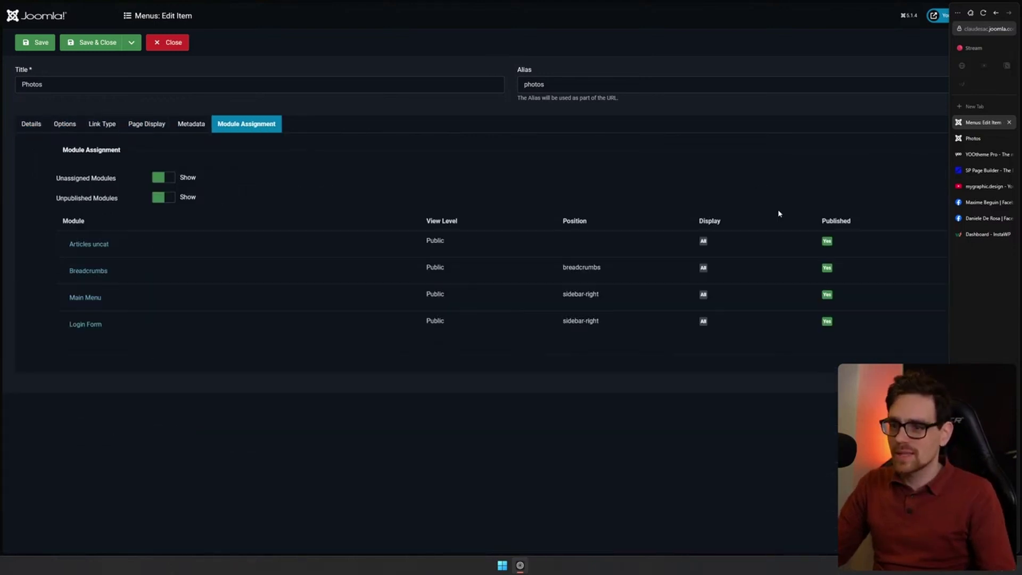
{"action": "left_click", "coordinate": [160, 42]}
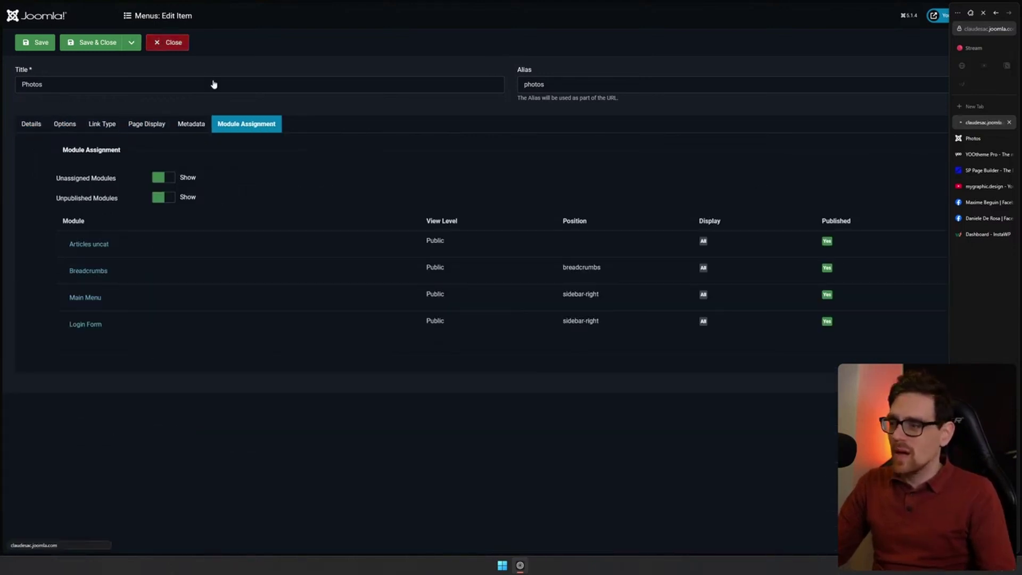
{"action": "left_click", "coordinate": [37, 160]}
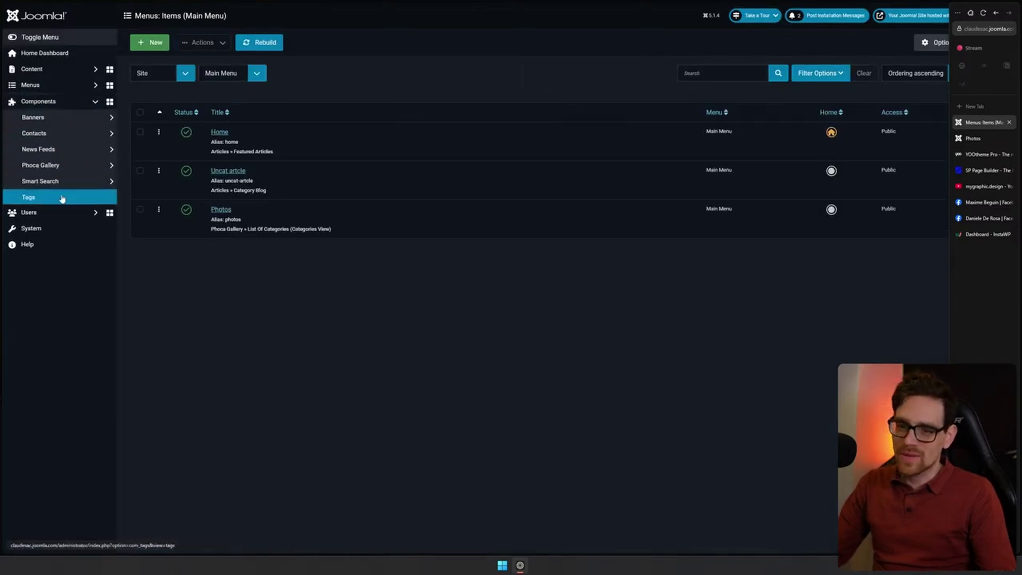
{"action": "left_click", "coordinate": [32, 198]}
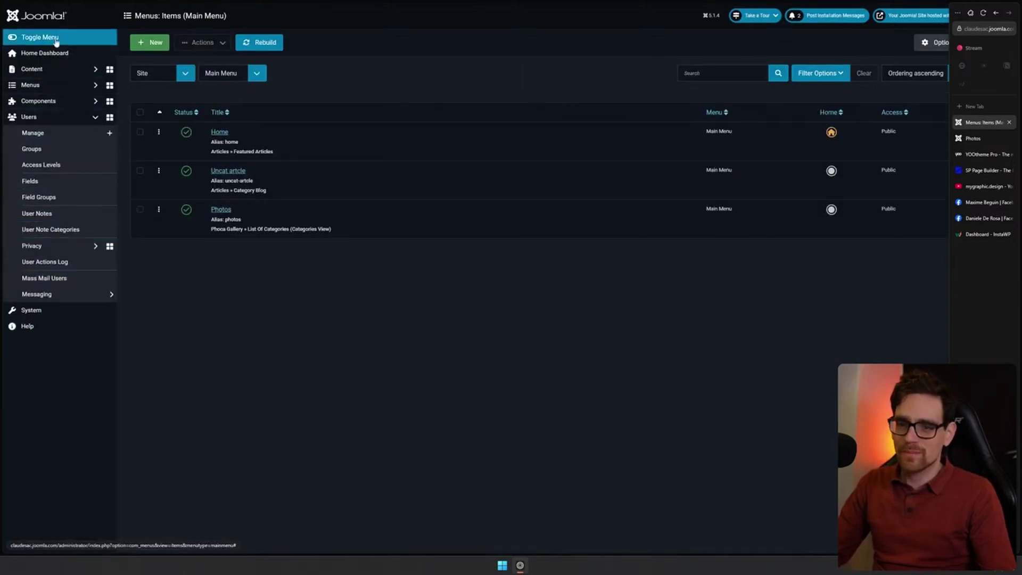
{"action": "left_click", "coordinate": [80, 118]}
{"action": "left_click", "coordinate": [86, 71]}
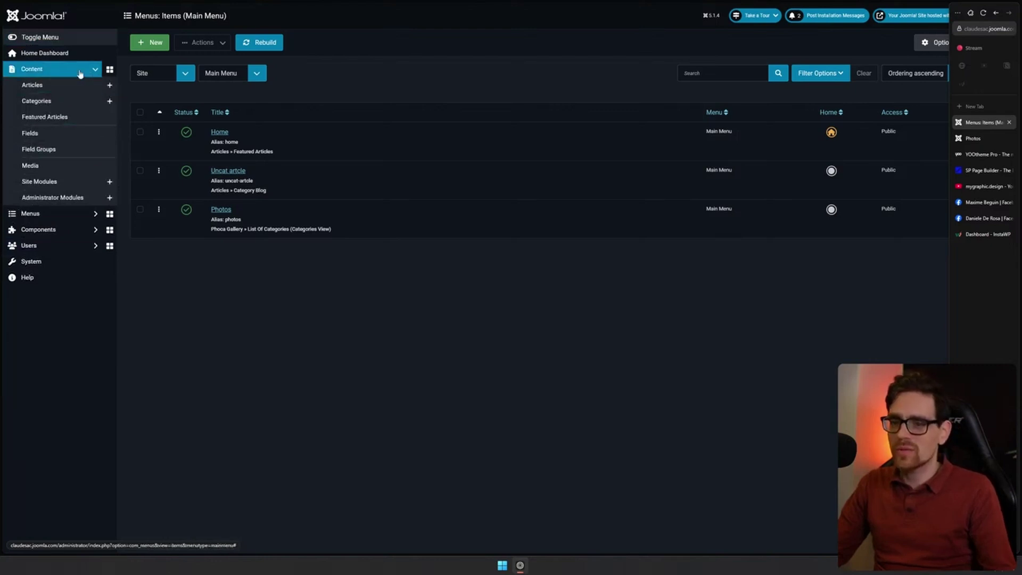
{"action": "left_click", "coordinate": [81, 71]}
{"action": "left_click", "coordinate": [257, 73]}
{"action": "left_click", "coordinate": [641, 413]}
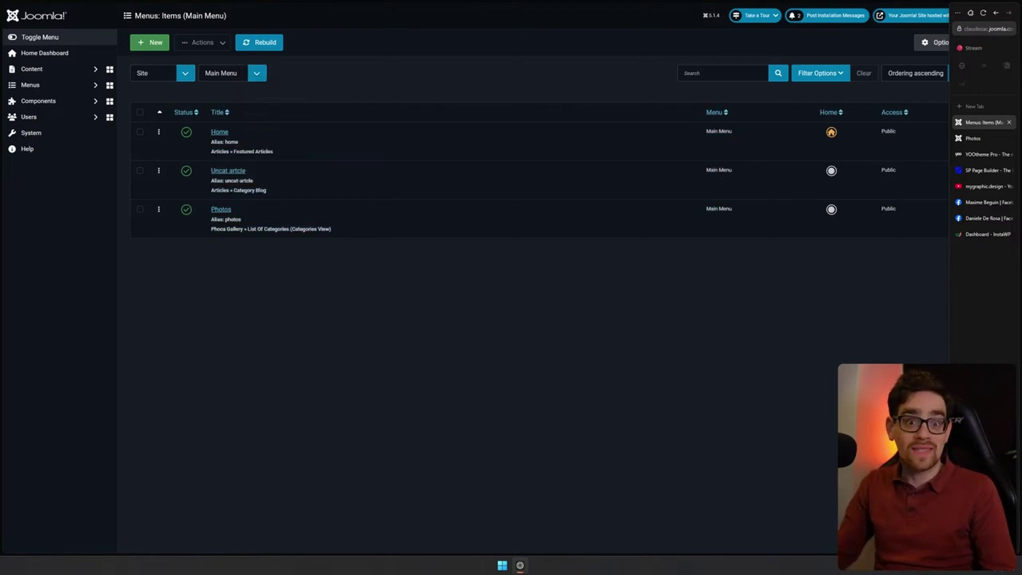
Launch YOOtheme Pro's live Kojiro restaurant demo, scroll through it, and open its navigation menu
{"action": "left_click", "coordinate": [985, 154]}
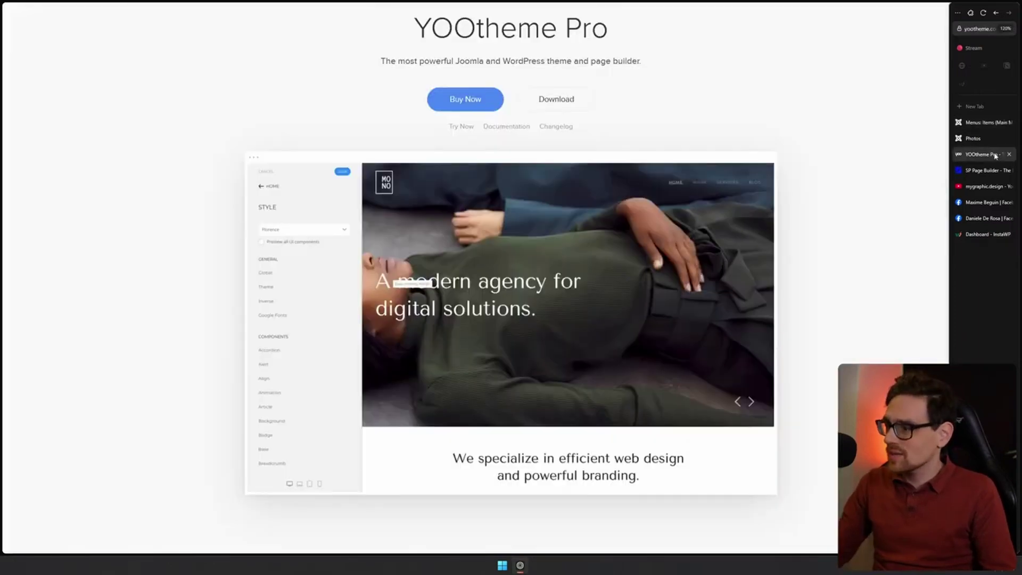
{"action": "left_click", "coordinate": [461, 126]}
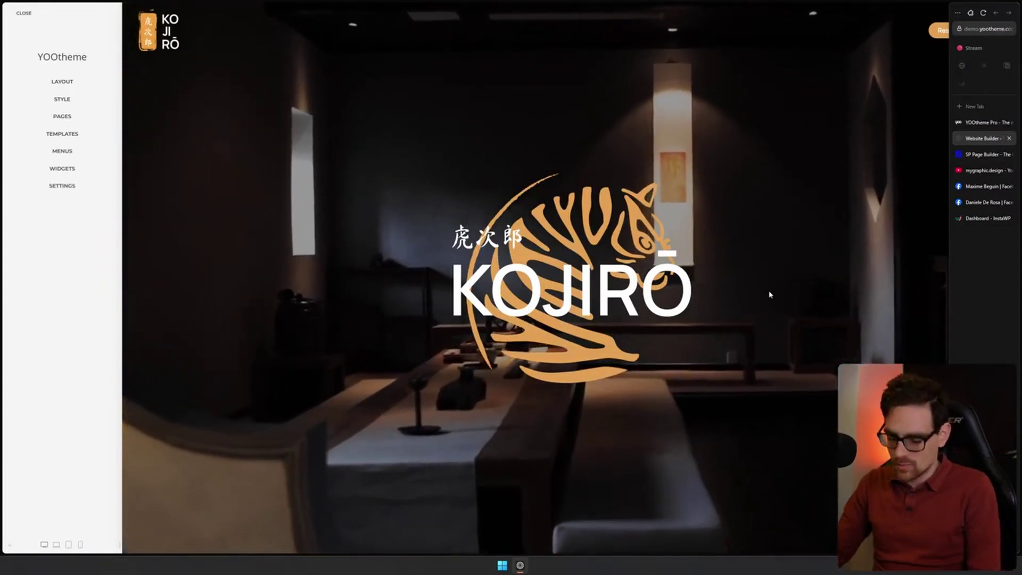
{"action": "key", "text": "ctrl+alt+c"}
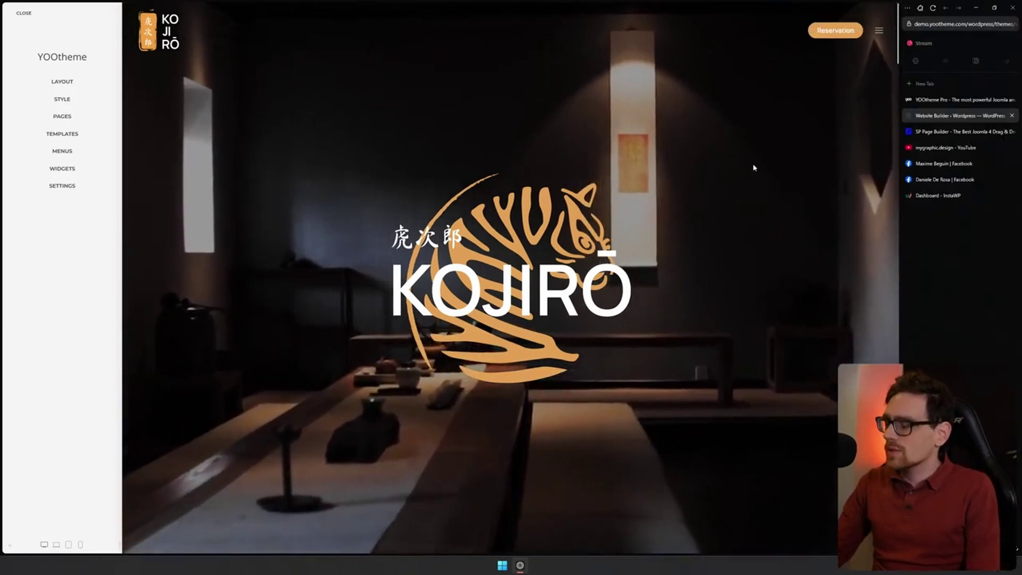
{"action": "key", "text": "ctrl+alt+c"}
{"action": "scroll", "coordinate": [766, 223], "scroll_direction": "down", "scroll_amount": 1}
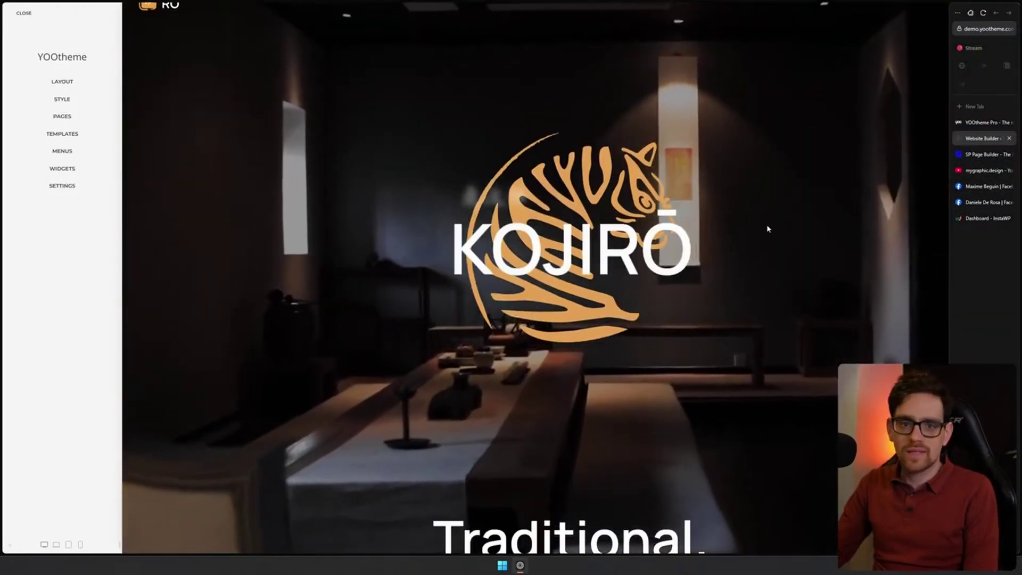
{"action": "key", "text": "ctrl+alt+c"}
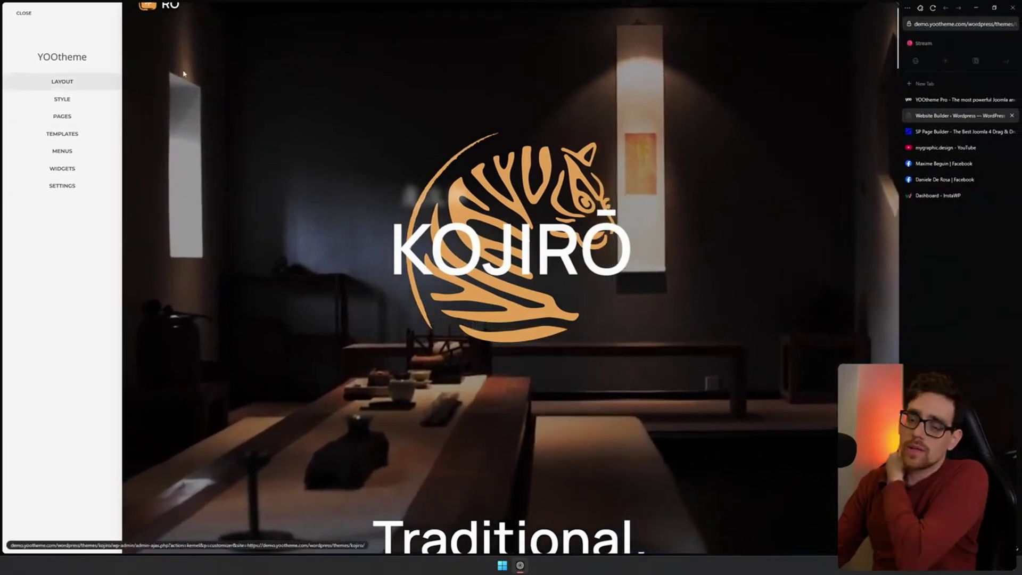
{"action": "scroll", "coordinate": [842, 80], "scroll_direction": "up", "scroll_amount": 1}
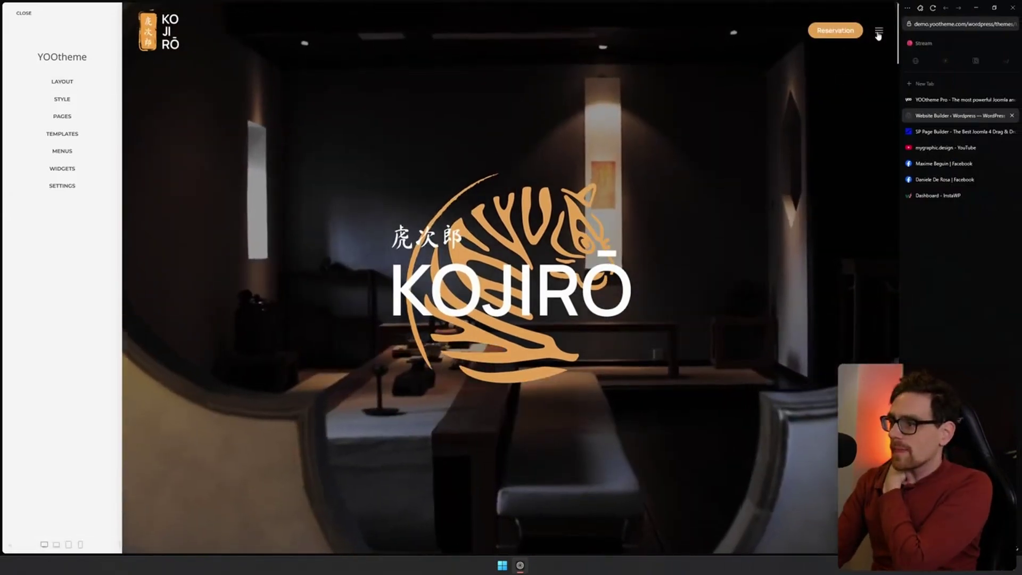
{"action": "left_click", "coordinate": [878, 31]}
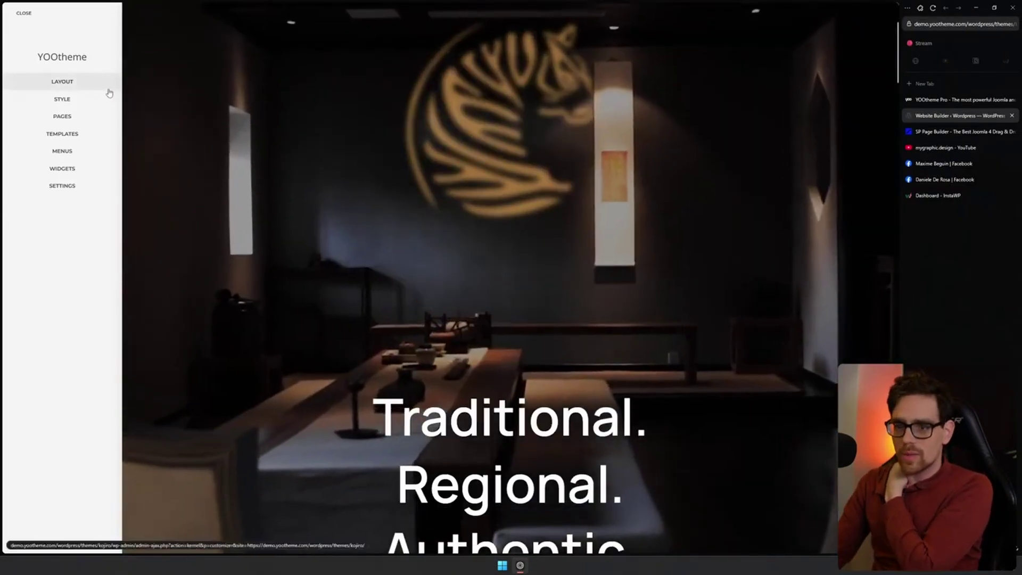
In Layout > Site, set the logo text to 'Techies Reviews' and clear the logo image path
{"action": "left_click", "coordinate": [79, 82]}
{"action": "left_click", "coordinate": [71, 86]}
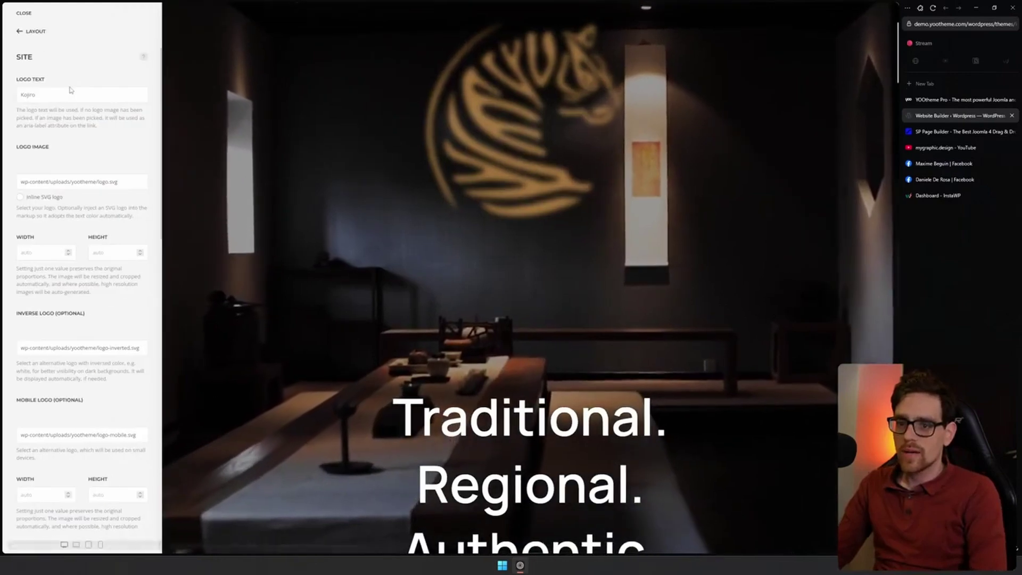
{"action": "left_click", "coordinate": [71, 95]}
{"action": "double_click", "coordinate": [71, 94]}
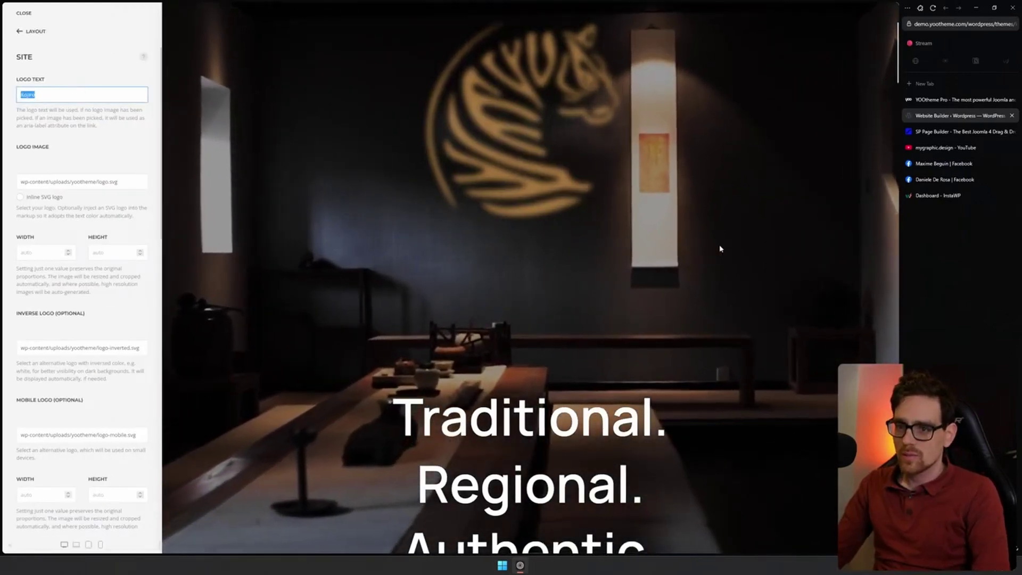
{"action": "type", "text": "asdfasdf"}
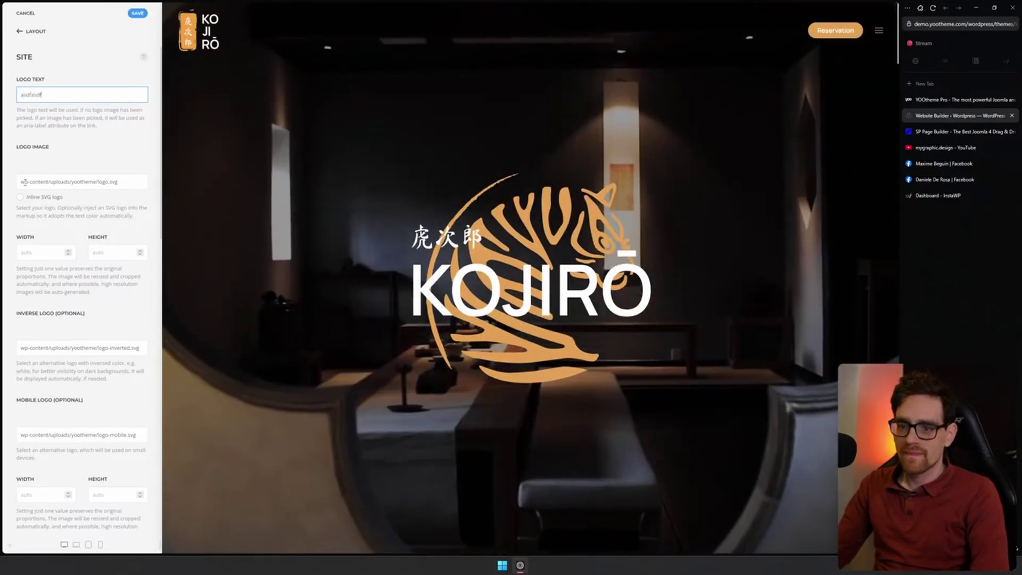
{"action": "double_click", "coordinate": [39, 182]}
{"action": "key", "text": "ctrl+a"}
{"action": "key", "text": "BackSpace"}
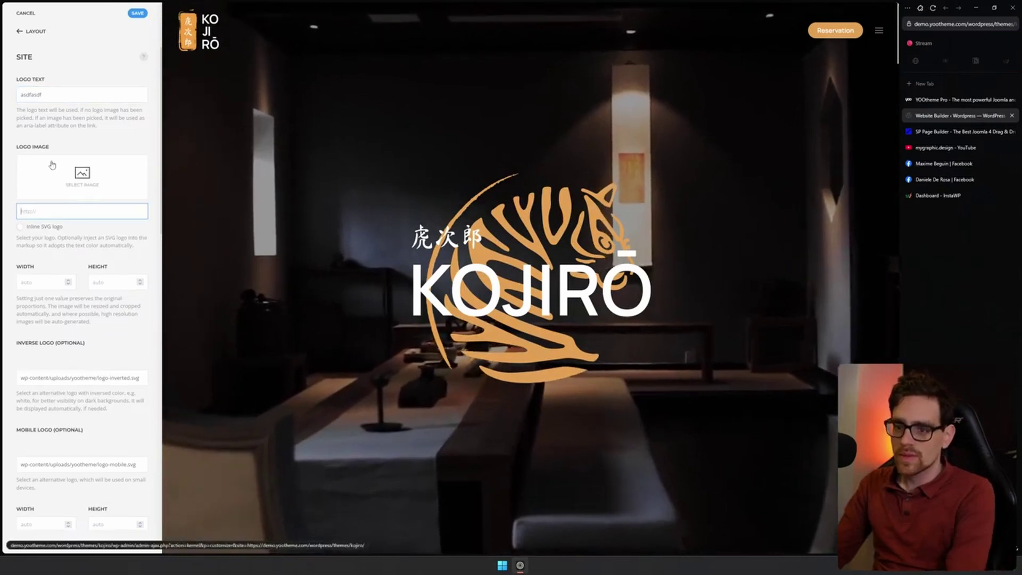
{"action": "double_click", "coordinate": [31, 94]}
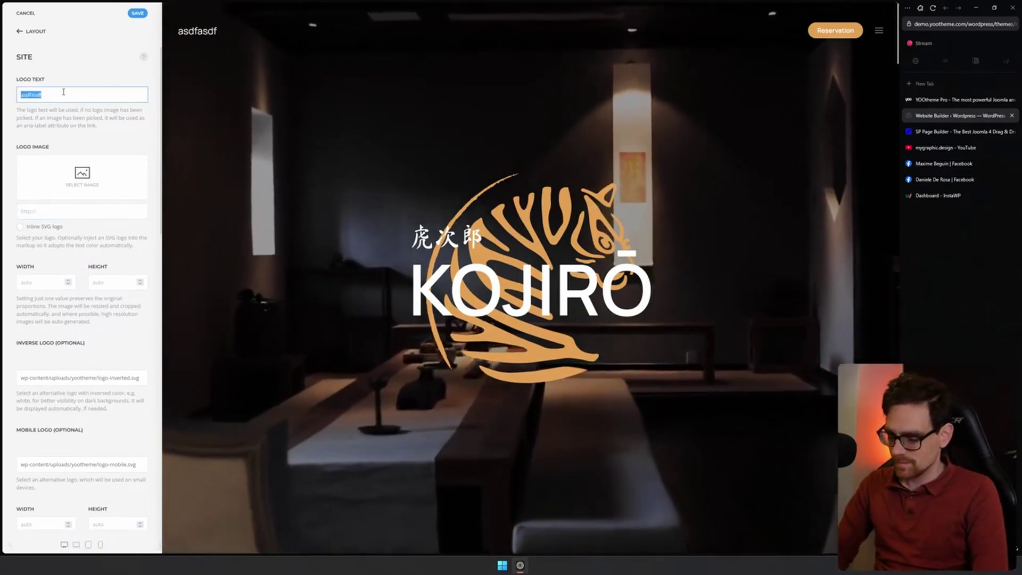
{"action": "type", "text": "Techies Reviews"}
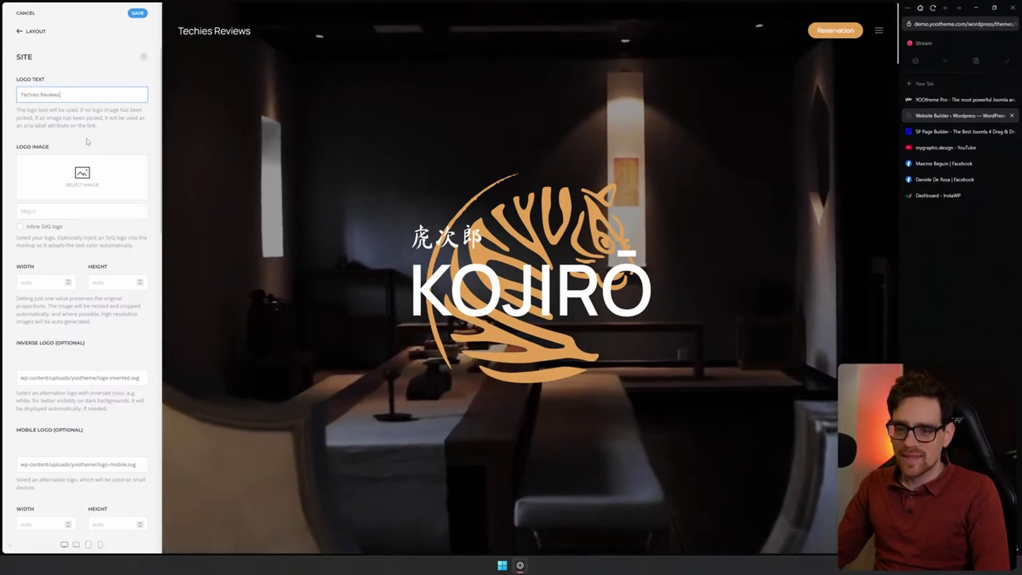
Open the Footer layout in the page builder after briefly viewing the Bottom section
{"action": "left_click", "coordinate": [32, 31]}
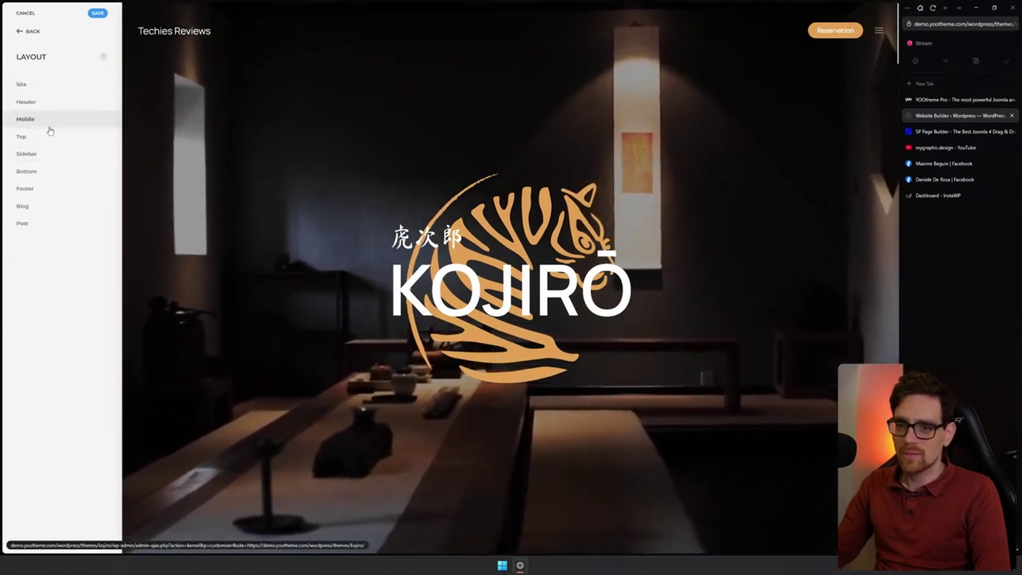
{"action": "left_click", "coordinate": [50, 171]}
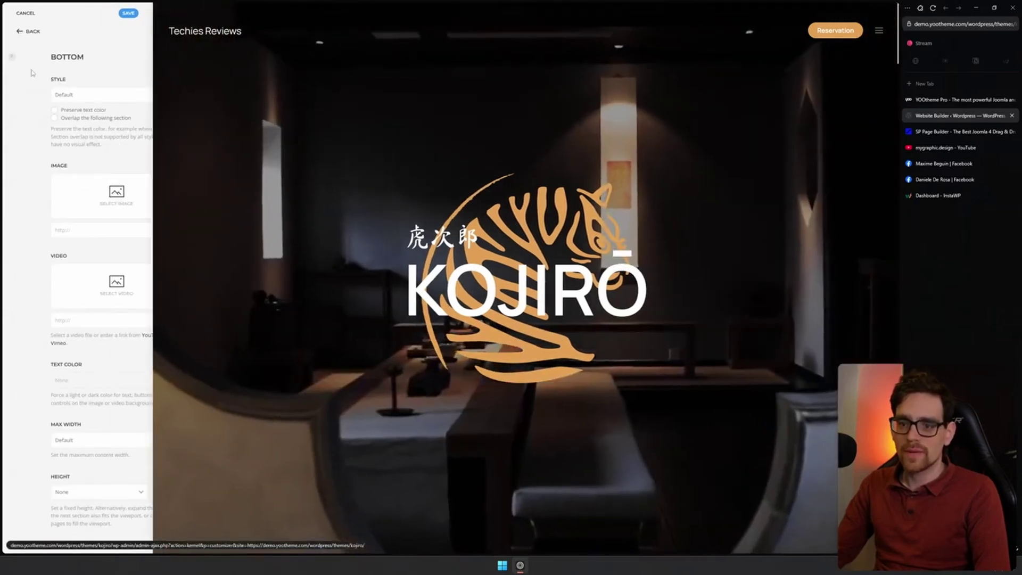
{"action": "left_click", "coordinate": [29, 31]}
{"action": "left_click", "coordinate": [24, 187]}
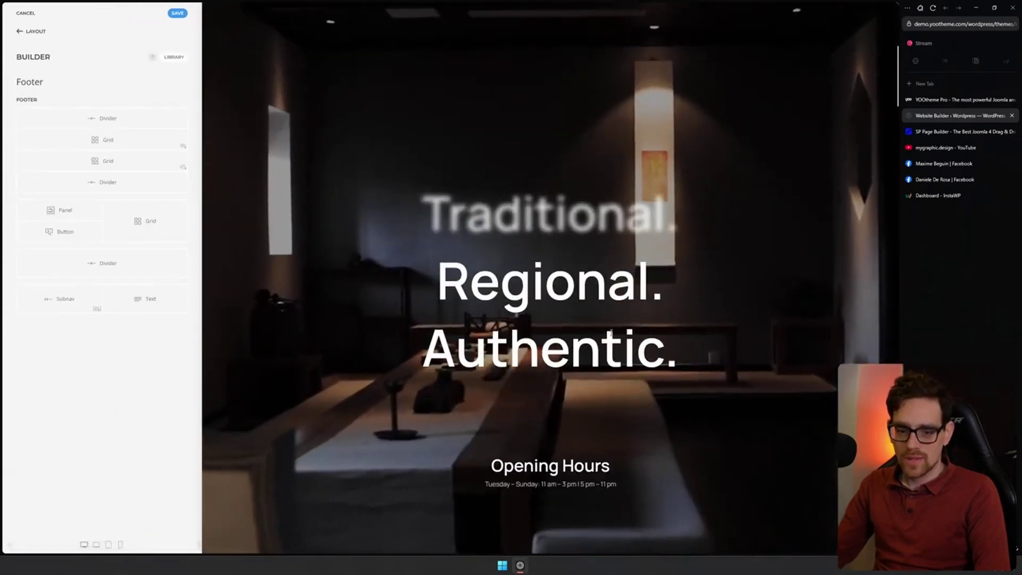
Scroll to the footer and turn on meta text for the grid items
{"action": "scroll", "coordinate": [610, 331], "scroll_direction": "down", "scroll_amount": 2}
{"action": "scroll", "coordinate": [608, 330], "scroll_direction": "down", "scroll_amount": 11}
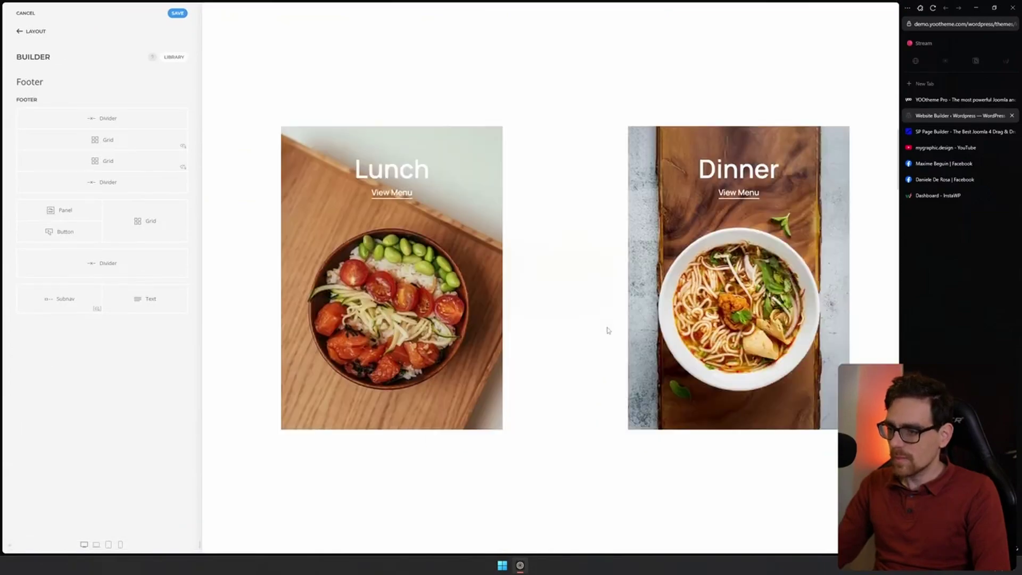
{"action": "scroll", "coordinate": [608, 331], "scroll_direction": "down", "scroll_amount": 10}
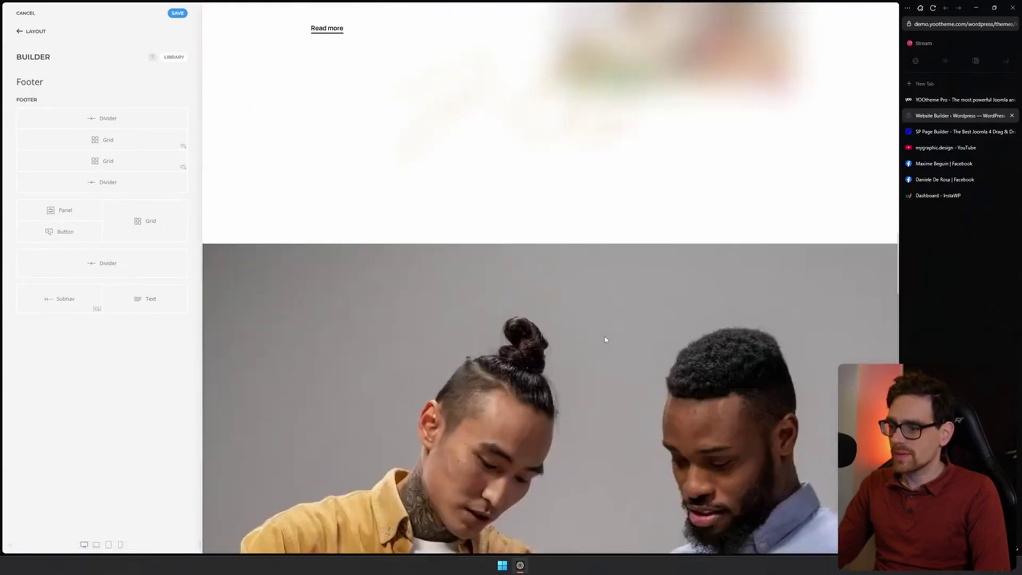
{"action": "scroll", "coordinate": [605, 339], "scroll_direction": "down", "scroll_amount": 15}
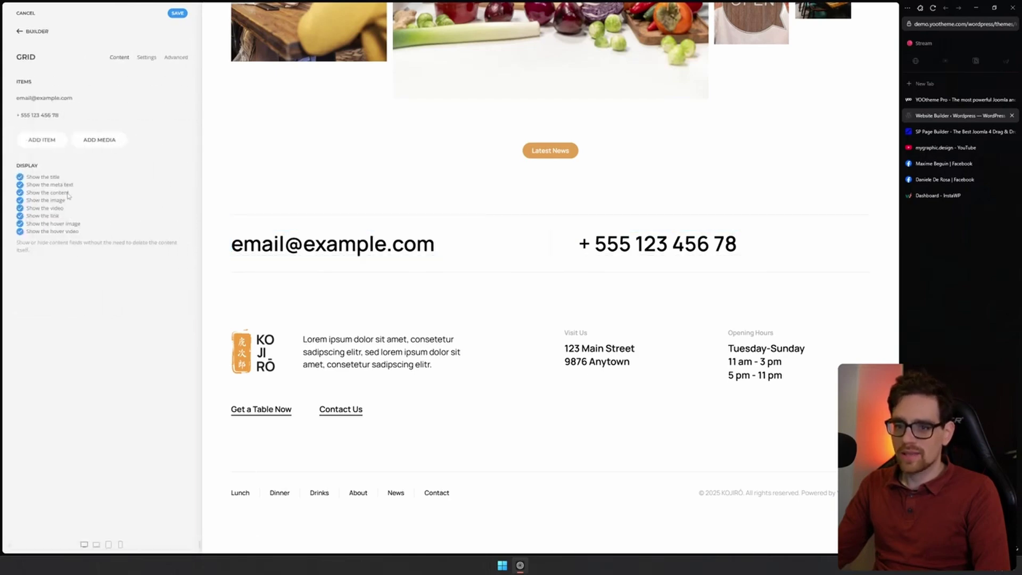
{"action": "left_click", "coordinate": [19, 184]}
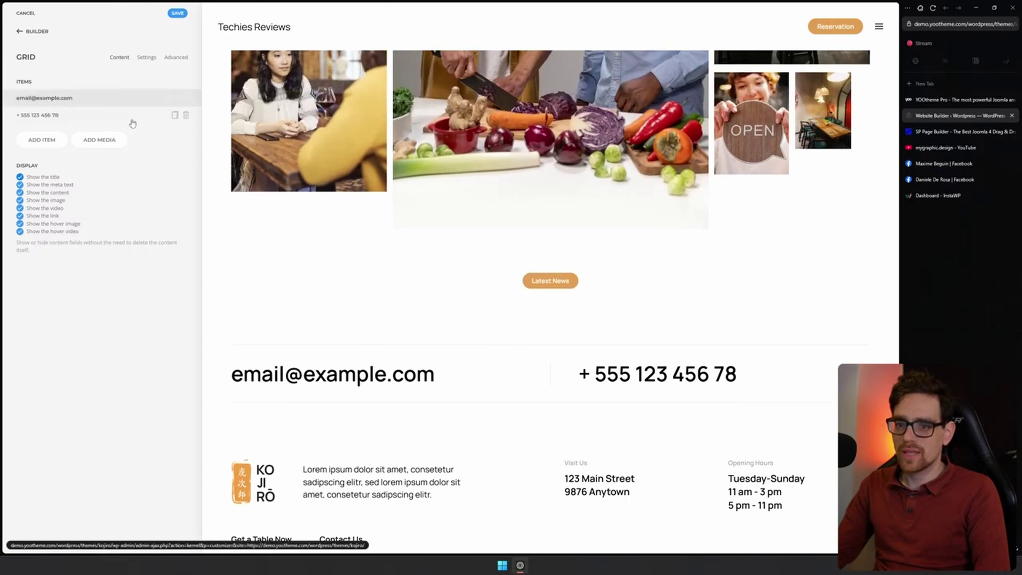
Add a footer grid item titled 'TEst' and return to the footer element list
{"action": "left_click", "coordinate": [41, 140]}
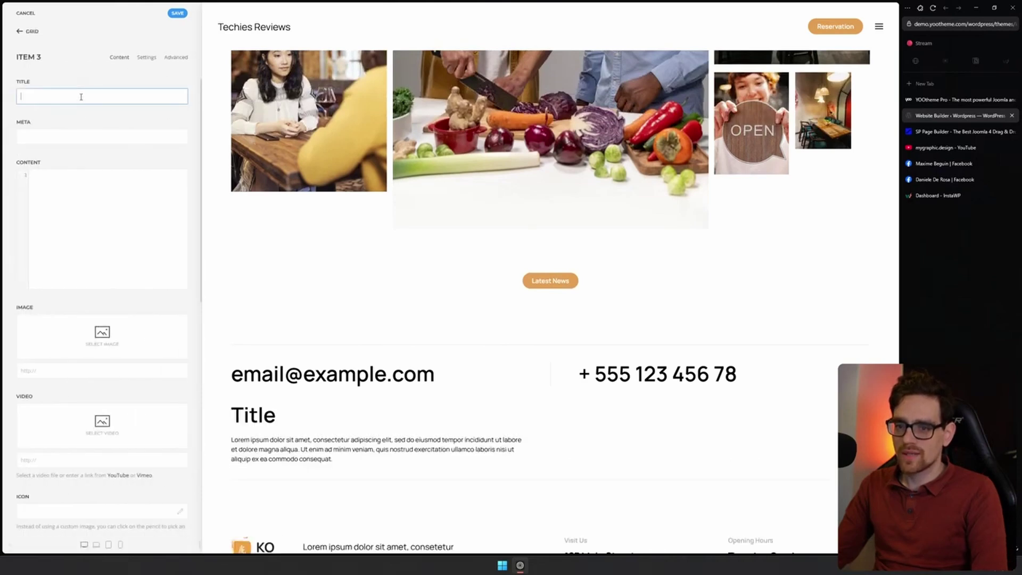
{"action": "type", "text": "TEst"}
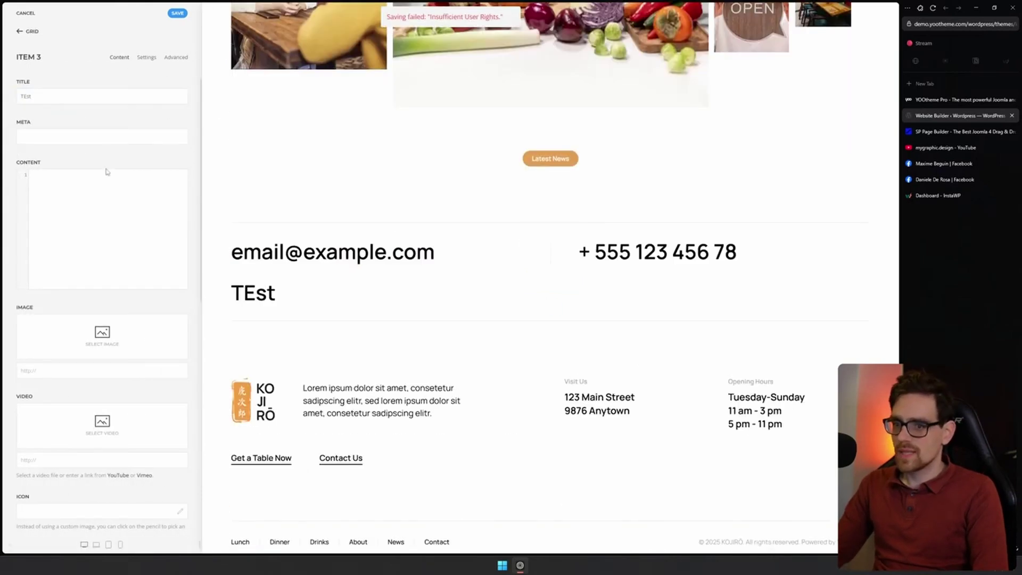
{"action": "left_click", "coordinate": [20, 31]}
{"action": "left_click", "coordinate": [20, 32]}
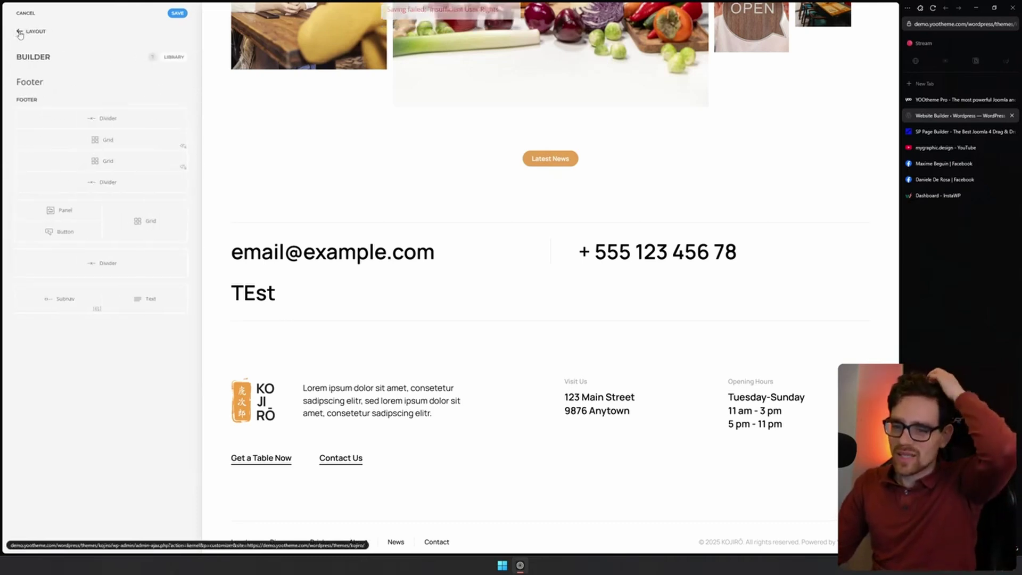
Open the theme's Style settings and scroll through the components
{"action": "left_click", "coordinate": [20, 32]}
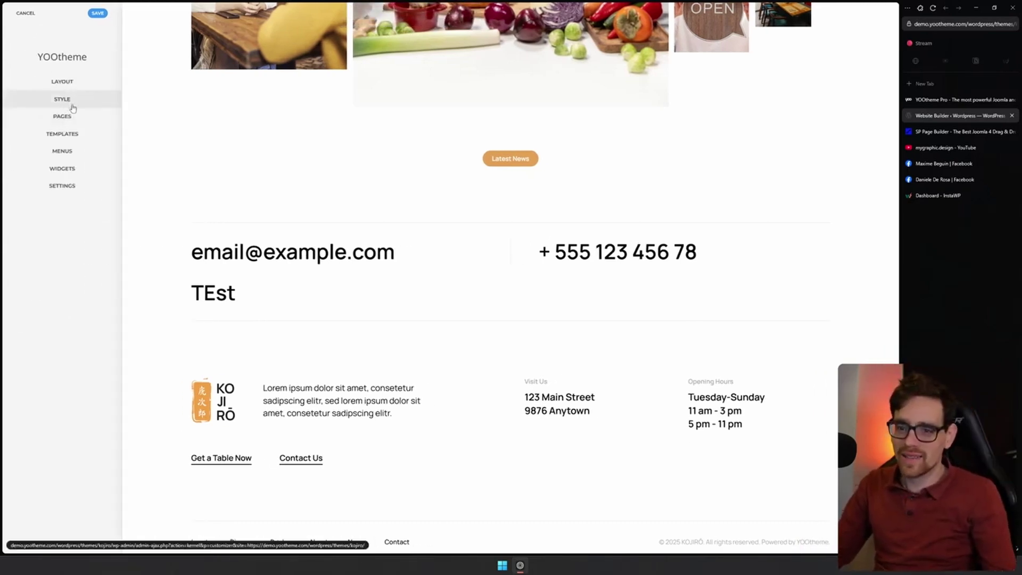
{"action": "left_click", "coordinate": [84, 100]}
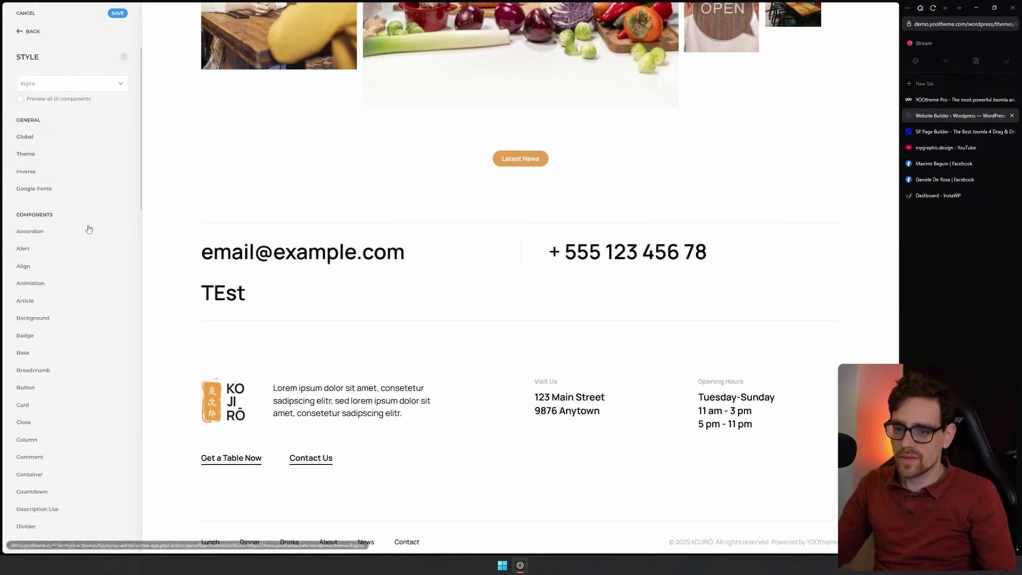
{"action": "scroll", "coordinate": [86, 196], "scroll_direction": "down", "scroll_amount": 2}
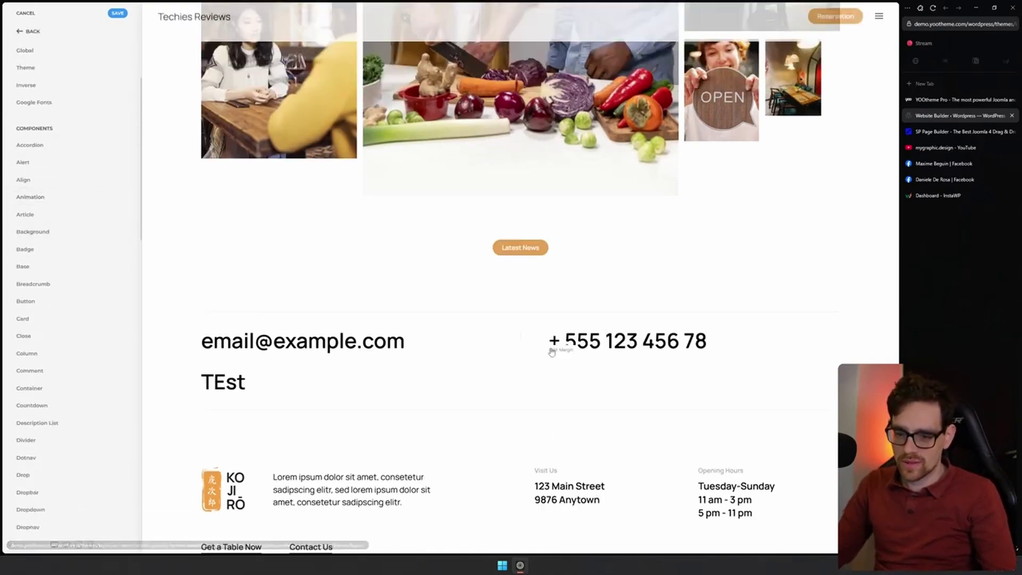
{"action": "scroll", "coordinate": [559, 343], "scroll_direction": "up", "scroll_amount": 20}
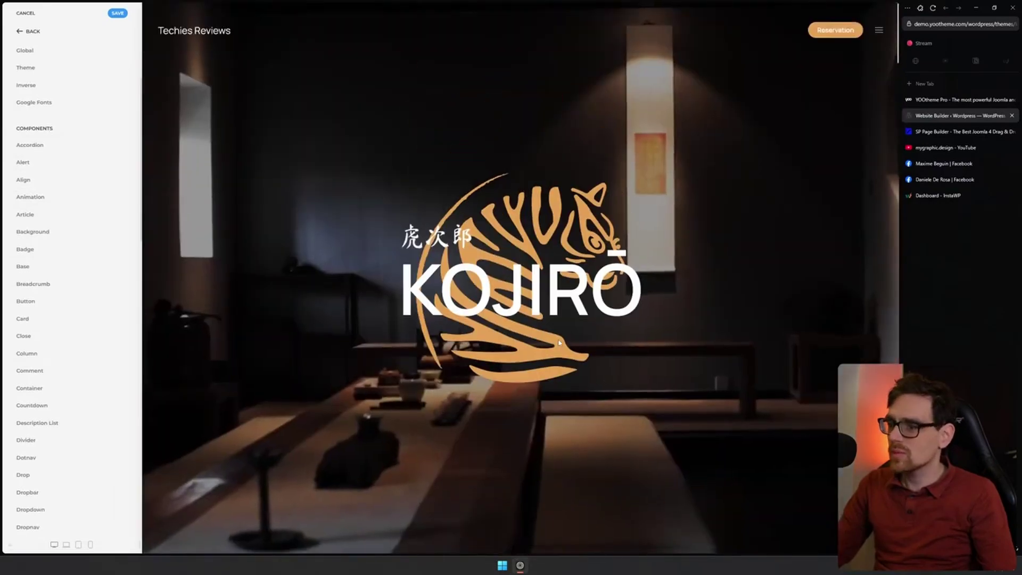
{"action": "scroll", "coordinate": [559, 361], "scroll_direction": "down", "scroll_amount": 15}
{"action": "scroll", "coordinate": [559, 360], "scroll_direction": "down", "scroll_amount": 8}
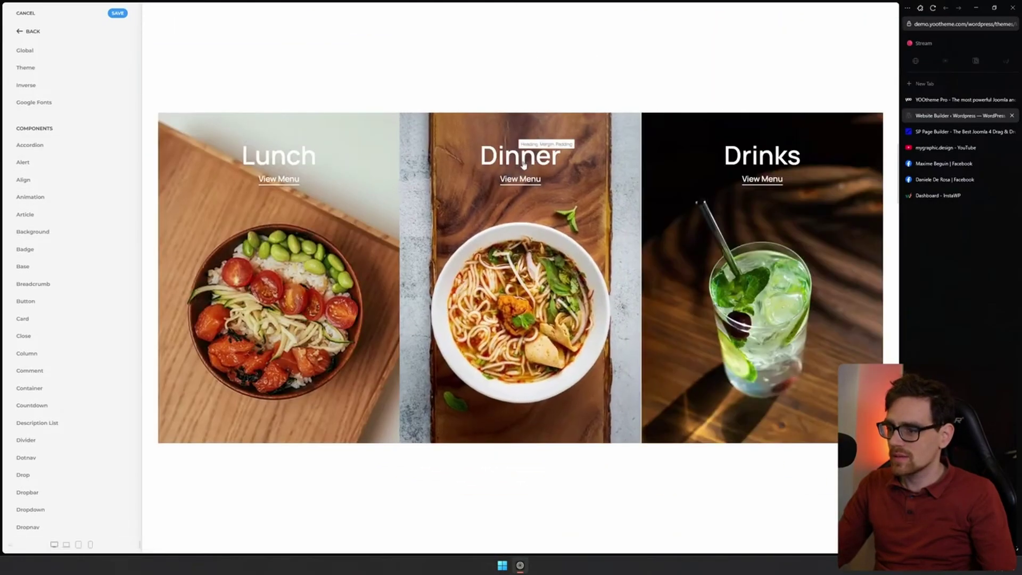
Preview the Dinner menu page, then go back to the home page
{"action": "left_click", "coordinate": [523, 161]}
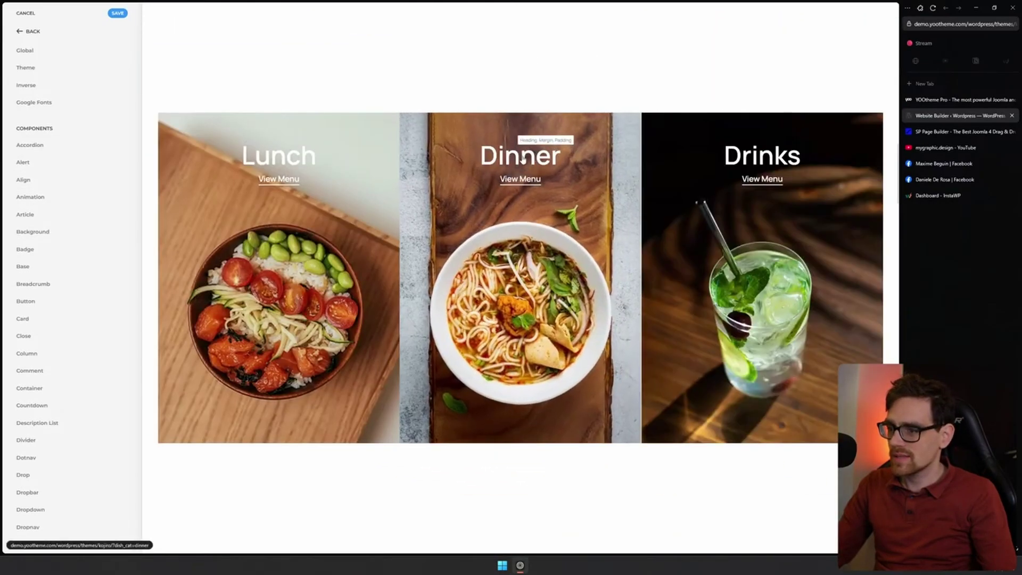
{"action": "key", "text": "alt+Left"}
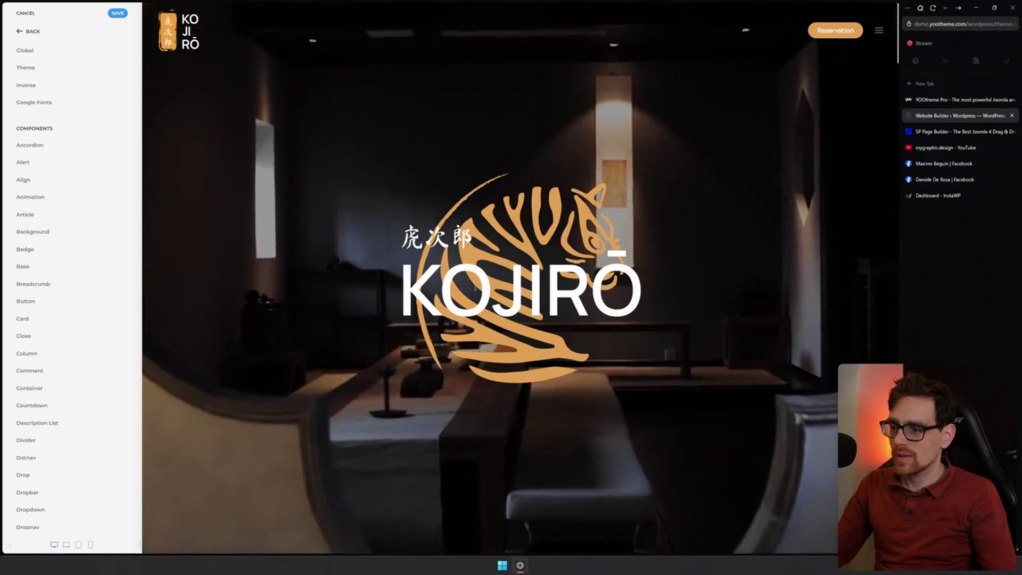
{"action": "scroll", "coordinate": [452, 340], "scroll_direction": "down", "scroll_amount": 10}
{"action": "scroll", "coordinate": [478, 314], "scroll_direction": "down", "scroll_amount": 5}
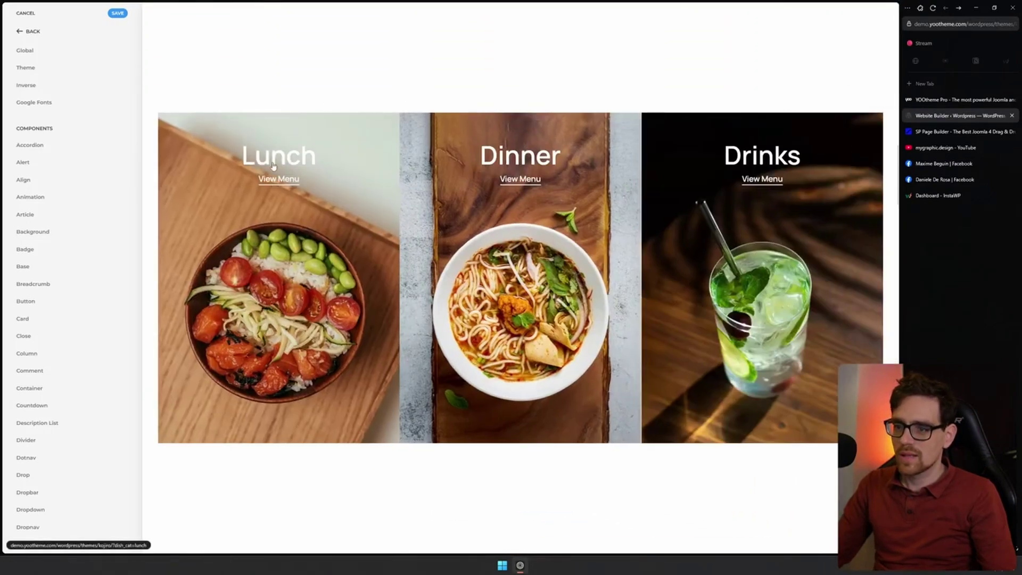
{"action": "scroll", "coordinate": [86, 256], "scroll_direction": "down", "scroll_amount": 1}
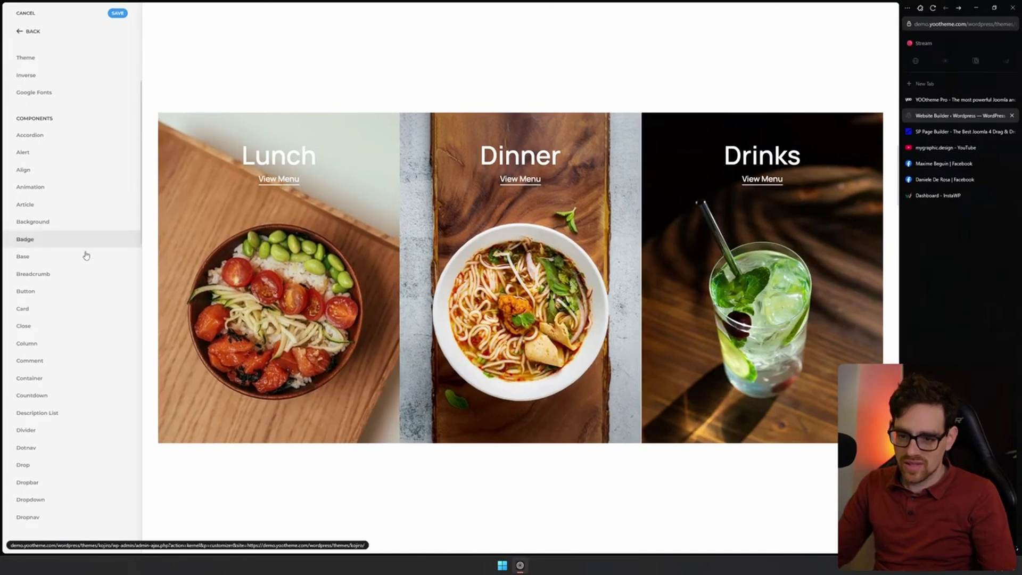
{"action": "scroll", "coordinate": [87, 257], "scroll_direction": "down", "scroll_amount": 4}
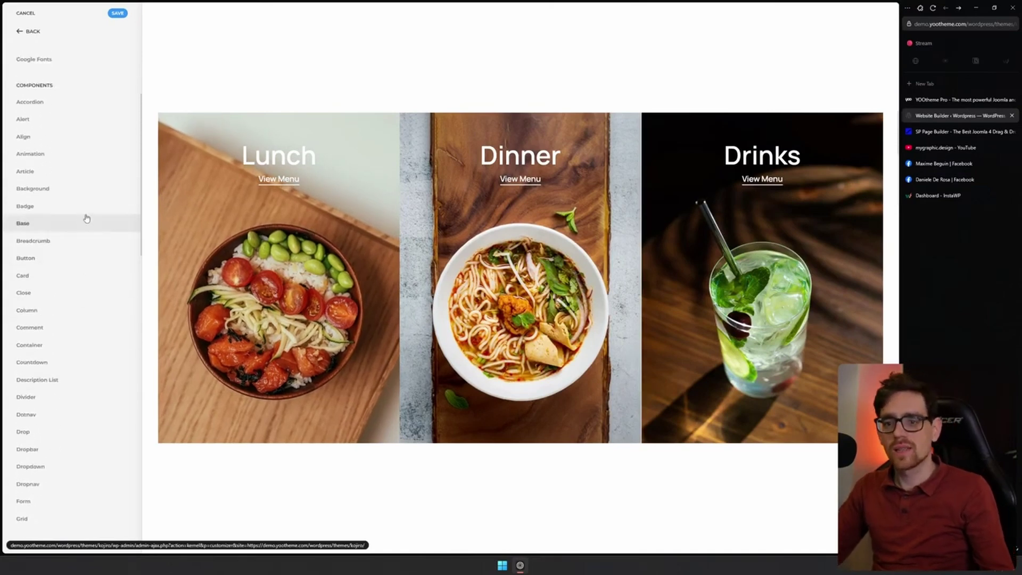
Review the Animation duration settings, then return to the customizer's main menu
{"action": "left_click", "coordinate": [73, 159]}
{"action": "scroll", "coordinate": [304, 106], "scroll_direction": "up", "scroll_amount": 10}
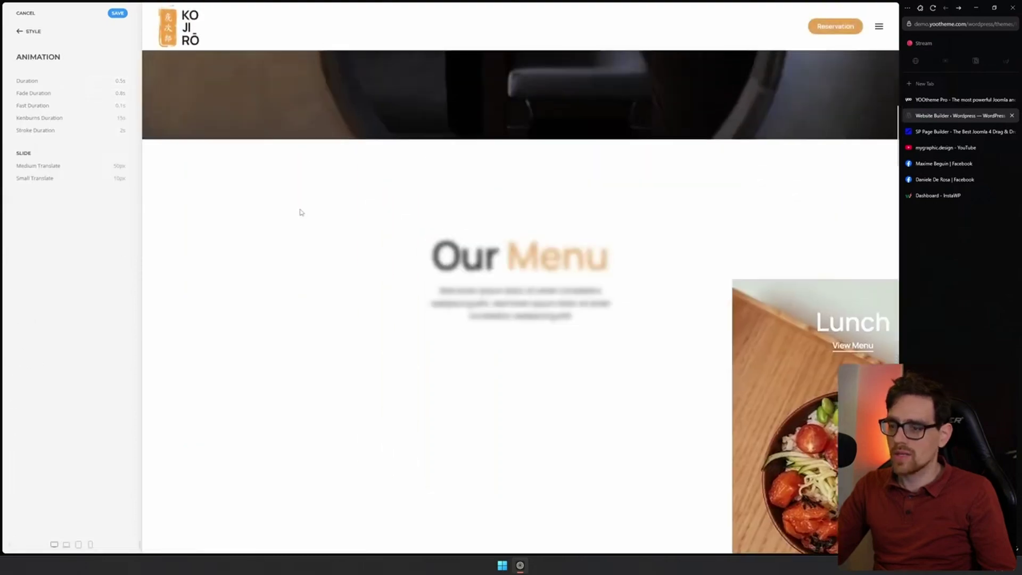
{"action": "scroll", "coordinate": [303, 217], "scroll_direction": "down", "scroll_amount": 2}
{"action": "left_click", "coordinate": [21, 32]}
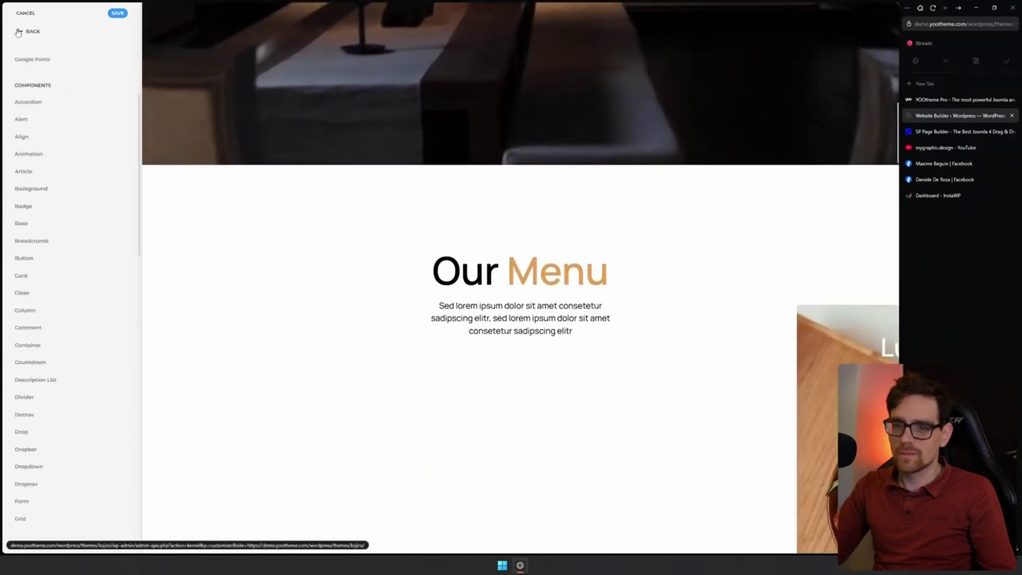
{"action": "left_click", "coordinate": [18, 32]}
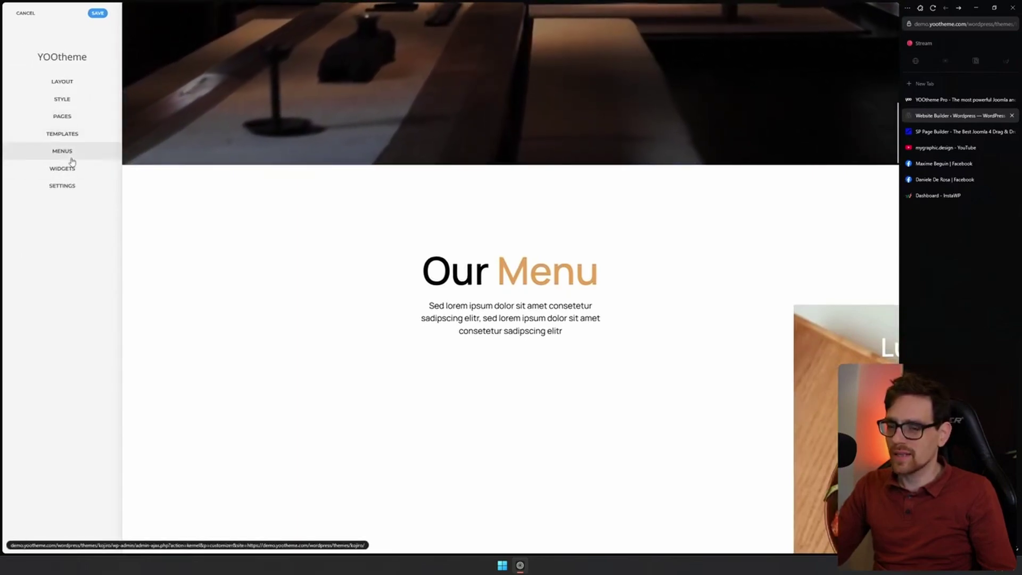
{"action": "left_click", "coordinate": [63, 152]}
{"action": "left_click", "coordinate": [20, 33]}
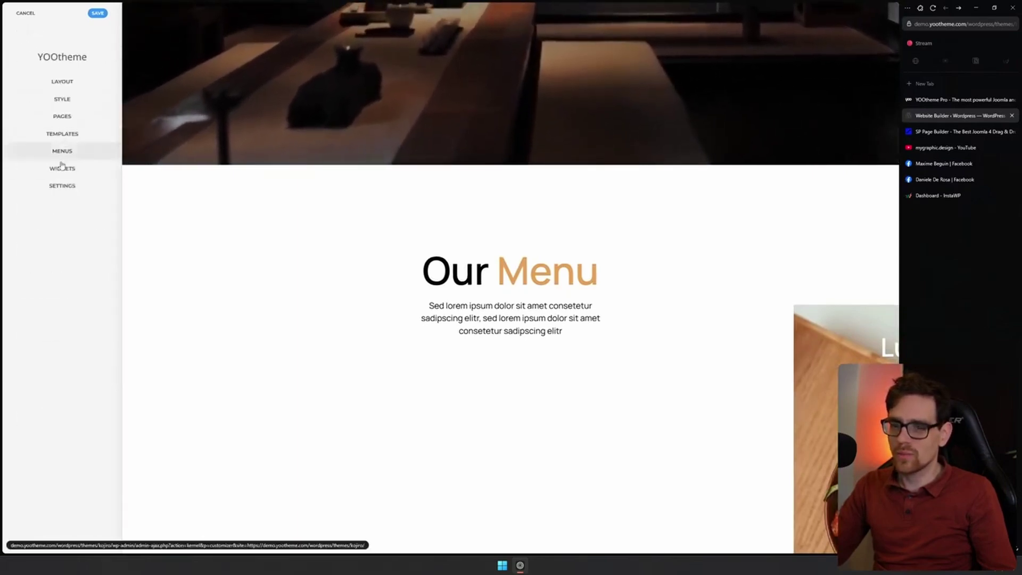
{"action": "left_click", "coordinate": [62, 169]}
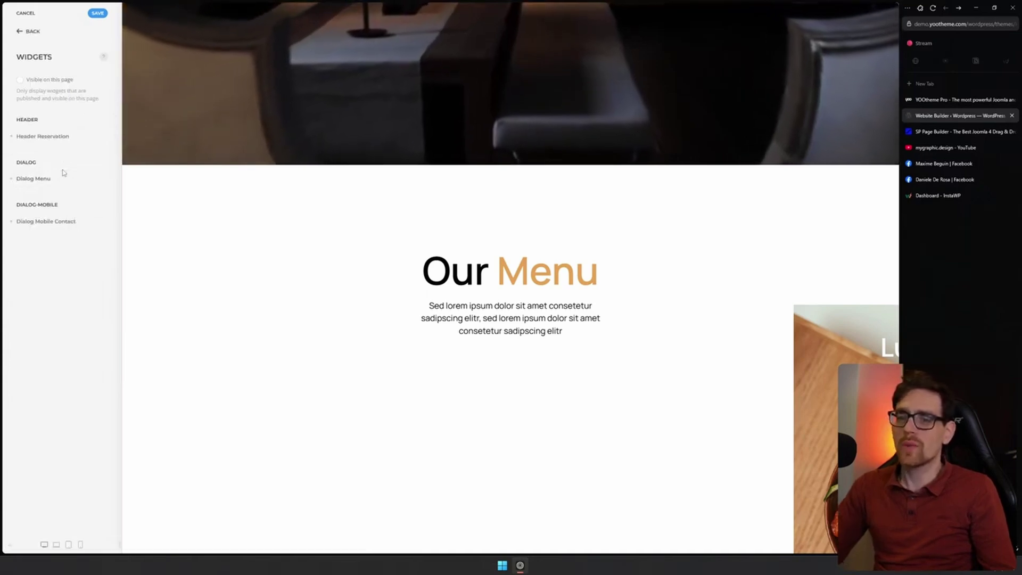
{"action": "left_click", "coordinate": [20, 33]}
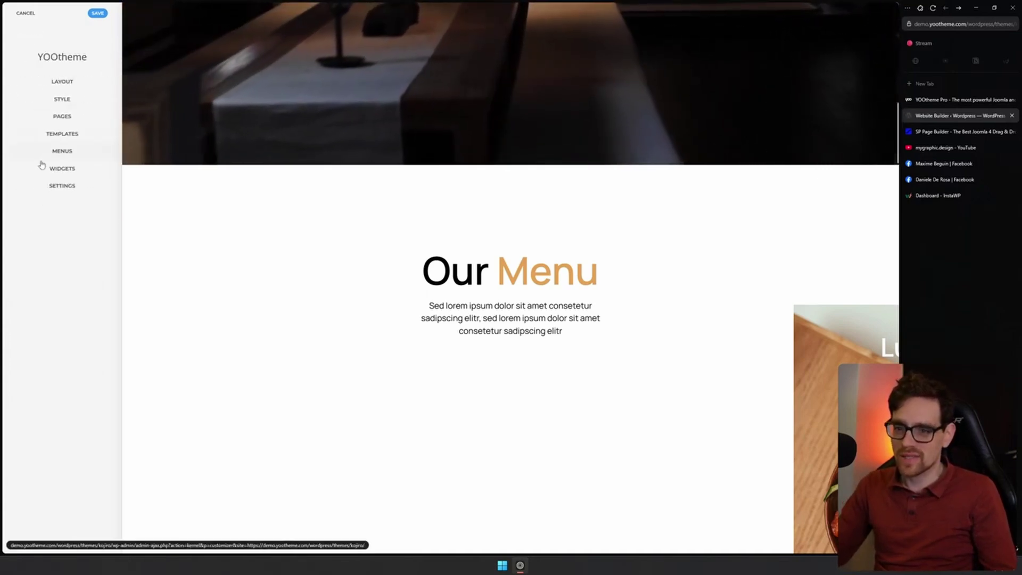
{"action": "left_click", "coordinate": [56, 166]}
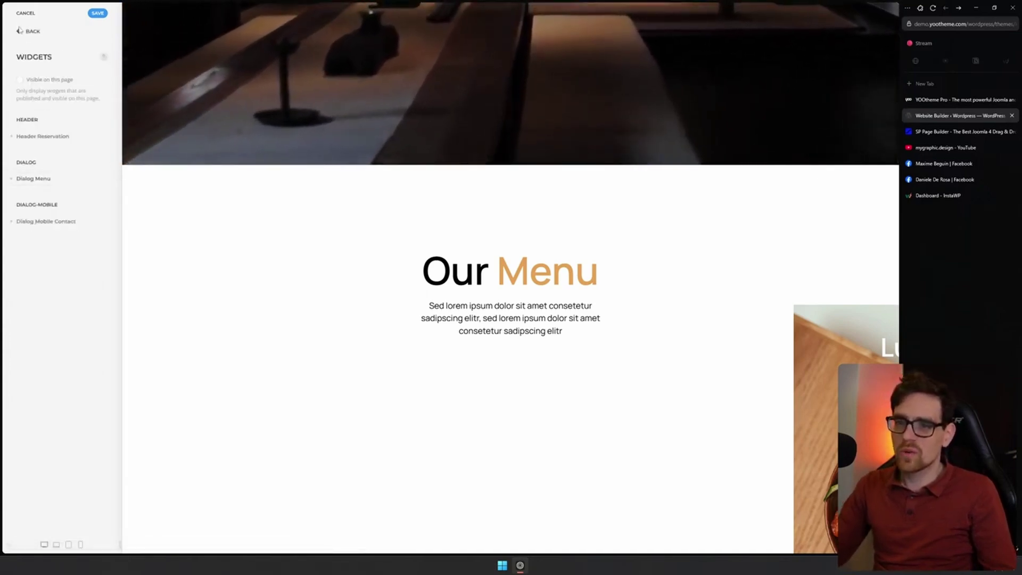
{"action": "left_click", "coordinate": [21, 33]}
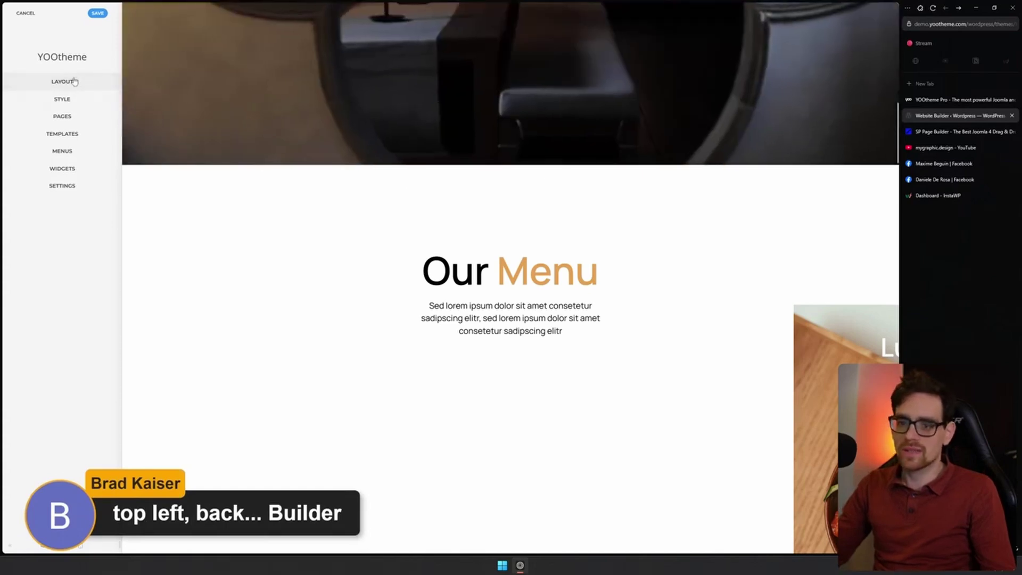
Open the Home page builder and inspect the hero's Image element settings
{"action": "left_click", "coordinate": [64, 117]}
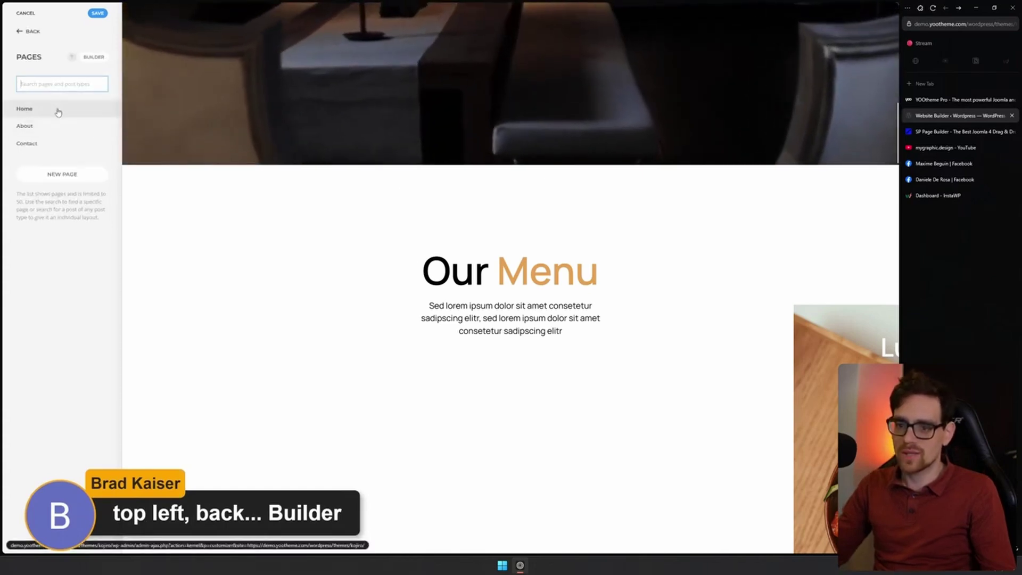
{"action": "left_click", "coordinate": [57, 109]}
{"action": "scroll", "coordinate": [612, 298], "scroll_direction": "up", "scroll_amount": 5}
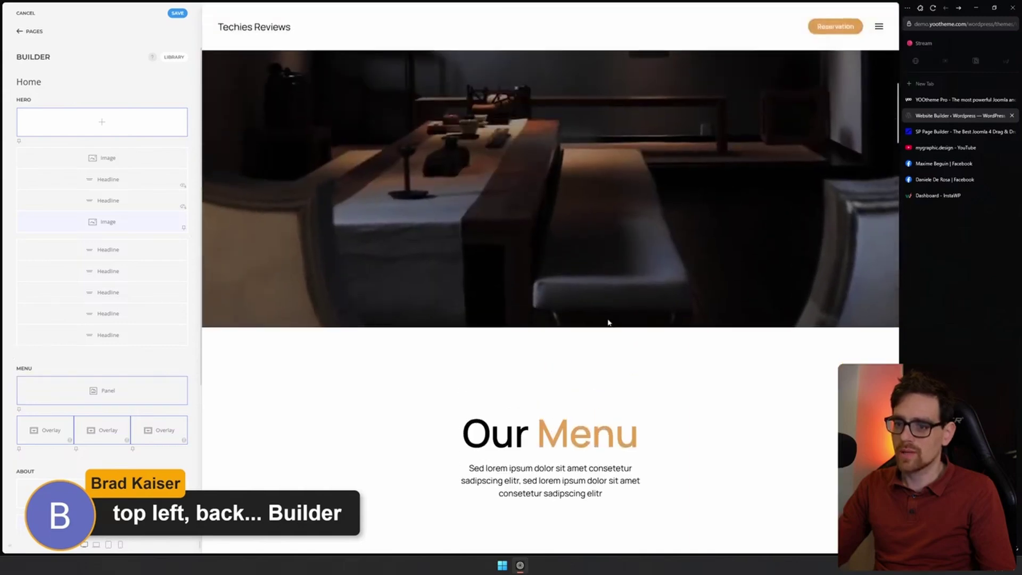
{"action": "left_click", "coordinate": [108, 222]}
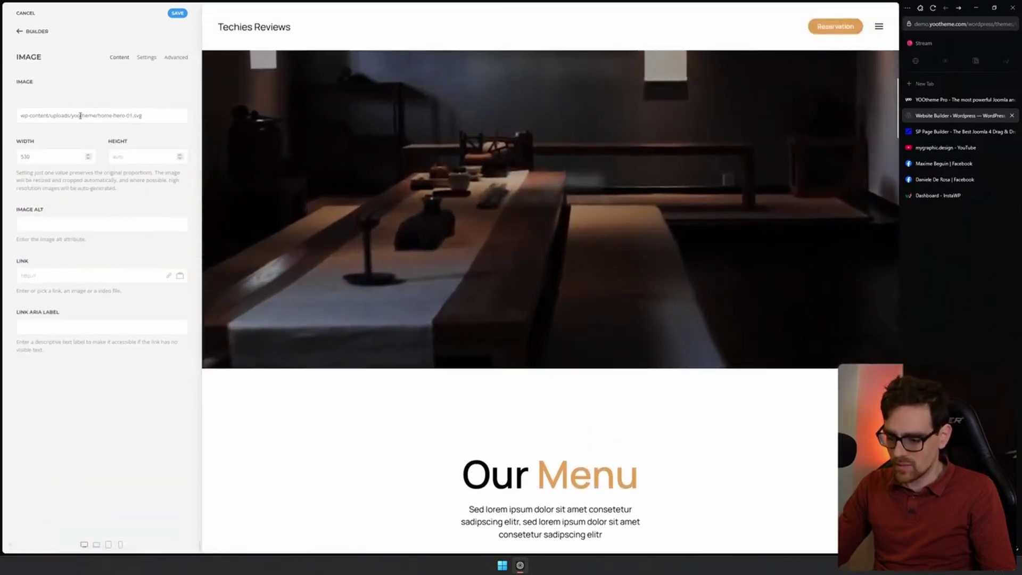
{"action": "scroll", "coordinate": [601, 266], "scroll_direction": "down", "scroll_amount": 2}
{"action": "scroll", "coordinate": [602, 266], "scroll_direction": "down", "scroll_amount": 6}
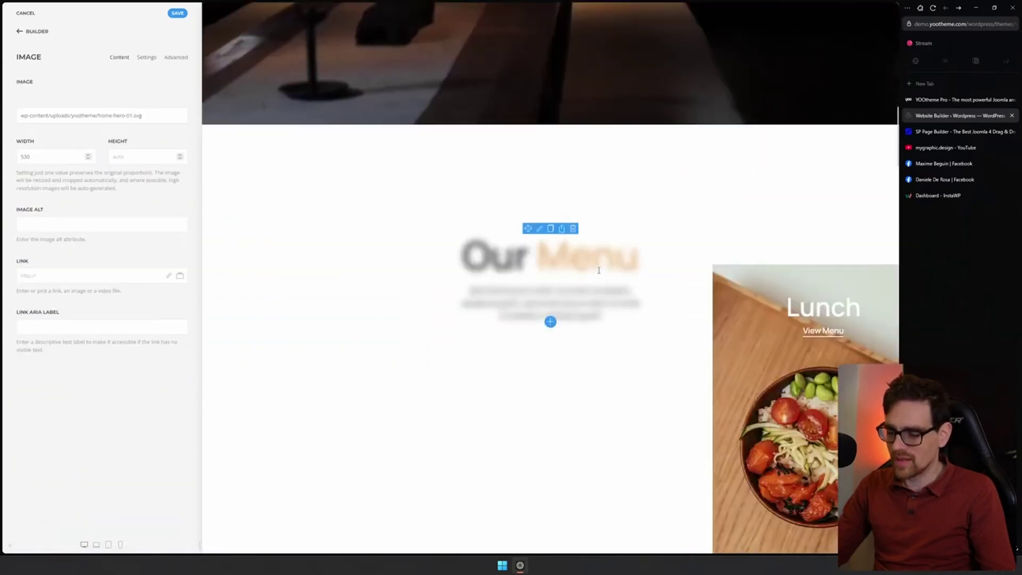
{"action": "left_click", "coordinate": [20, 32]}
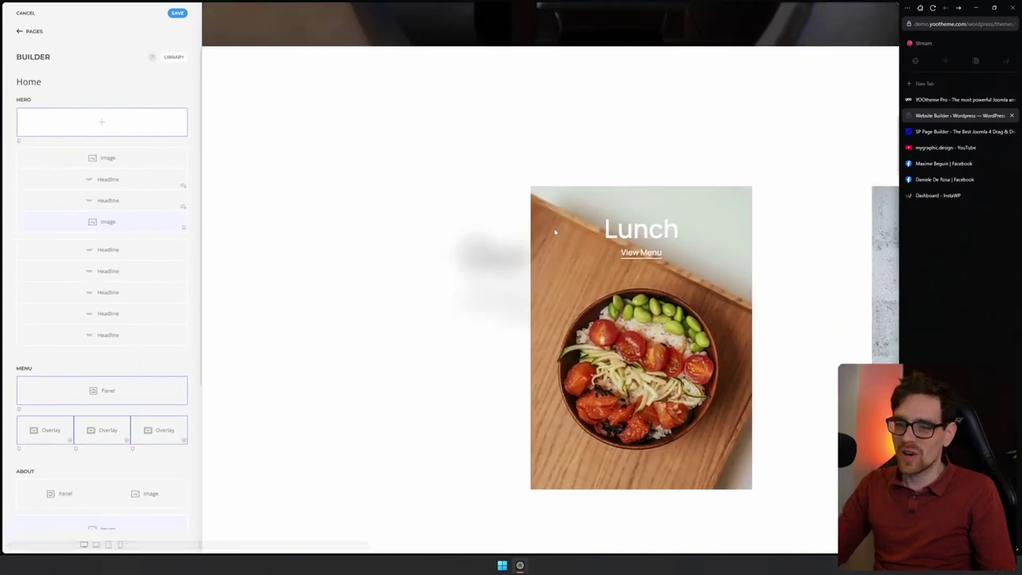
Inspect the Our Menu panel settings, then back out to the customizer's main menu
{"action": "scroll", "coordinate": [419, 267], "scroll_direction": "up", "scroll_amount": 8}
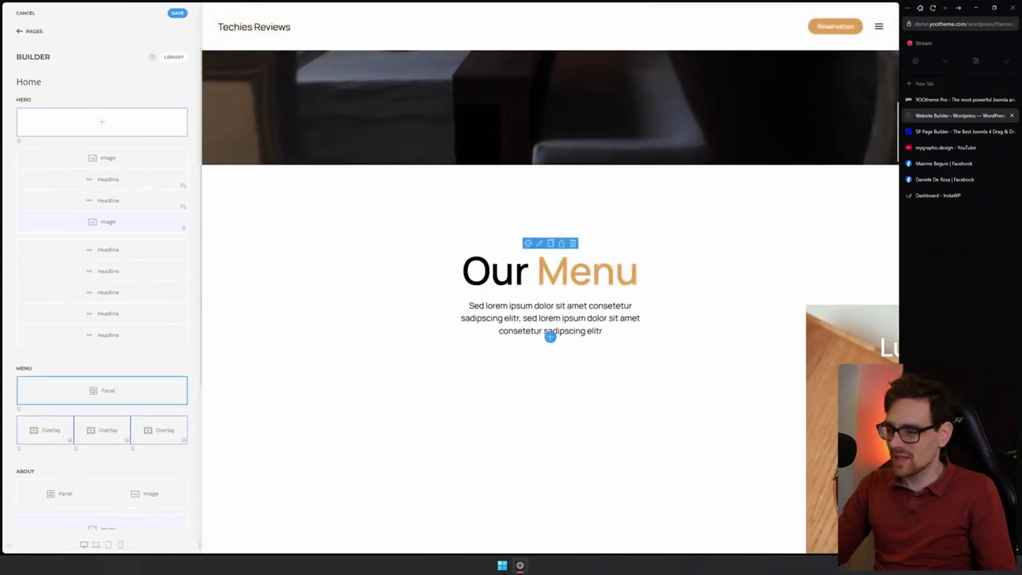
{"action": "left_click", "coordinate": [548, 279]}
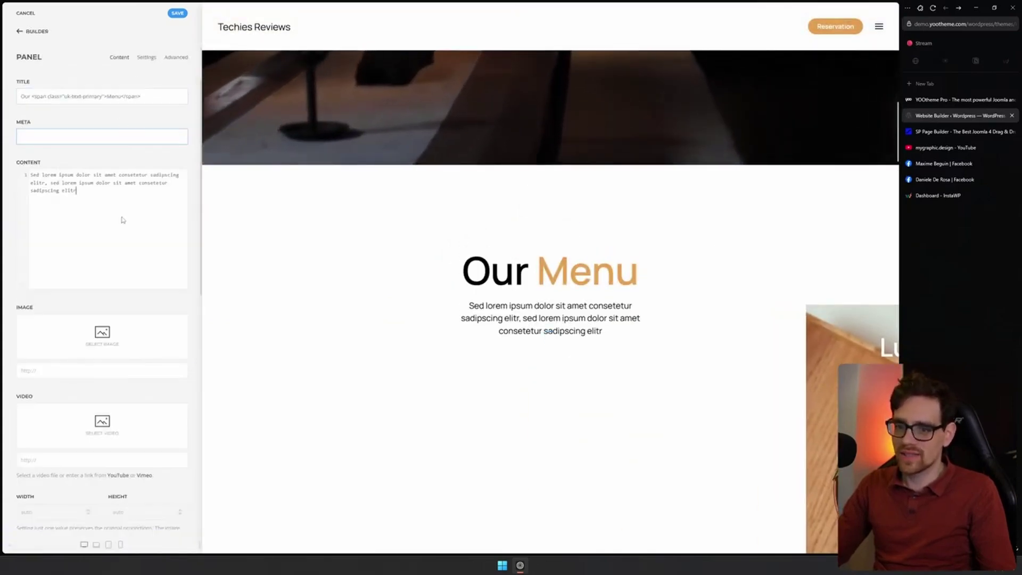
{"action": "left_click", "coordinate": [19, 34]}
{"action": "left_click", "coordinate": [18, 34]}
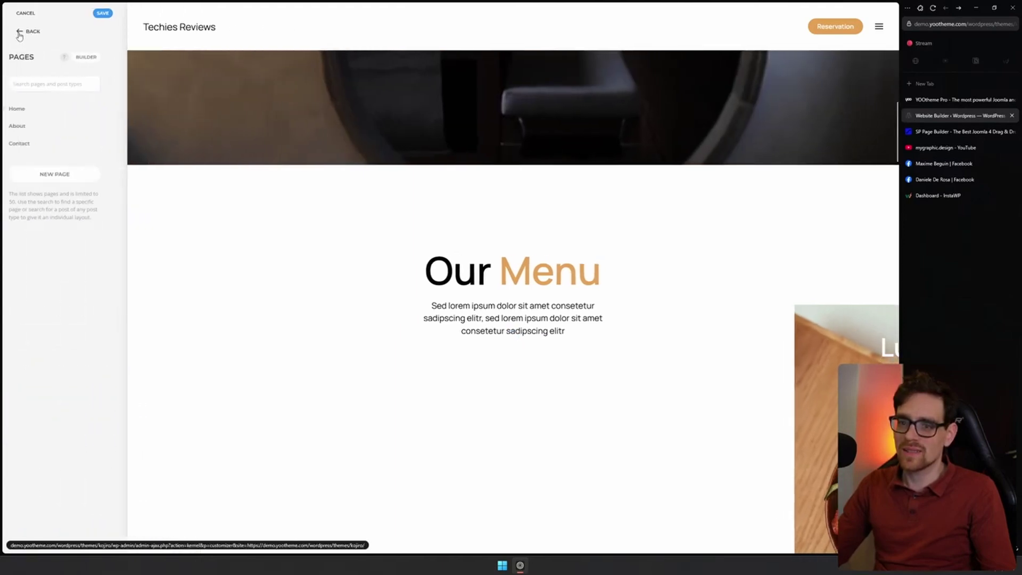
{"action": "left_click", "coordinate": [18, 33]}
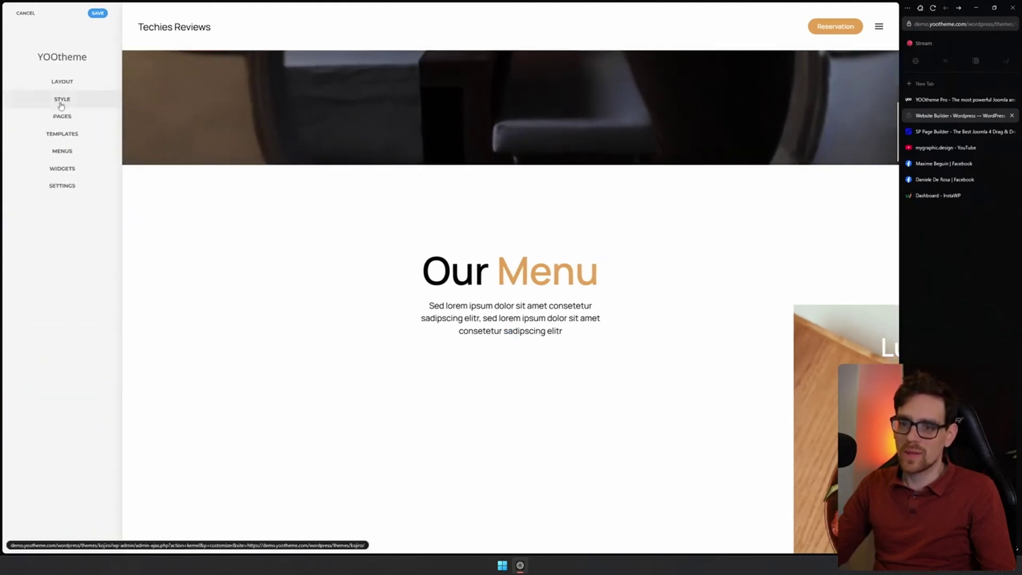
Reopen the Home page builder listing the Hero, Menu and About sections
{"action": "left_click", "coordinate": [62, 116]}
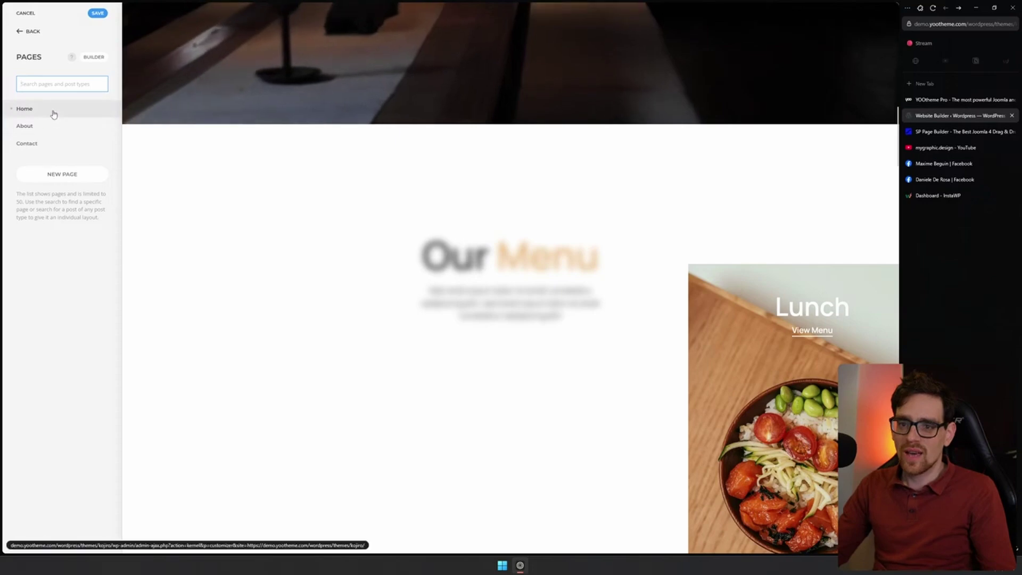
{"action": "left_click", "coordinate": [53, 113]}
{"action": "mouse_move", "coordinate": [84, 127]}
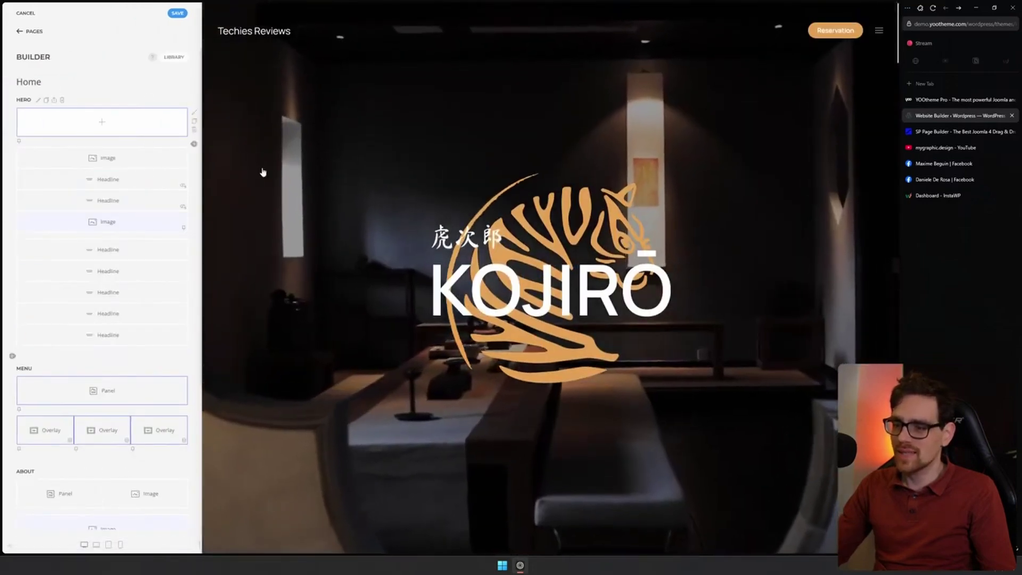
{"action": "scroll", "coordinate": [533, 213], "scroll_direction": "down", "scroll_amount": 5}
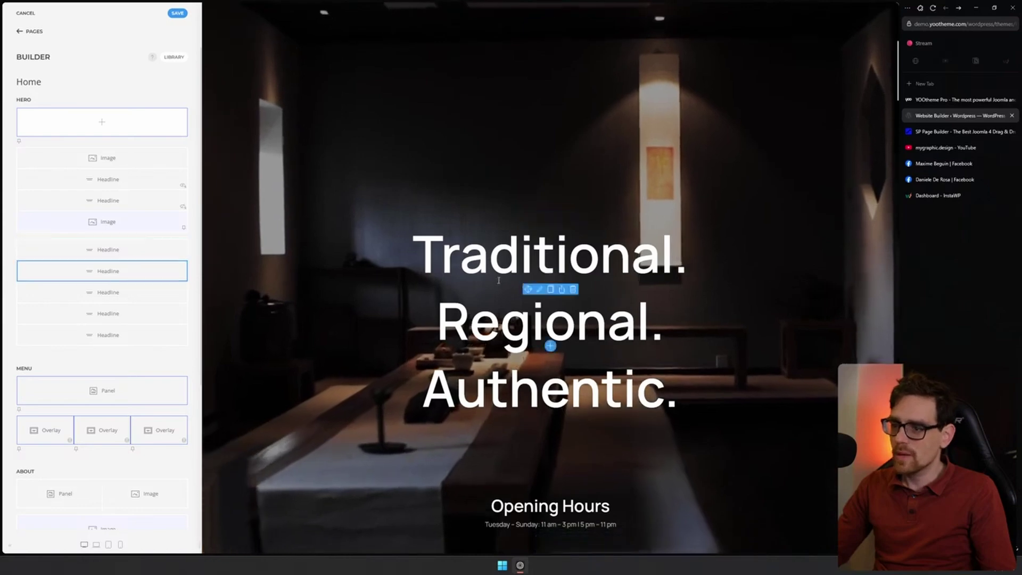
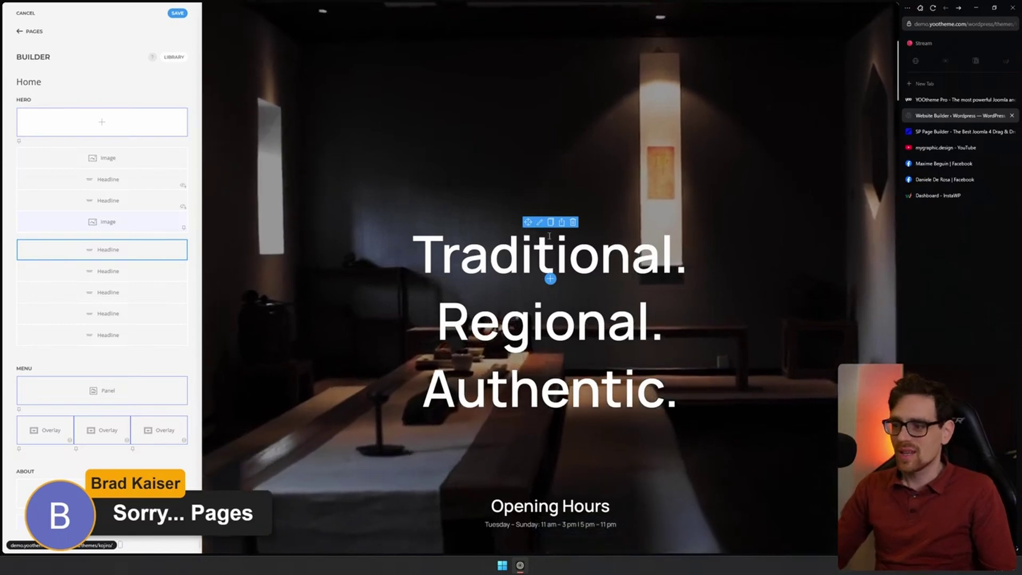
Add 'Test' after 'Traditional.' in the hero headline text
{"action": "left_click", "coordinate": [540, 222]}
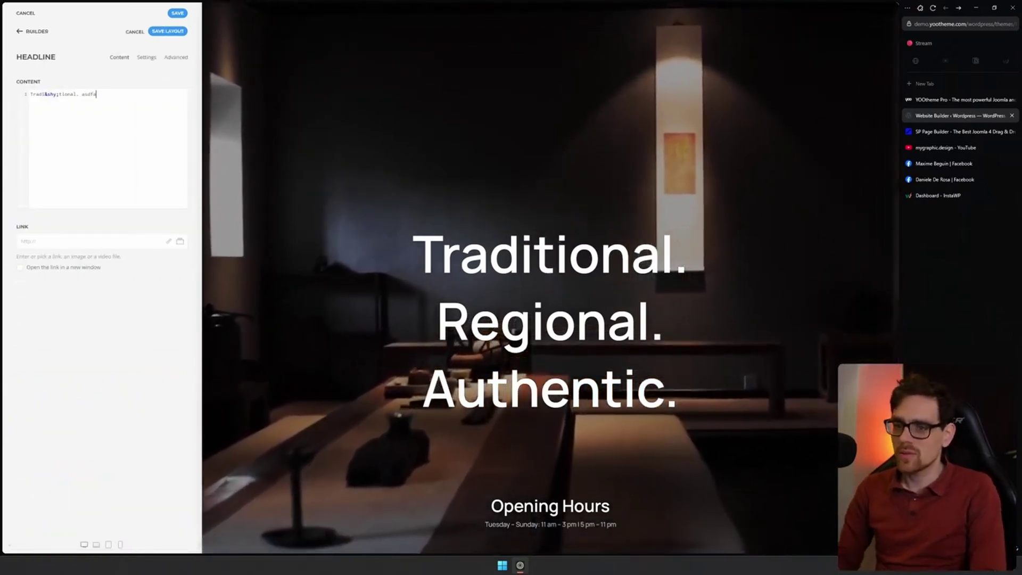
{"action": "key", "text": "BackSpace"}
{"action": "key", "text": "BackSpace"}
{"action": "type", "text": "Text"}
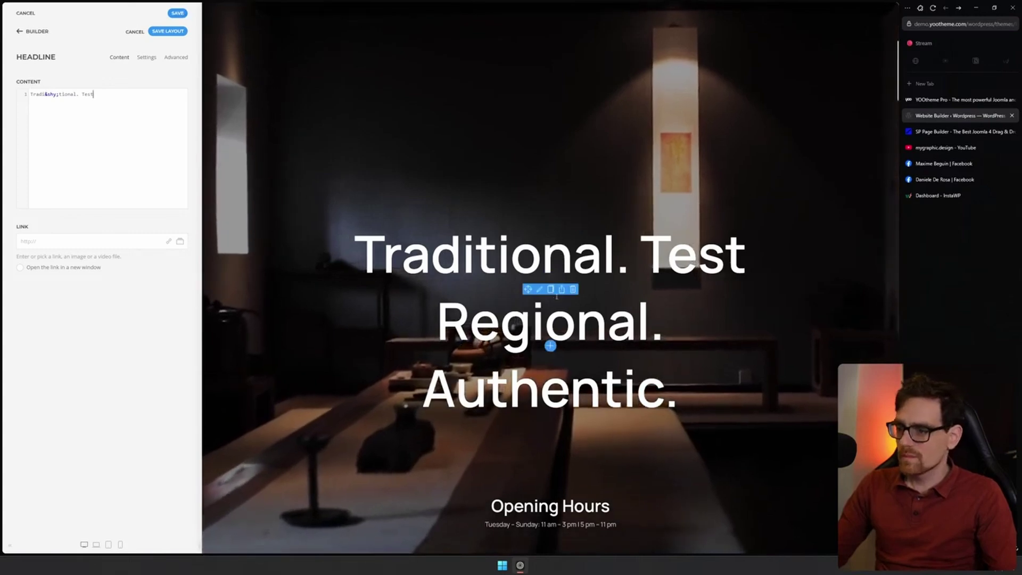
{"action": "scroll", "coordinate": [557, 296], "scroll_direction": "down", "scroll_amount": 10}
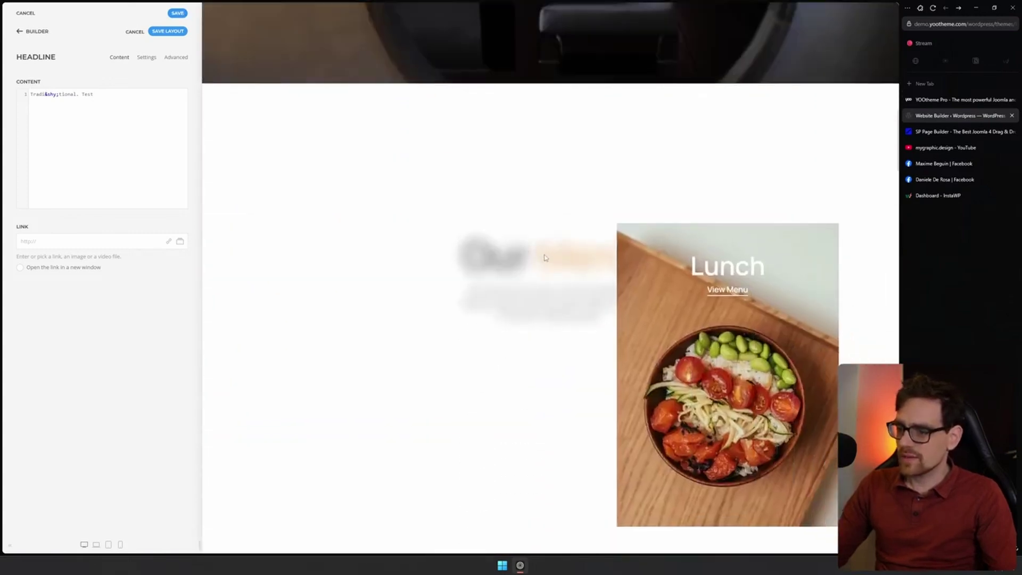
{"action": "scroll", "coordinate": [544, 257], "scroll_direction": "up", "scroll_amount": 4}
Open the Our Menu panel and append 'asdf asdf' to its description
{"action": "left_click", "coordinate": [536, 397]}
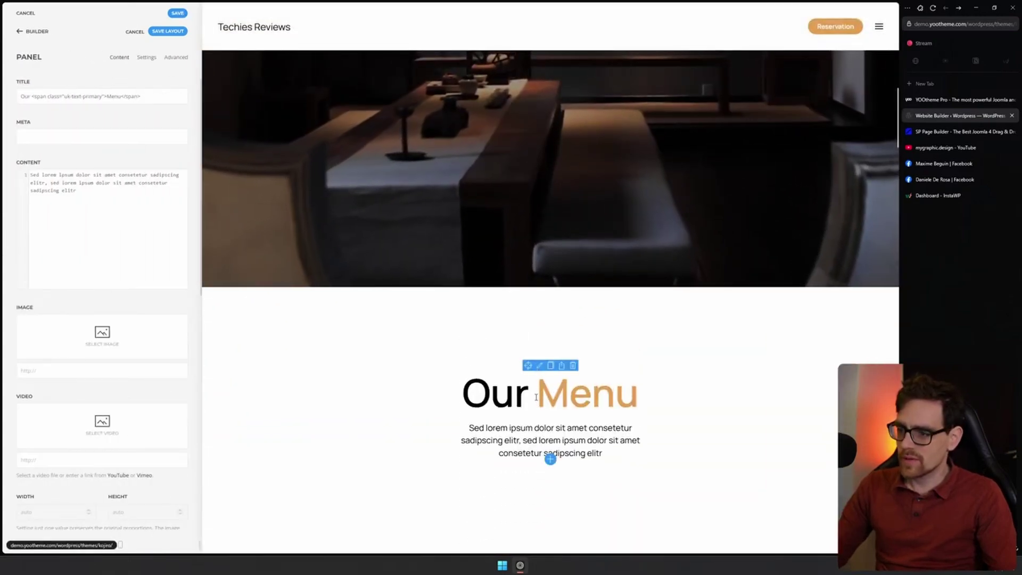
{"action": "left_click", "coordinate": [142, 96]}
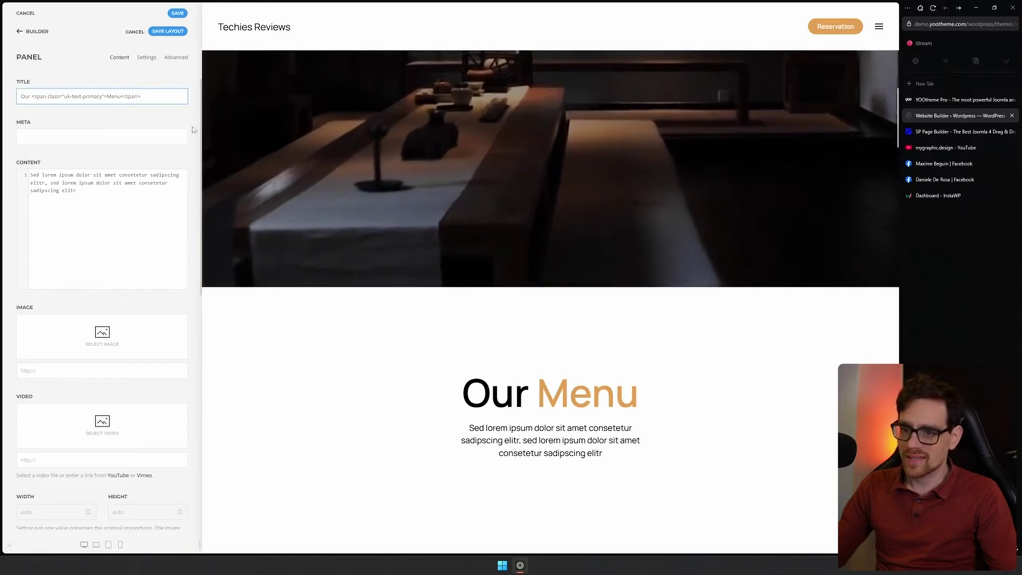
{"action": "left_click", "coordinate": [133, 228]}
{"action": "type", "text": "asdf asdf"}
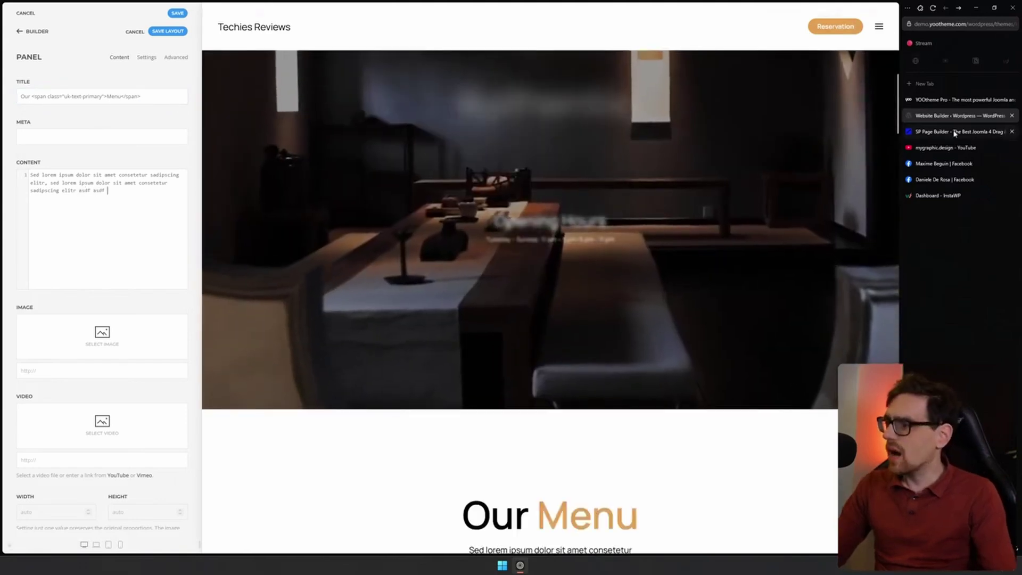
Choose Stay on page at the reload prompt and return to the Builder layout
{"action": "key", "text": "F5"}
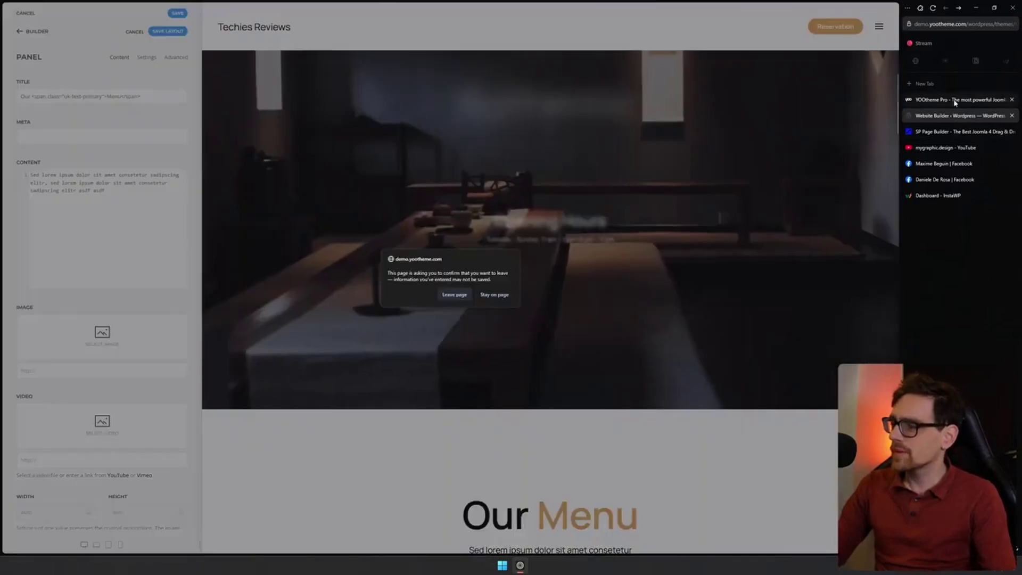
{"action": "left_click", "coordinate": [502, 294]}
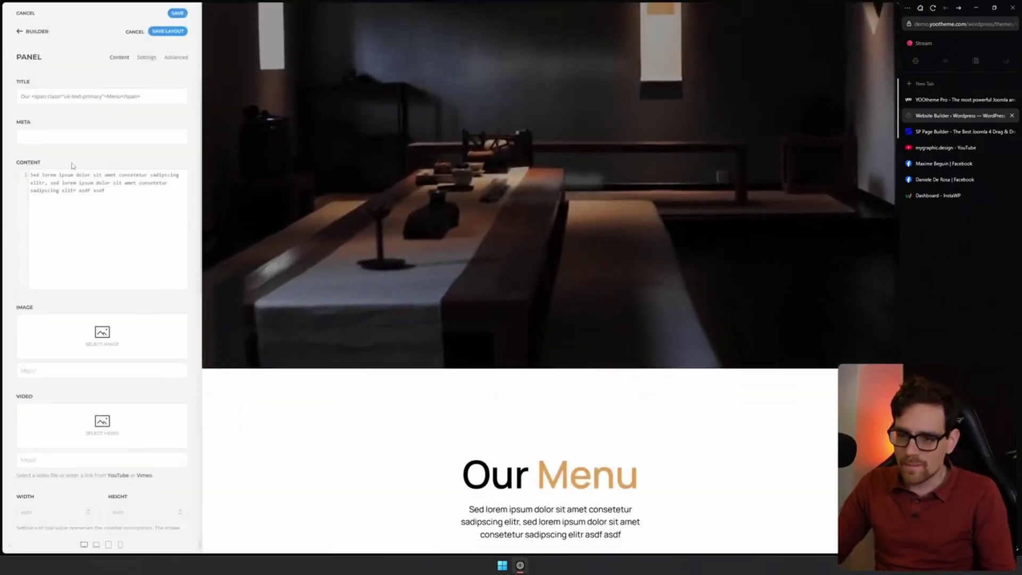
{"action": "left_click", "coordinate": [24, 32]}
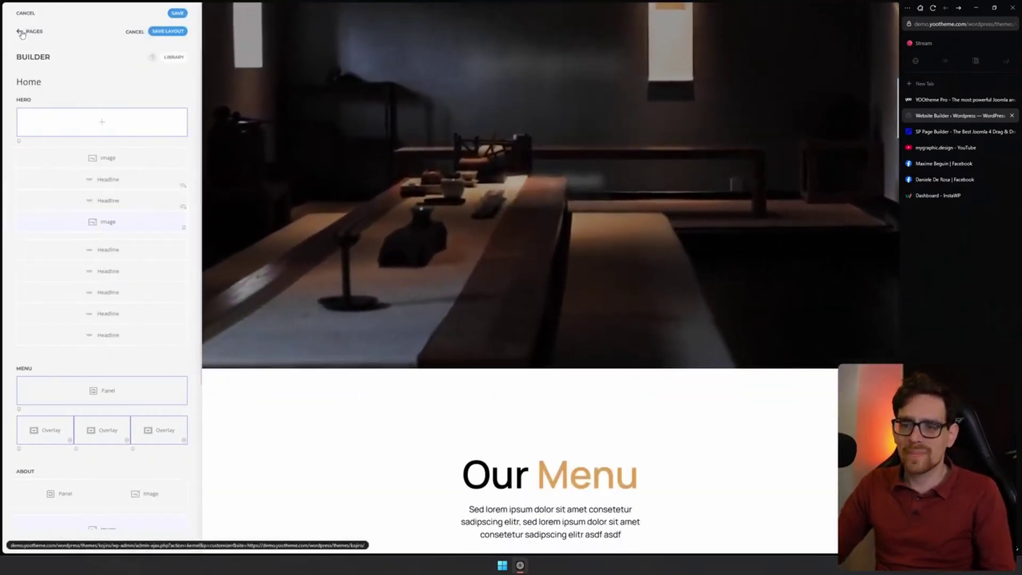
Leave the Home page without saving and open the single Post template
{"action": "left_click", "coordinate": [22, 32]}
{"action": "left_click", "coordinate": [481, 294]}
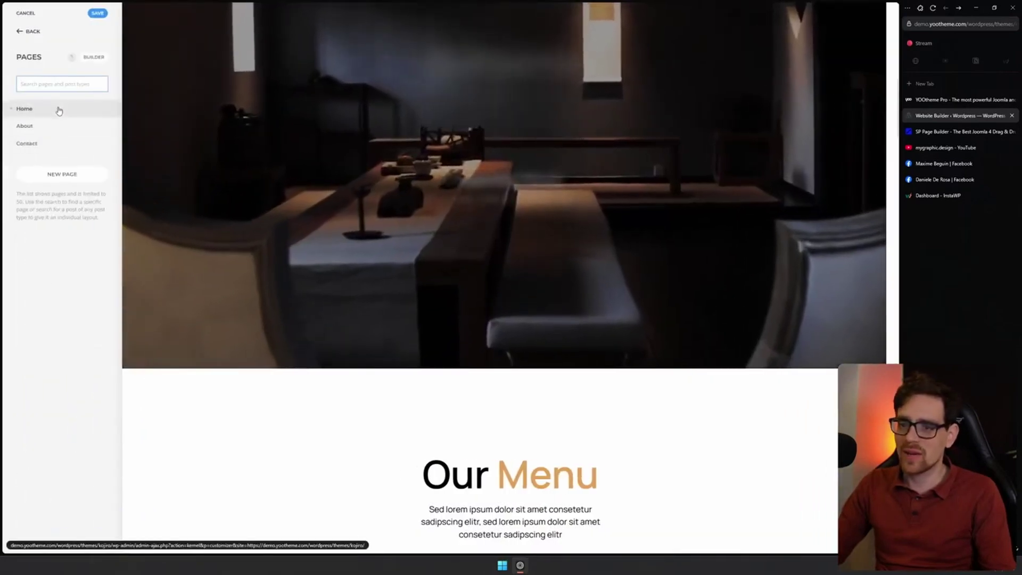
{"action": "left_click", "coordinate": [59, 108]}
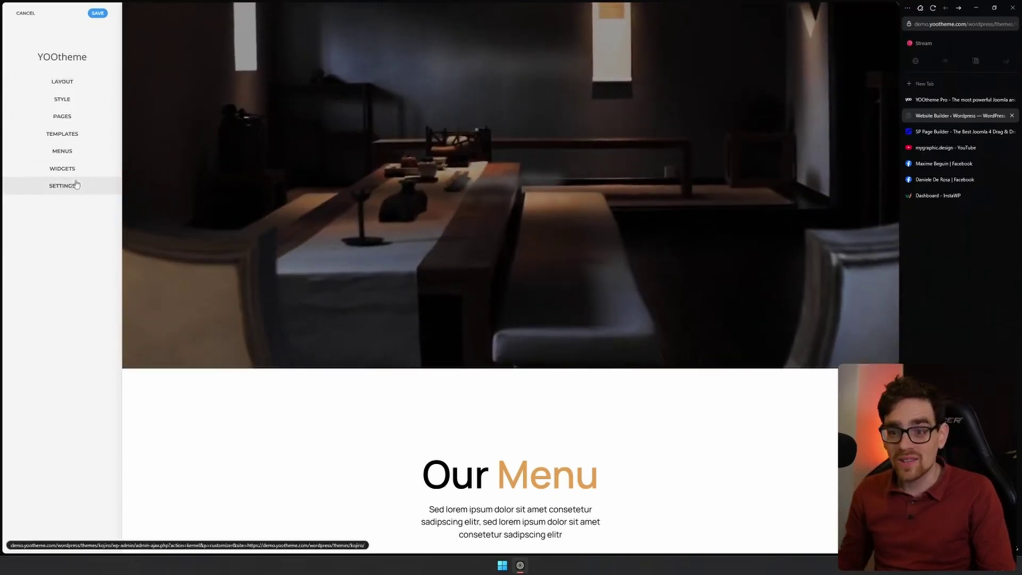
{"action": "left_click", "coordinate": [83, 133]}
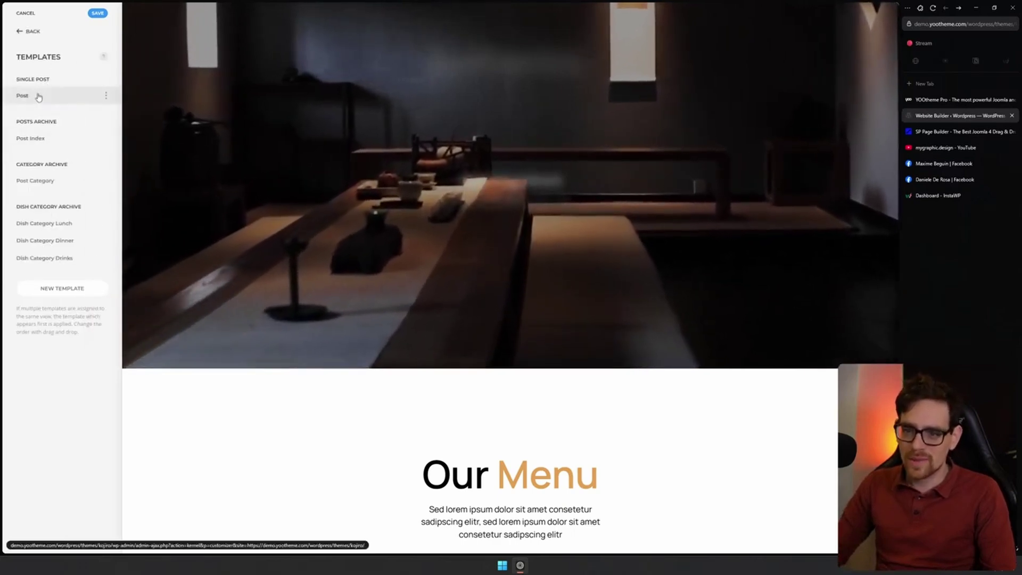
{"action": "left_click", "coordinate": [38, 97]}
Move the post Headline above the Image, then close the builder tab without saving
{"action": "mouse_move", "coordinate": [71, 187]}
{"action": "left_mouse_down"}
{"action": "mouse_move", "coordinate": [169, 177]}
{"action": "mouse_move", "coordinate": [89, 195]}
{"action": "left_mouse_up"}
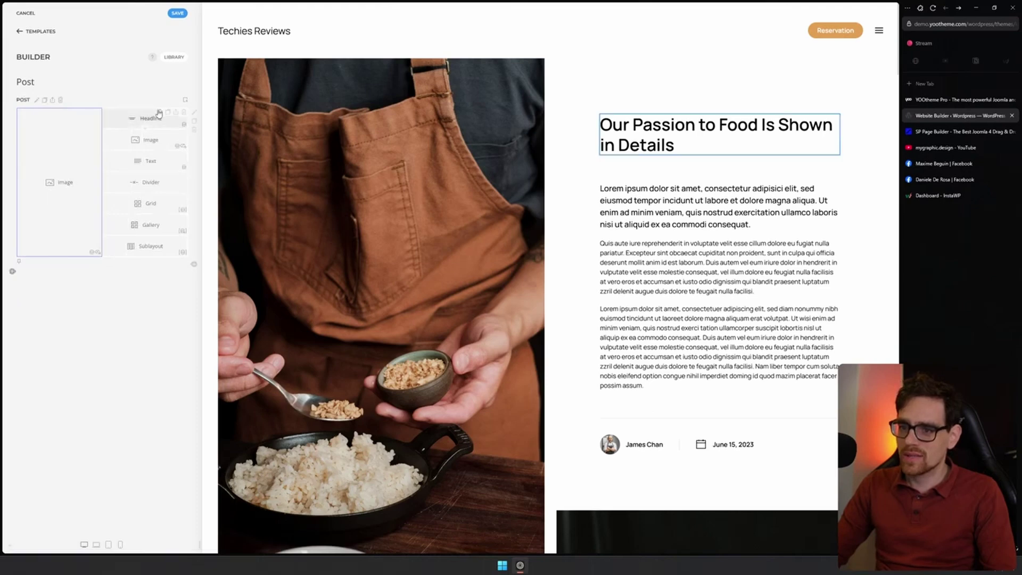
{"action": "left_click_drag", "start_coordinate": [94, 116], "coordinate": [92, 119]}
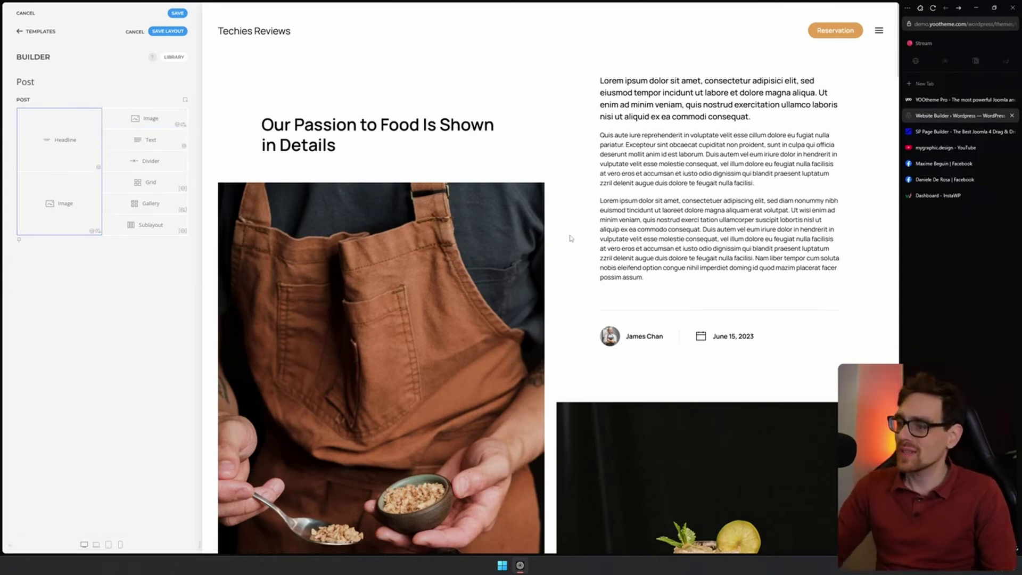
{"action": "scroll", "coordinate": [664, 187], "scroll_direction": "down", "scroll_amount": 2}
{"action": "scroll", "coordinate": [668, 187], "scroll_direction": "up", "scroll_amount": 1}
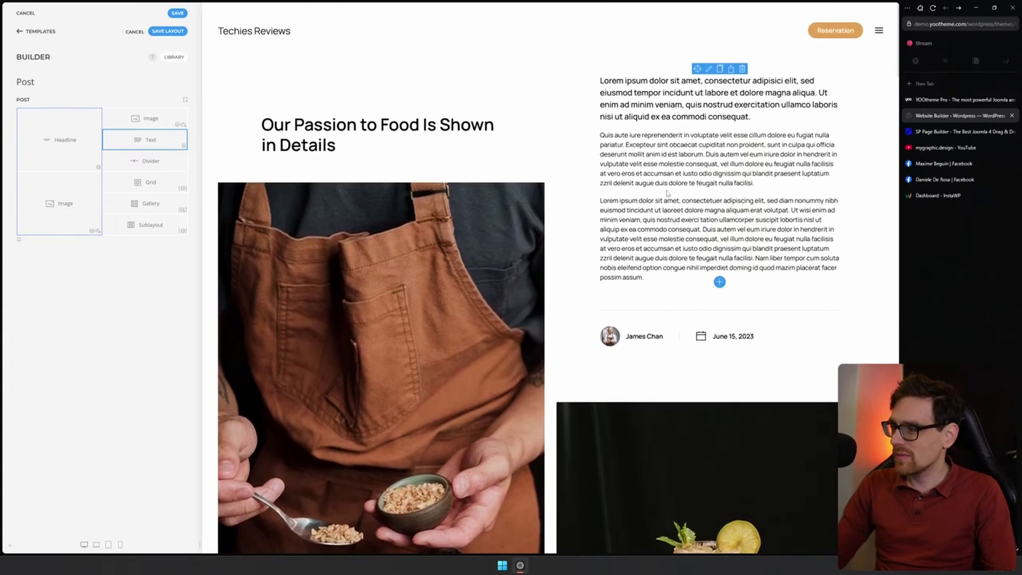
{"action": "middle_click", "coordinate": [946, 100]}
{"action": "middle_click", "coordinate": [946, 101]}
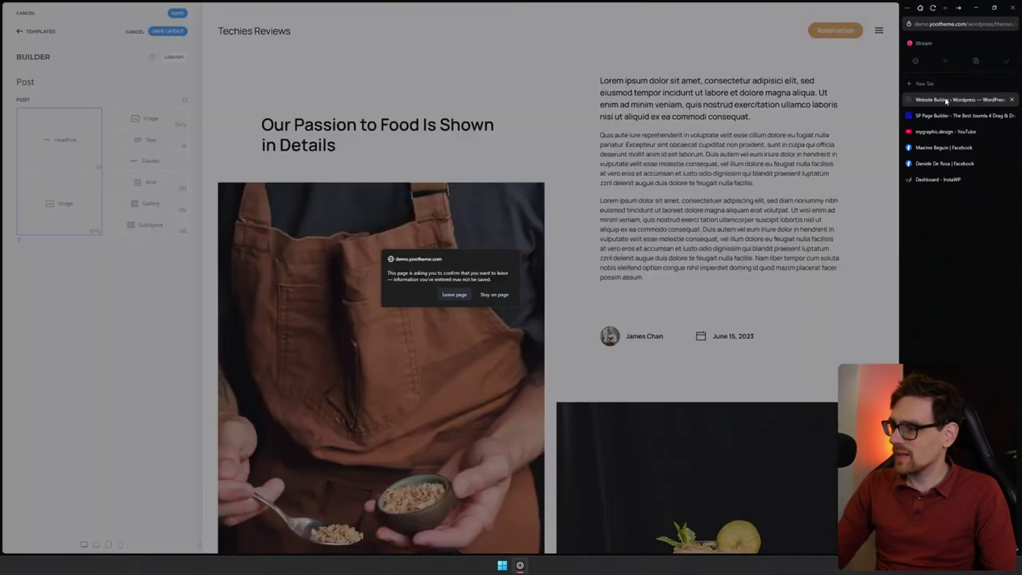
{"action": "left_click", "coordinate": [454, 295]}
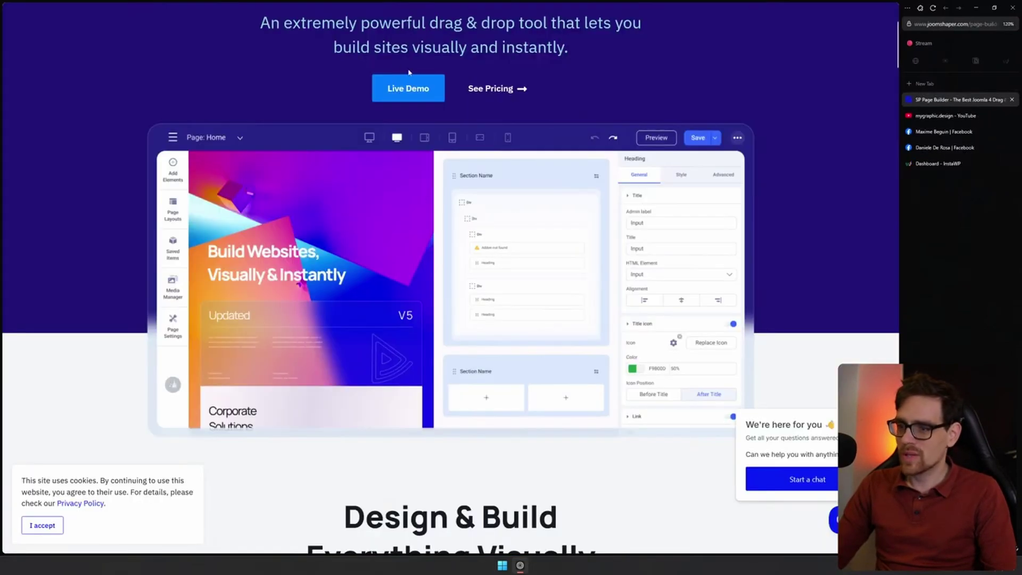
Open the SP Page Builder Live Demo and launch Edit Page on the Helix demo home
{"action": "scroll", "coordinate": [409, 72], "scroll_direction": "up", "scroll_amount": 4}
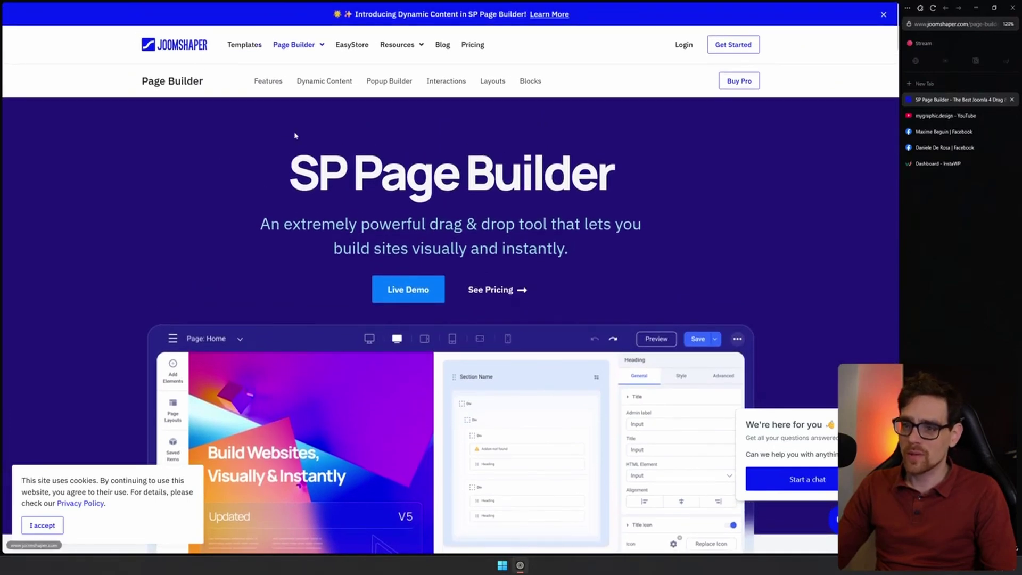
{"action": "left_click", "coordinate": [409, 290]}
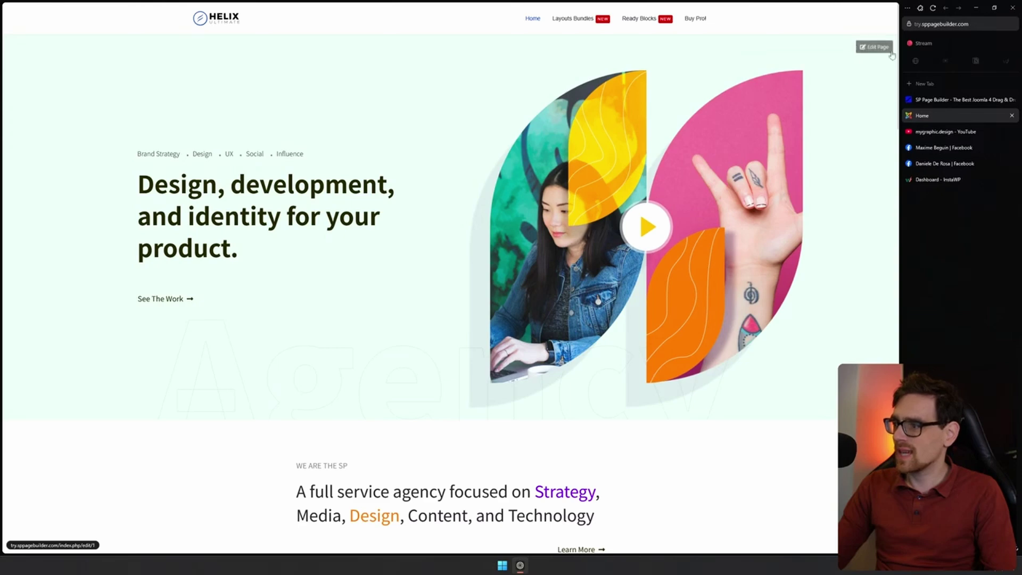
{"action": "left_click", "coordinate": [866, 54]}
{"action": "left_click", "coordinate": [879, 50]}
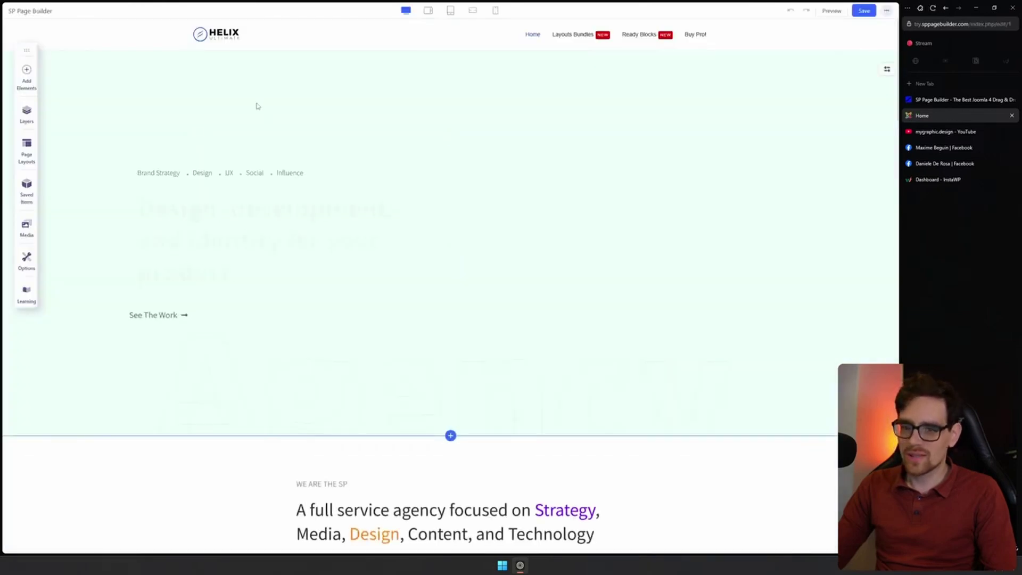
Retype the hero heading title and set its text colour to yellow #FFFF00
{"action": "left_click", "coordinate": [392, 269]}
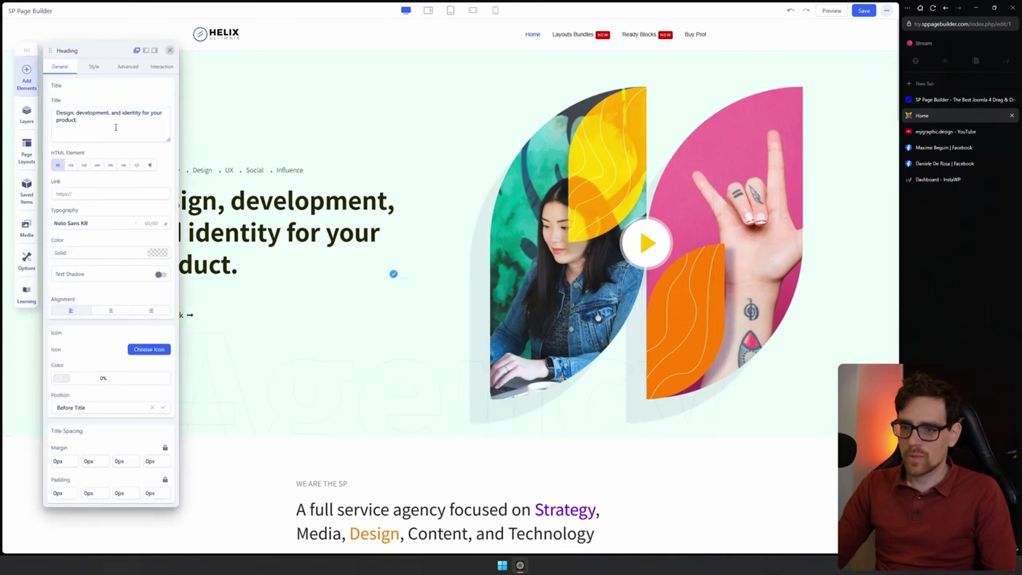
{"action": "key", "text": "ctrl+a"}
{"action": "type", "text": "Siu"}
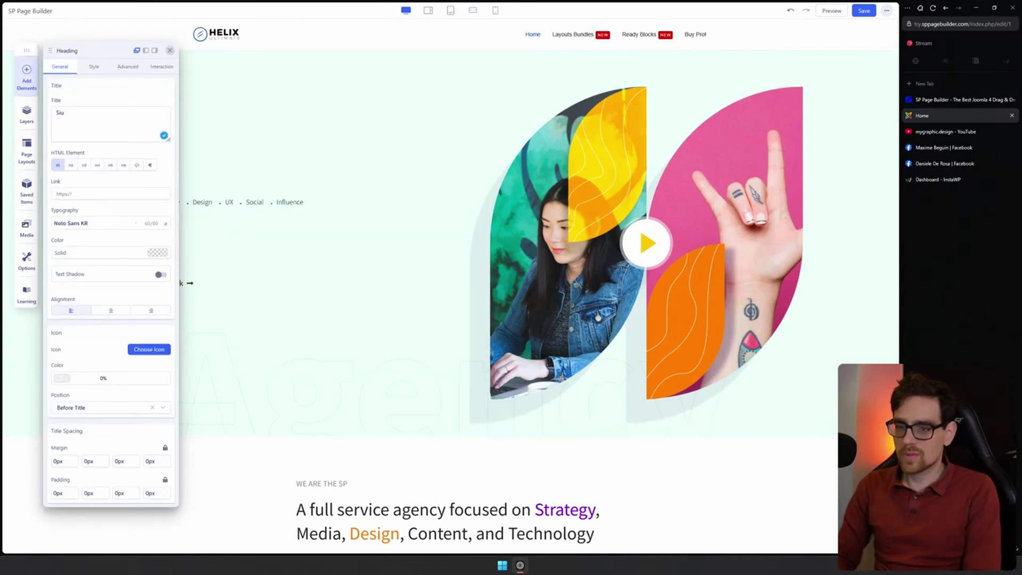
{"action": "type", "text": "scirb"}
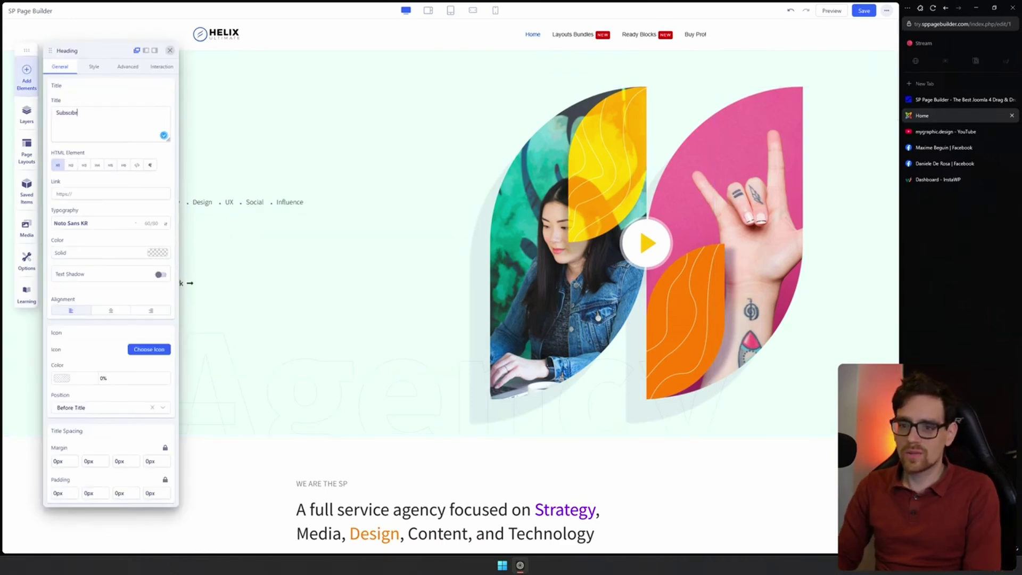
{"action": "type", "text": "e!"}
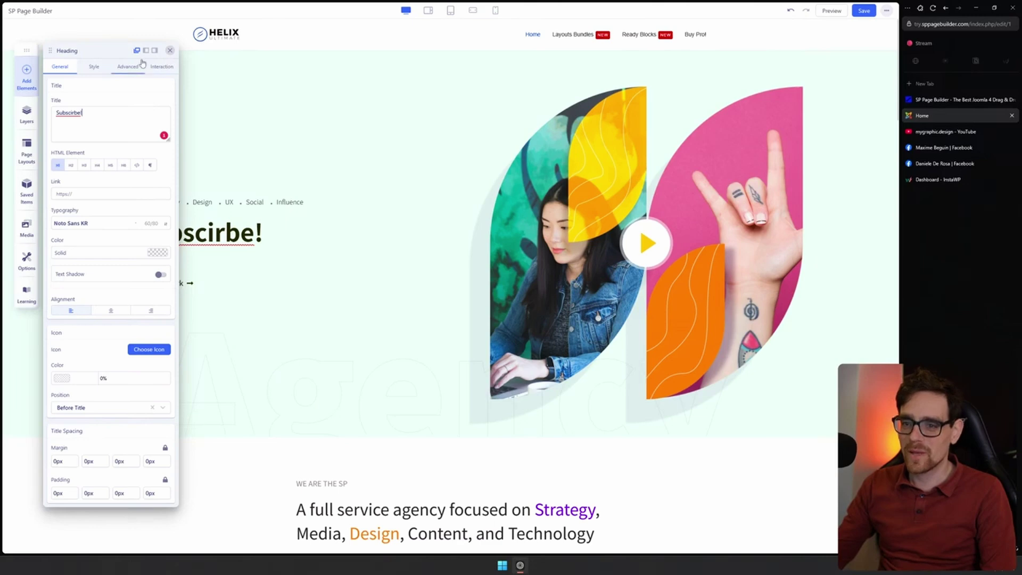
{"action": "left_click", "coordinate": [103, 69]}
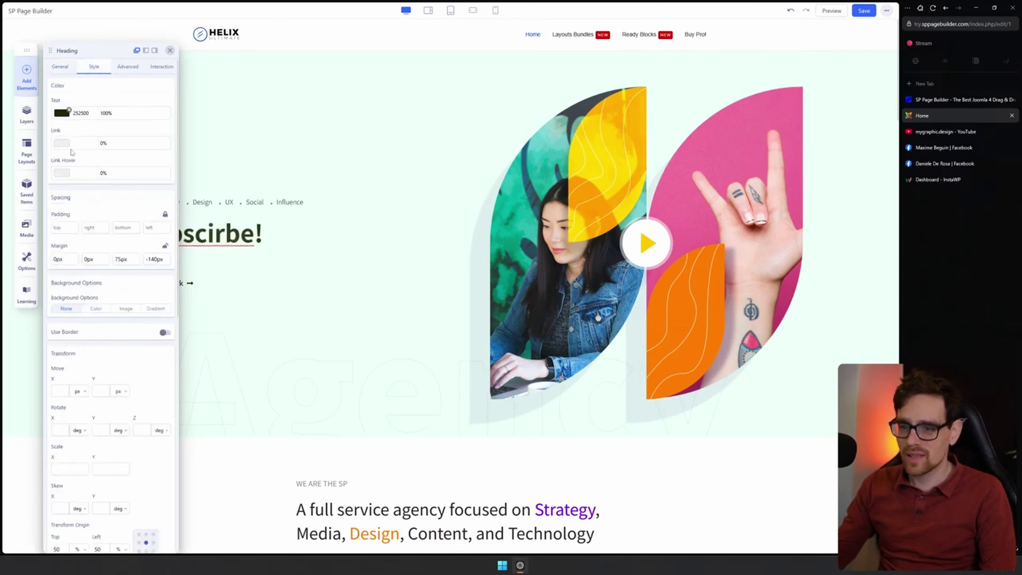
{"action": "left_click", "coordinate": [61, 113]}
{"action": "left_click_drag", "start_coordinate": [234, 129], "coordinate": [322, 63]}
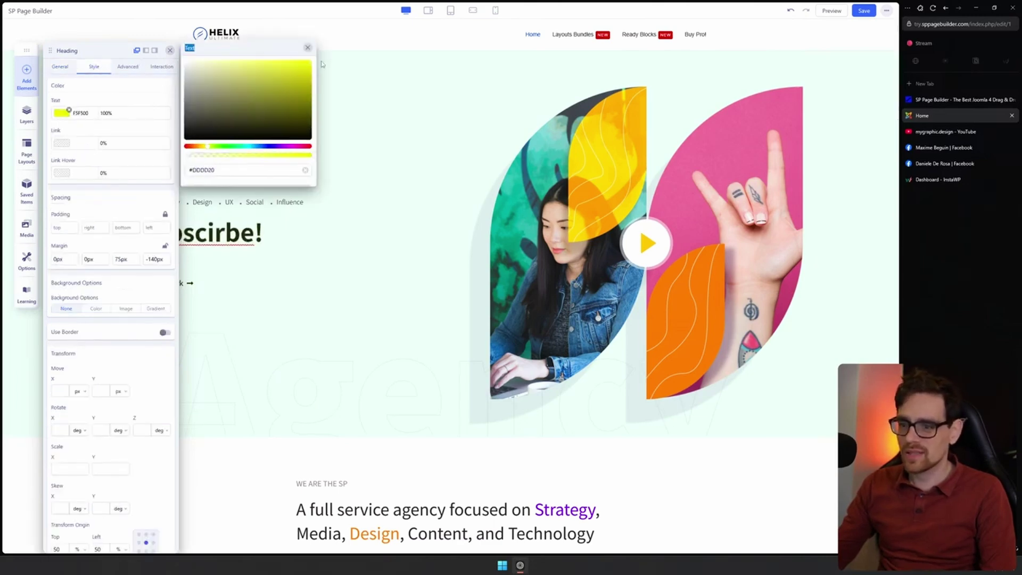
{"action": "left_click", "coordinate": [60, 67]}
Correct the heading title's spelling to 'Subscribe!'
{"action": "key", "text": "ctrl+a"}
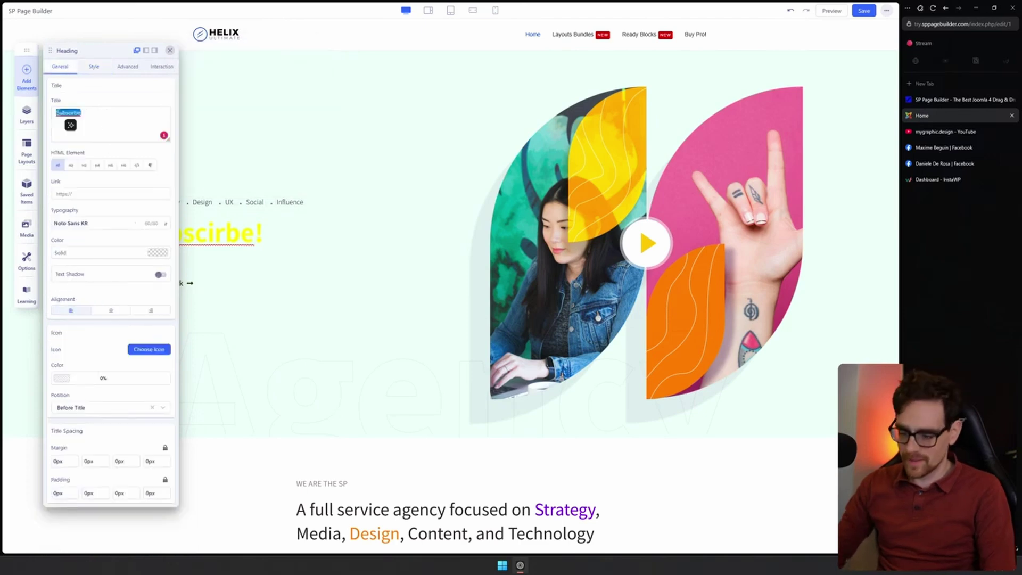
{"action": "type", "text": "Subscribe!"}
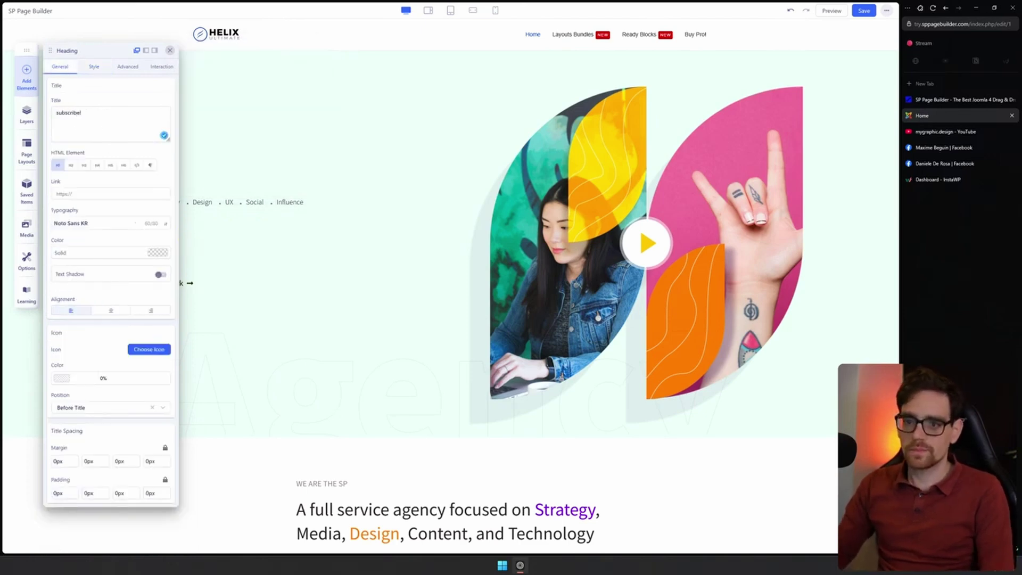
{"action": "key", "text": "Home"}
{"action": "key", "text": "Delete"}
{"action": "type", "text": "S"}
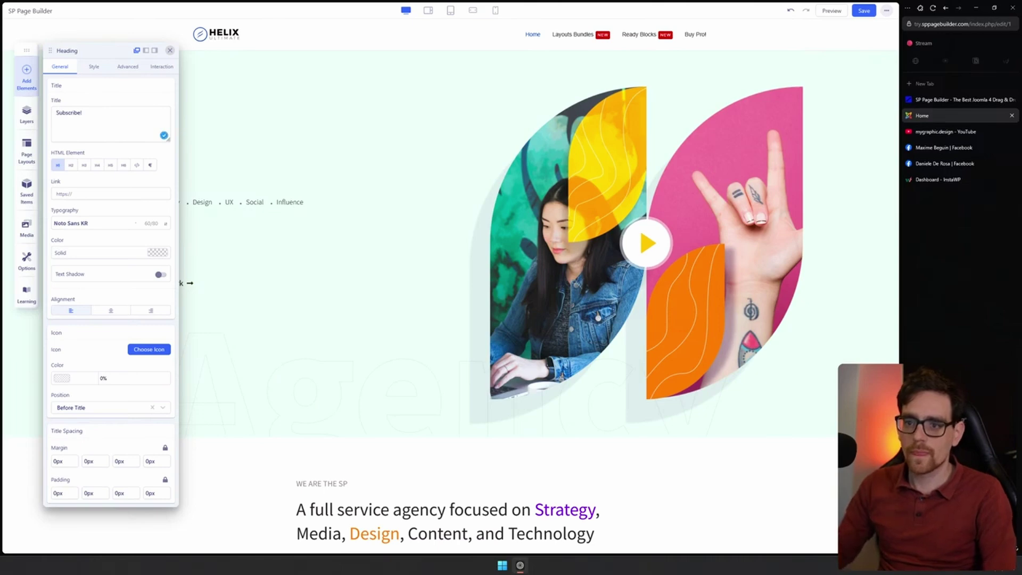
{"action": "left_click", "coordinate": [112, 193]}
{"action": "left_click", "coordinate": [137, 194]}
{"action": "left_click", "coordinate": [137, 195]}
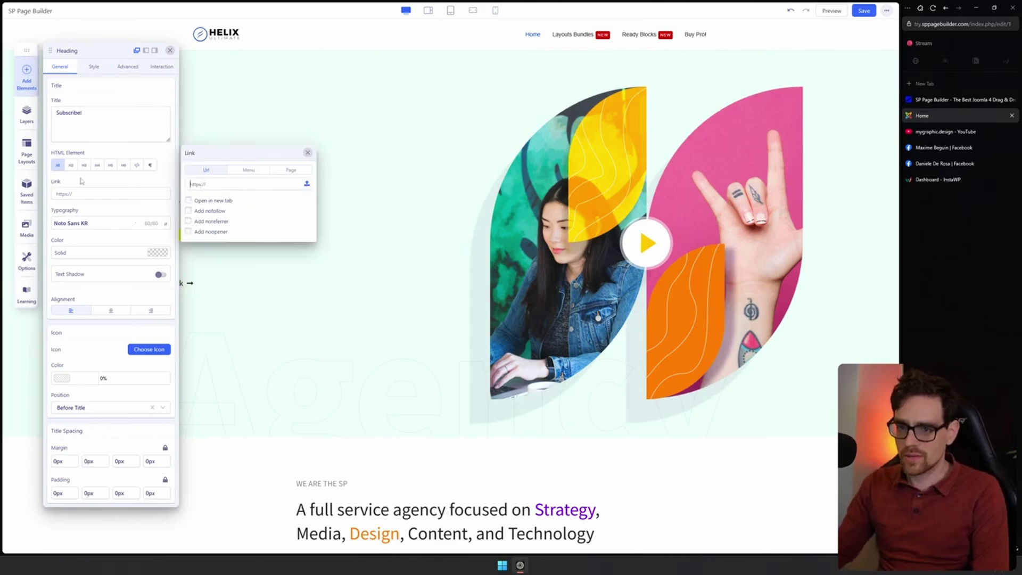
{"action": "left_click", "coordinate": [118, 194]}
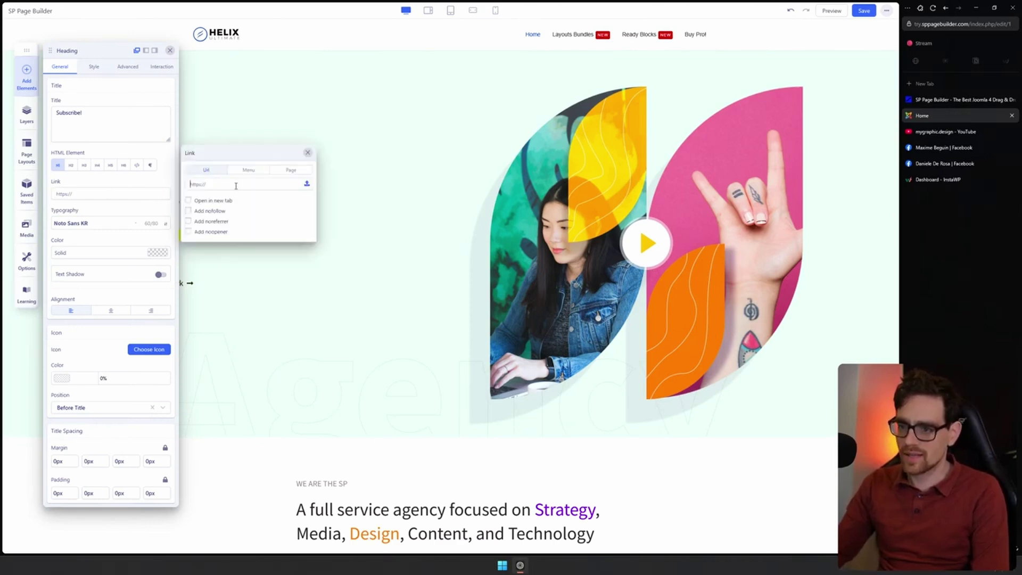
{"action": "type", "text": "https://techies.review"}
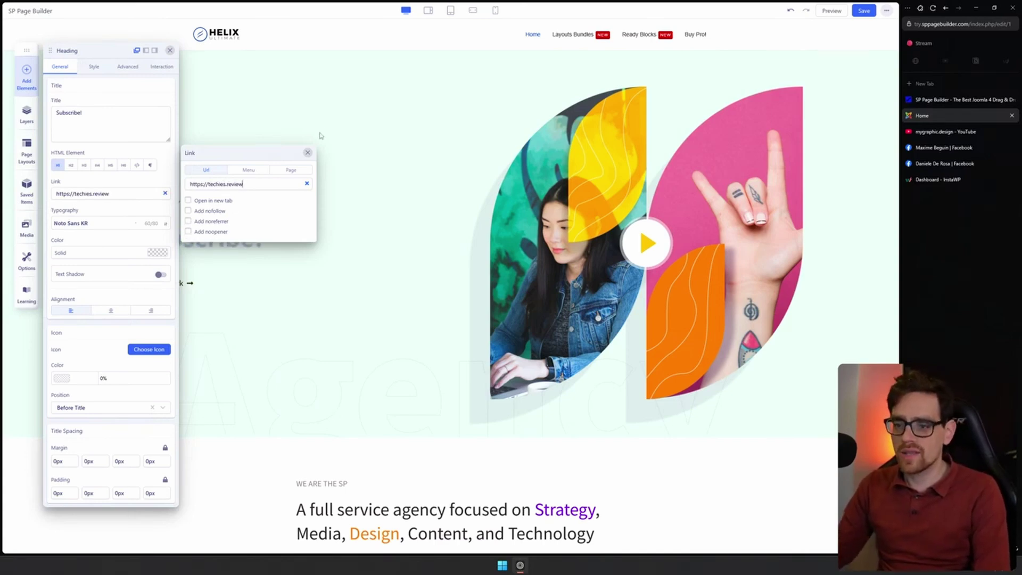
{"action": "left_click", "coordinate": [308, 154]}
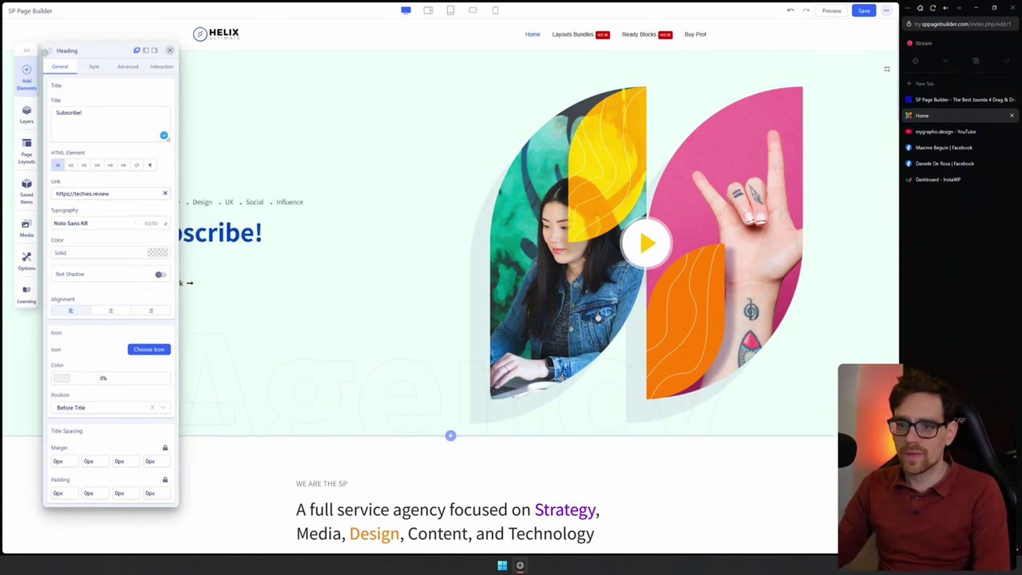
{"action": "left_click_drag", "start_coordinate": [50, 50], "coordinate": [629, 30]}
{"action": "left_click", "coordinate": [313, 127]}
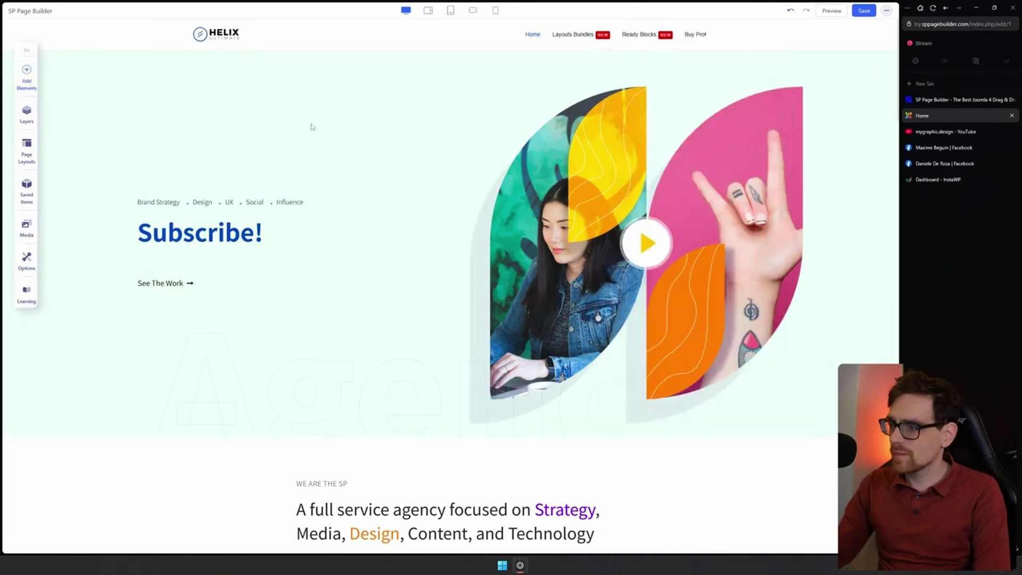
Drag a new Heading addon from Add Elements into the hero above Subscribe!
{"action": "left_click", "coordinate": [27, 79]}
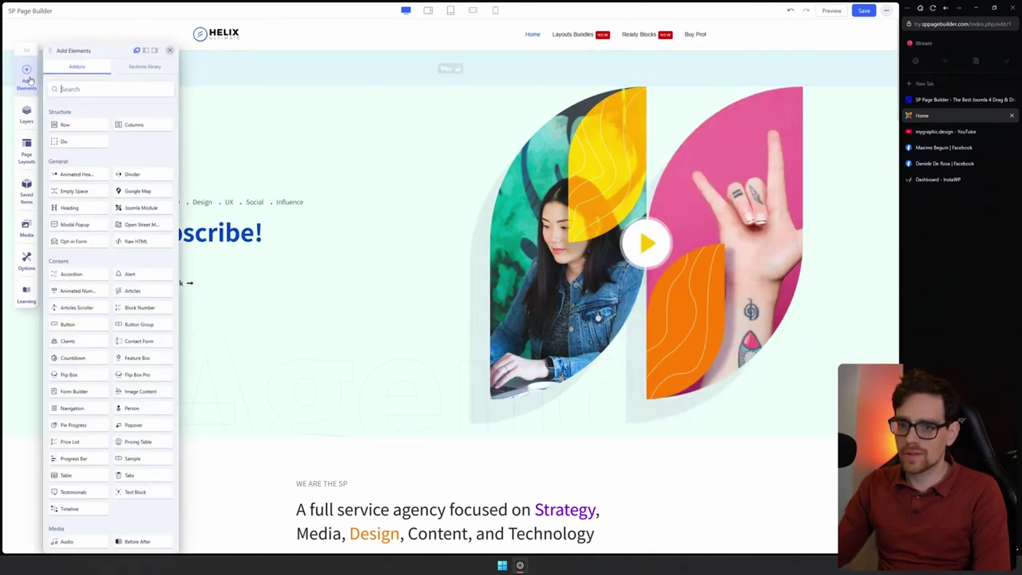
{"action": "scroll", "coordinate": [122, 207], "scroll_direction": "down", "scroll_amount": 4}
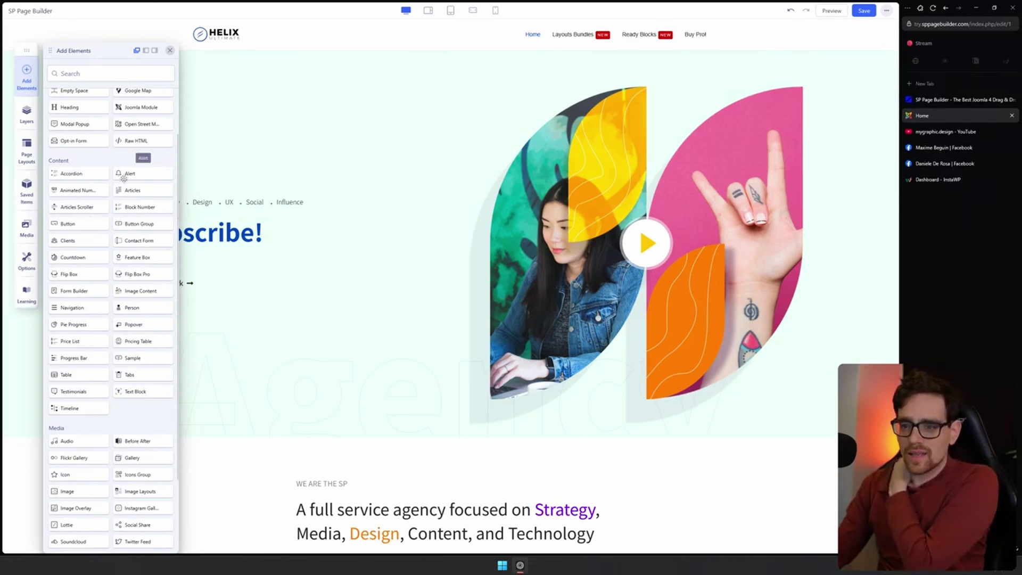
{"action": "scroll", "coordinate": [115, 208], "scroll_direction": "up", "scroll_amount": 1}
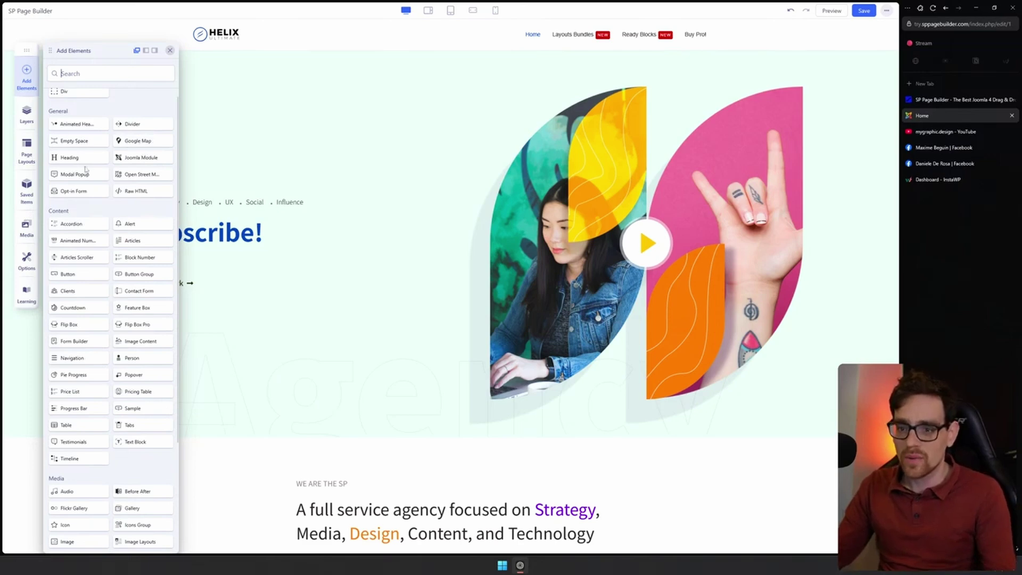
{"action": "scroll", "coordinate": [107, 182], "scroll_direction": "down", "scroll_amount": 2}
{"action": "scroll", "coordinate": [107, 182], "scroll_direction": "up", "scroll_amount": 2}
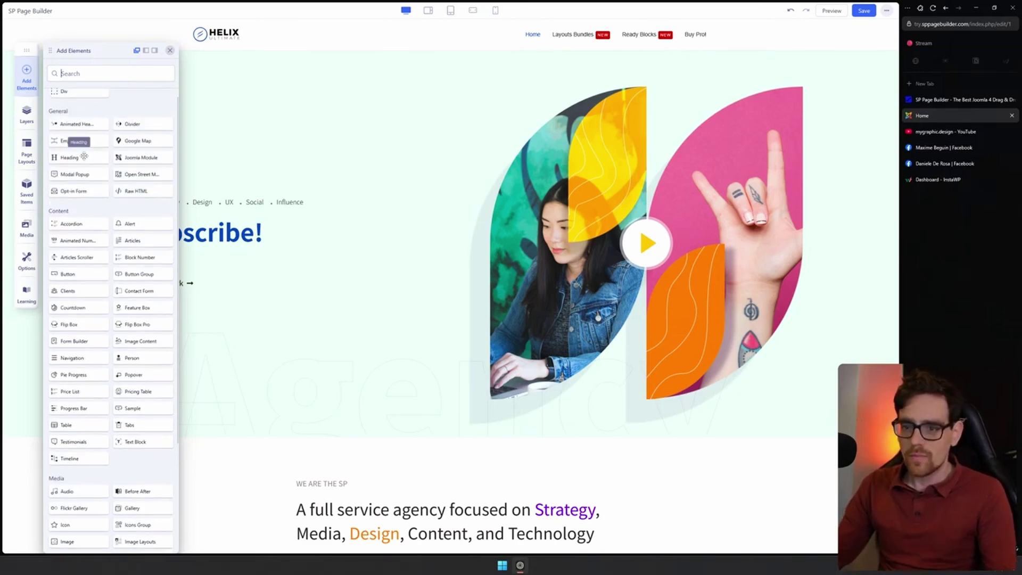
{"action": "left_click_drag", "start_coordinate": [90, 143], "coordinate": [266, 219]}
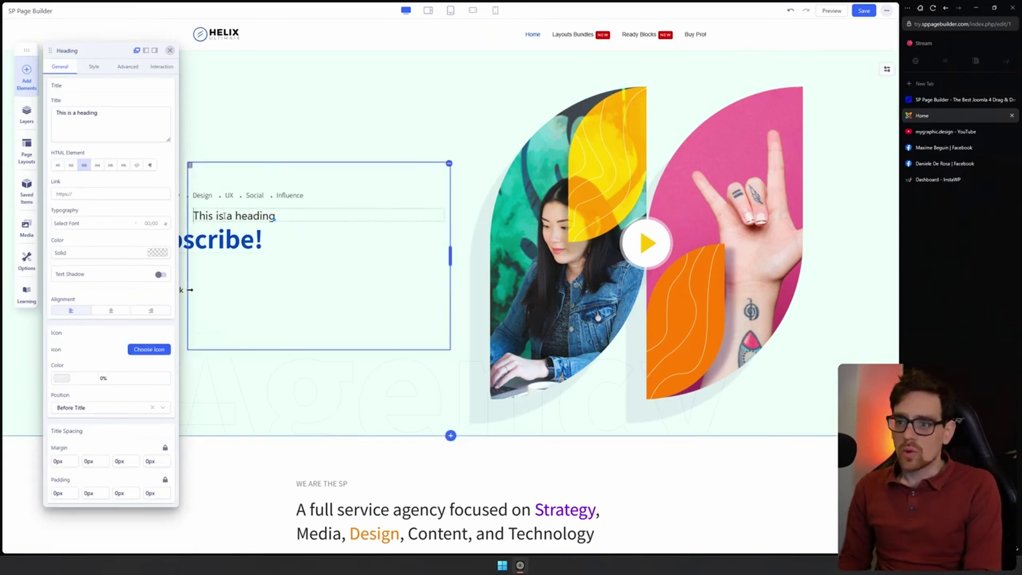
Edit the new heading inline to read 'This is a heading Looks awesome!' and dock its panel
{"action": "type", "text": "as"}
{"action": "key", "text": "BackSpace"}
{"action": "key", "text": "BackSpace"}
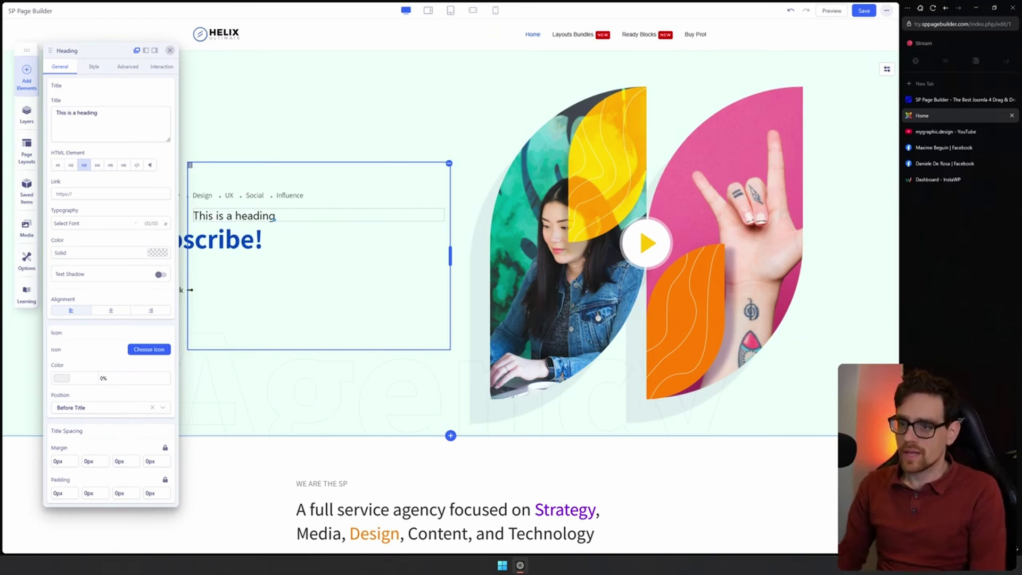
{"action": "left_click", "coordinate": [224, 216]}
{"action": "type", "text": "Looks awesome!"}
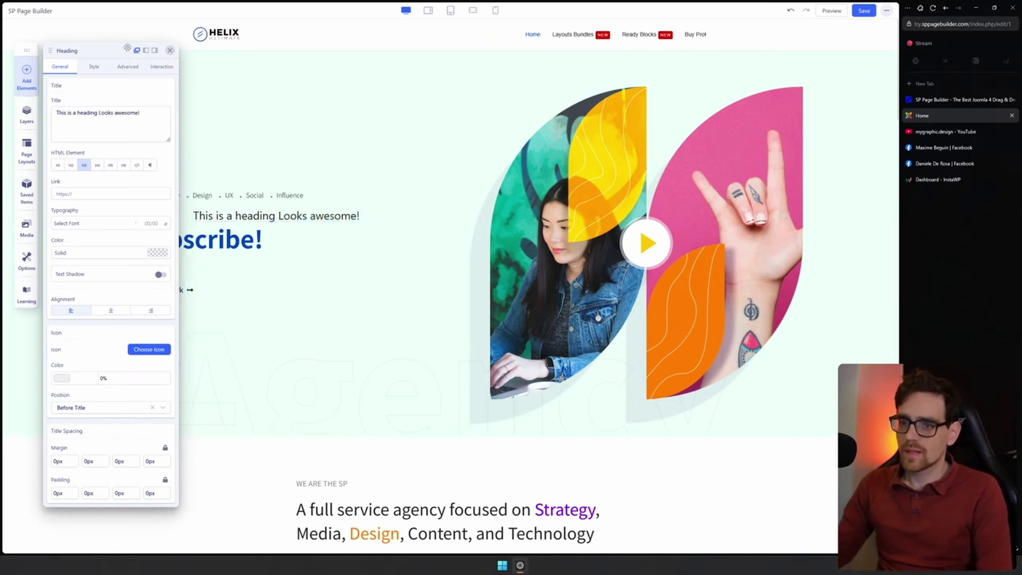
{"action": "left_click", "coordinate": [147, 52]}
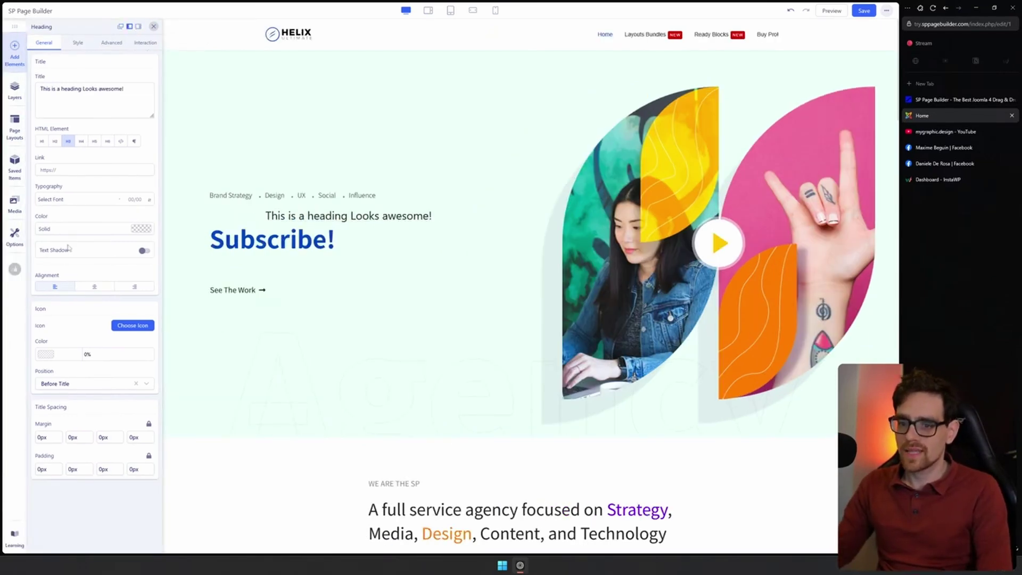
Preview the page at tablet, landscape phone and portrait phone widths, then back to desktop
{"action": "scroll", "coordinate": [376, 200], "scroll_direction": "down", "scroll_amount": 2}
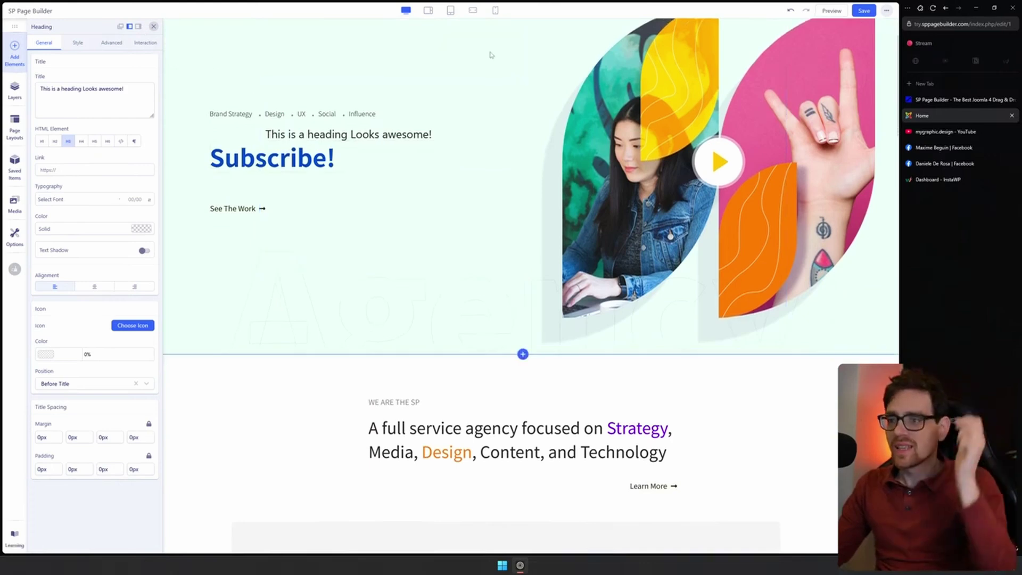
{"action": "scroll", "coordinate": [491, 54], "scroll_direction": "up", "scroll_amount": 2}
{"action": "left_click", "coordinate": [450, 10]}
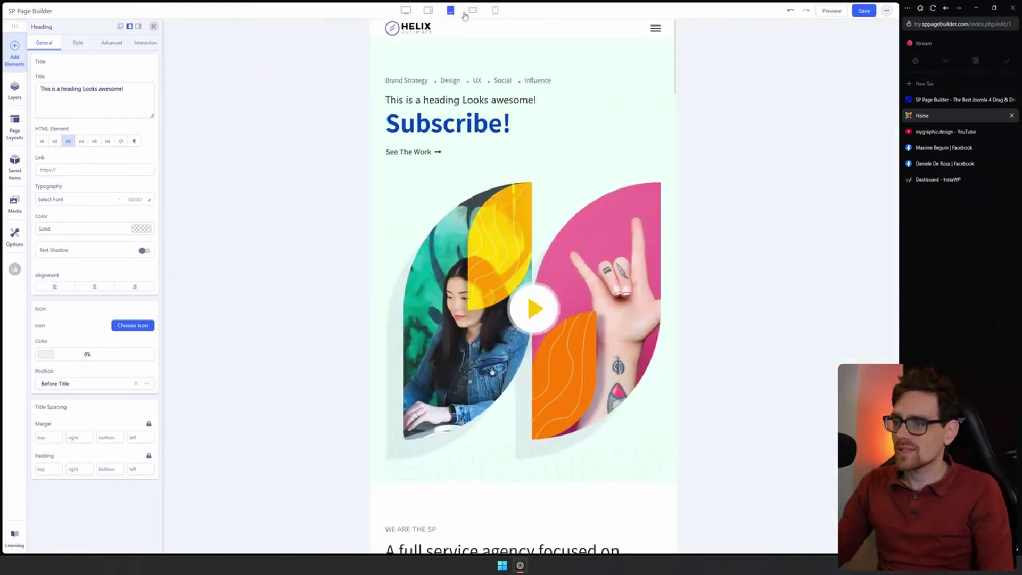
{"action": "left_click", "coordinate": [473, 10]}
{"action": "left_click", "coordinate": [495, 10]}
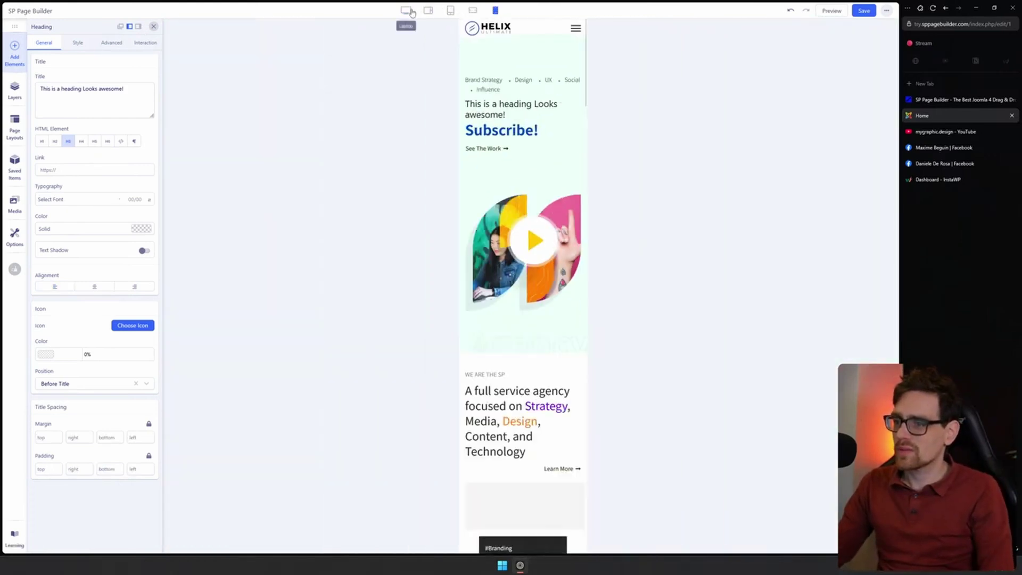
{"action": "left_click", "coordinate": [405, 10]}
Narrow the 'A full service agency' heading block to about half width
{"action": "scroll", "coordinate": [480, 319], "scroll_direction": "down", "scroll_amount": 3}
{"action": "left_click", "coordinate": [480, 357]}
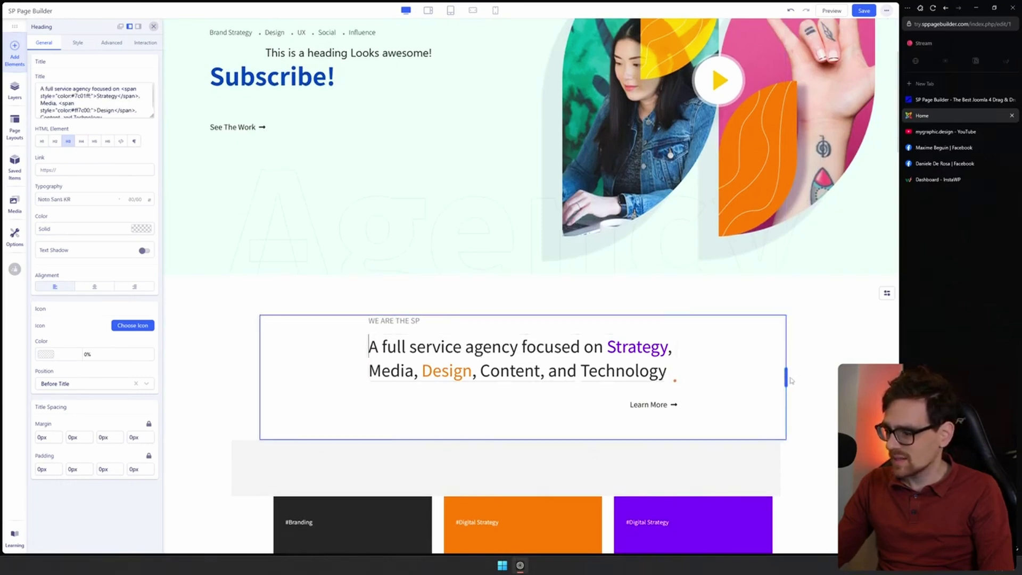
{"action": "left_click_drag", "start_coordinate": [785, 378], "coordinate": [519, 360]}
Widen the agency heading to about 85%, prefix it with 'asdfasdf', and inspect its title markup
{"action": "left_click_drag", "start_coordinate": [594, 361], "coordinate": [729, 373]}
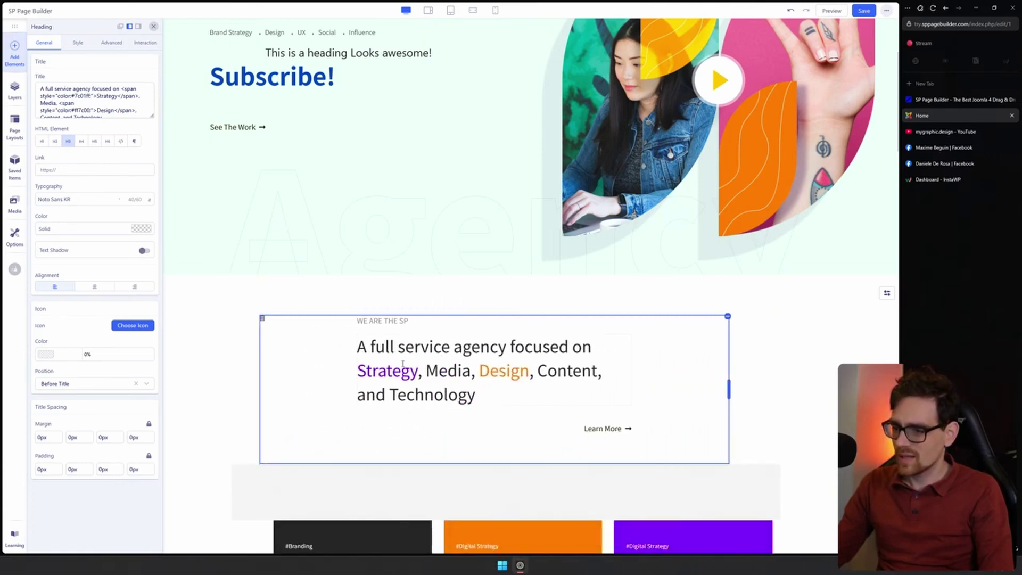
{"action": "type", "text": "asdfasdf"}
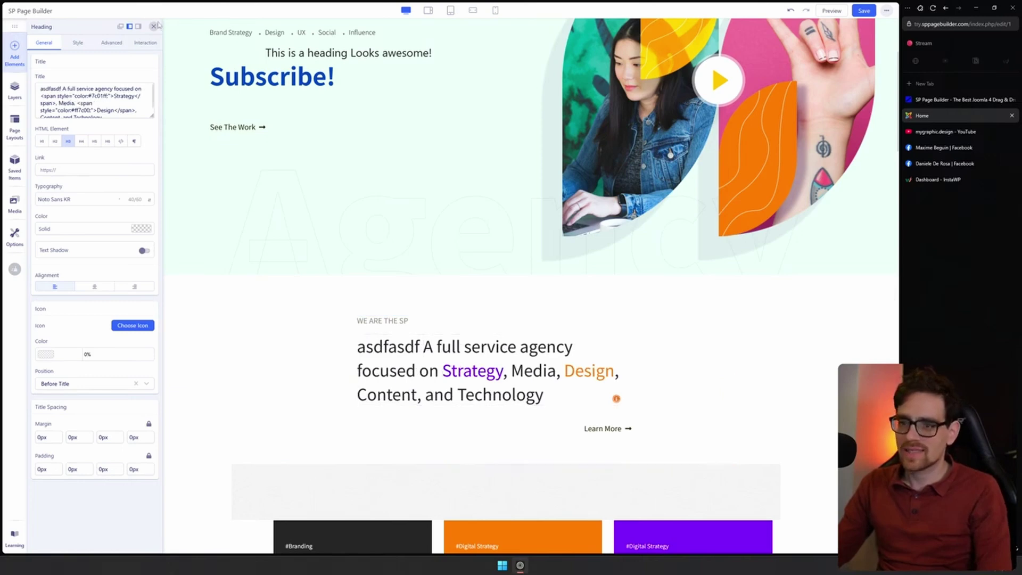
{"action": "left_click_drag", "start_coordinate": [41, 96], "coordinate": [48, 98]}
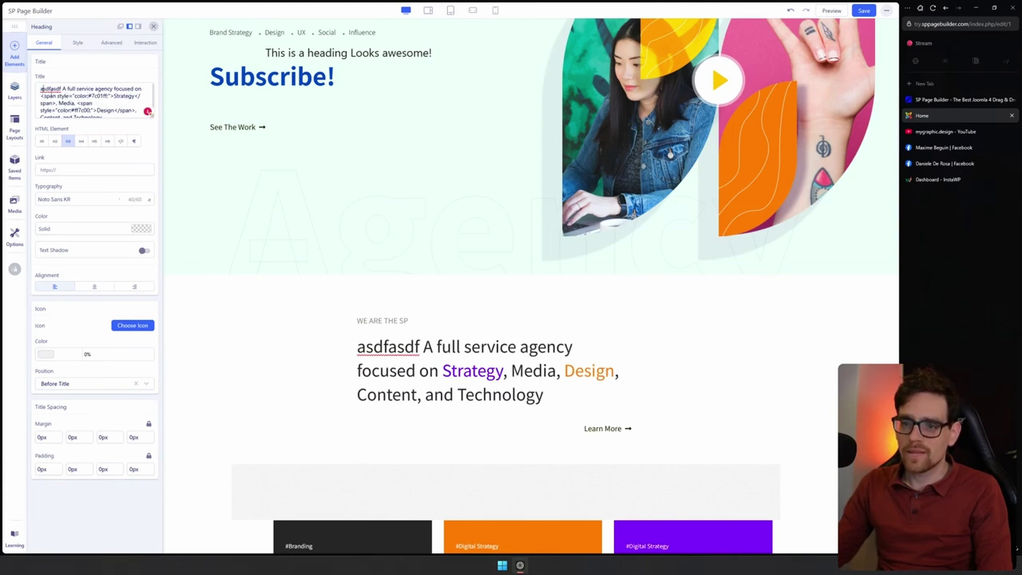
{"action": "left_click_drag", "start_coordinate": [43, 89], "coordinate": [113, 98]}
{"action": "left_click", "coordinate": [114, 99]}
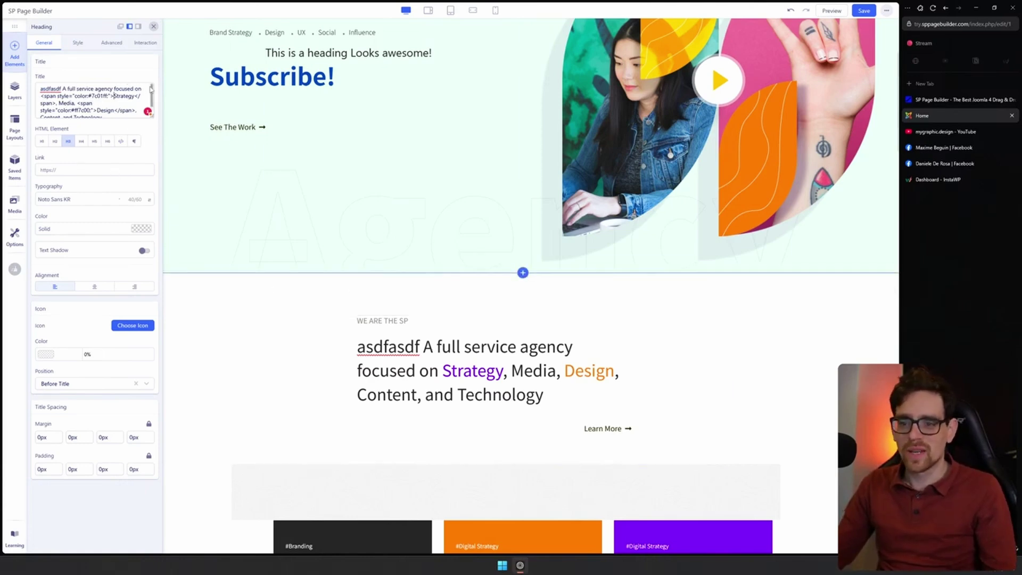
Switch on Enable Interaction in the agency heading's Advanced > Interaction settings
{"action": "left_click", "coordinate": [78, 44]}
{"action": "left_click", "coordinate": [112, 44]}
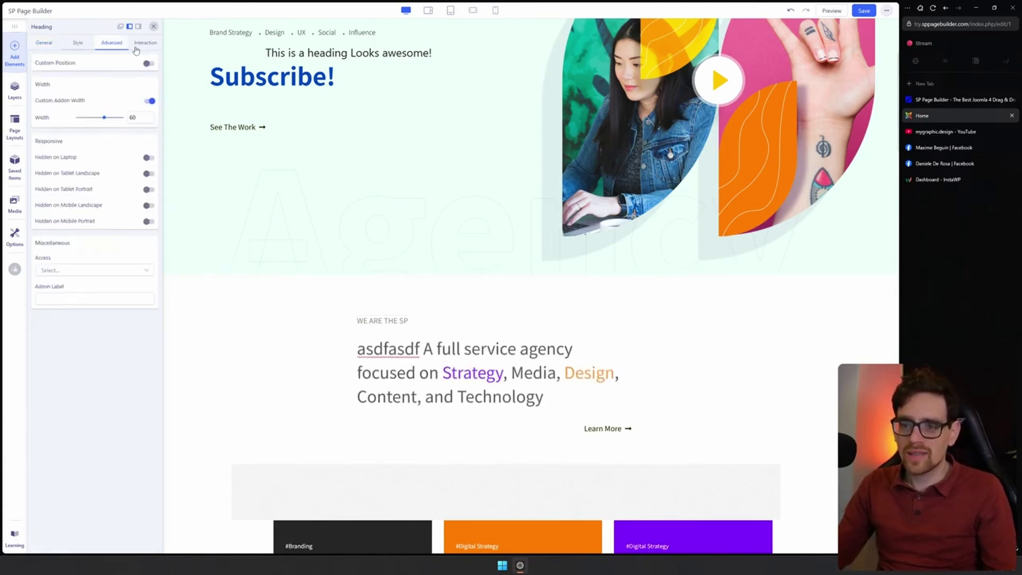
{"action": "left_click", "coordinate": [144, 45]}
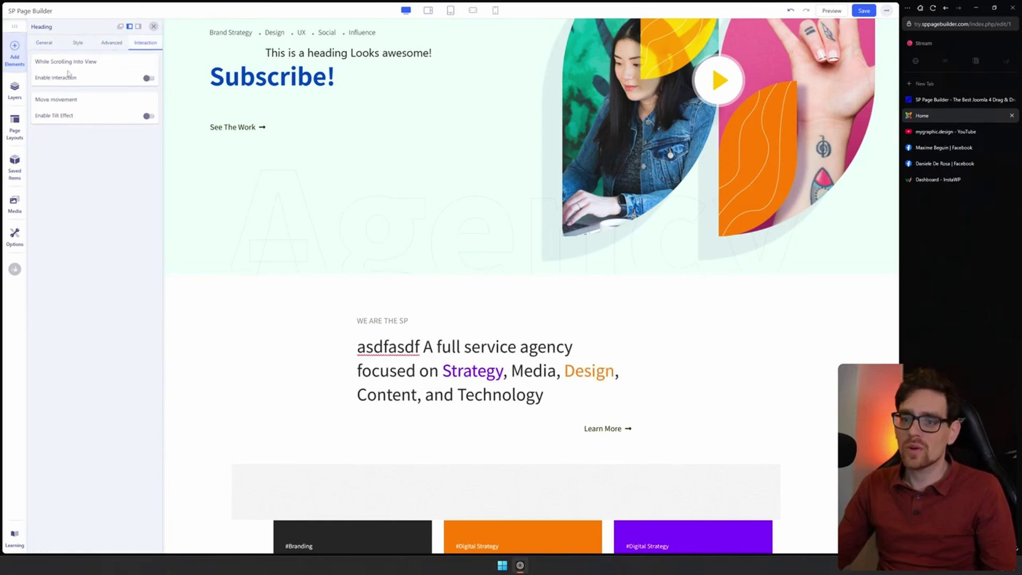
{"action": "left_click", "coordinate": [148, 79]}
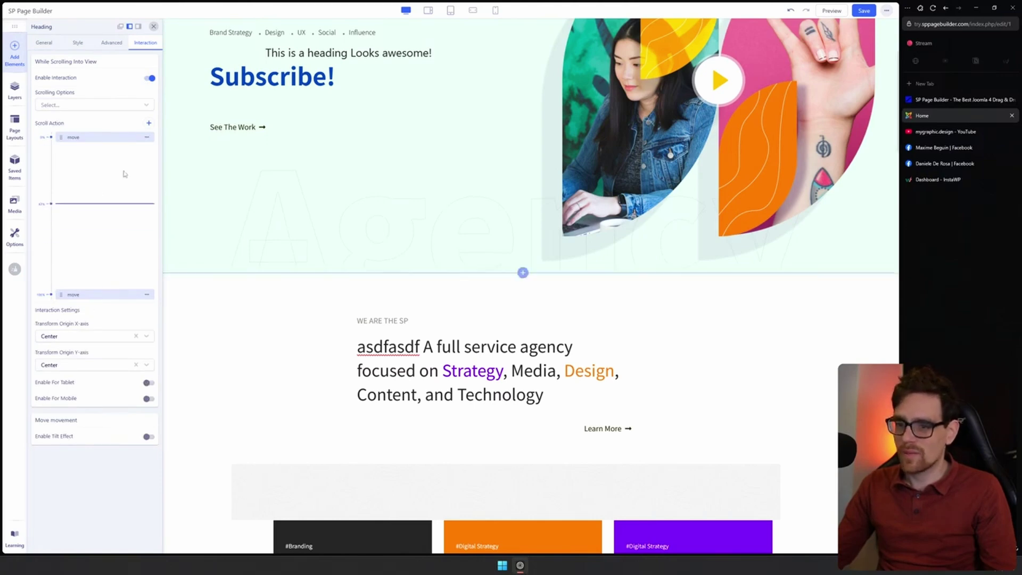
Scroll the canvas up and down to watch the heading move with the scroll
{"action": "scroll", "coordinate": [468, 209], "scroll_direction": "down", "scroll_amount": 3}
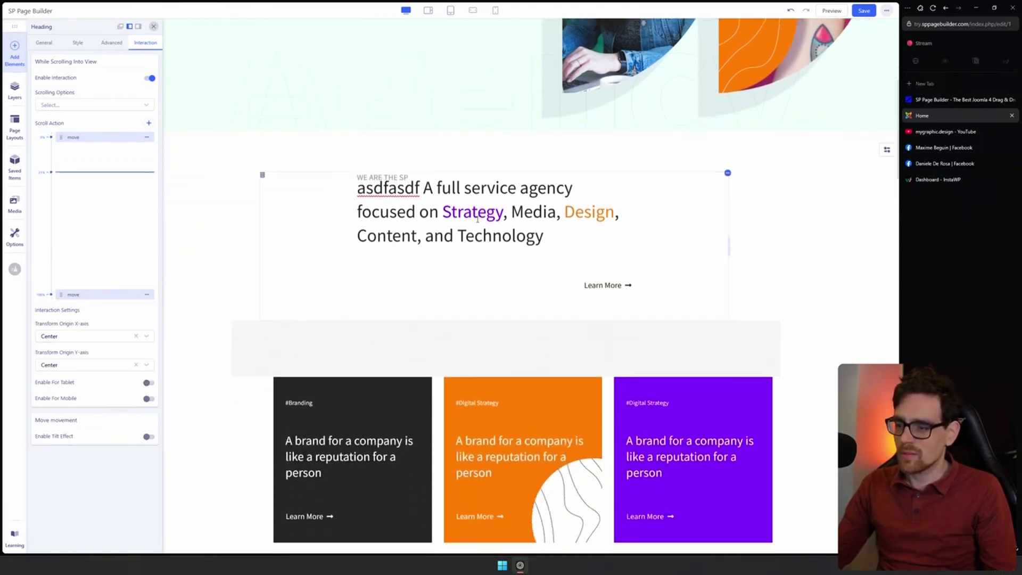
{"action": "scroll", "coordinate": [479, 276], "scroll_direction": "up", "scroll_amount": 5}
{"action": "scroll", "coordinate": [482, 314], "scroll_direction": "down", "scroll_amount": 5}
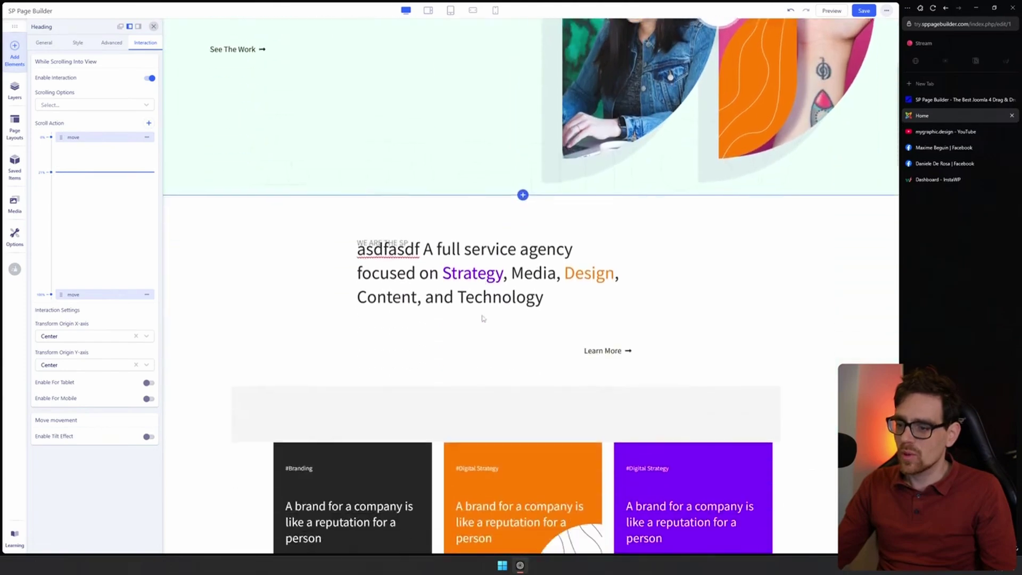
{"action": "scroll", "coordinate": [339, 159], "scroll_direction": "up", "scroll_amount": 3}
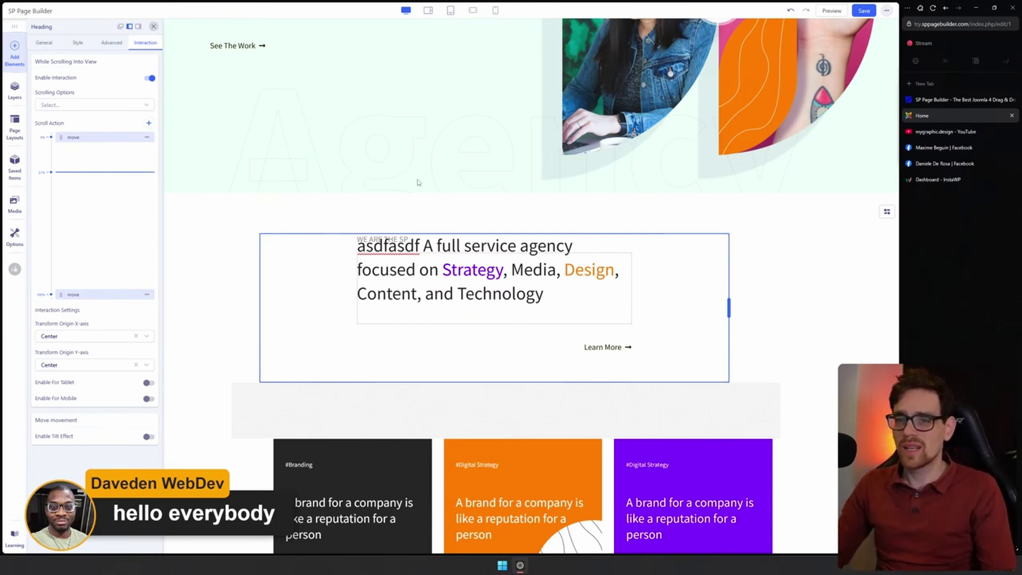
{"action": "scroll", "coordinate": [417, 182], "scroll_direction": "up", "scroll_amount": 1}
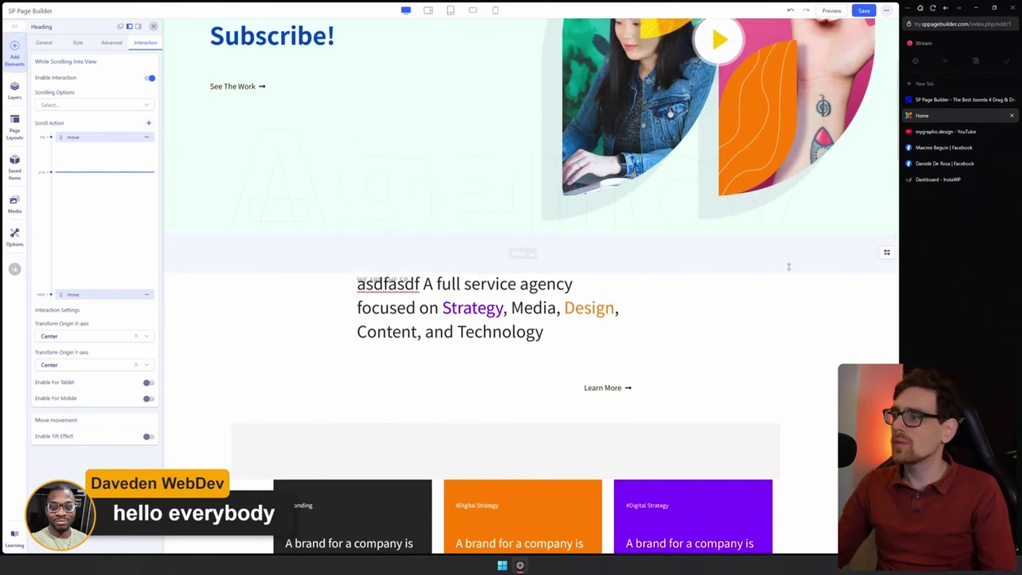
{"action": "scroll", "coordinate": [788, 304], "scroll_direction": "down", "scroll_amount": 5}
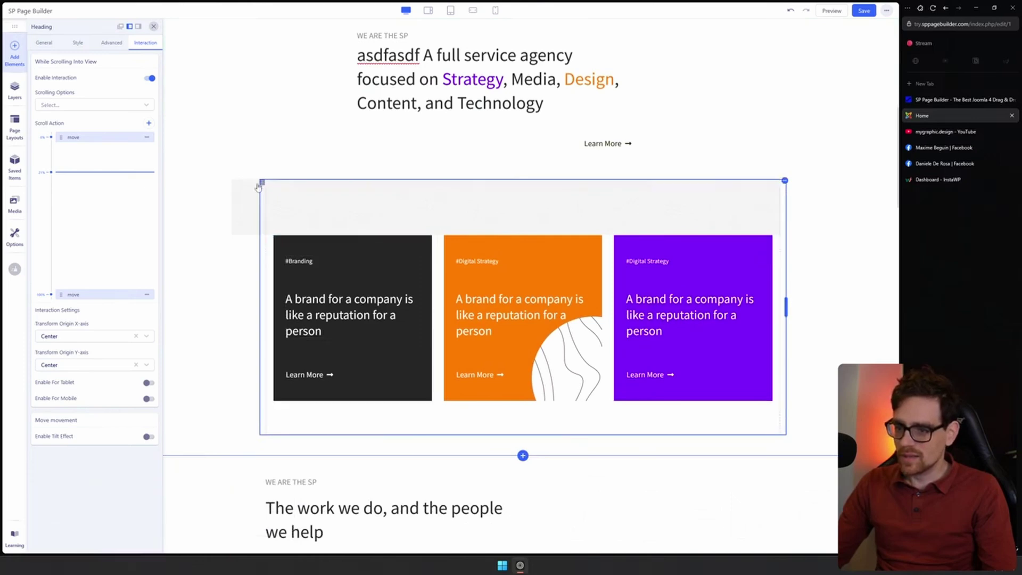
{"action": "scroll", "coordinate": [262, 178], "scroll_direction": "up", "scroll_amount": 3}
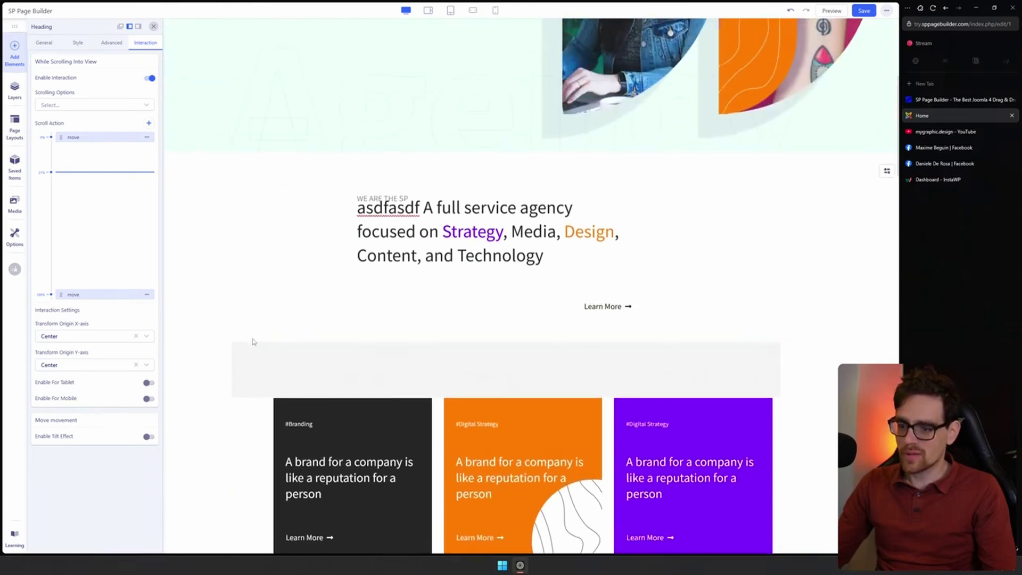
Drag the brand cards section above the agency heading, then undo it with Ctrl+Z
{"action": "left_click_drag", "start_coordinate": [264, 344], "coordinate": [375, 209]}
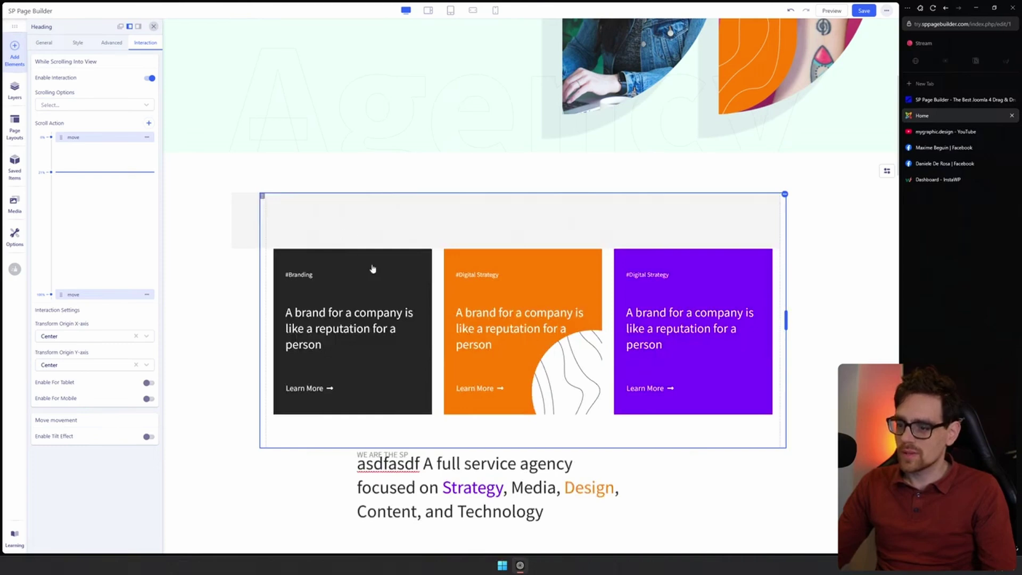
{"action": "mouse_move", "coordinate": [300, 81]}
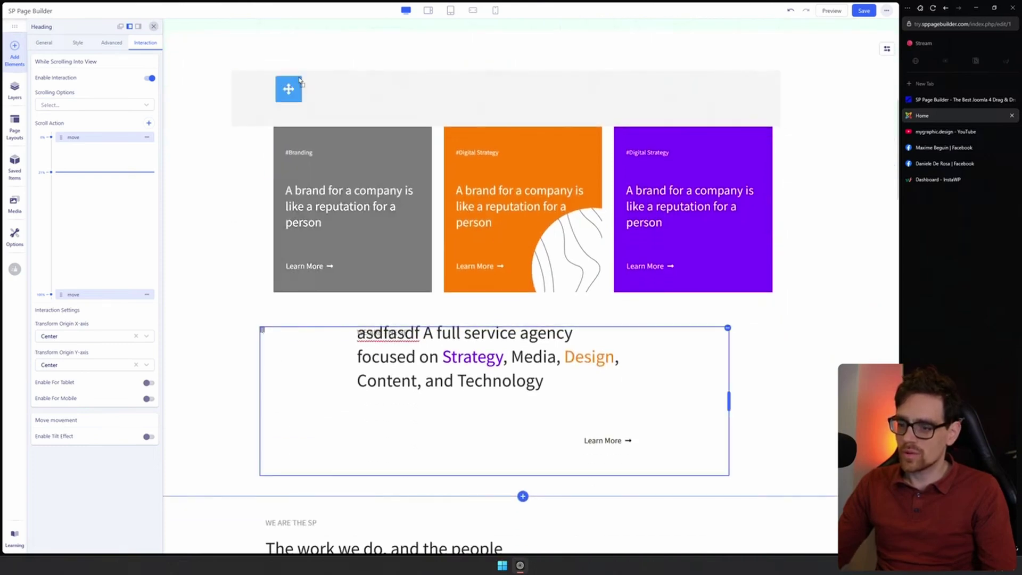
{"action": "key", "text": "ctrl+z"}
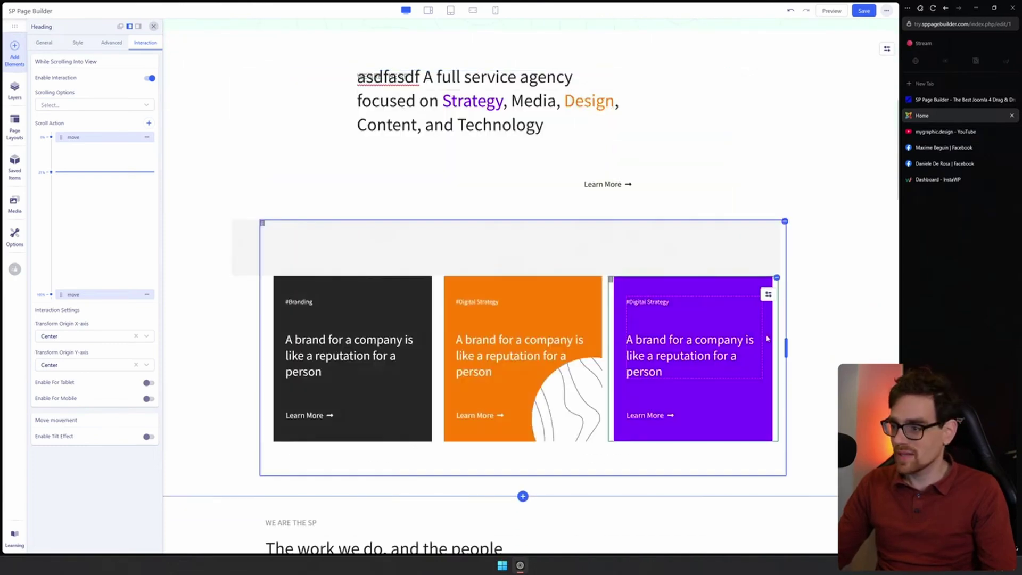
{"action": "scroll", "coordinate": [767, 338], "scroll_direction": "down", "scroll_amount": 5}
Enable the scroll-into-view interaction on the 'work we do' heading and scroll to test it
{"action": "left_click", "coordinate": [426, 310]}
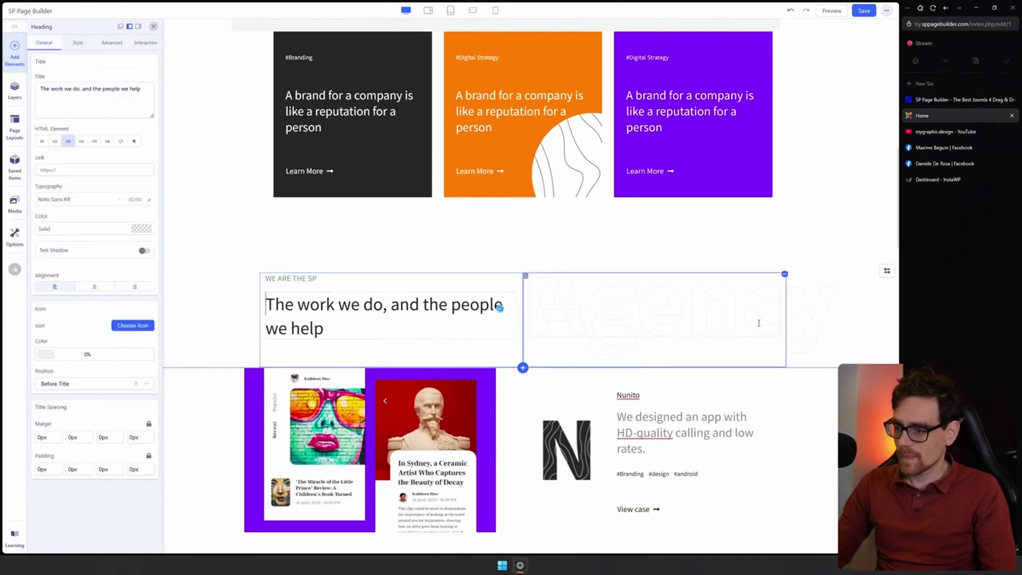
{"action": "scroll", "coordinate": [759, 322], "scroll_direction": "down", "scroll_amount": 3}
{"action": "left_click", "coordinate": [145, 43]}
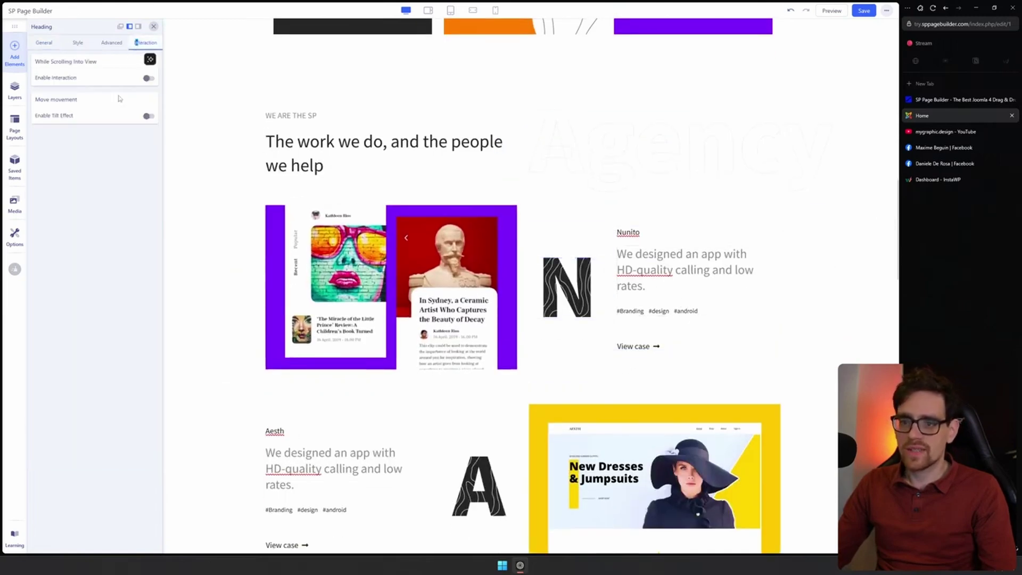
{"action": "left_click", "coordinate": [149, 78]}
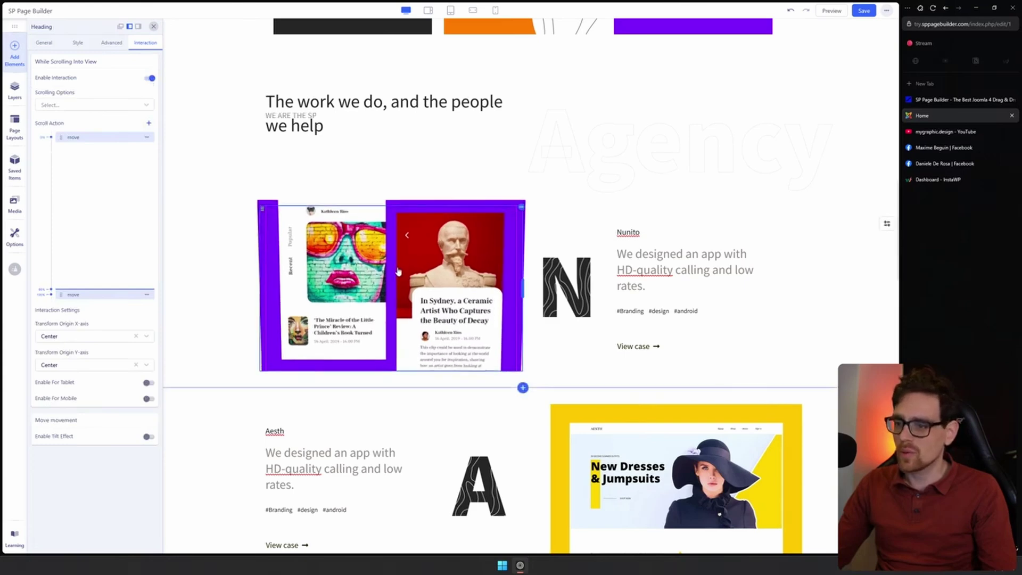
{"action": "scroll", "coordinate": [394, 277], "scroll_direction": "up", "scroll_amount": 3}
{"action": "scroll", "coordinate": [393, 277], "scroll_direction": "down", "scroll_amount": 3}
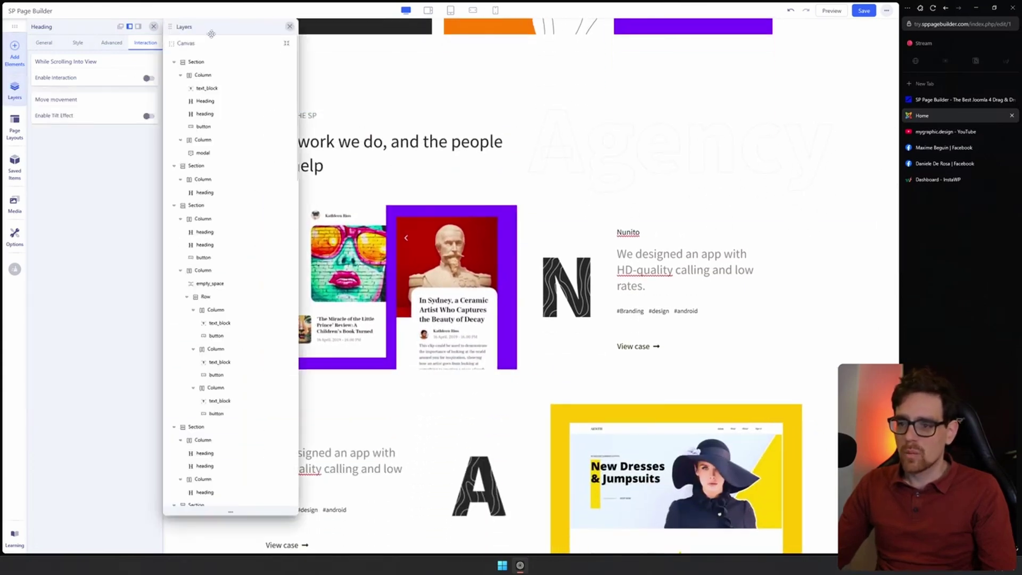
Scroll the canvas up and down to browse the page against the Layers tree
{"action": "scroll", "coordinate": [451, 197], "scroll_direction": "up", "scroll_amount": 4}
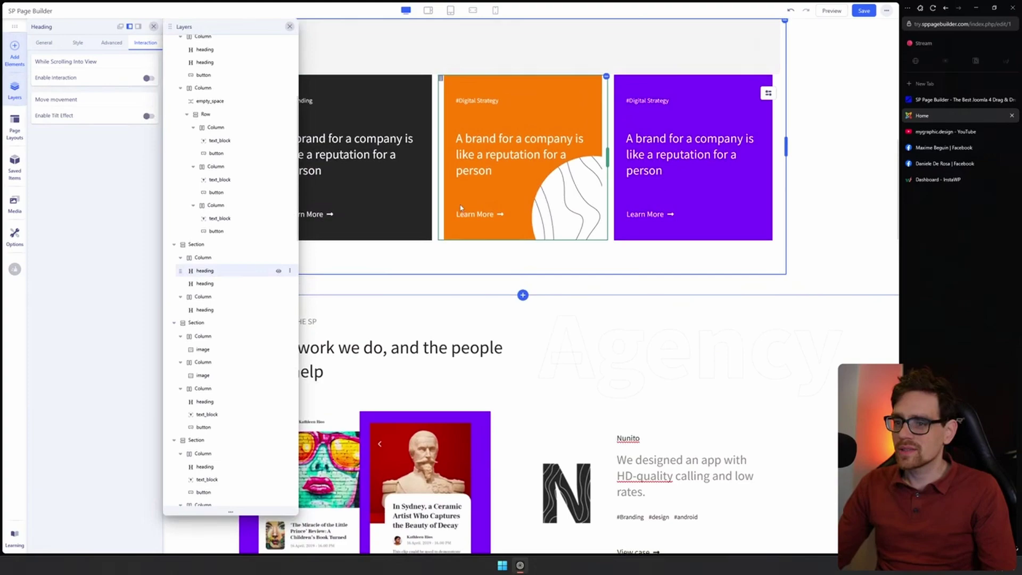
{"action": "scroll", "coordinate": [461, 208], "scroll_direction": "up", "scroll_amount": 10}
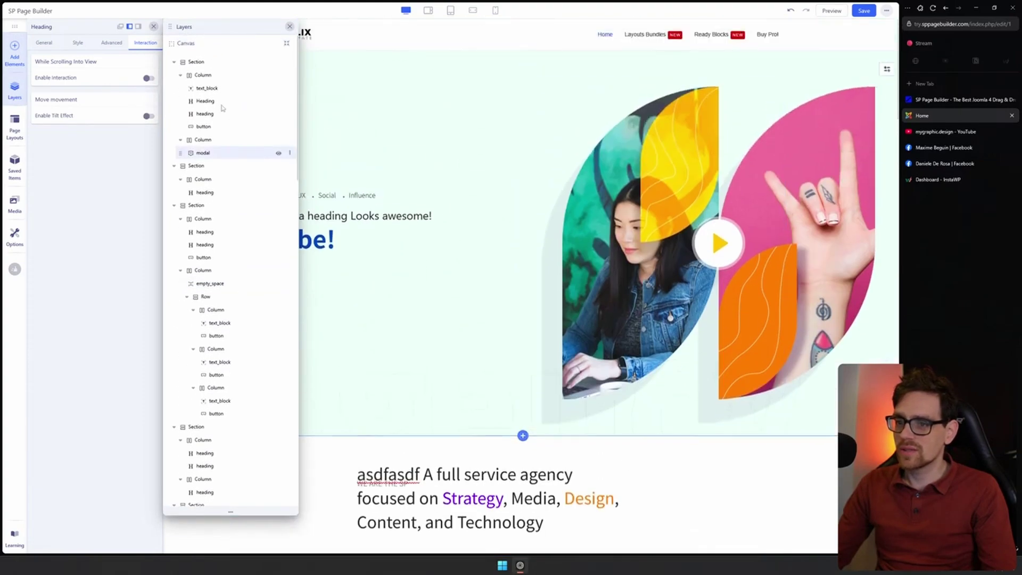
{"action": "scroll", "coordinate": [365, 224], "scroll_direction": "down", "scroll_amount": 12}
{"action": "scroll", "coordinate": [365, 223], "scroll_direction": "down", "scroll_amount": 4}
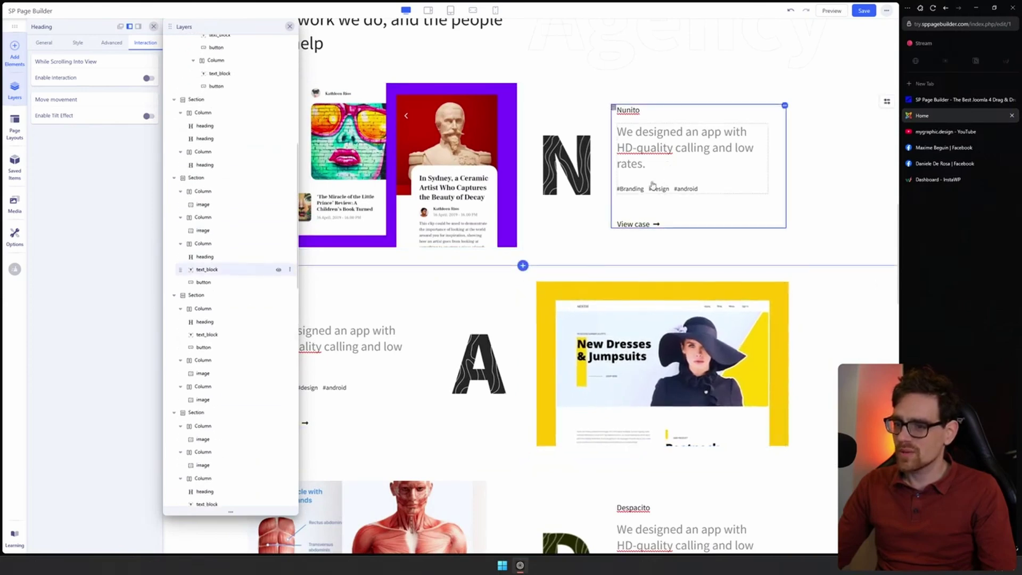
{"action": "scroll", "coordinate": [264, 283], "scroll_direction": "up", "scroll_amount": 5}
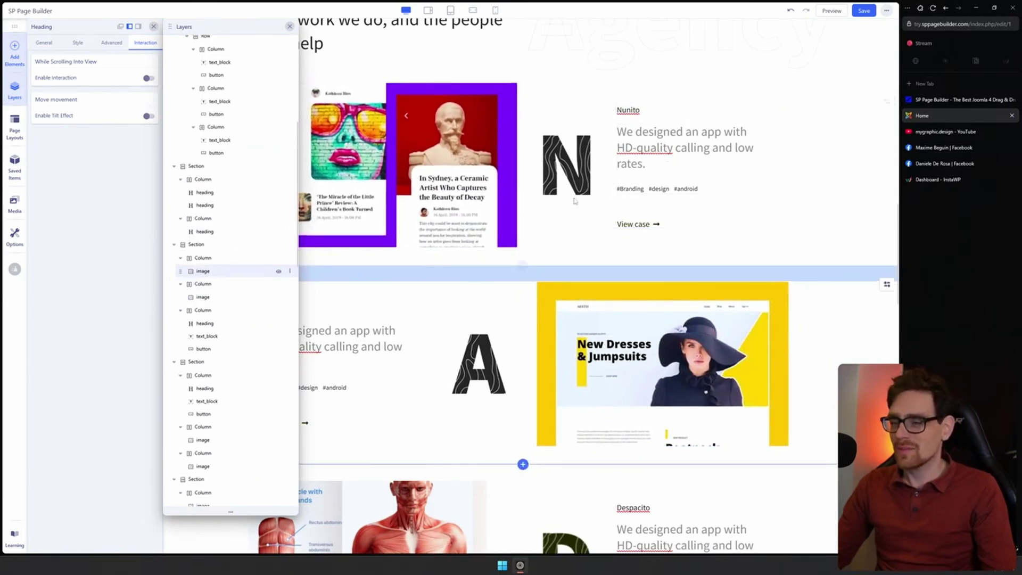
{"action": "scroll", "coordinate": [575, 213], "scroll_direction": "up", "scroll_amount": 6}
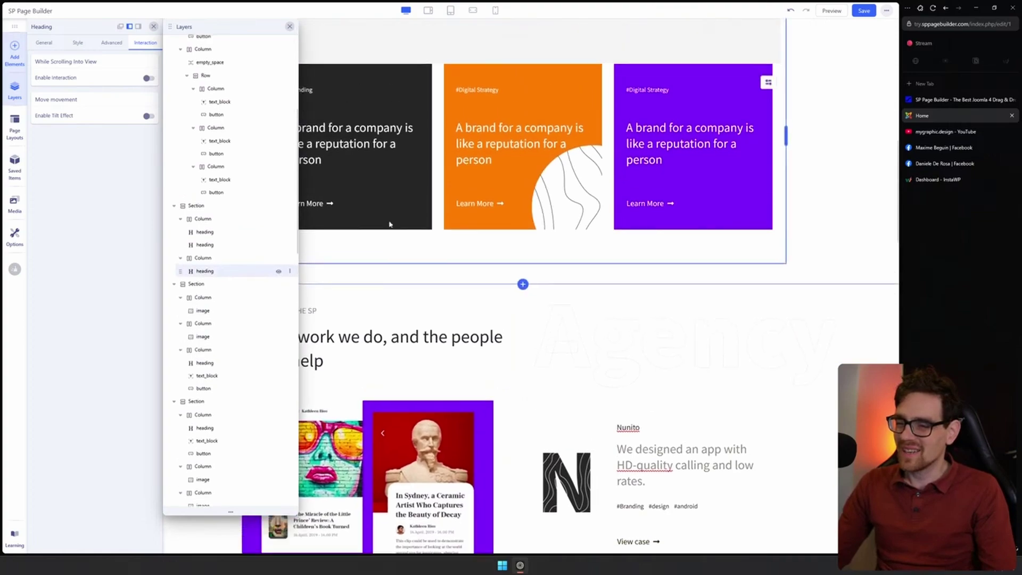
{"action": "scroll", "coordinate": [389, 225], "scroll_direction": "up", "scroll_amount": 3}
{"action": "scroll", "coordinate": [410, 203], "scroll_direction": "up", "scroll_amount": 2}
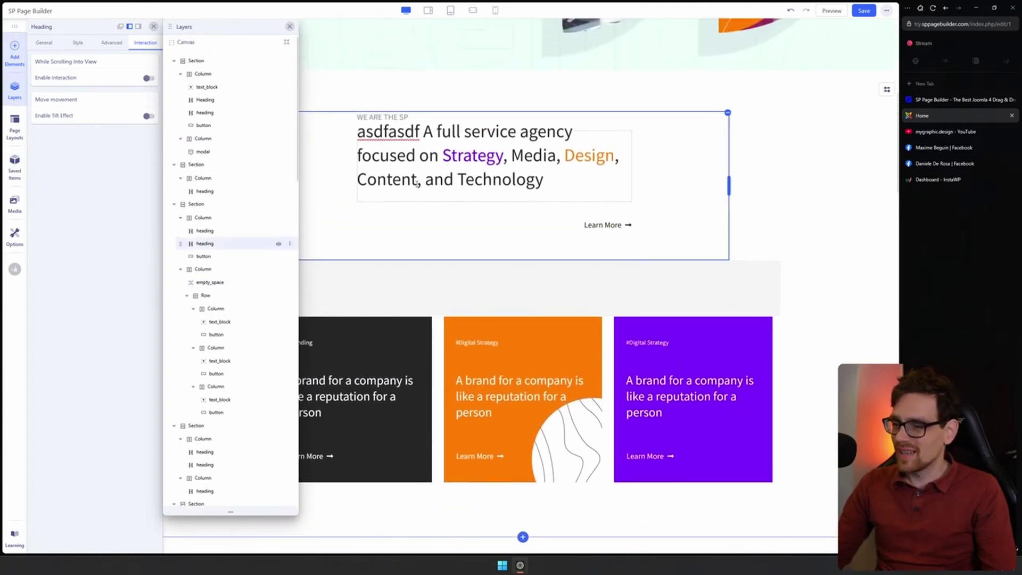
{"action": "scroll", "coordinate": [460, 169], "scroll_direction": "down", "scroll_amount": 11}
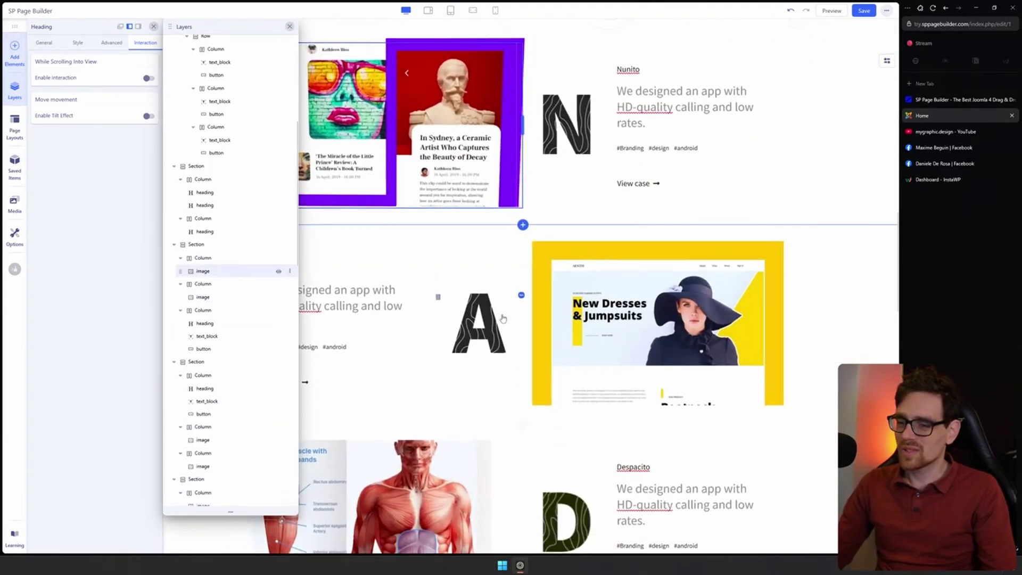
{"action": "scroll", "coordinate": [701, 344], "scroll_direction": "down", "scroll_amount": 4}
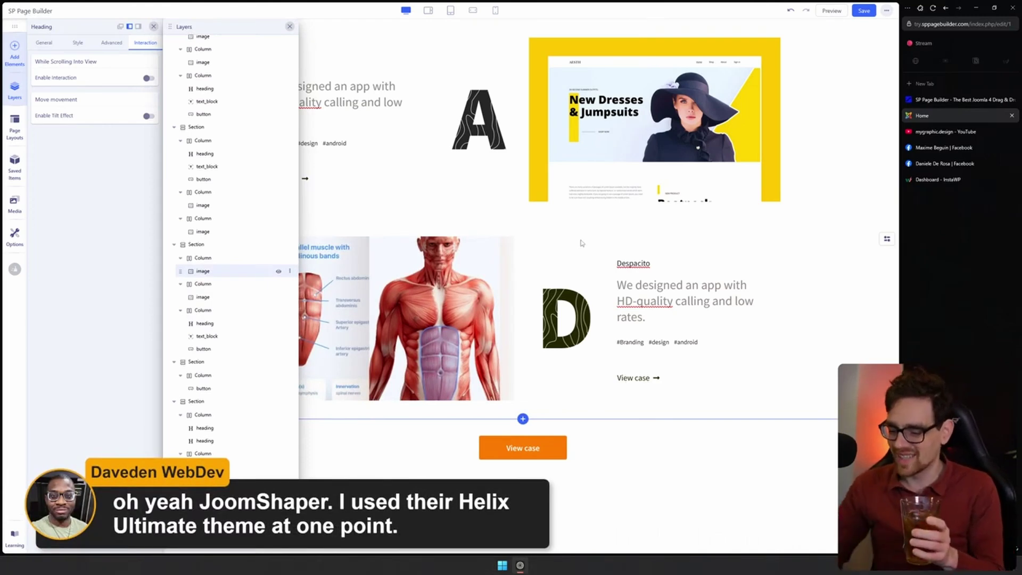
Select the anatomy image to show its settings, then close the Layers tree
{"action": "left_click", "coordinate": [301, 241]}
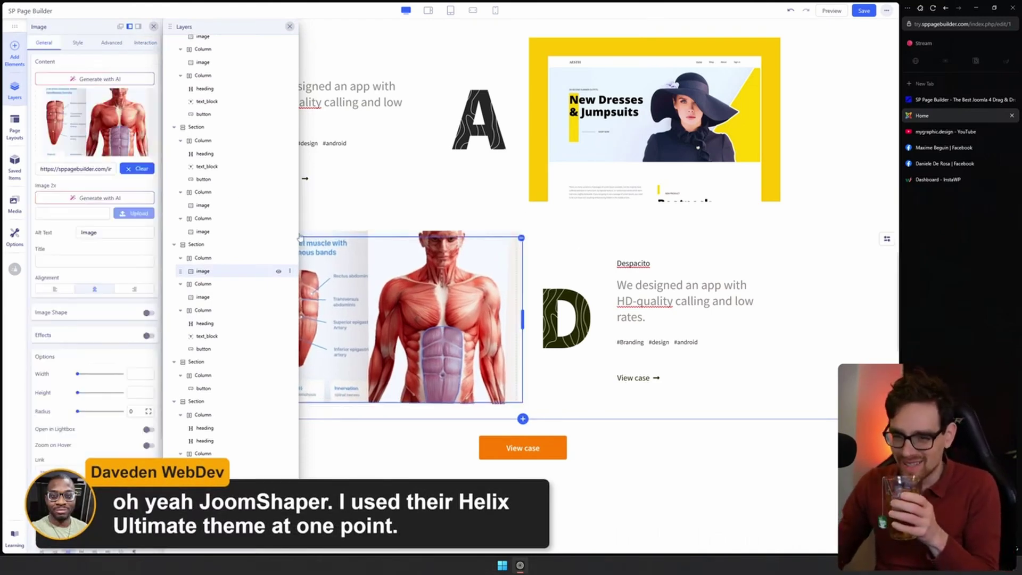
{"action": "mouse_move", "coordinate": [105, 120]}
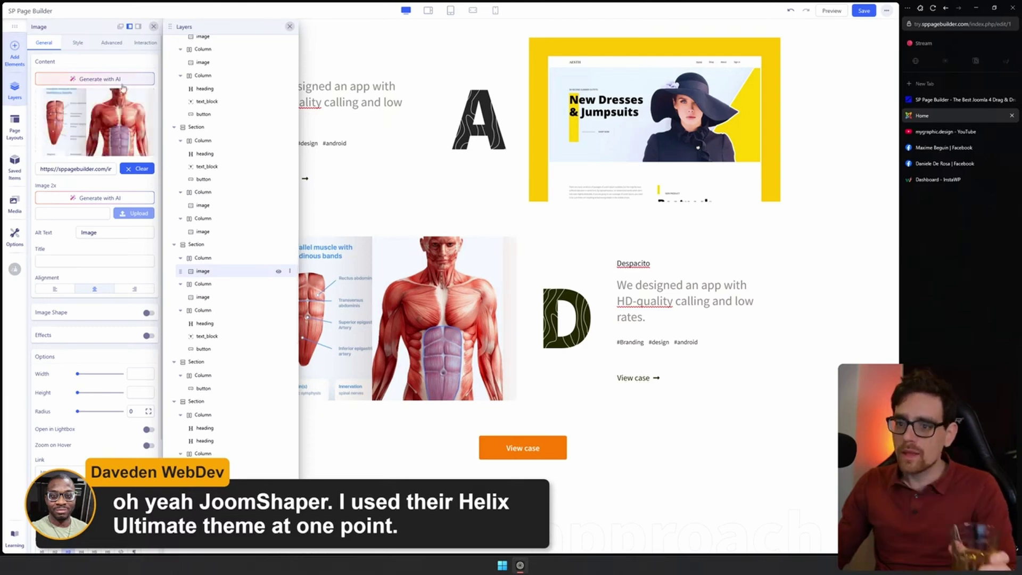
{"action": "left_click", "coordinate": [290, 26]}
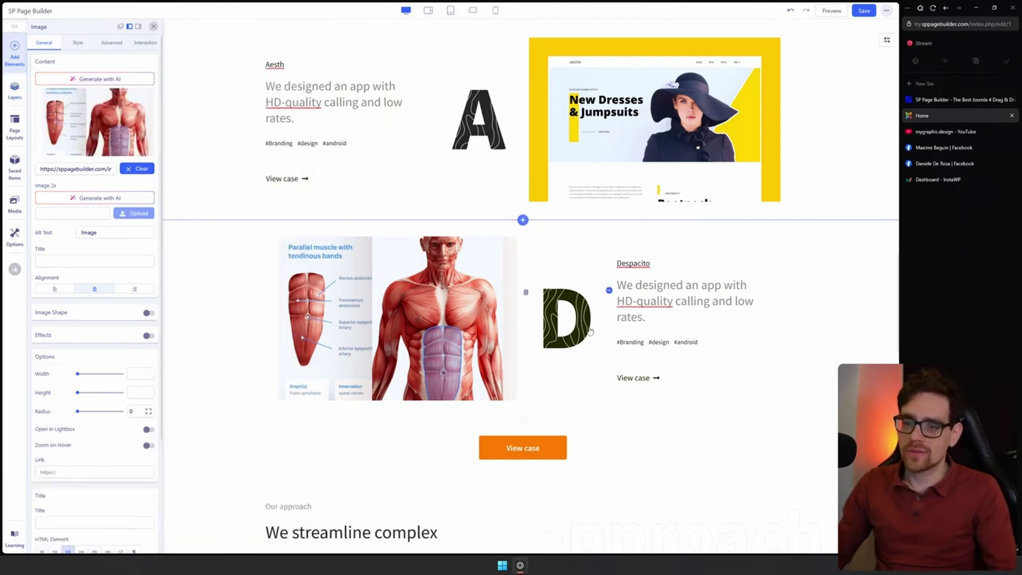
Select the Explore feature box in the Our approach section to show its settings
{"action": "scroll", "coordinate": [404, 261], "scroll_direction": "down", "scroll_amount": 8}
{"action": "left_click", "coordinate": [404, 261]}
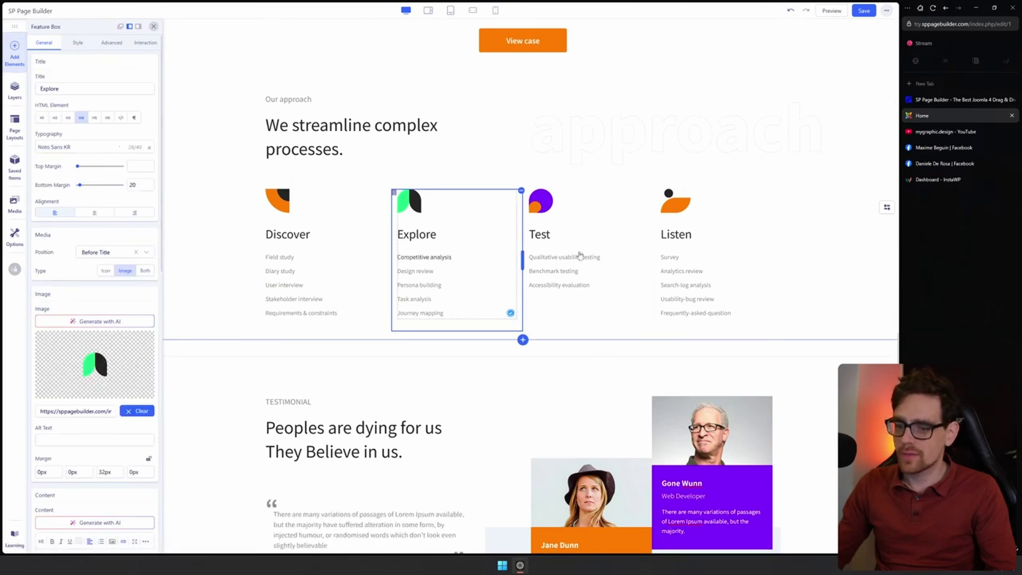
{"action": "scroll", "coordinate": [712, 363], "scroll_direction": "down", "scroll_amount": 4}
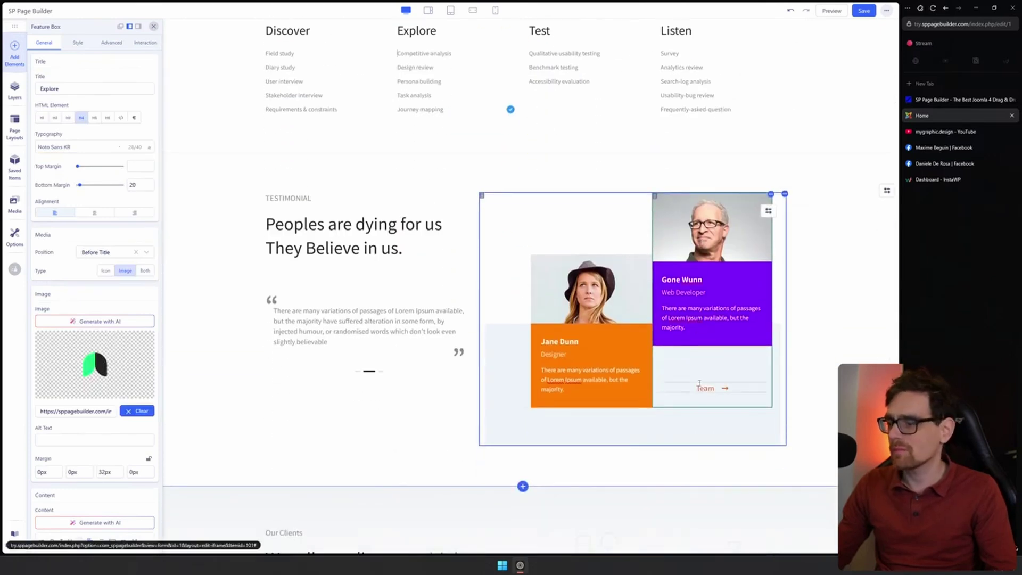
Browse the Page Layouts library and the Furniture bundle, then close the library
{"action": "left_click", "coordinate": [15, 129]}
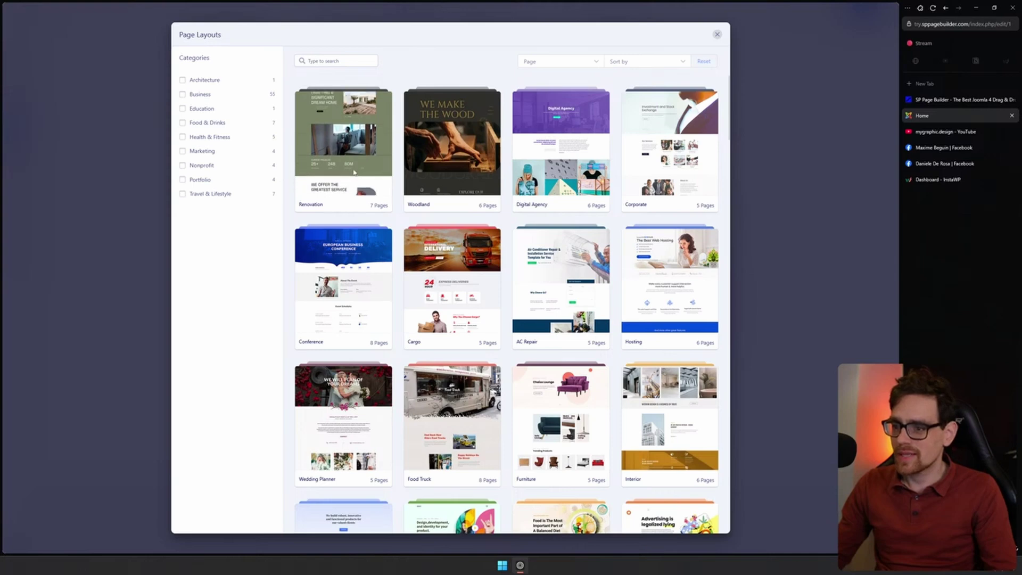
{"action": "scroll", "coordinate": [682, 360], "scroll_direction": "down", "scroll_amount": 4}
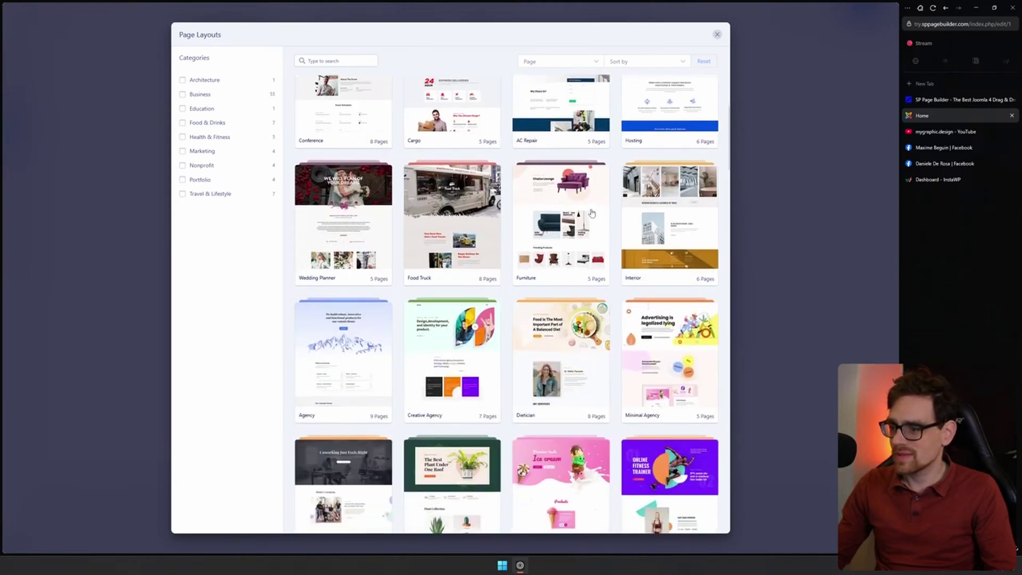
{"action": "left_click", "coordinate": [561, 213]}
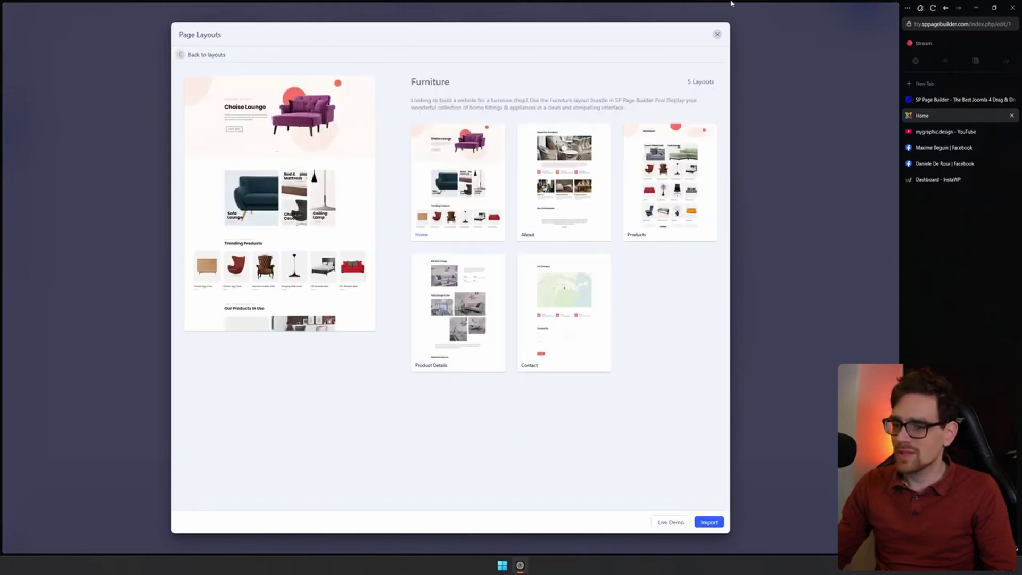
{"action": "left_click", "coordinate": [718, 35]}
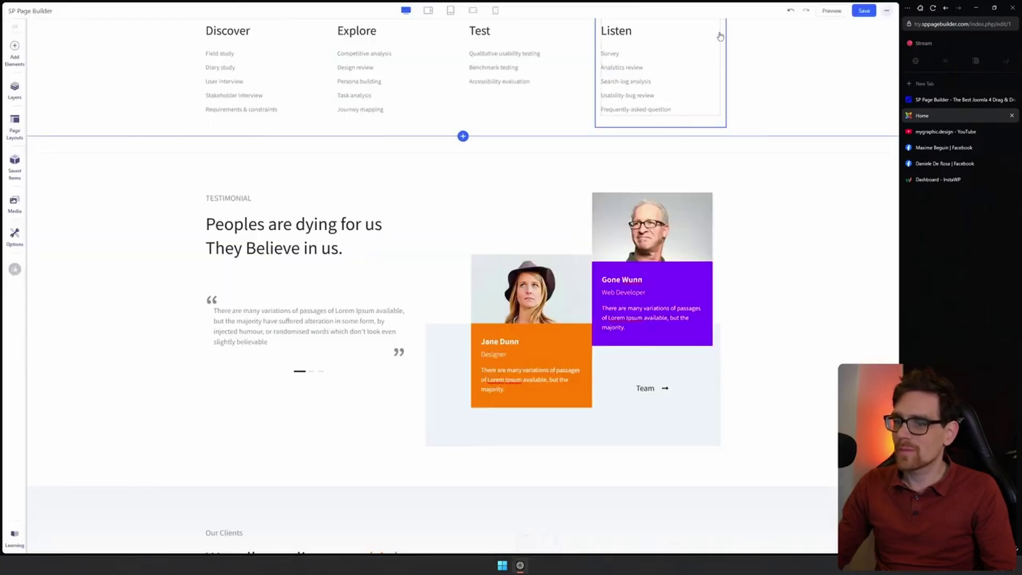
Review the 'Peoples are dying for us' heading's Style, Advanced and Interaction tabs
{"action": "left_click", "coordinate": [20, 165]}
{"action": "scroll", "coordinate": [527, 288], "scroll_direction": "up", "scroll_amount": 3}
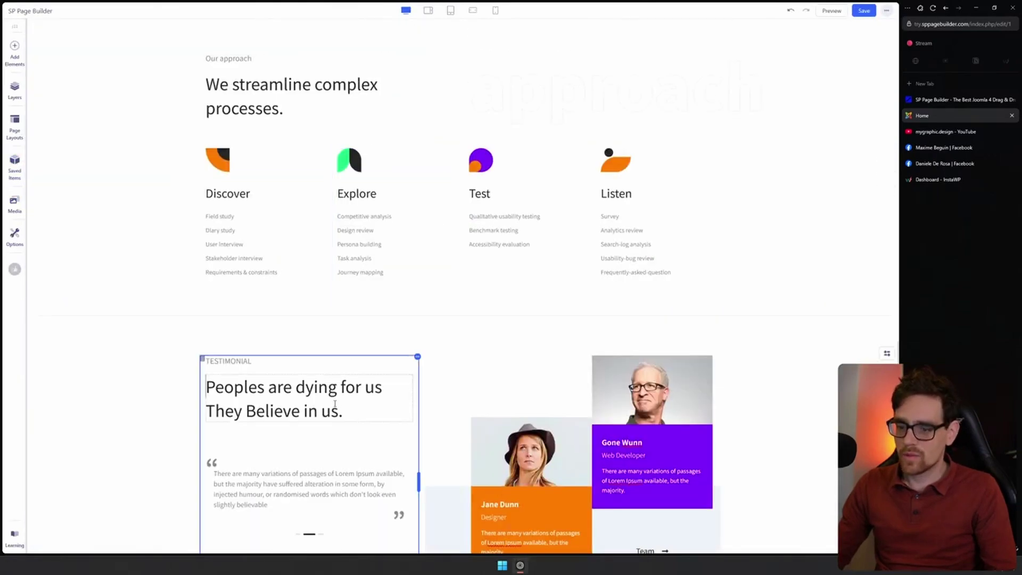
{"action": "left_click", "coordinate": [439, 414]}
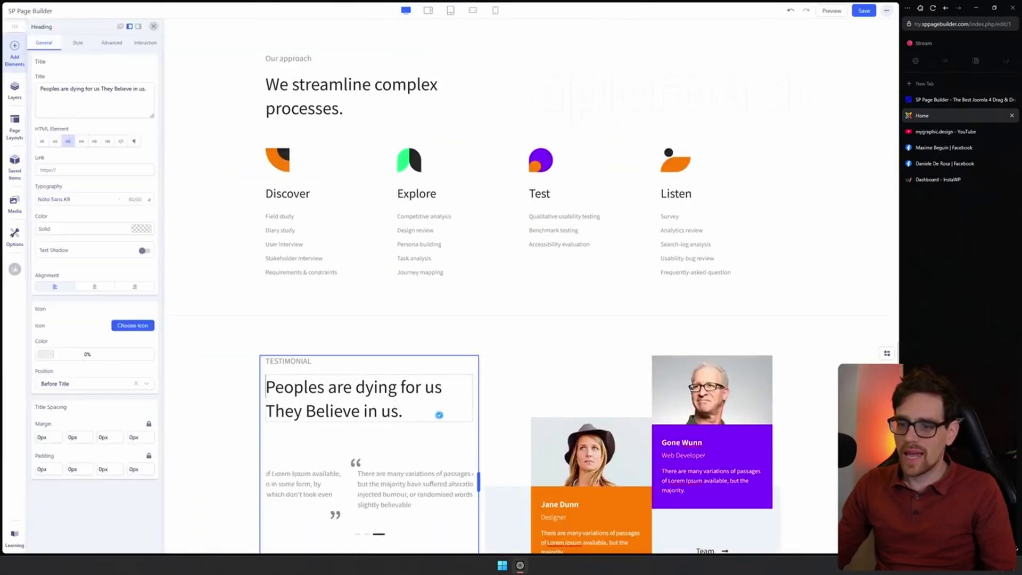
{"action": "left_click", "coordinate": [76, 43]}
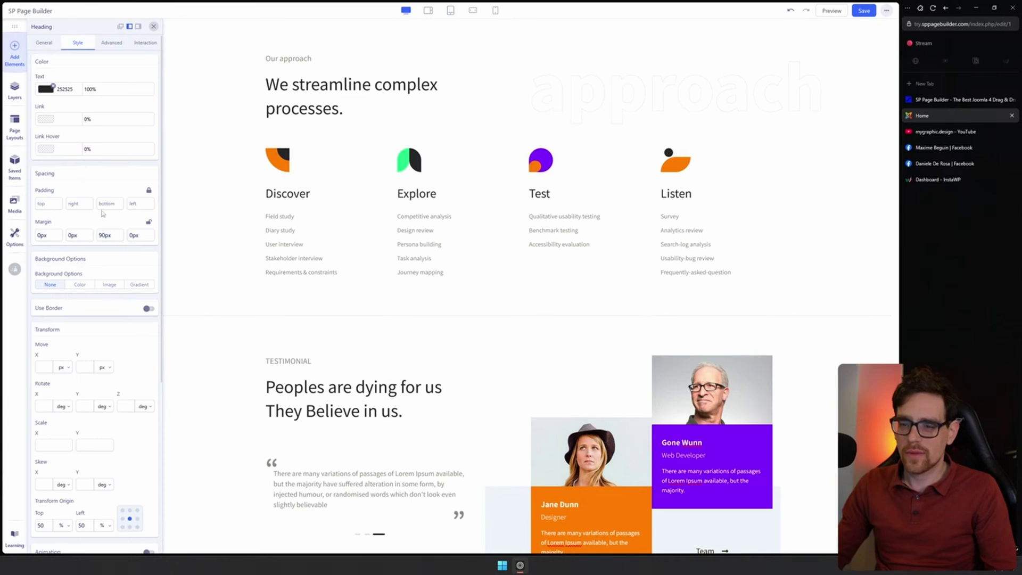
{"action": "scroll", "coordinate": [107, 208], "scroll_direction": "down", "scroll_amount": 3}
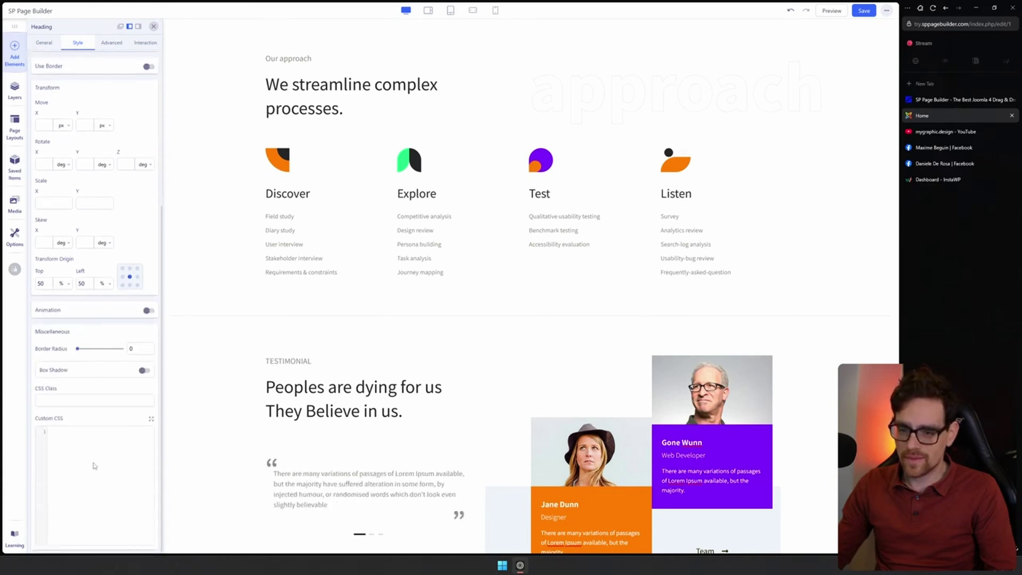
{"action": "scroll", "coordinate": [111, 144], "scroll_direction": "up", "scroll_amount": 3}
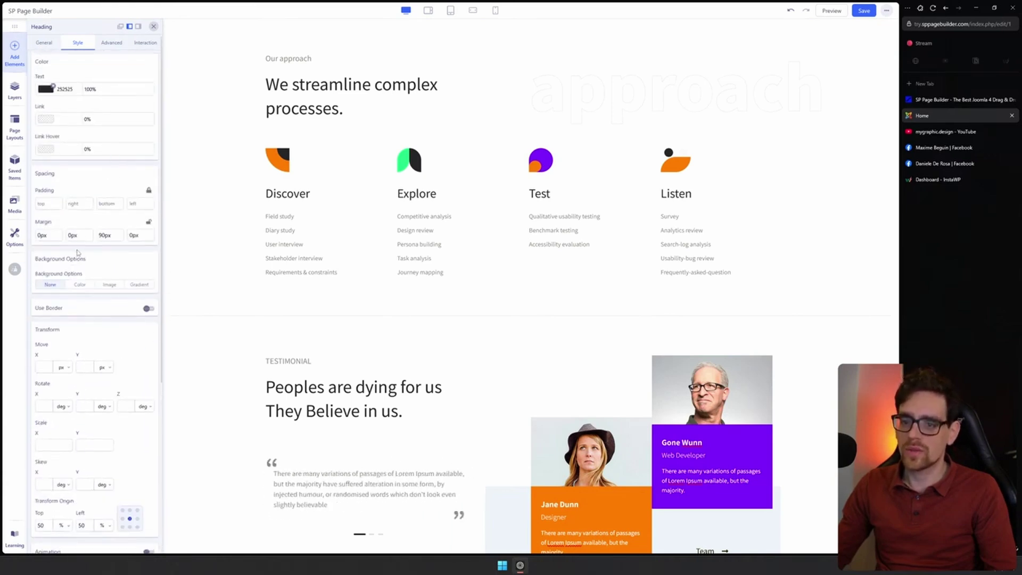
{"action": "left_click", "coordinate": [112, 42]}
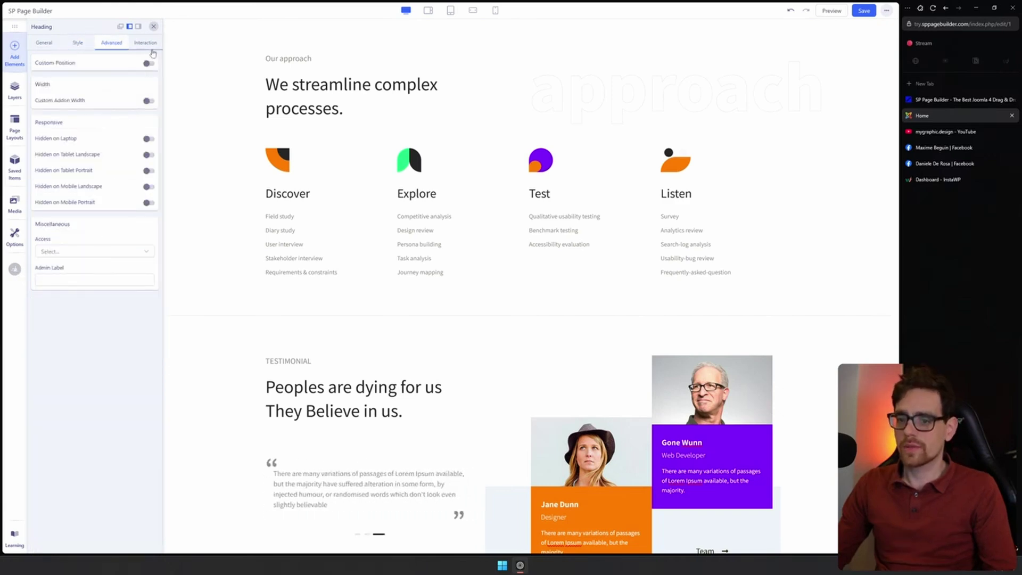
{"action": "left_click", "coordinate": [151, 49]}
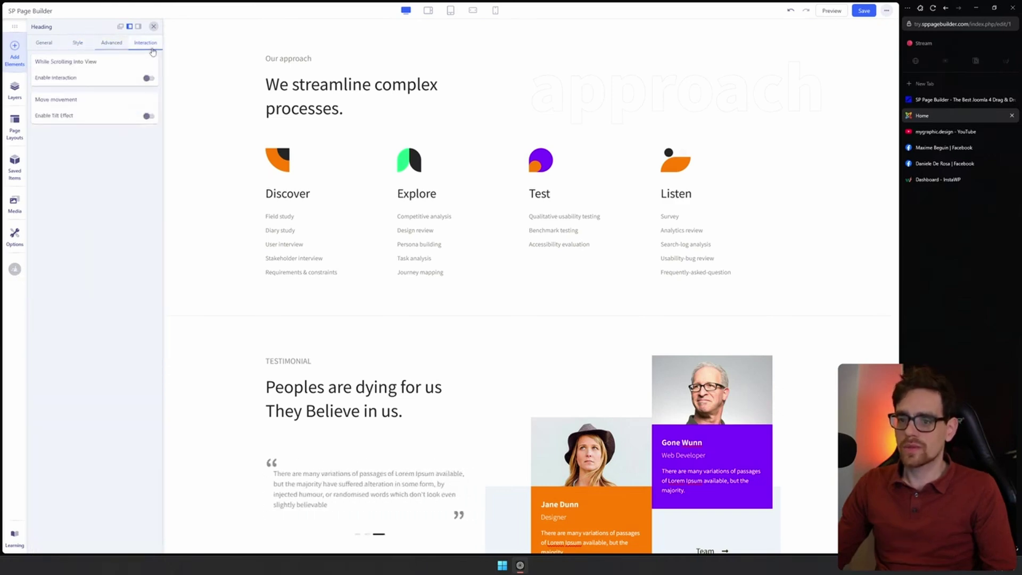
Glance at the media library, then show page Options: Home, Published, Public
{"action": "left_click", "coordinate": [21, 211]}
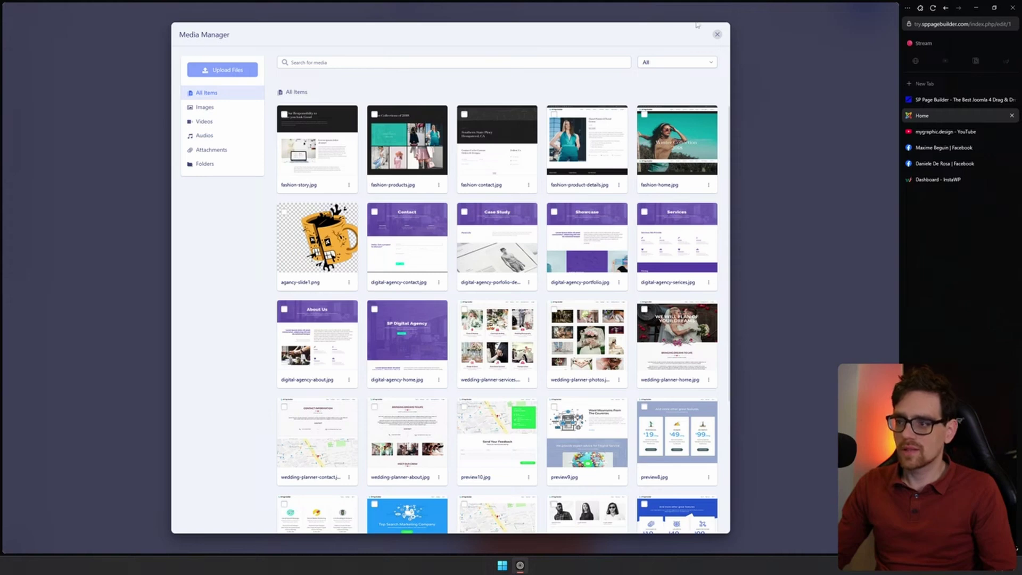
{"action": "left_click", "coordinate": [717, 36]}
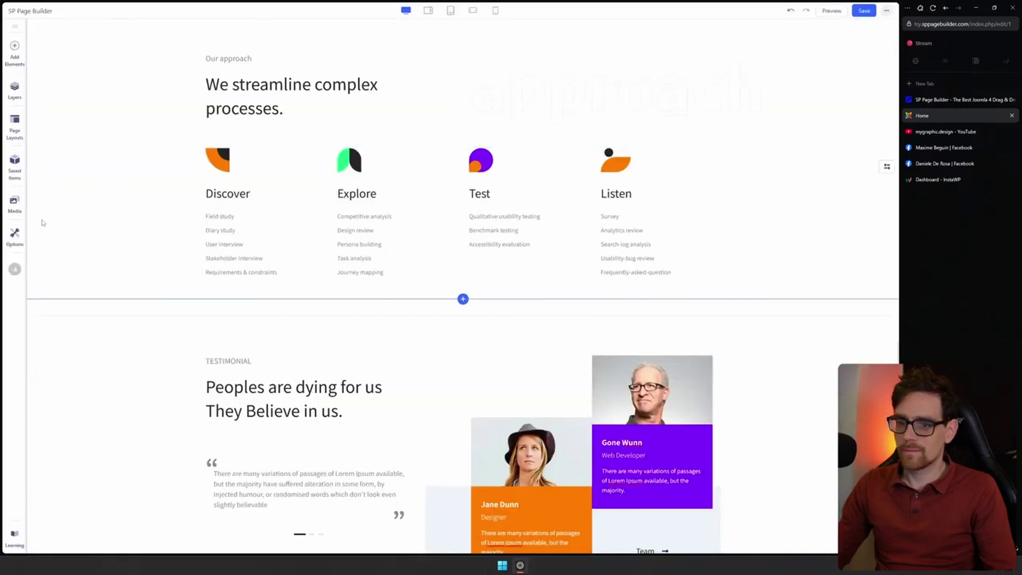
{"action": "left_click", "coordinate": [19, 240]}
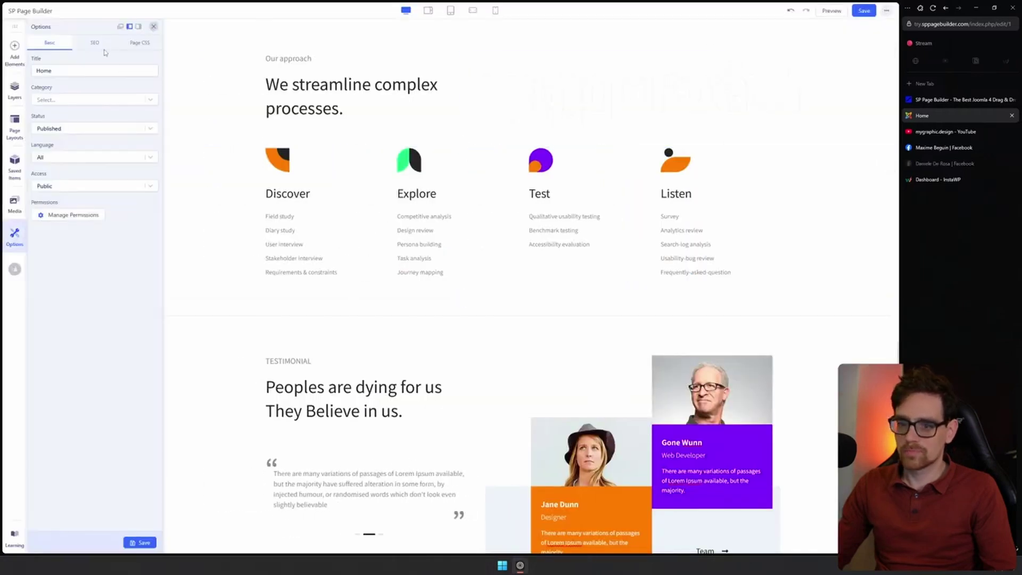